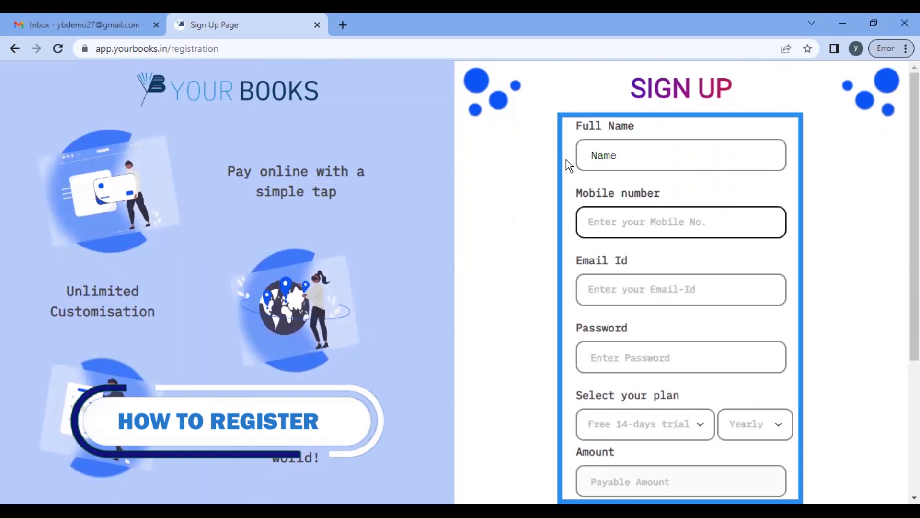
# Step: Fill in the sign-up form with the mobile number, account e-mail, password and free 14-day trial plan
pyautogui.press('Tab')
pyautogui.hotkey('ctrl', 'v')
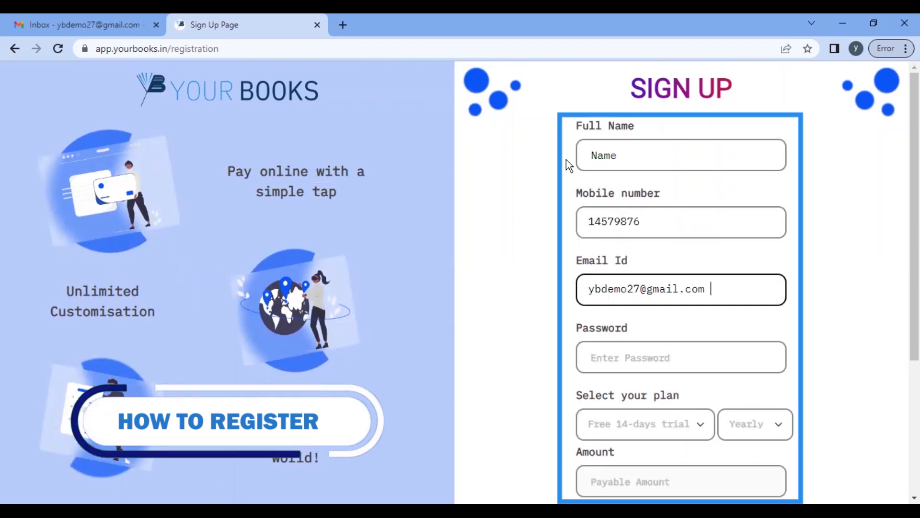
pyautogui.press('Tab')
pyautogui.write('123456789')
pyautogui.press('Tab')
pyautogui.scroll(-3, 761, 311)
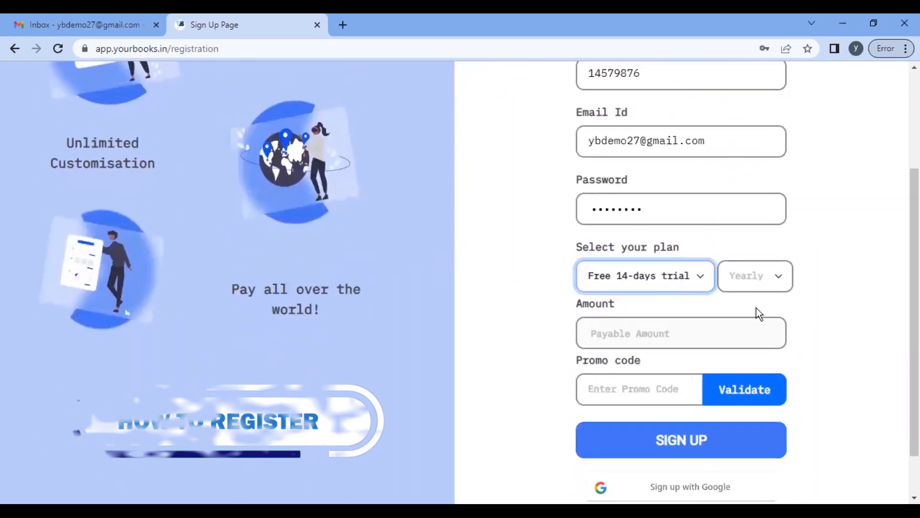
pyautogui.scroll(-1, 683, 302)
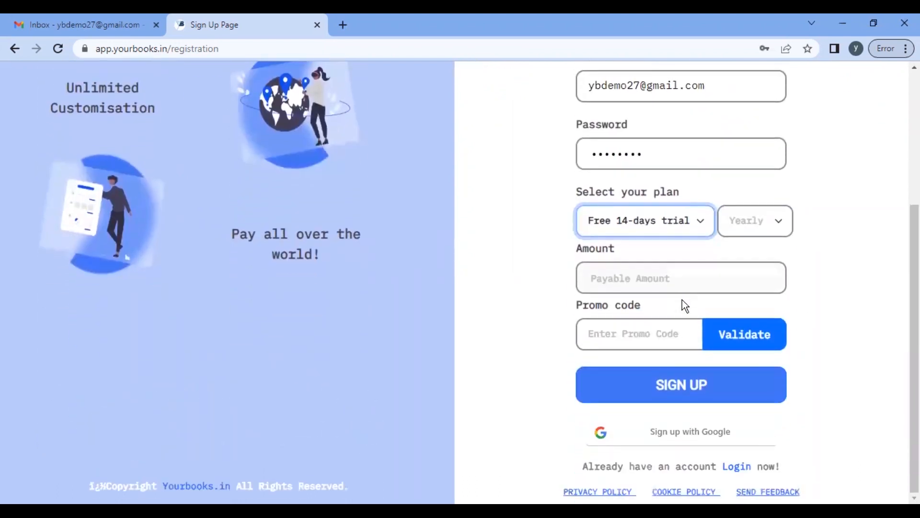
# Step: Submit the sign-up, save the password in the browser and open the YourBooks verification e-mail
pyautogui.click(680, 389)
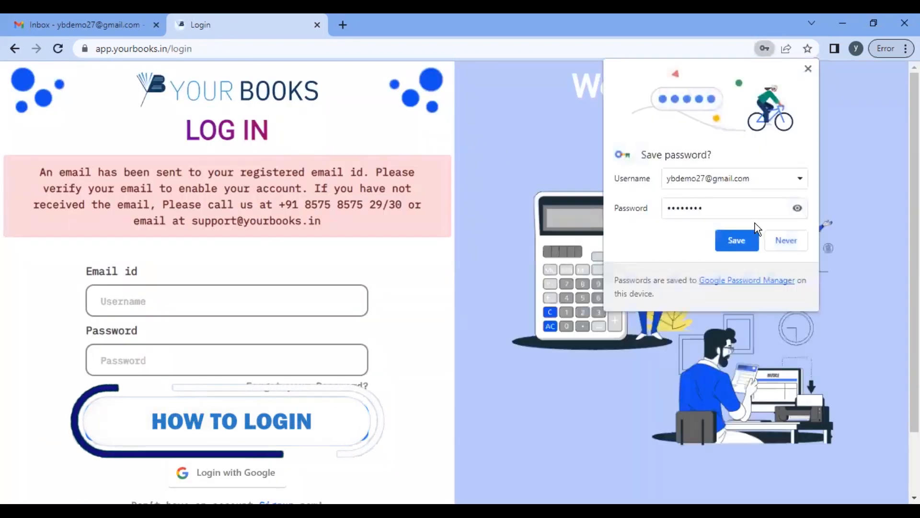
pyautogui.click(737, 240)
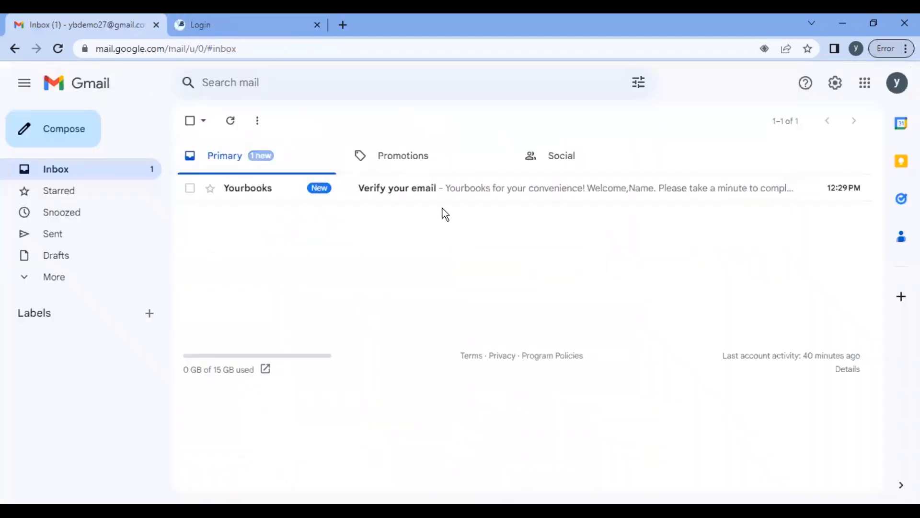
pyautogui.click(426, 191)
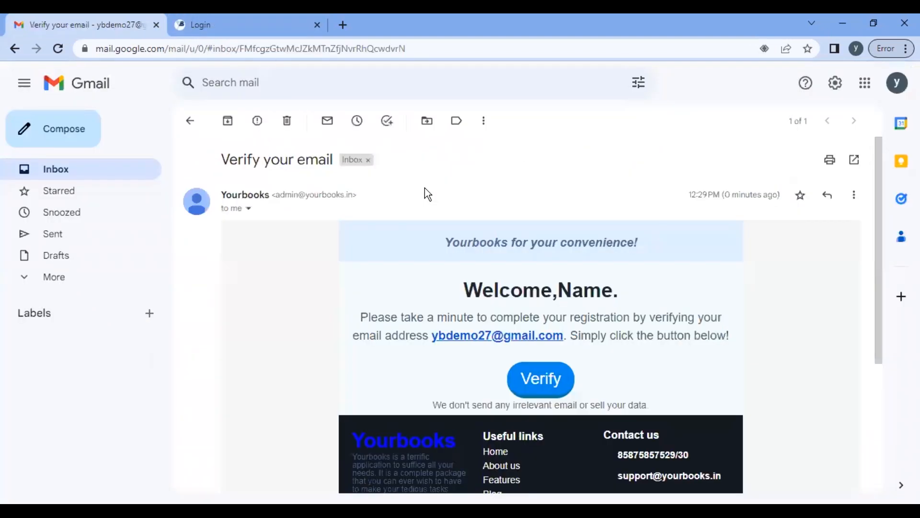
# Step: Verify the account e-mail, log in and start setting up the company profile
pyautogui.click(543, 380)
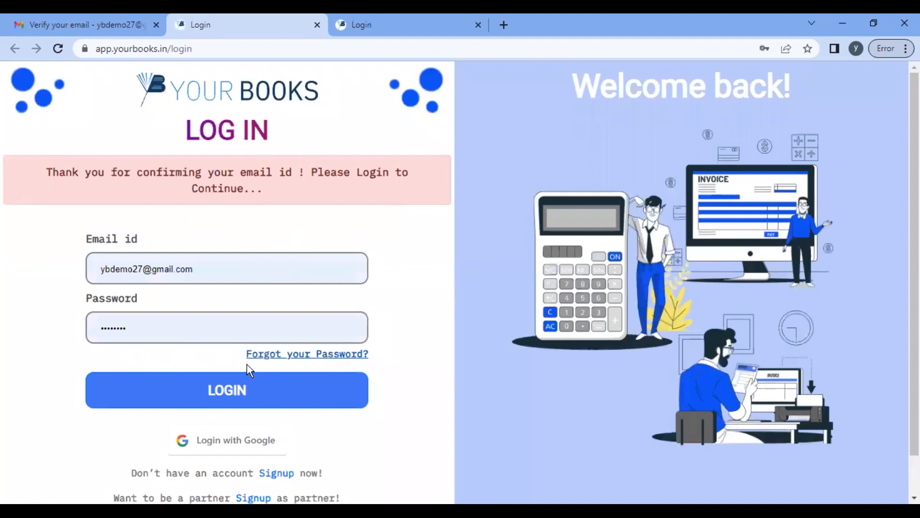
pyautogui.click(238, 393)
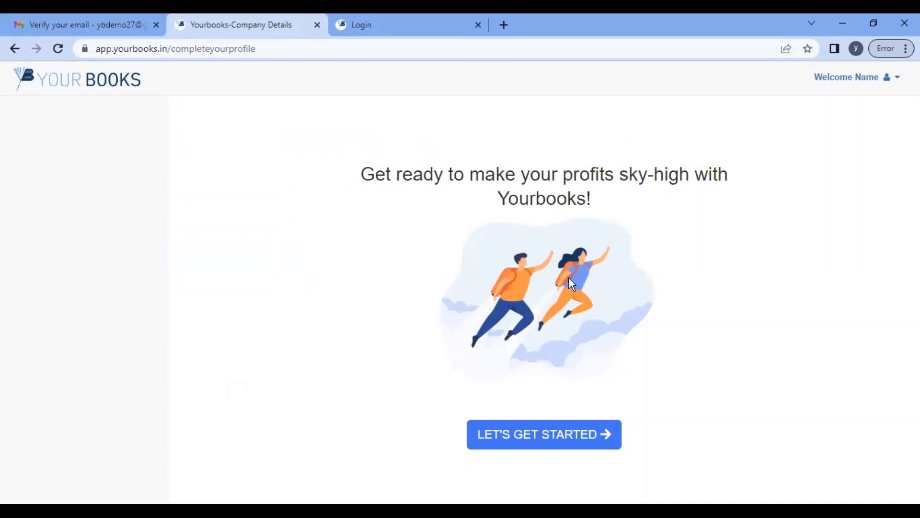
pyautogui.click(550, 438)
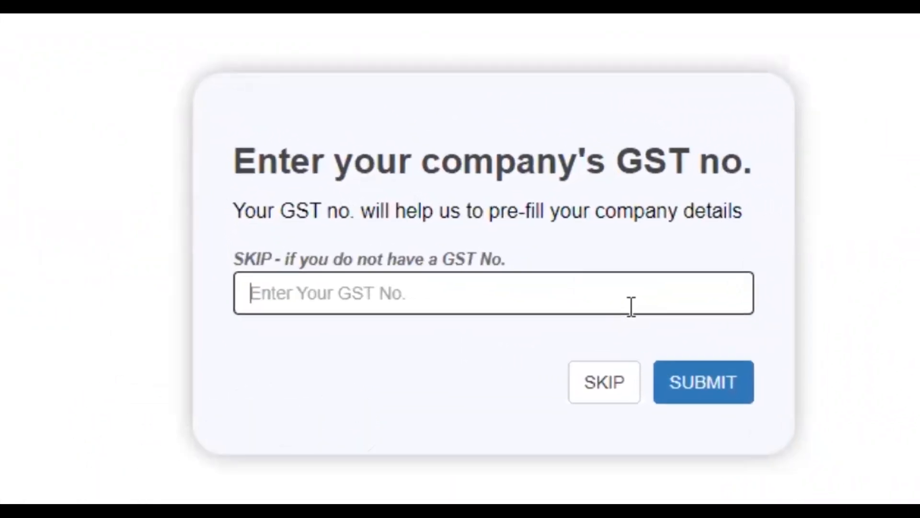
# Step: Replace NA with the company's GST number and submit it
pyautogui.write('NA')
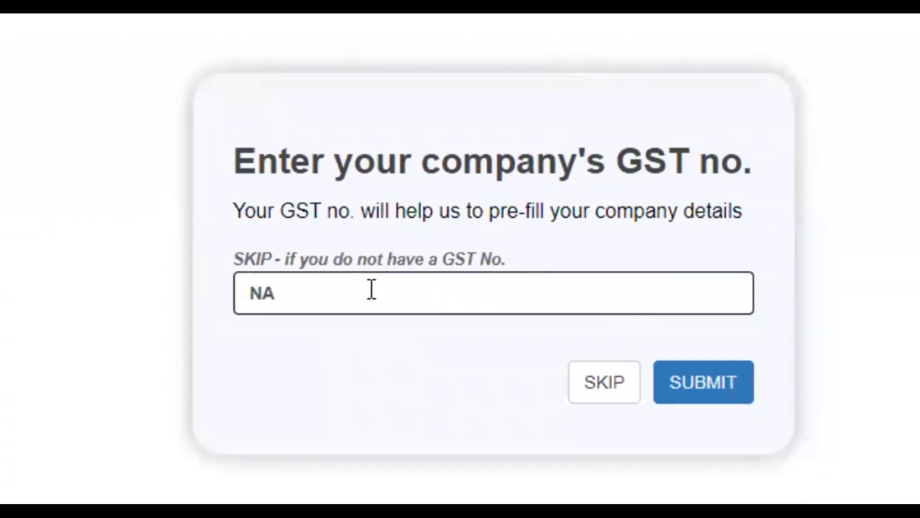
pyautogui.moveTo(372, 290); pyautogui.dragTo(88, 341)
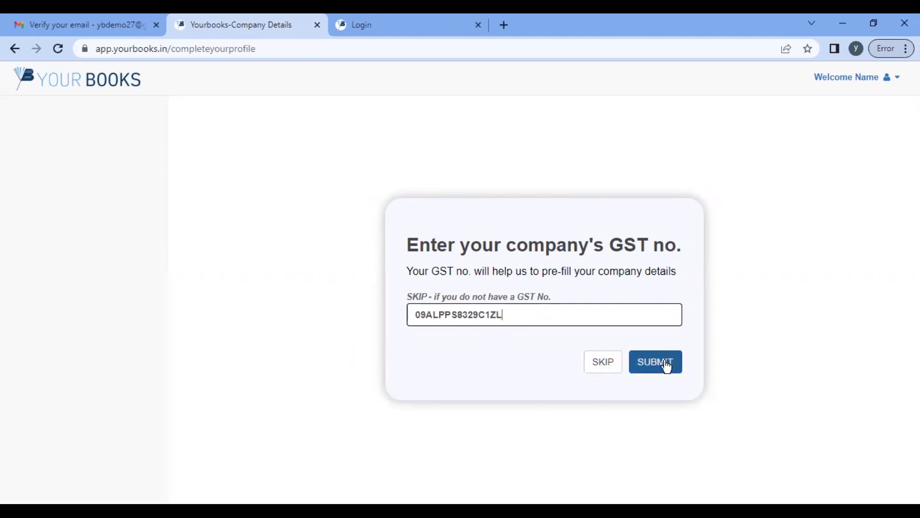
pyautogui.click(667, 366)
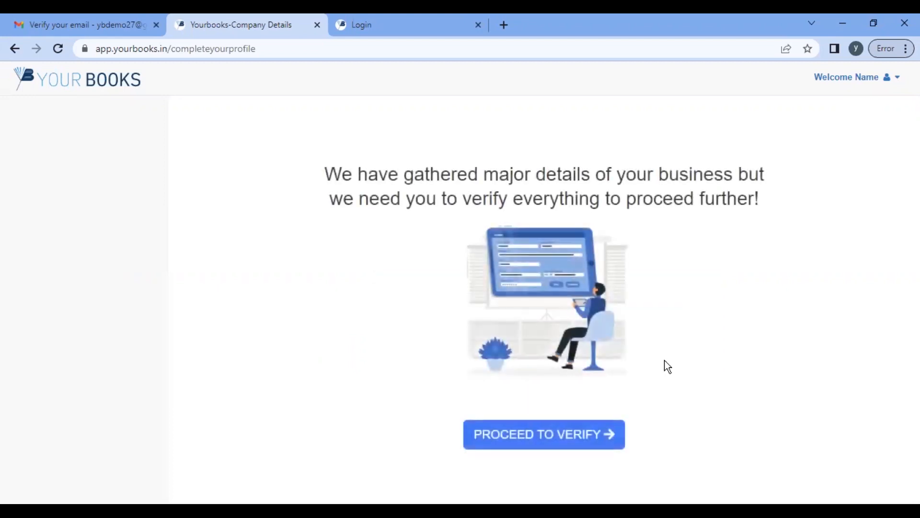
# Step: Proceed to verify the gathered company details in the GST form
pyautogui.click(582, 433)
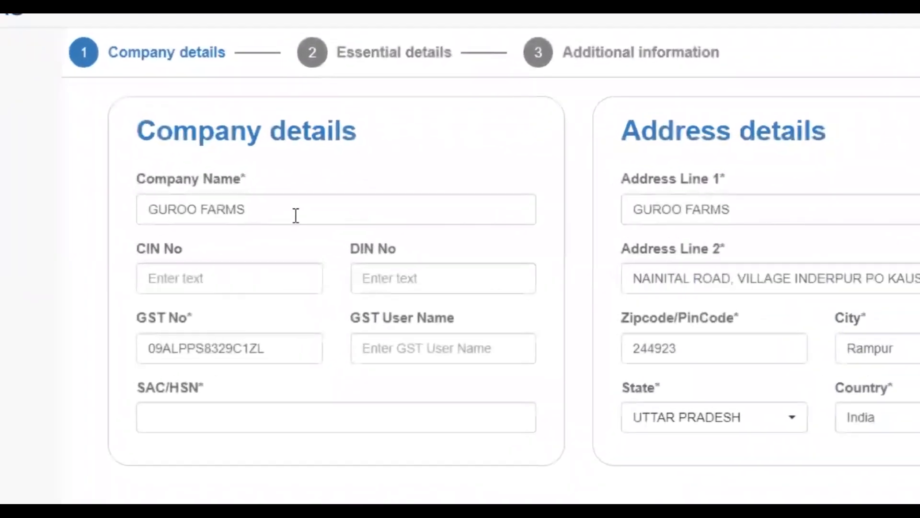
pyautogui.click(278, 351)
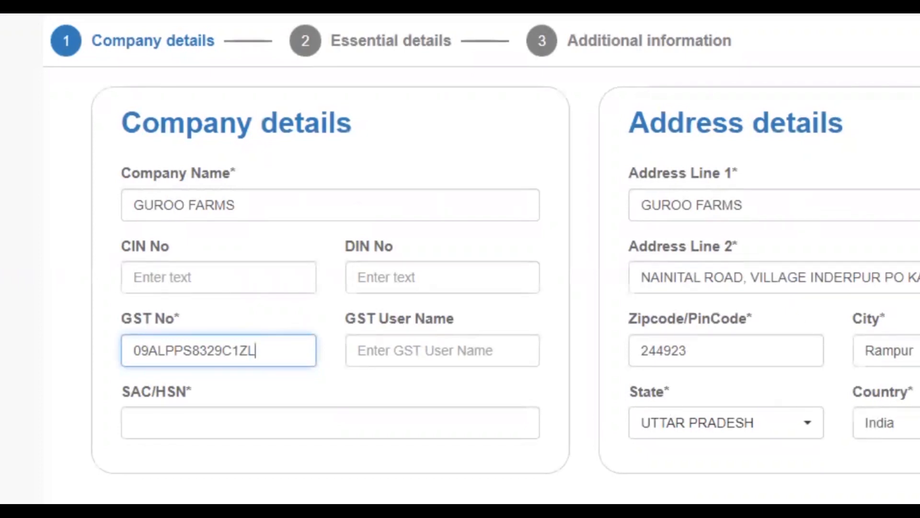
pyautogui.click(377, 491)
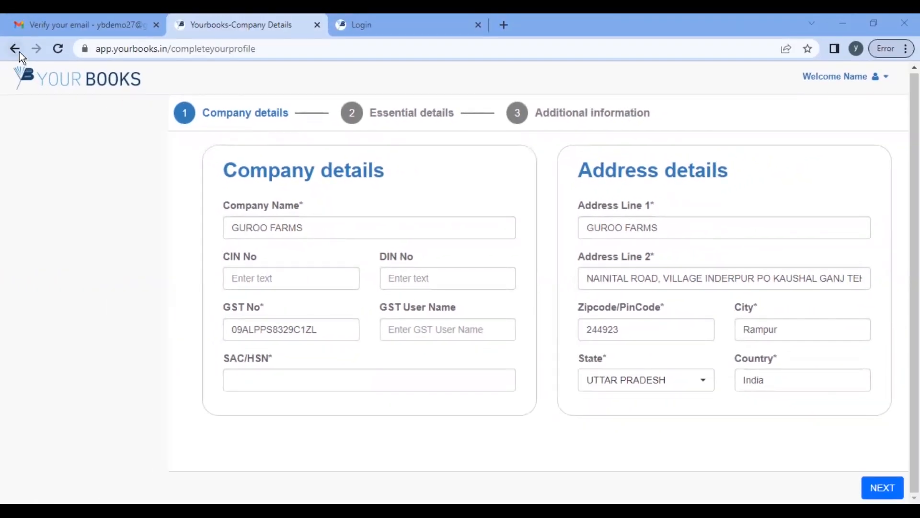
# Step: Return to the getting-started page and submit NA as the GST number
pyautogui.click(19, 52)
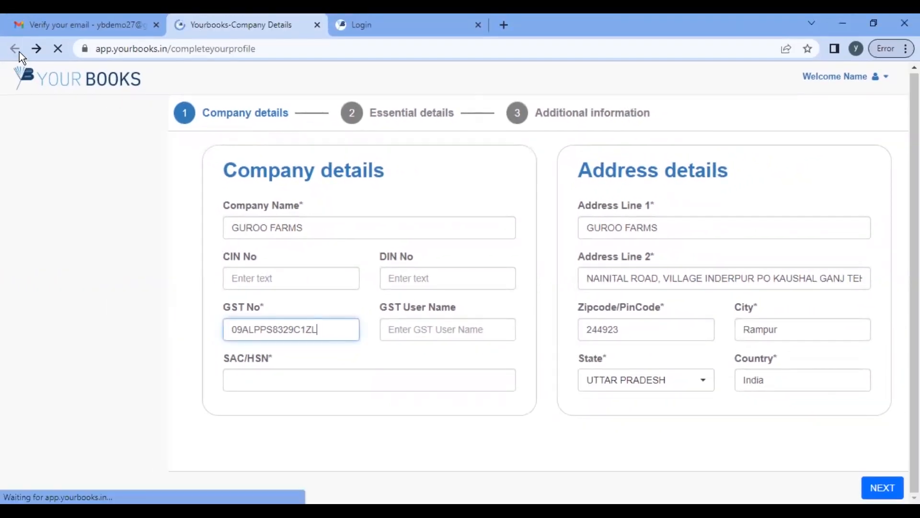
pyautogui.click(580, 444)
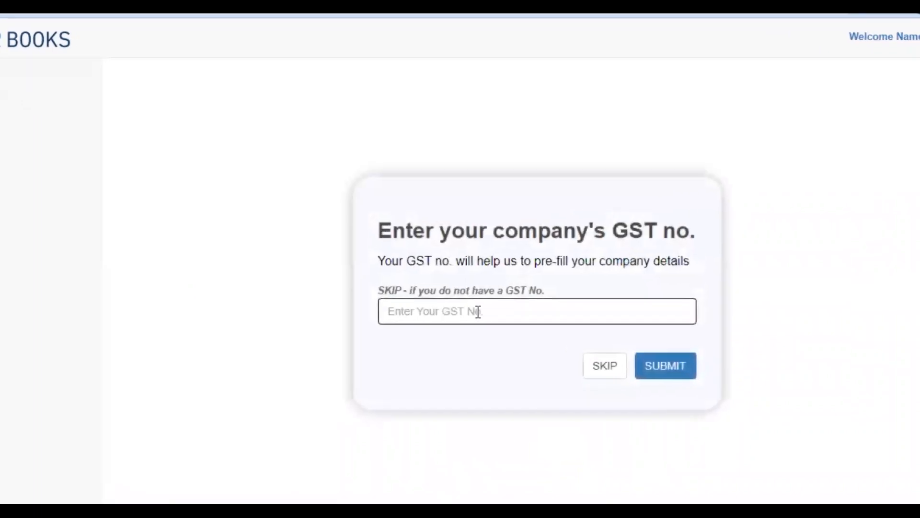
pyautogui.click(492, 313)
pyautogui.write('NA')
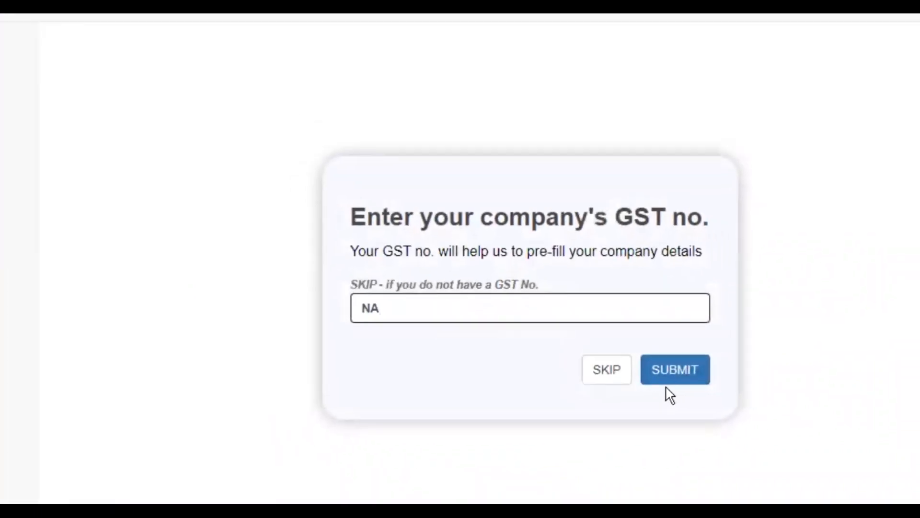
pyautogui.click(658, 370)
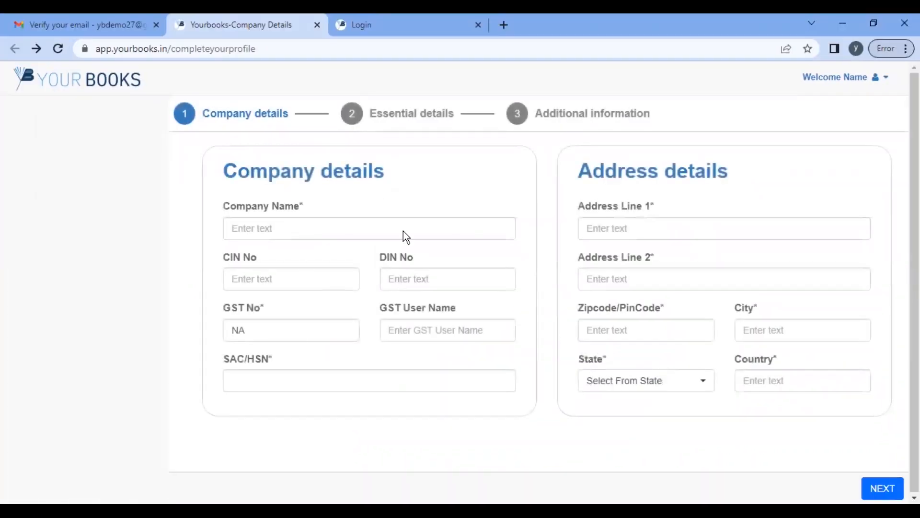
# Step: Enter the company name and paste the company's GST number over NA in GST No
pyautogui.click(419, 227)
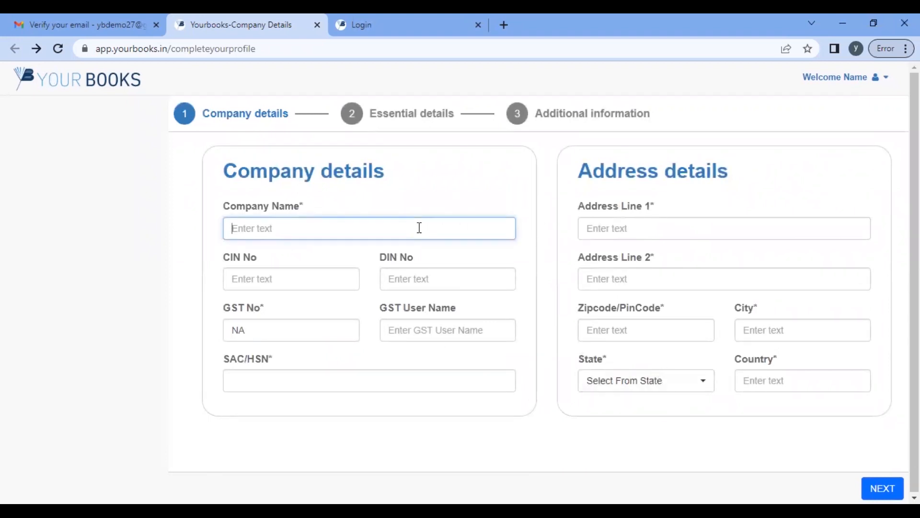
pyautogui.write('C')
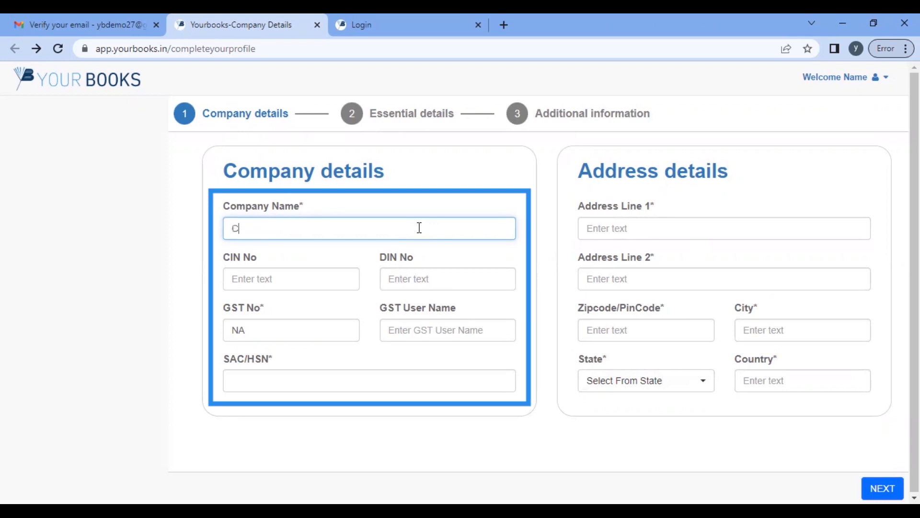
pyautogui.write('ompany name')
pyautogui.press('Tab')
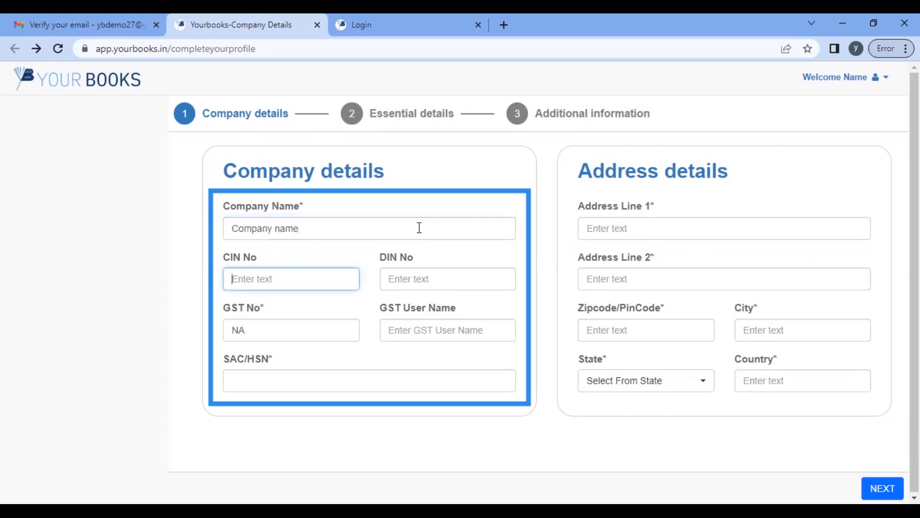
pyautogui.press('Tab')
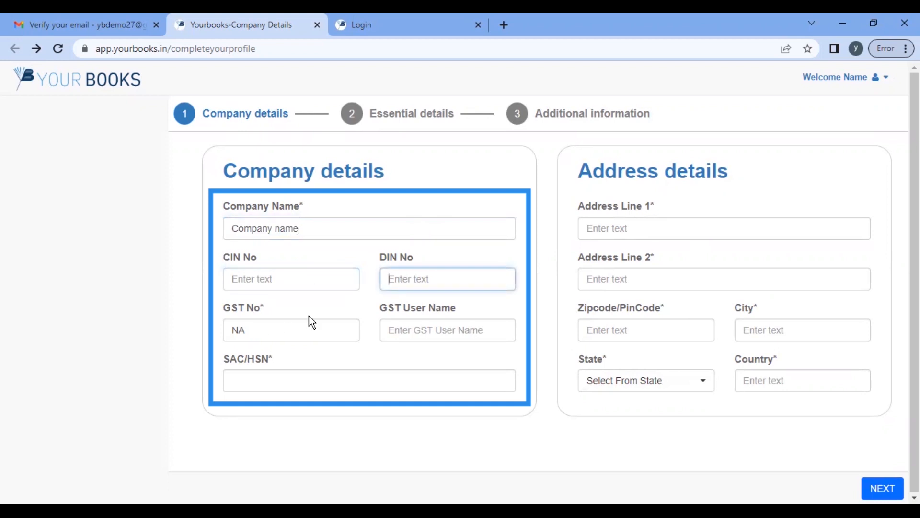
pyautogui.click(289, 339)
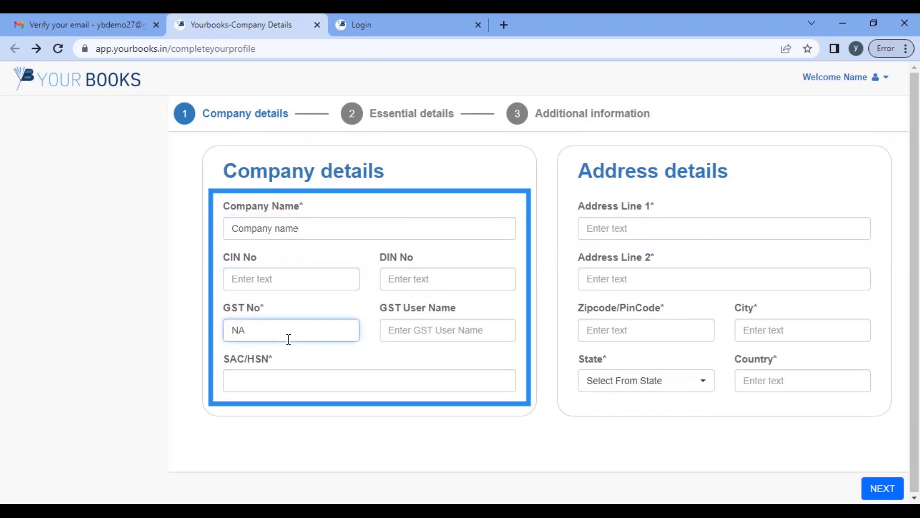
pyautogui.moveTo(273, 336); pyautogui.dragTo(199, 341)
pyautogui.press('Tab')
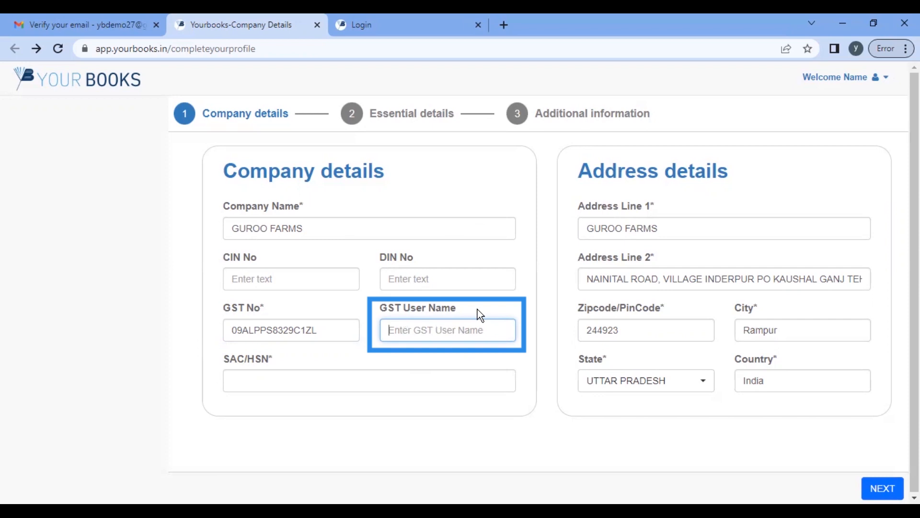
# Step: Set SAC/HSN to 999899 and continue to the Essential details step
pyautogui.click(334, 384)
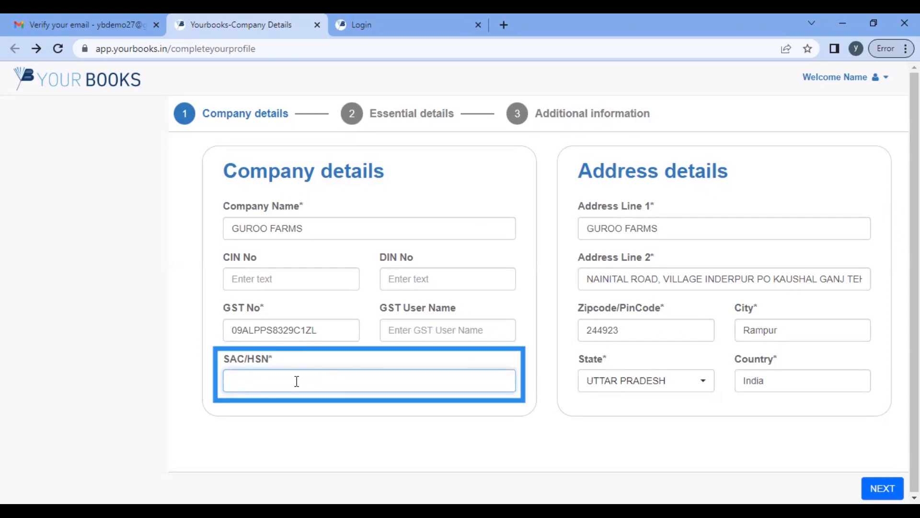
pyautogui.write('999899')
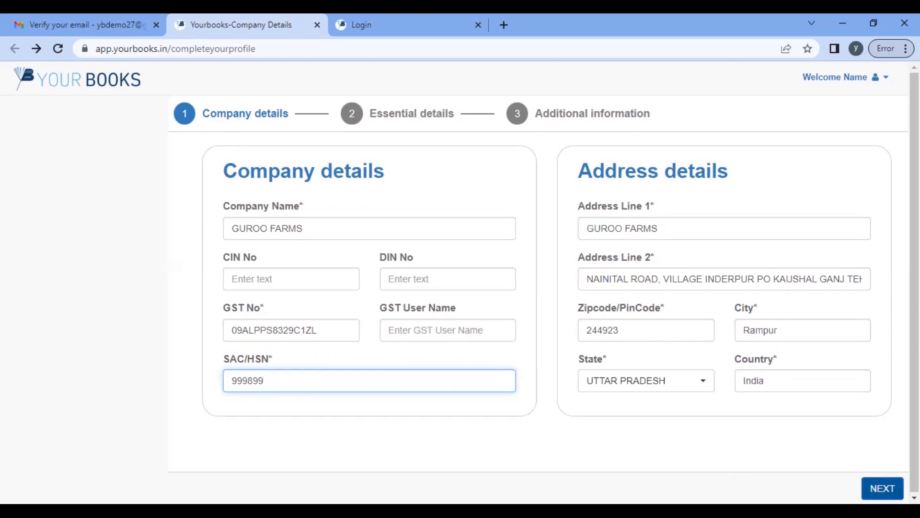
pyautogui.click(883, 488)
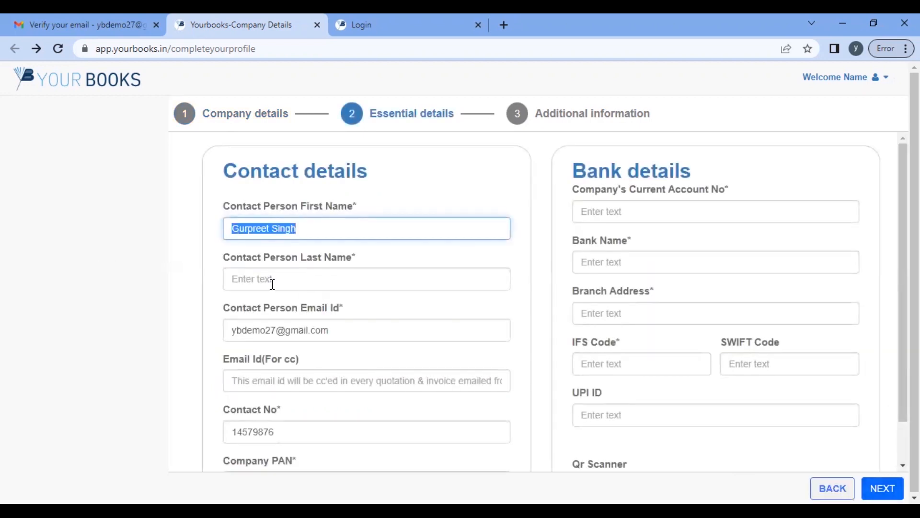
# Step: Correct the contact's first and last name and enter the cc e-mail address
pyautogui.doubleClick(283, 228)
pyautogui.press('BackSpace')
pyautogui.press('Tab')
pyautogui.write('Singh')
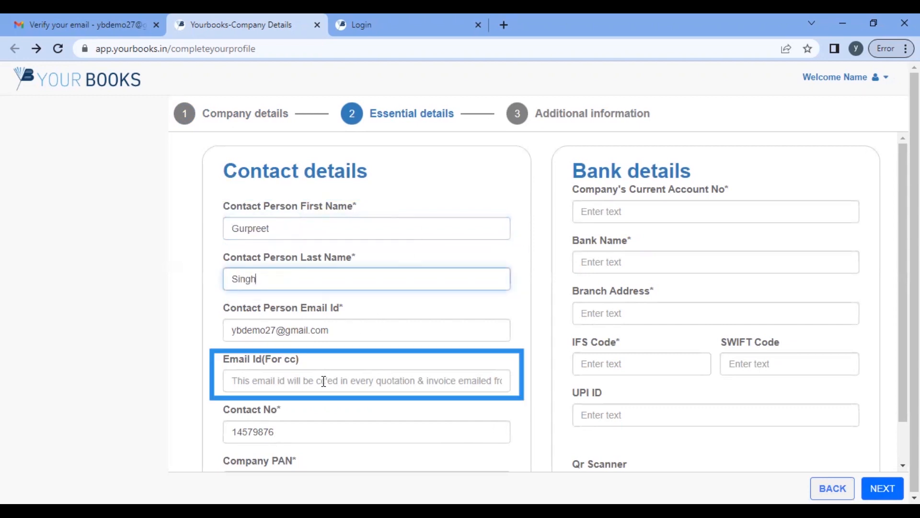
pyautogui.scroll(-1, 326, 383)
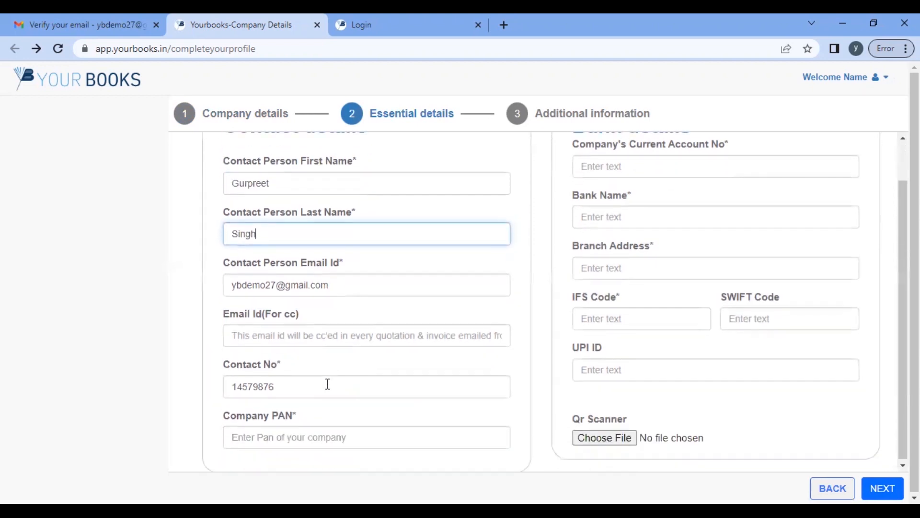
pyautogui.click(338, 338)
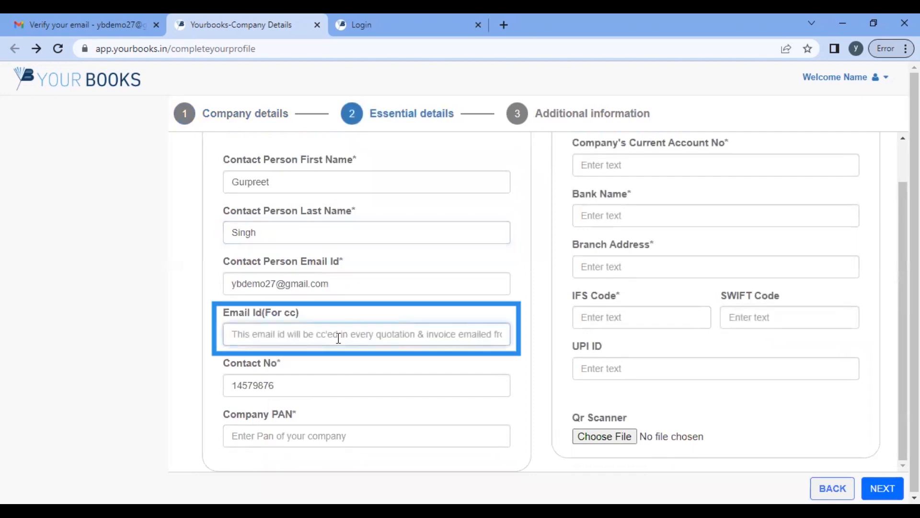
pyautogui.press('Tab')
pyautogui.press('Tab')
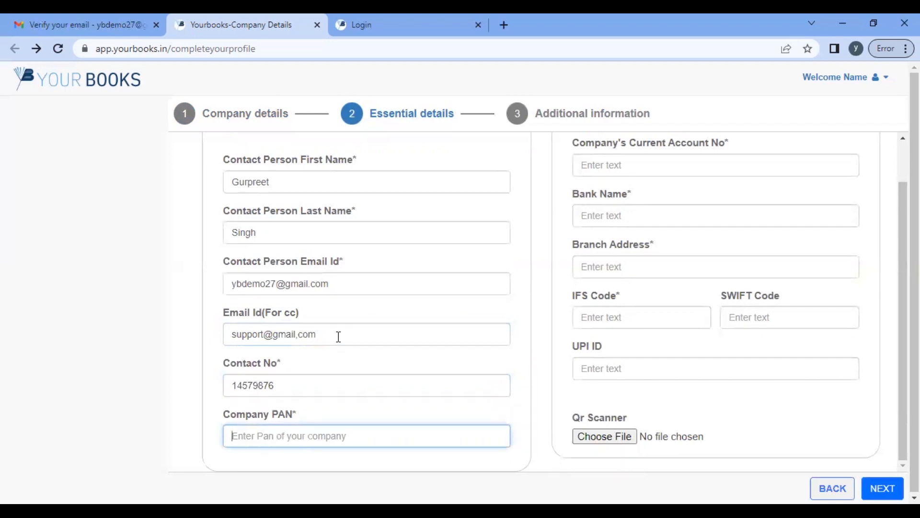
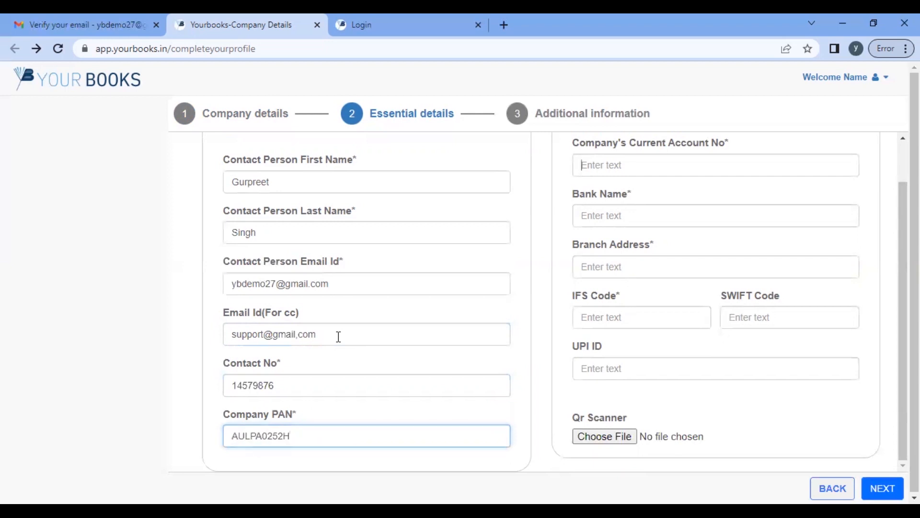
# Step: Enter the company PAN, account number, HDFC BanK, Delhi branch, IFS code and UPI ID
pyautogui.press('Tab')
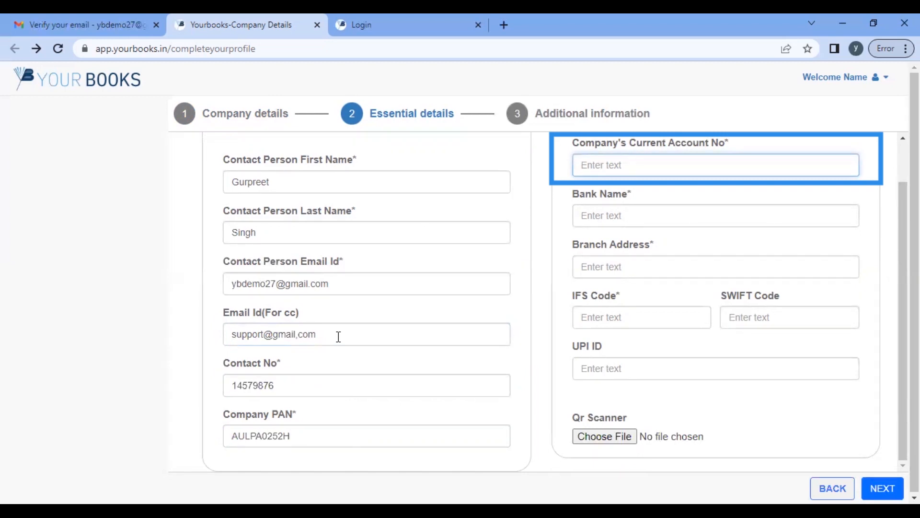
pyautogui.press('Tab')
pyautogui.write('HDFC BanK')
pyautogui.press('Tab')
pyautogui.write('Delhi')
pyautogui.press('Tab')
pyautogui.write('HDFC000242')
pyautogui.press('Tab')
pyautogui.press('Tab')
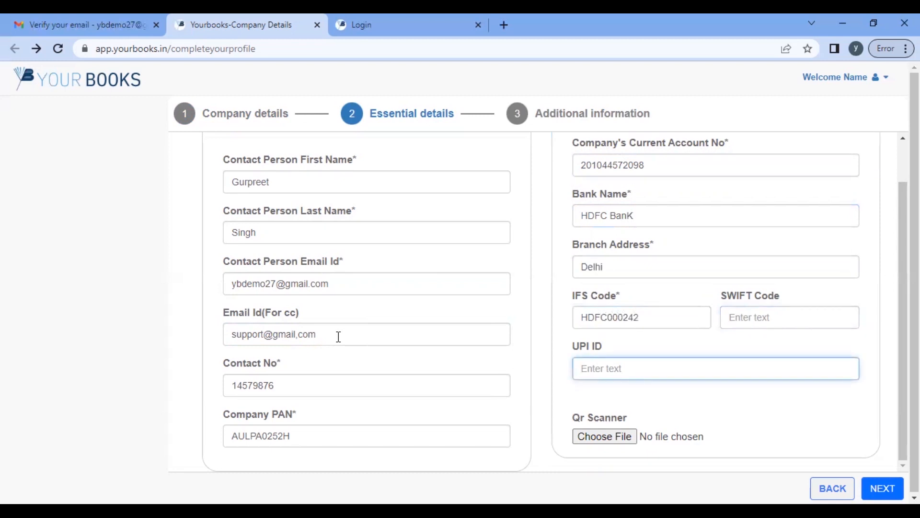
pyautogui.write('bank')
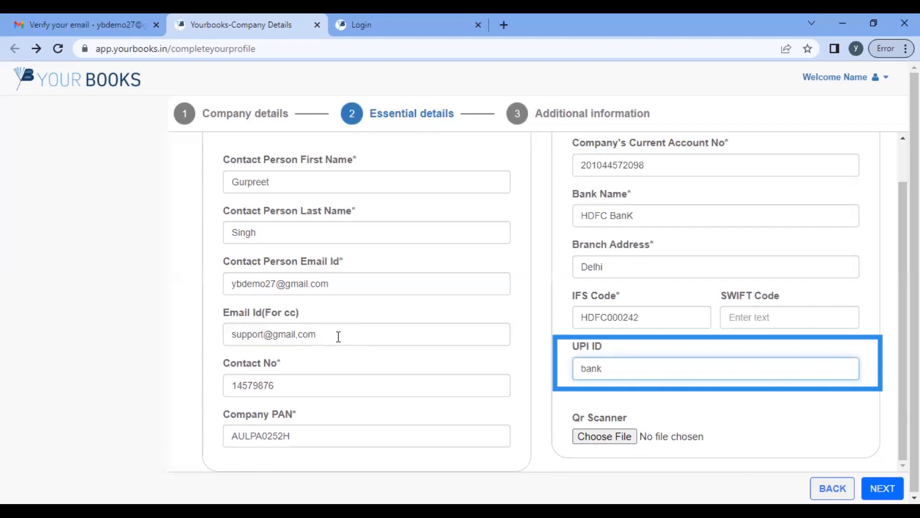
pyautogui.write('@ybl')
# Step: Attach yourbooks qr code.png from Pictures > yourbooks as the payment QR code
pyautogui.click(599, 435)
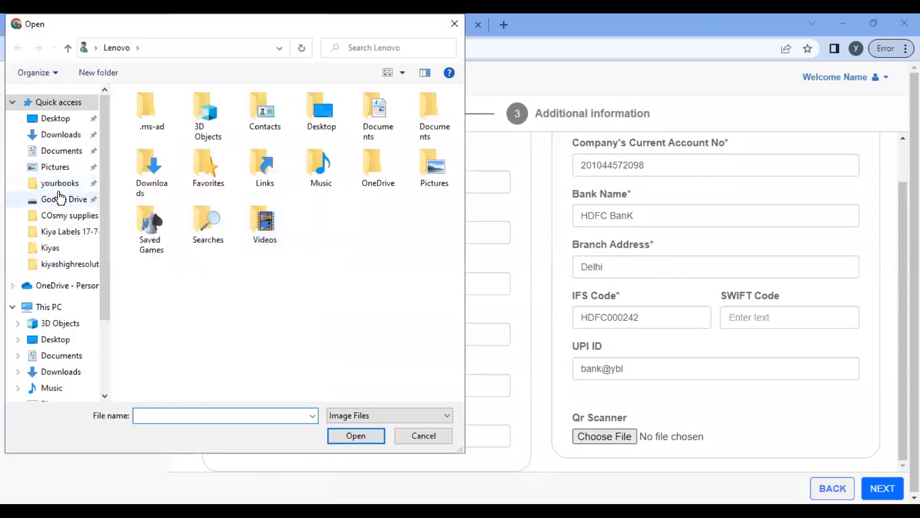
pyautogui.click(53, 183)
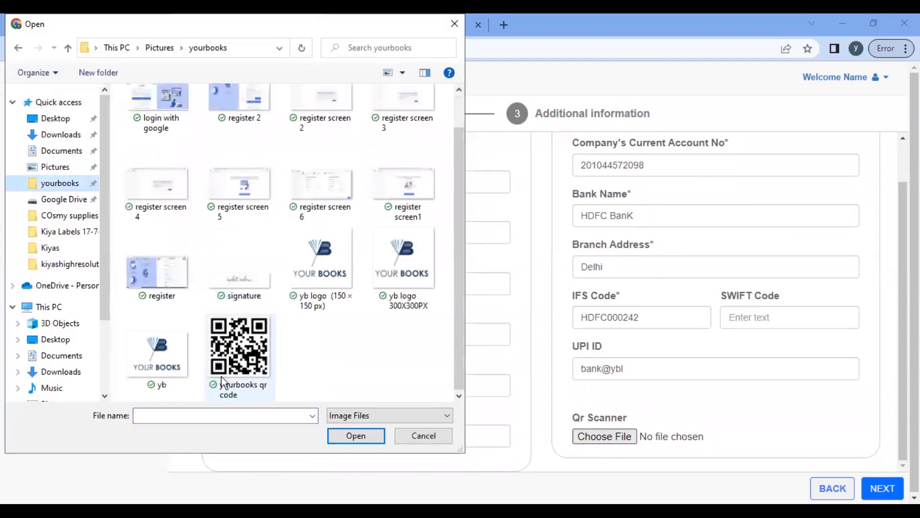
pyautogui.click(364, 436)
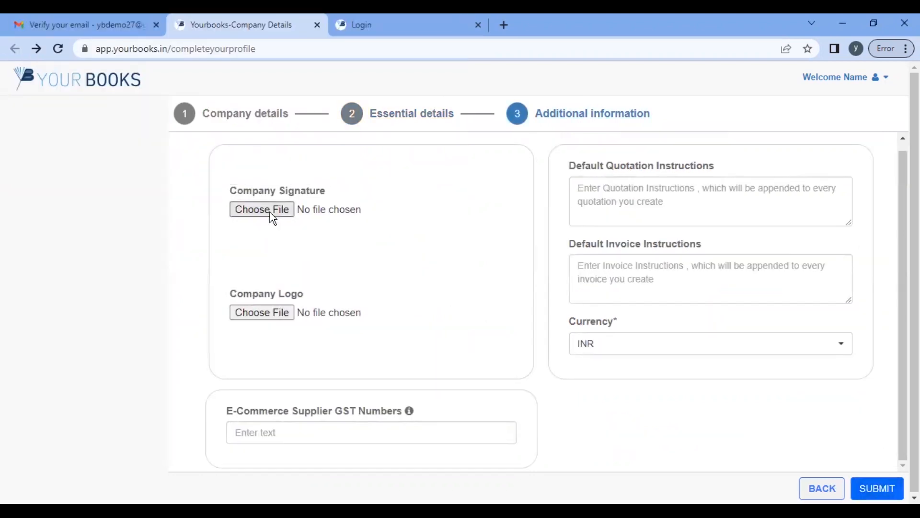
pyautogui.click(269, 212)
# Step: Upload signature.png as the company signature
pyautogui.scroll(-1, 225, 332)
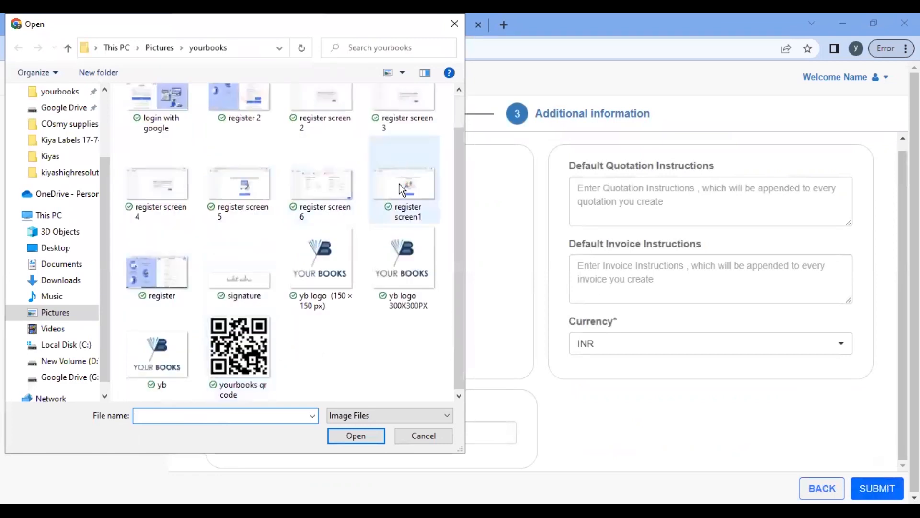
pyautogui.click(240, 274)
pyautogui.click(354, 436)
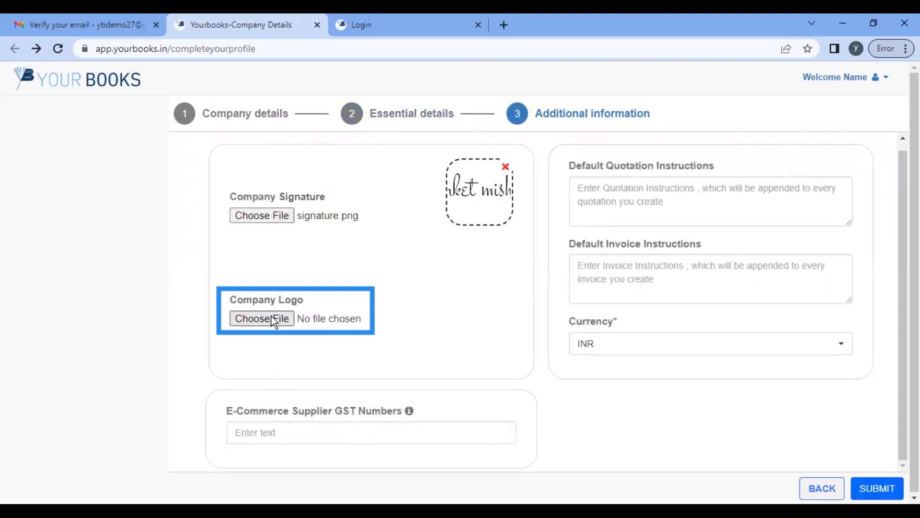
# Step: Upload yb logo (150 × 150 px).png as the company logo
pyautogui.click(272, 316)
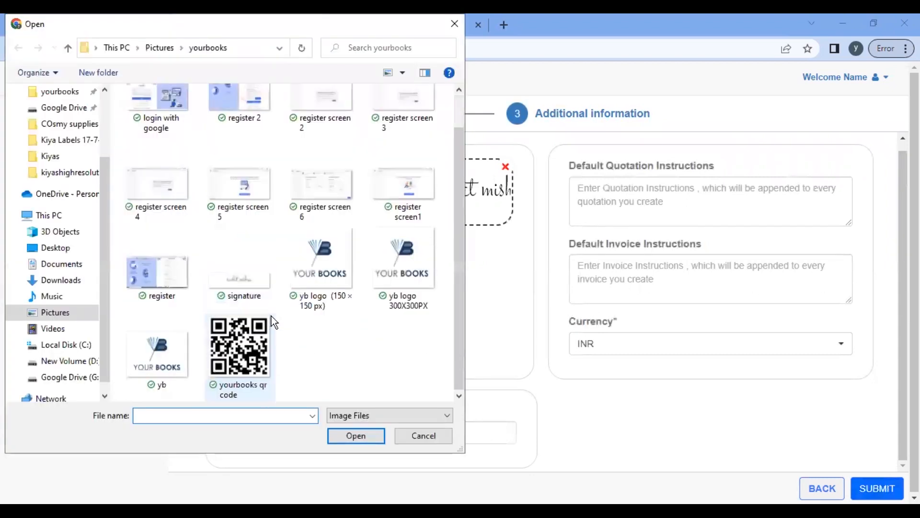
pyautogui.click(309, 288)
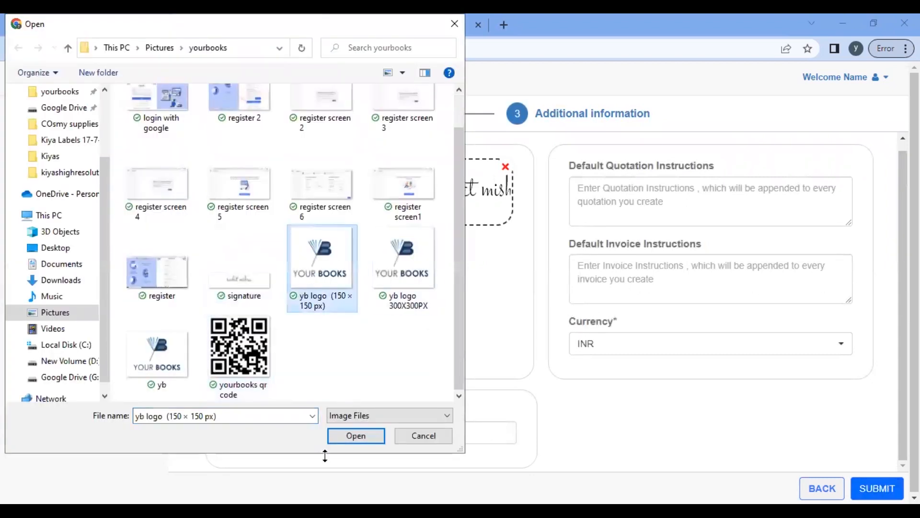
pyautogui.click(359, 436)
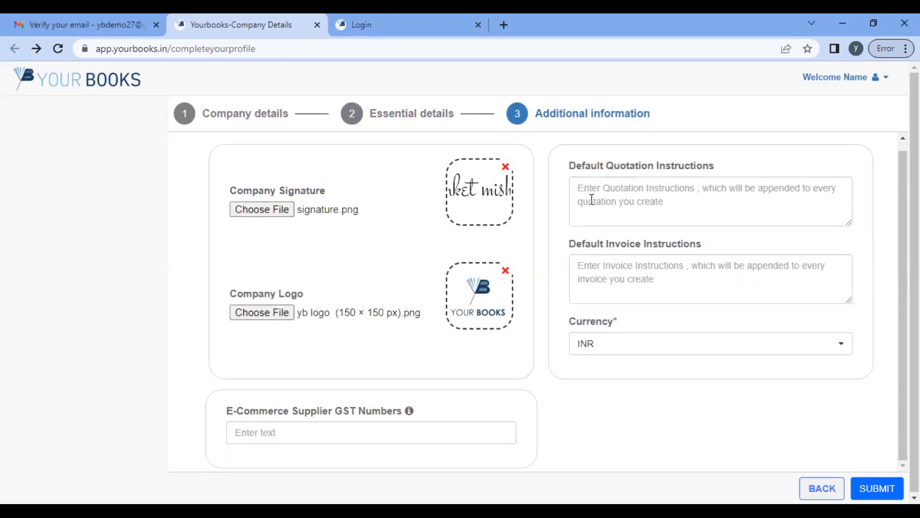
pyautogui.click(592, 199)
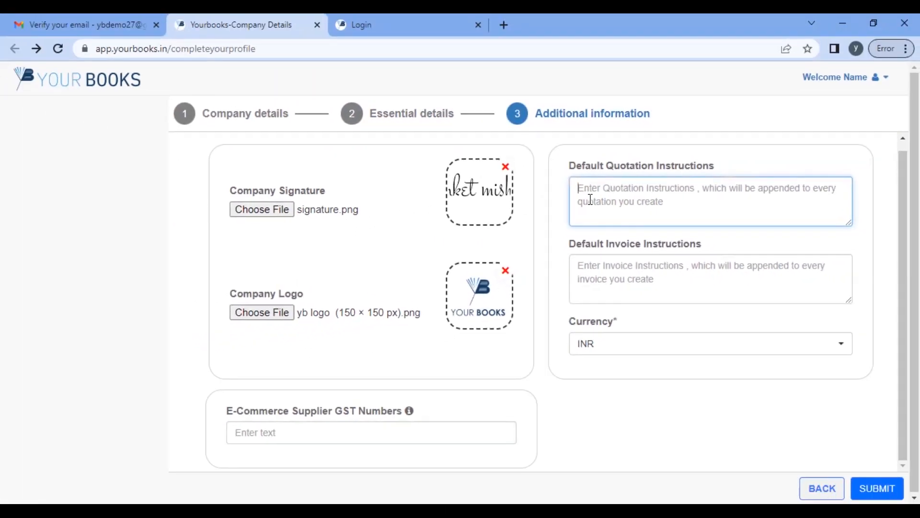
# Step: Enter quotation instructions and invoice instructions '7 days refund incase of any damage in goods.', correcting 'chargable'
pyautogui.write('This quotation is valid of 7 days insurance and shipping charges will be additional payable by the client')
pyautogui.press('Tab')
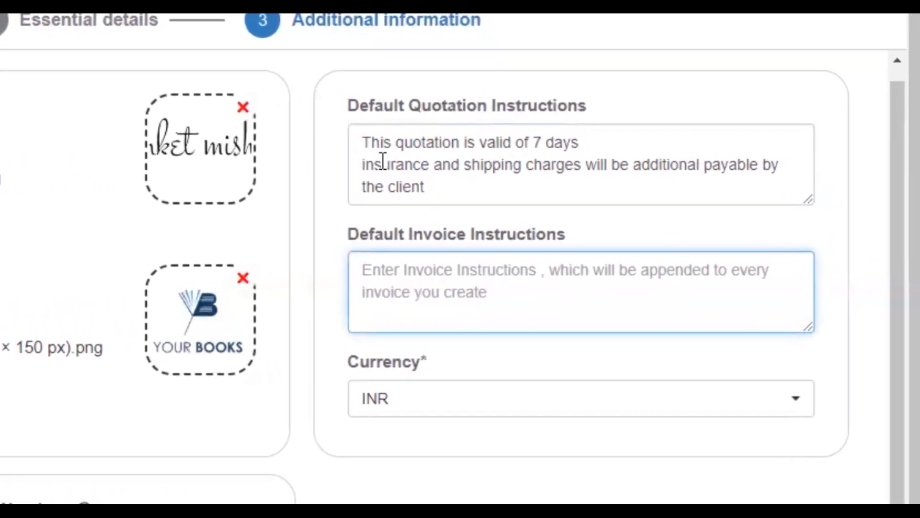
pyautogui.write('7 days refund incase of any damage in goods')
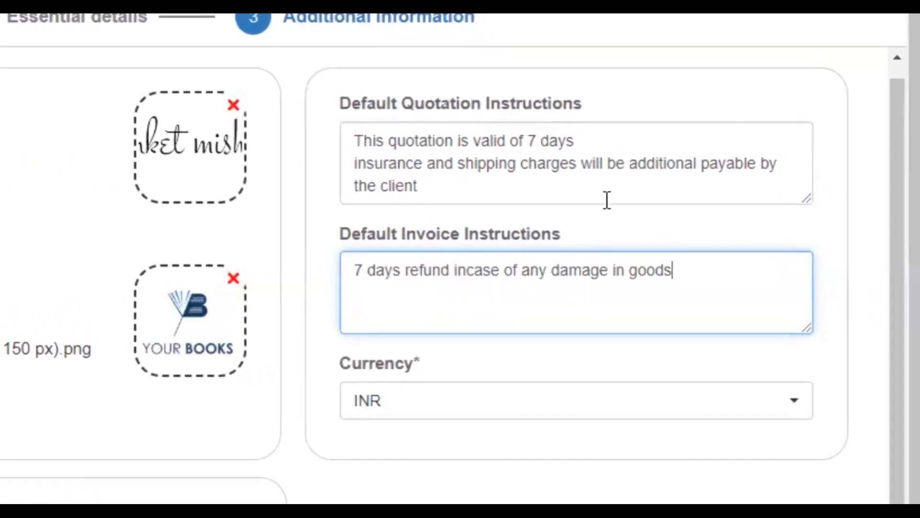
pyautogui.write('.')
pyautogui.press('Return')
pyautogui.write('5% in')
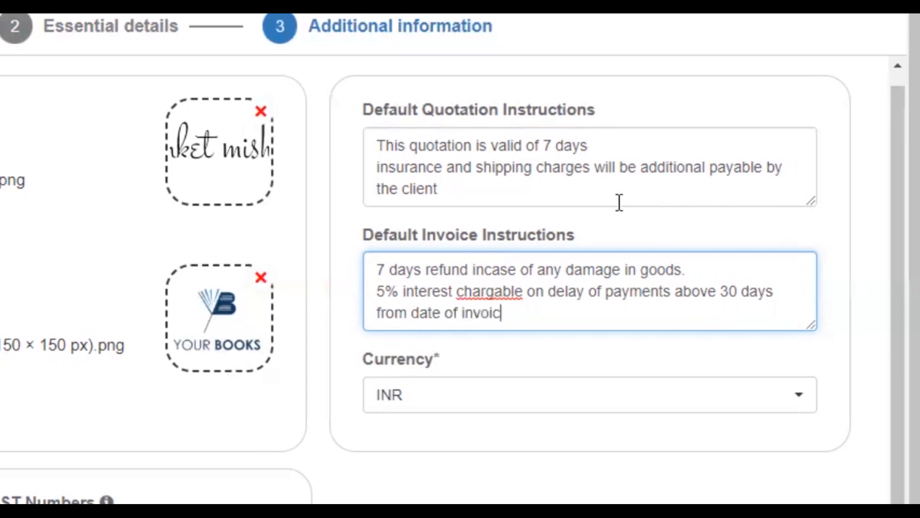
pyautogui.write('e')
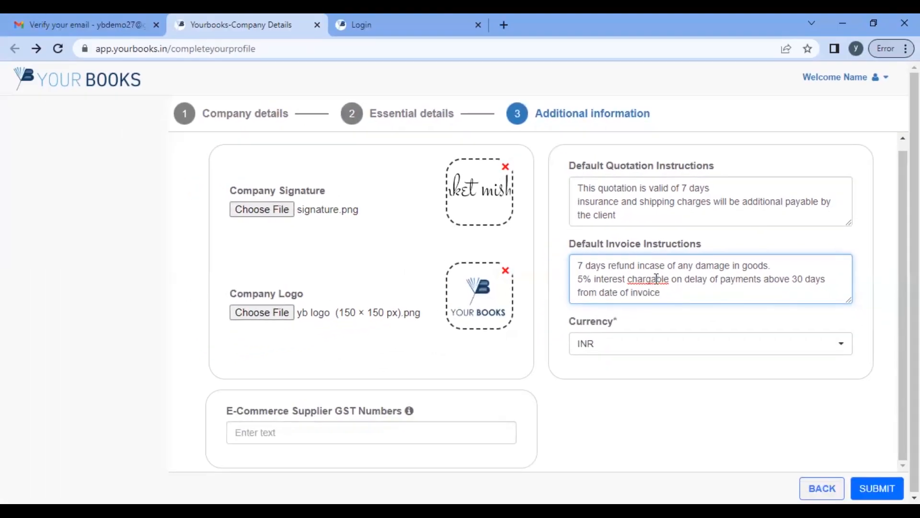
pyautogui.rightClick(657, 279)
pyautogui.click(700, 292)
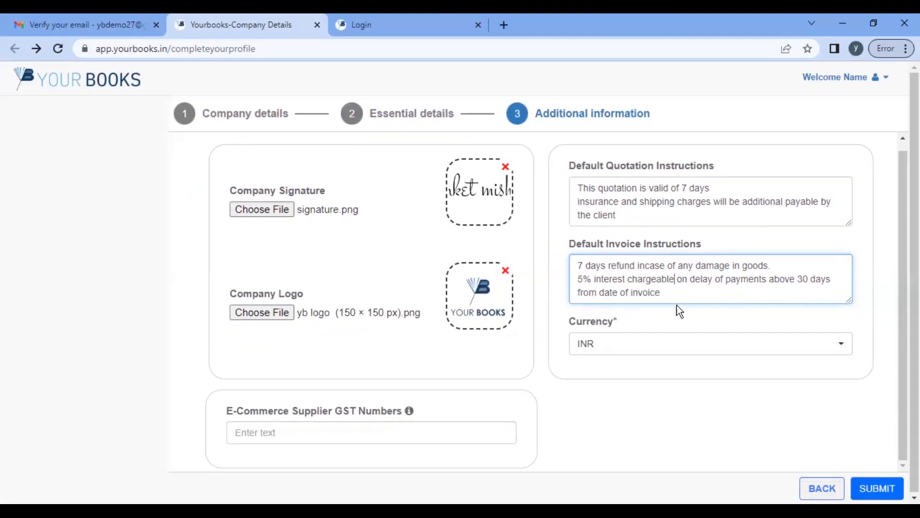
# Step: Keep INR as the currency and submit the completed company profile
pyautogui.click(671, 344)
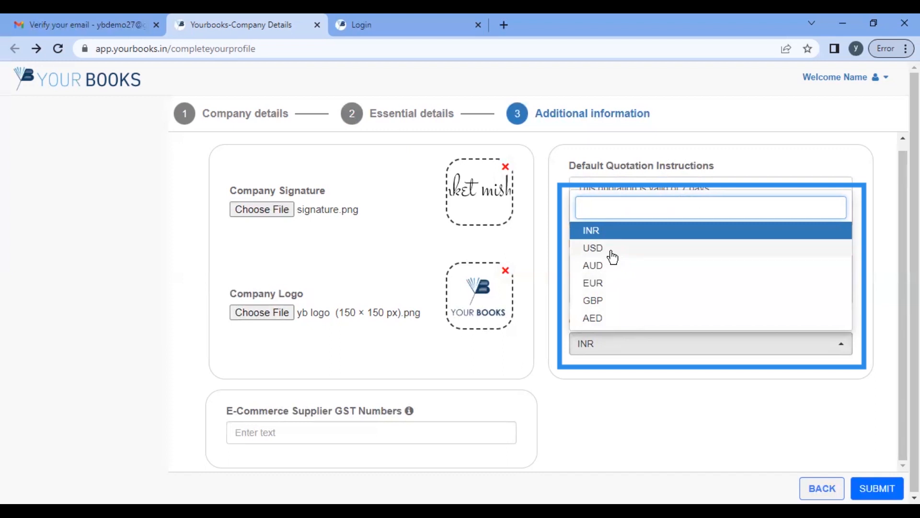
pyautogui.click(601, 230)
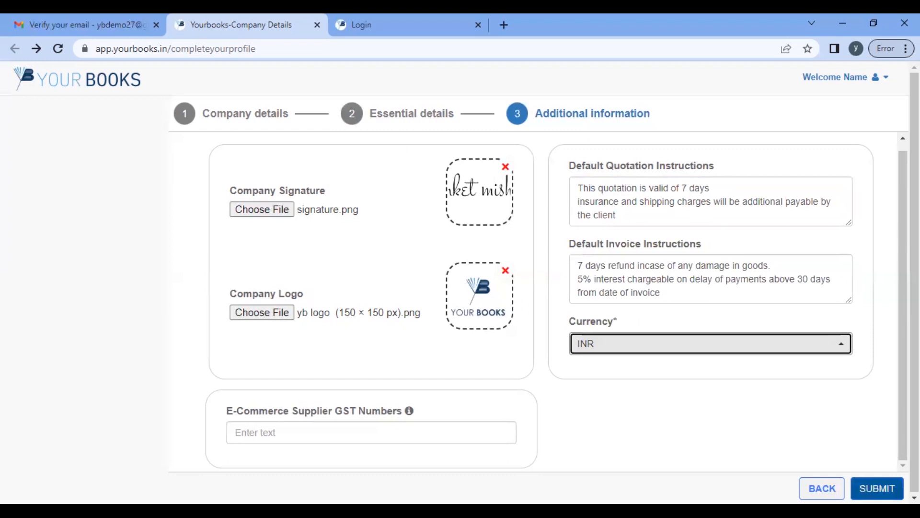
pyautogui.click(877, 488)
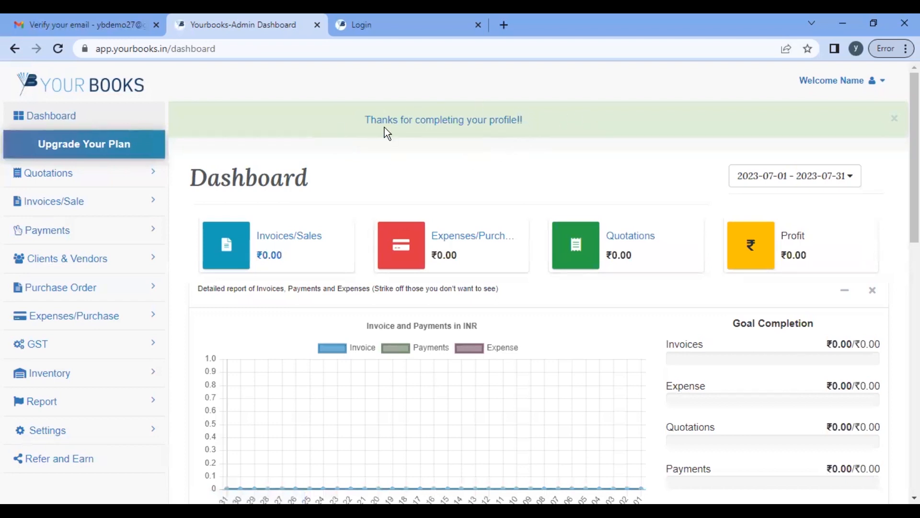
# Step: Scroll through the empty dashboard panels down to the footer and back to the top
pyautogui.scroll(-4, 136, 308)
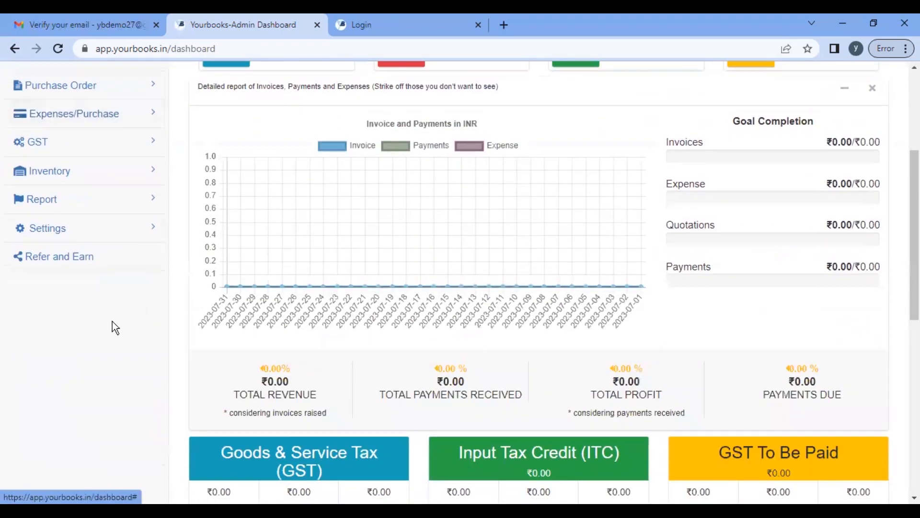
pyautogui.scroll(4, 101, 333)
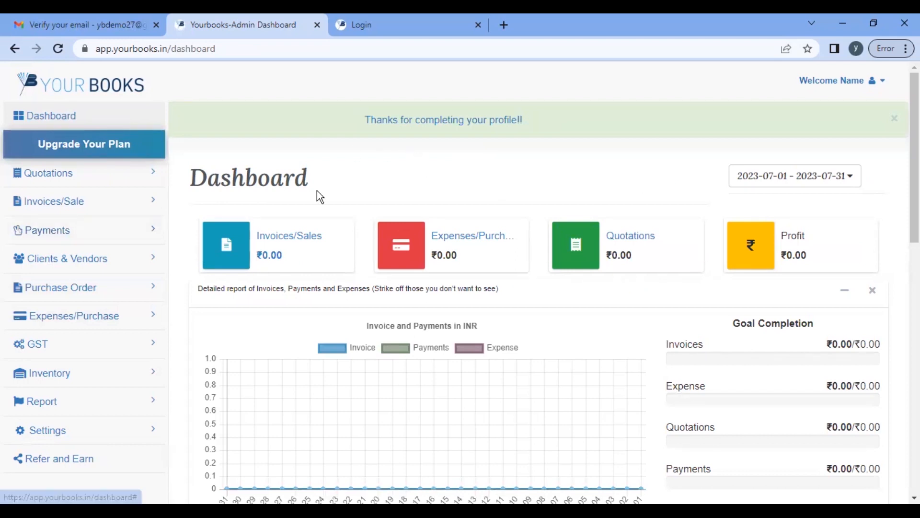
pyautogui.scroll(-2, 375, 281)
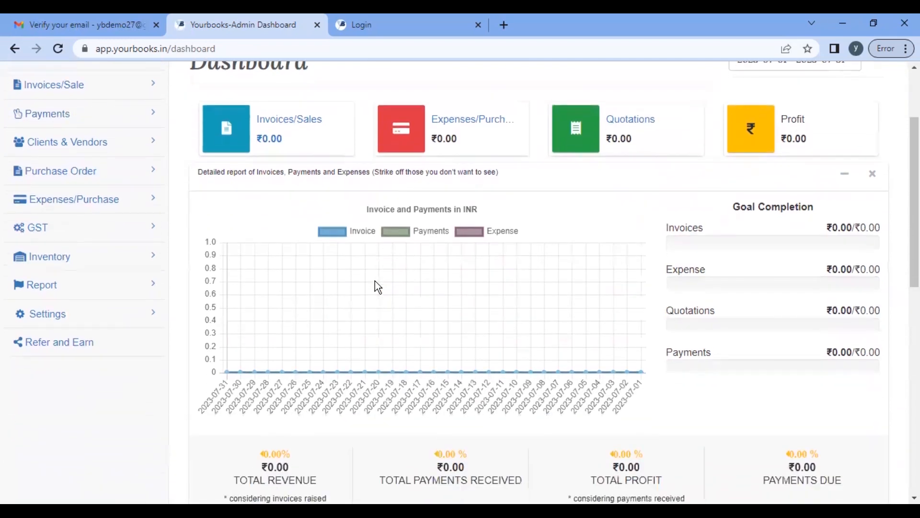
pyautogui.scroll(2, 375, 281)
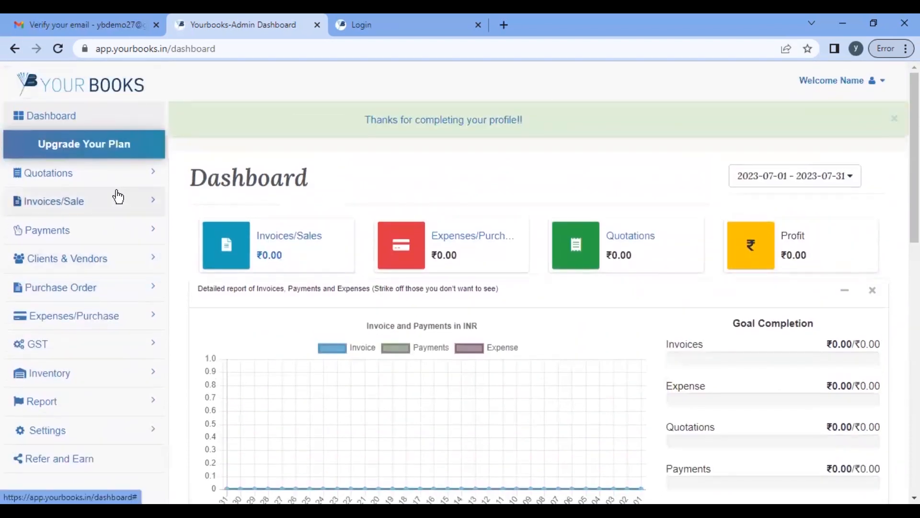
pyautogui.click(110, 269)
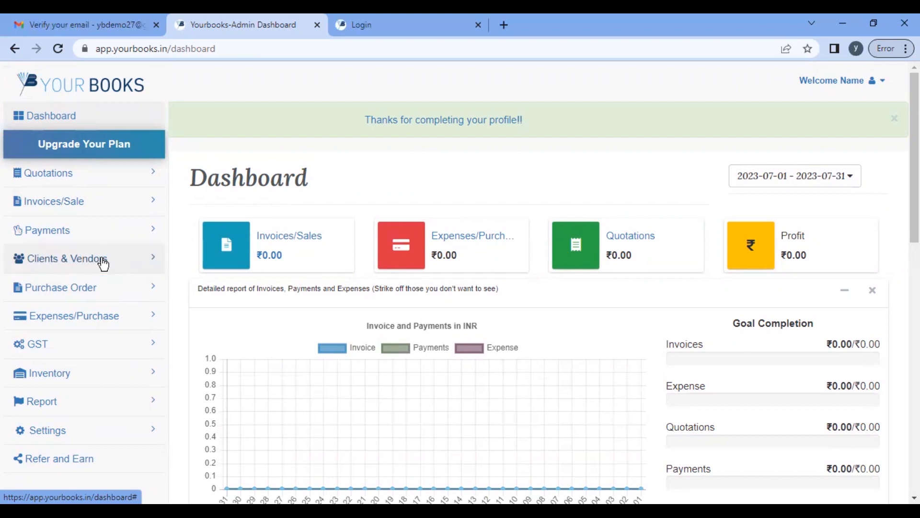
pyautogui.scroll(-3, 111, 385)
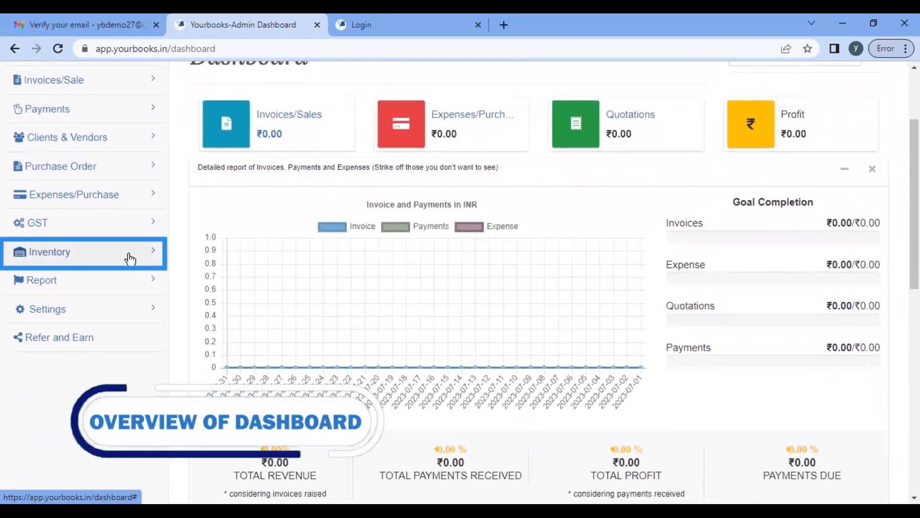
pyautogui.scroll(3, 117, 265)
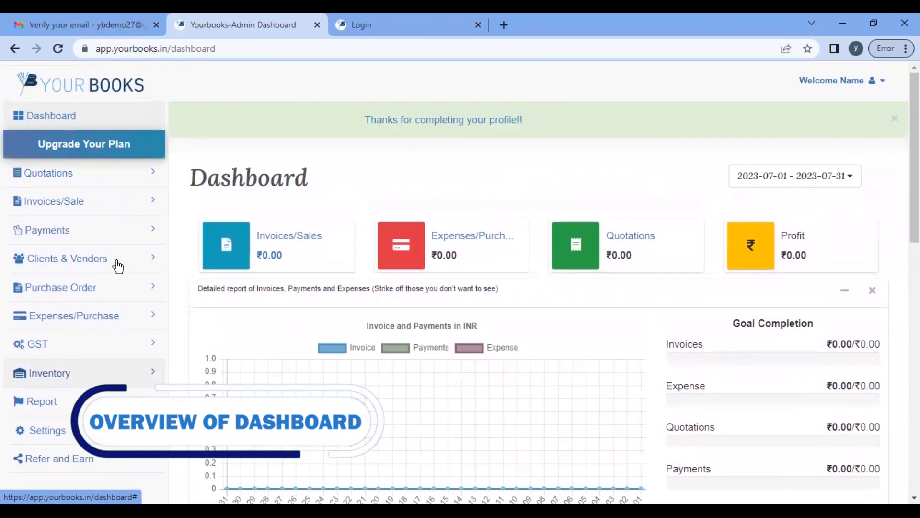
pyautogui.scroll(-3, 677, 376)
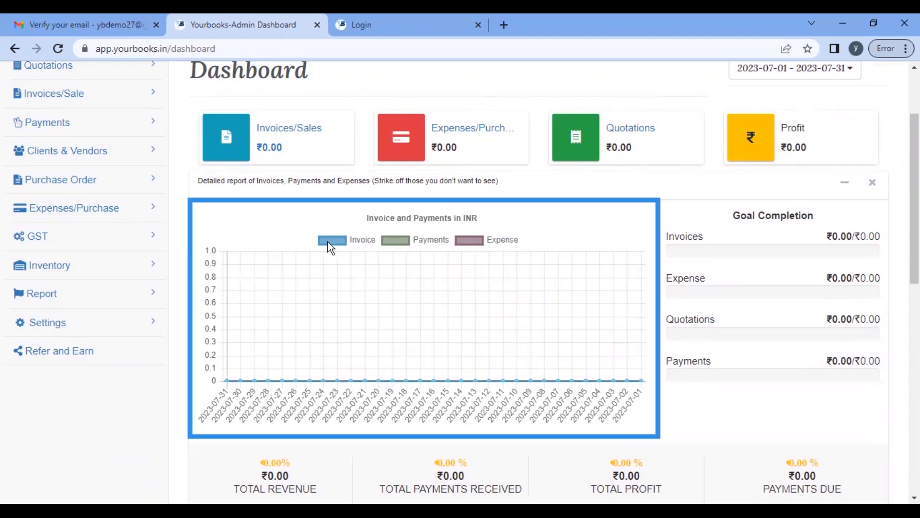
pyautogui.scroll(-4, 309, 311)
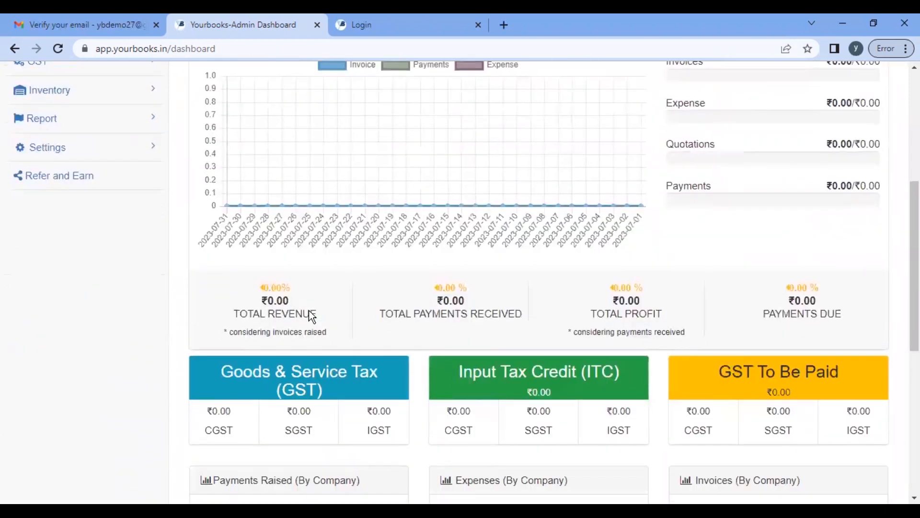
pyautogui.scroll(4, 397, 199)
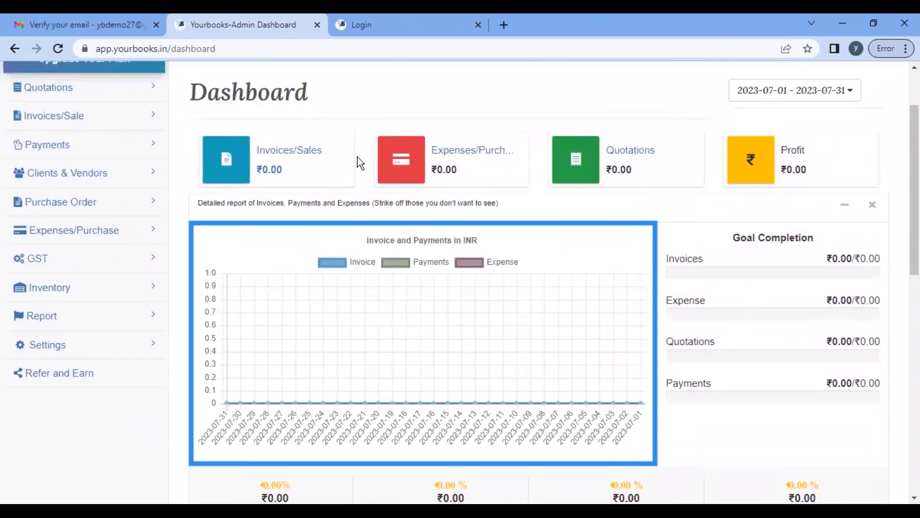
pyautogui.scroll(-4, 527, 197)
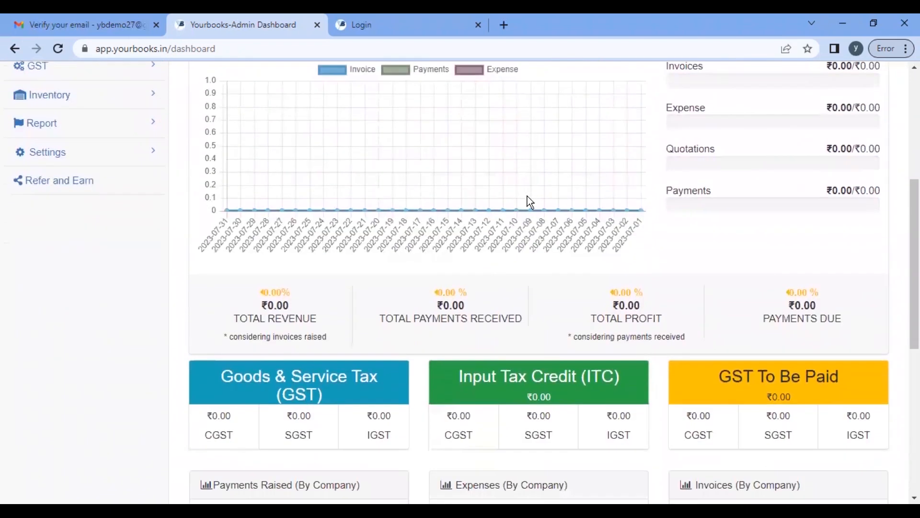
pyautogui.scroll(-3, 527, 197)
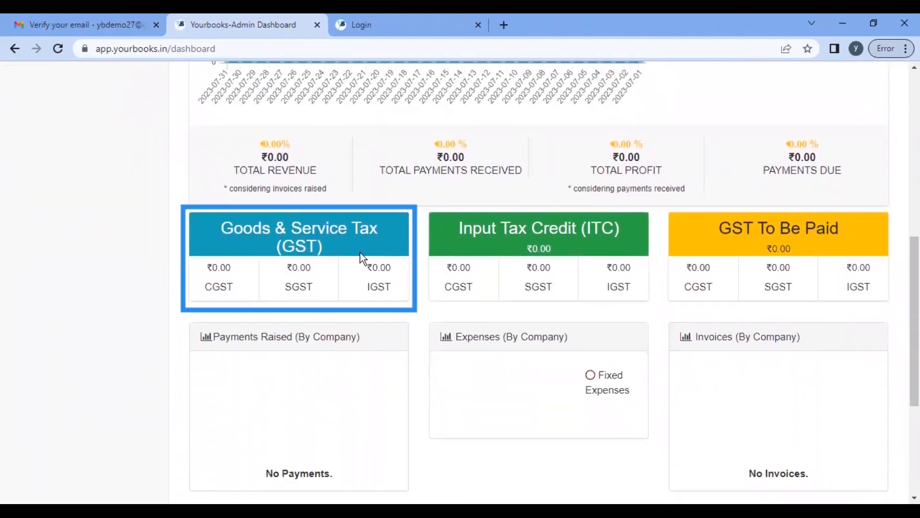
pyautogui.scroll(-3, 411, 283)
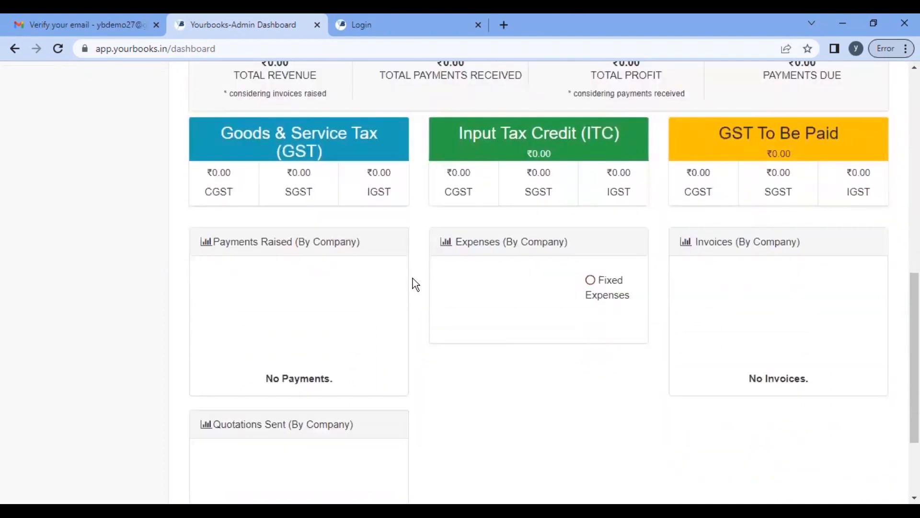
pyautogui.scroll(-1, 417, 401)
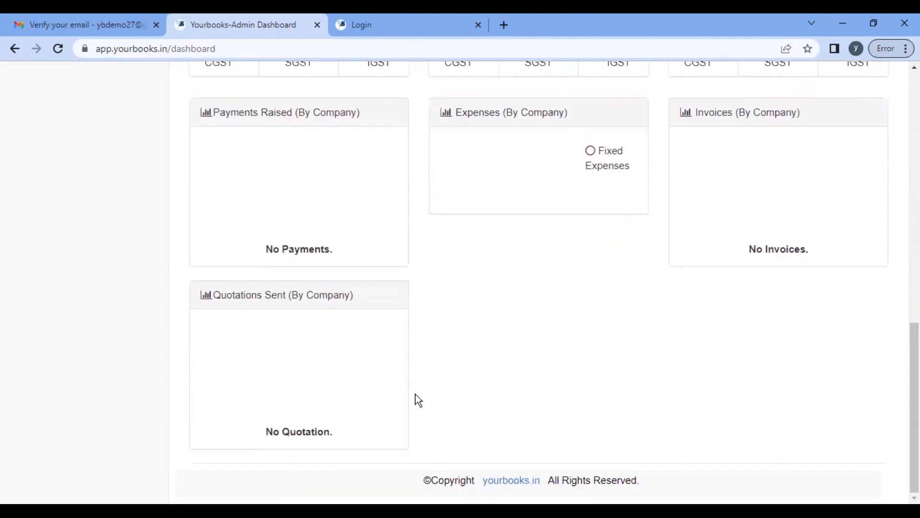
pyautogui.scroll(10, 351, 280)
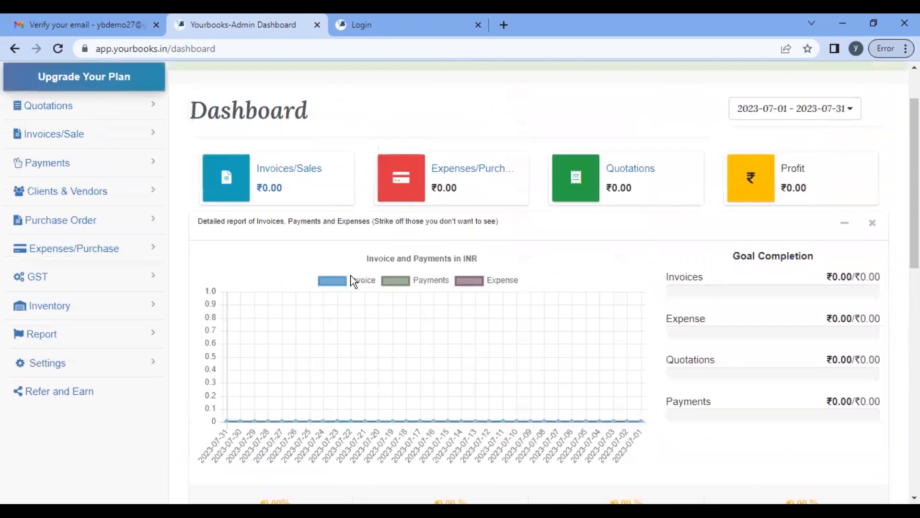
pyautogui.scroll(2, 605, 174)
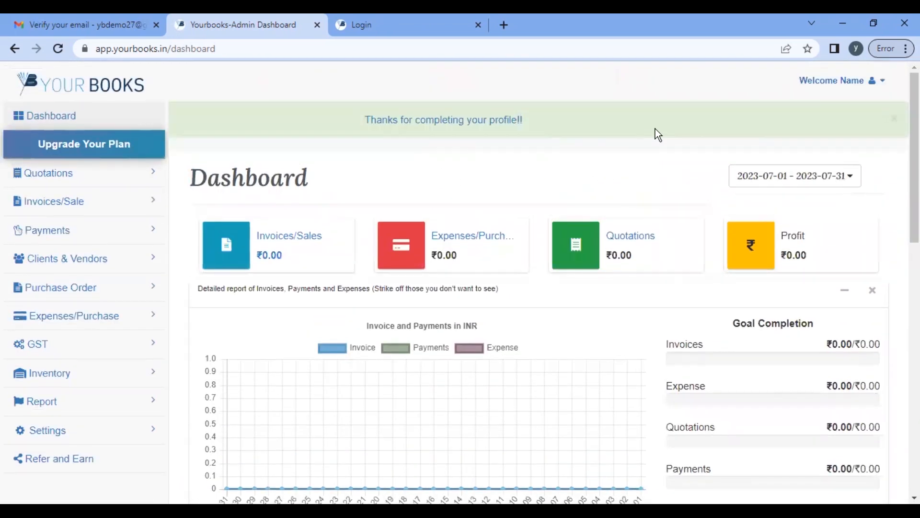
# Step: Dismiss the 'Thanks for completing your profile!!' banner and review the dashboard
pyautogui.click(894, 120)
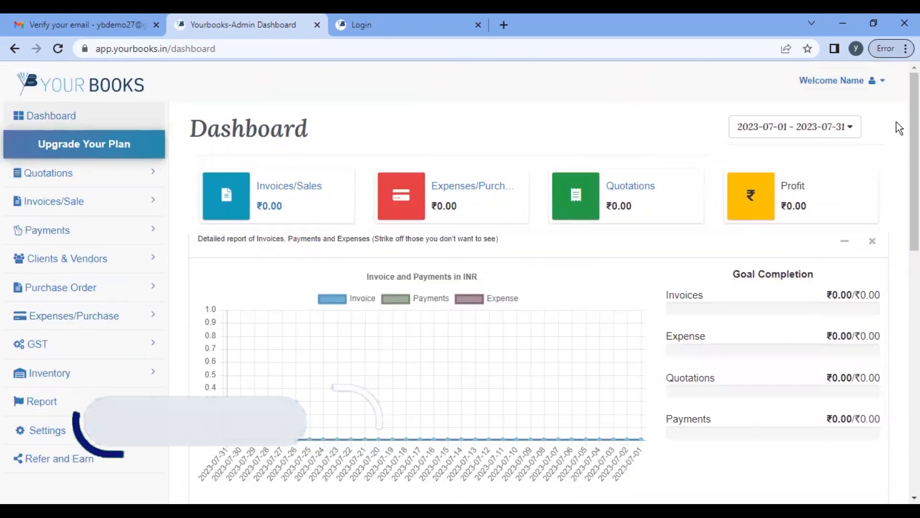
pyautogui.scroll(-10, 504, 300)
pyautogui.scroll(3, 524, 248)
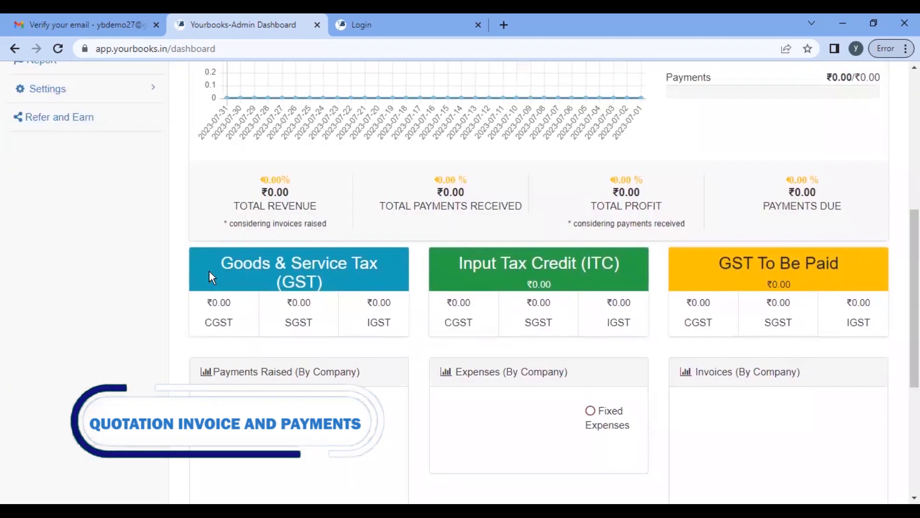
pyautogui.scroll(-3, 704, 288)
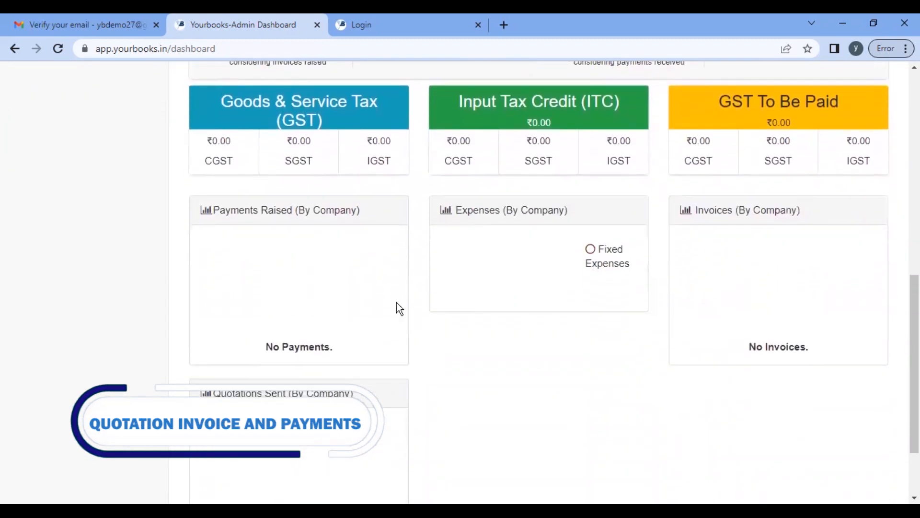
pyautogui.scroll(-2, 451, 461)
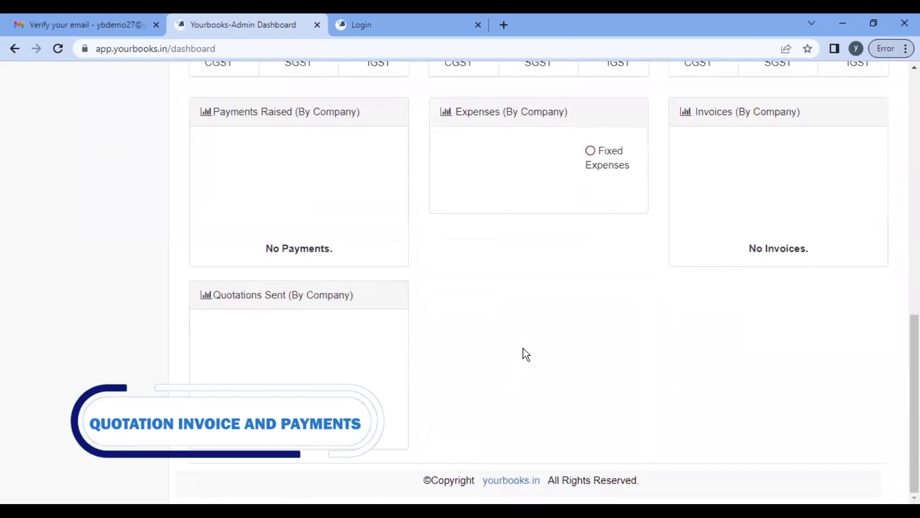
pyautogui.scroll(6, 523, 353)
pyautogui.scroll(5, 523, 354)
pyautogui.scroll(2, 523, 353)
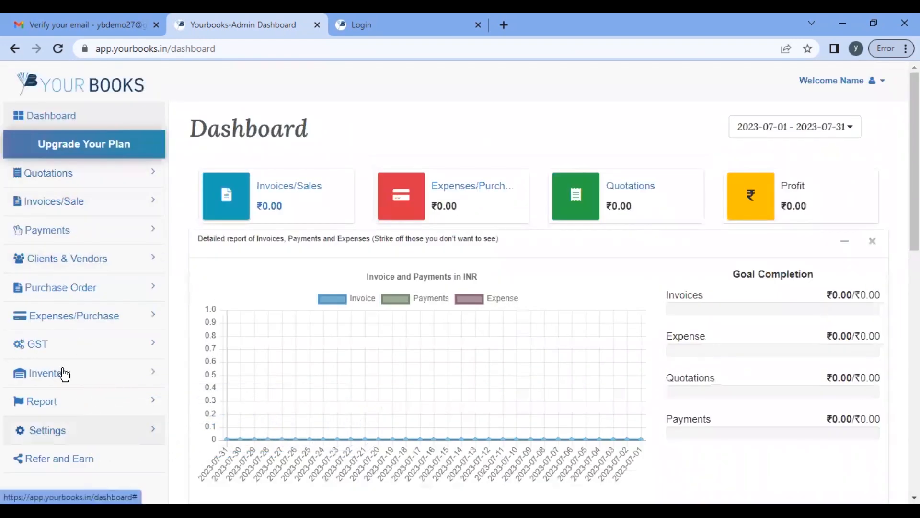
# Step: Expand the Quotations menu in the sidebar
pyautogui.click(85, 183)
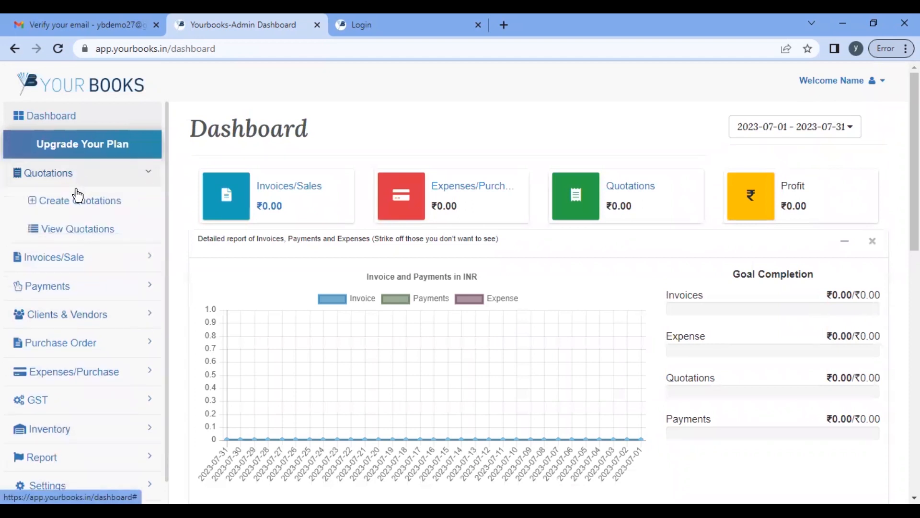
pyautogui.click(78, 233)
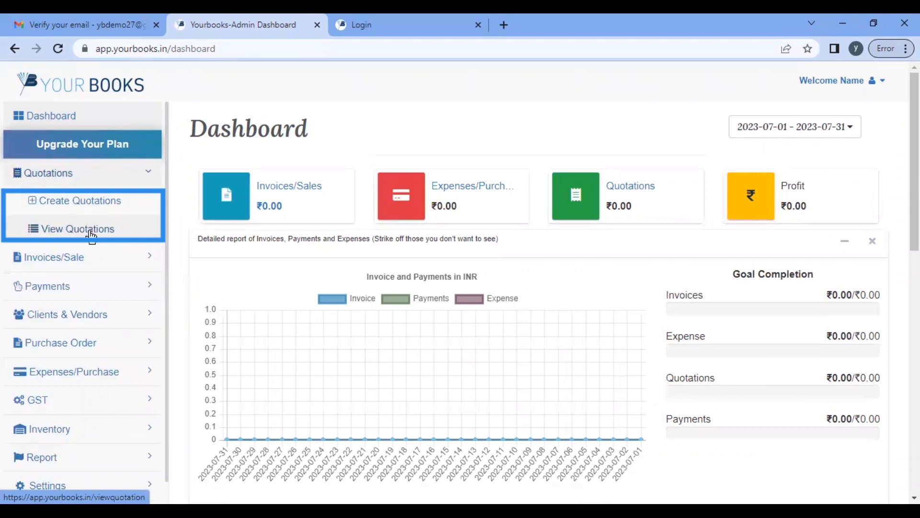
pyautogui.scroll(-1, 91, 236)
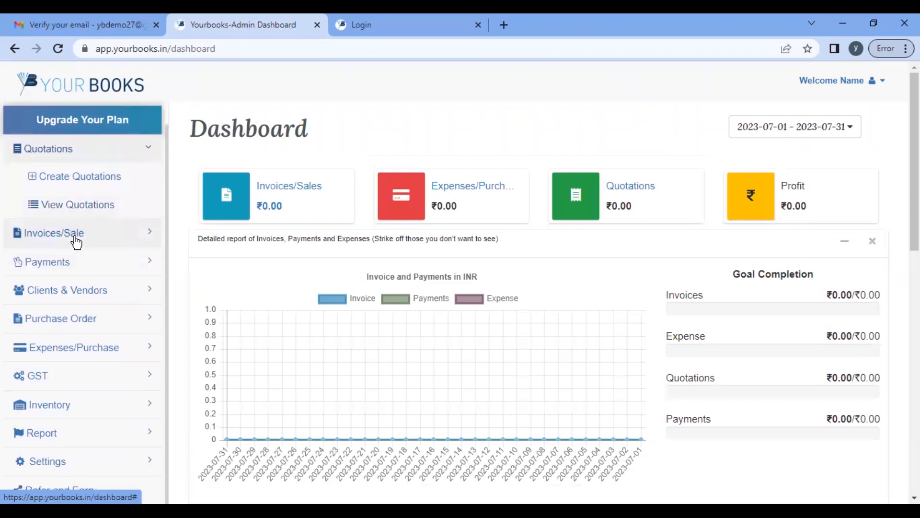
# Step: Expand Invoices/Sale to reveal Recurring Invoices, View E-way bill and View E-Invoices
pyautogui.click(75, 241)
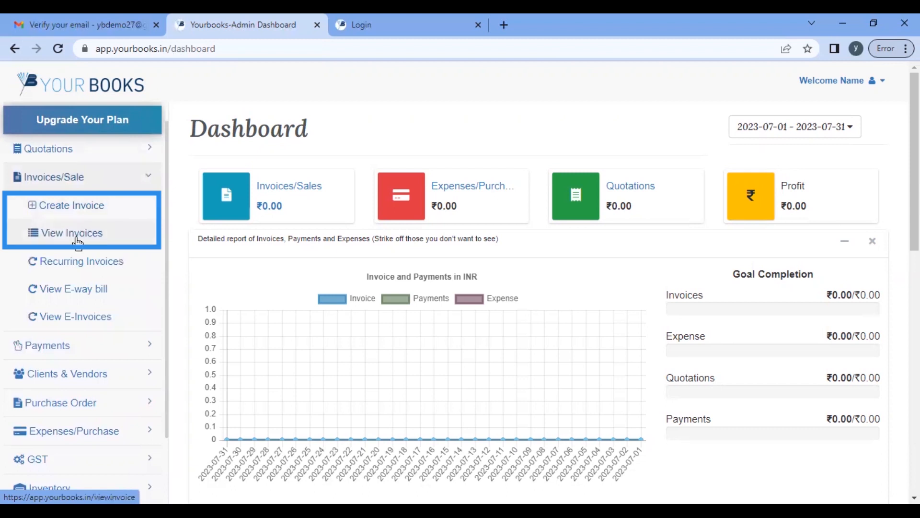
pyautogui.scroll(-1, 77, 244)
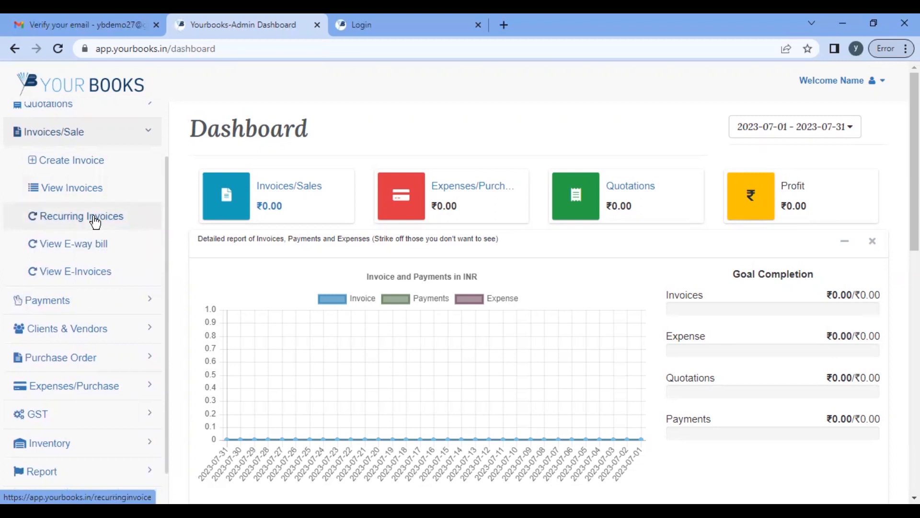
pyautogui.click(95, 222)
pyautogui.scroll(1, 63, 244)
pyautogui.click(70, 272)
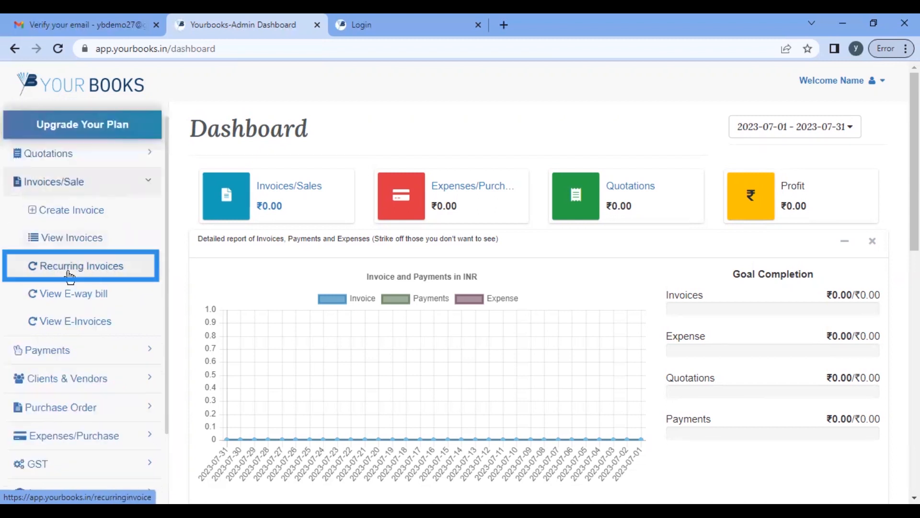
pyautogui.scroll(-2, 106, 283)
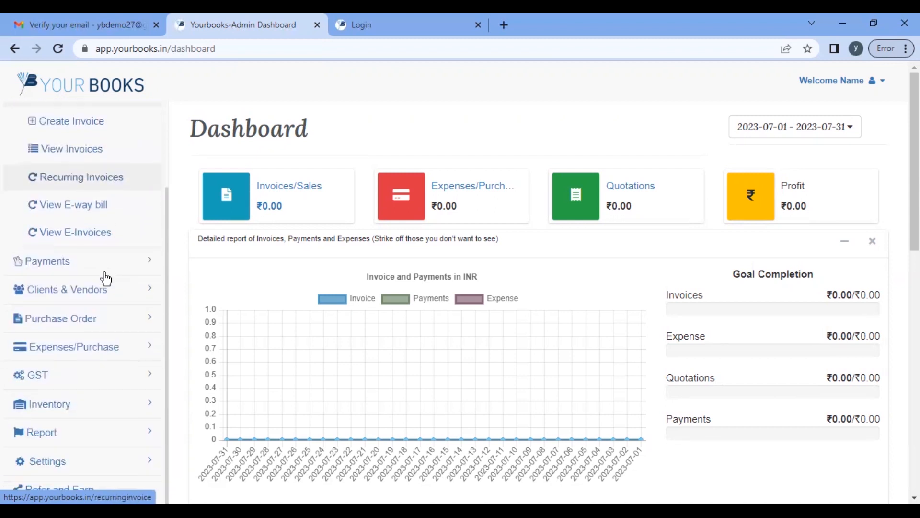
pyautogui.click(88, 211)
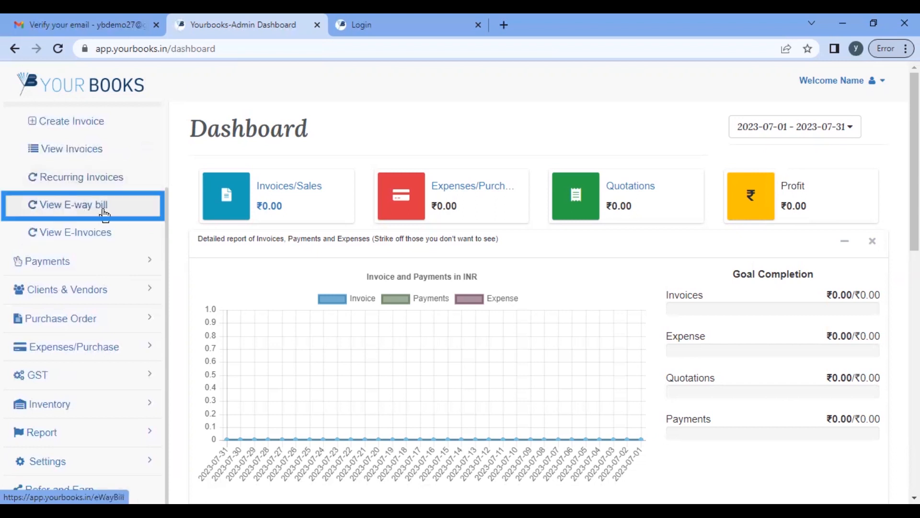
pyautogui.click(93, 238)
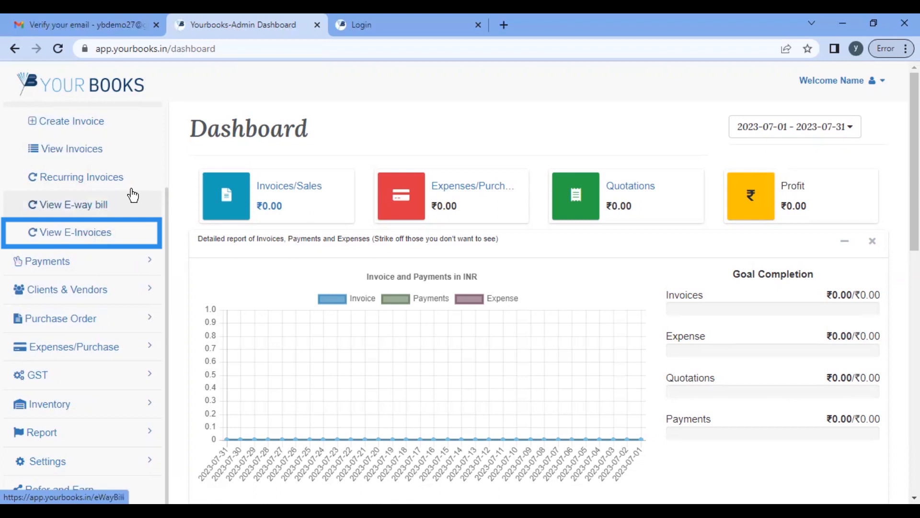
pyautogui.scroll(2, 115, 225)
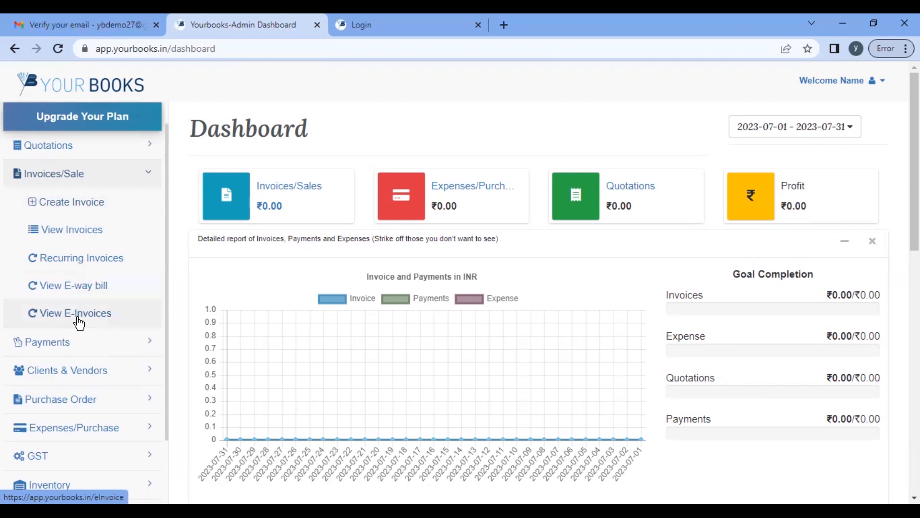
pyautogui.scroll(-2, 78, 321)
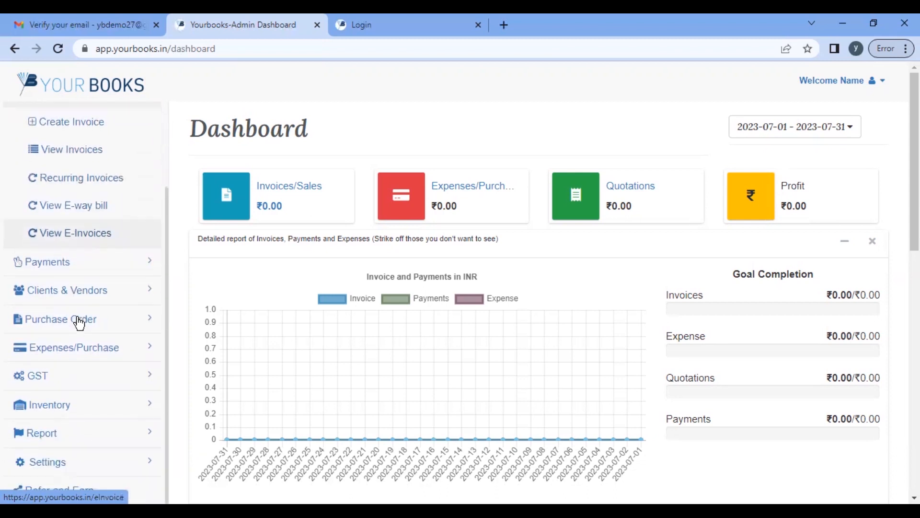
# Step: Expand Payments and Clients & Vendors in the sidebar, then open Add Client/Vendor
pyautogui.click(100, 265)
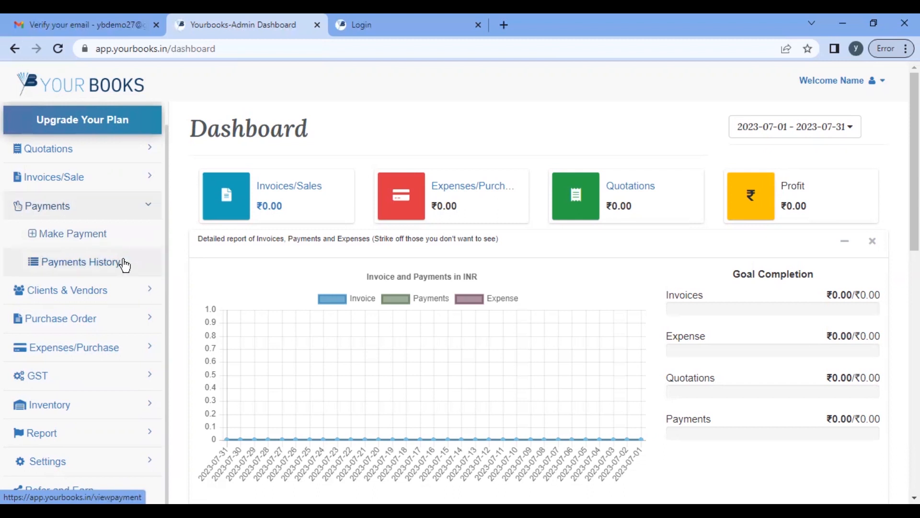
pyautogui.scroll(-2, 124, 269)
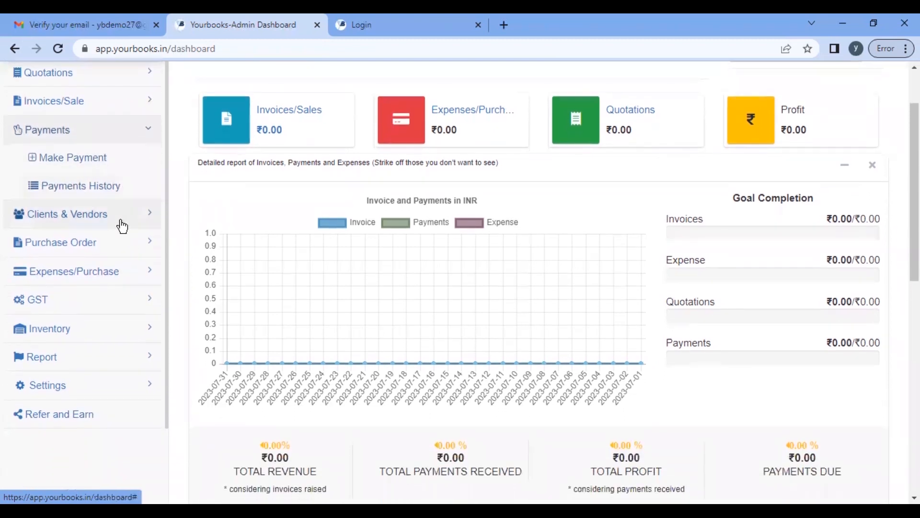
pyautogui.click(88, 222)
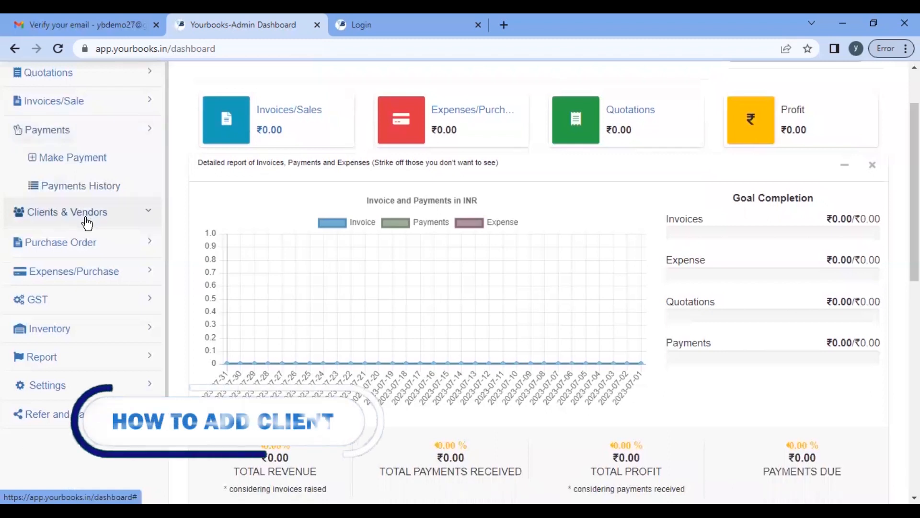
pyautogui.scroll(-1, 113, 210)
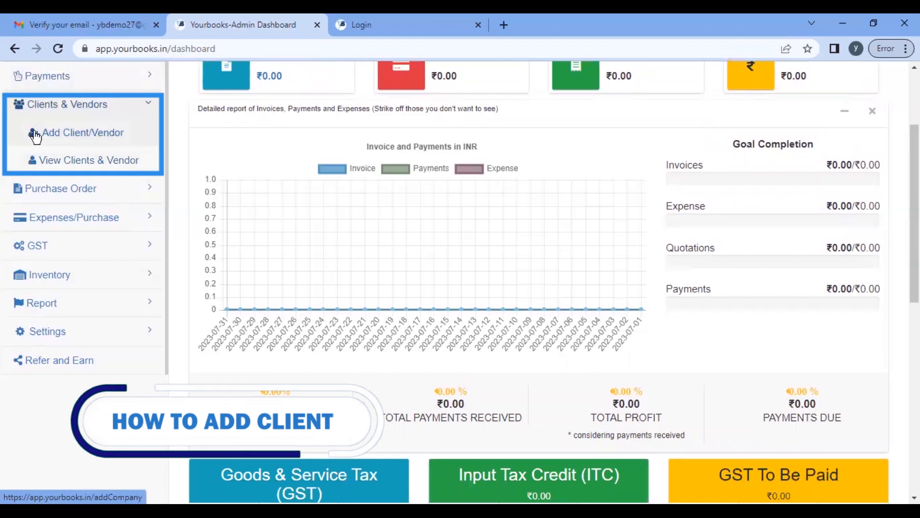
pyautogui.click(89, 139)
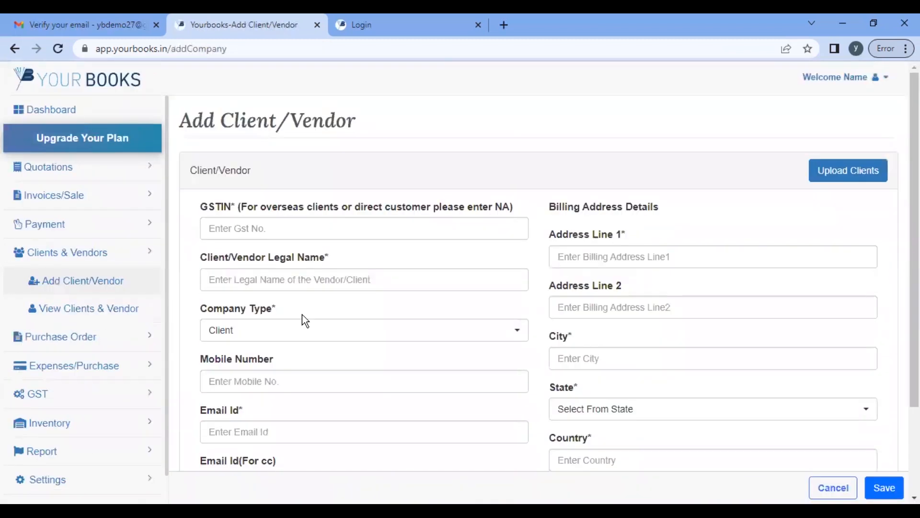
# Step: Check the View Clients & Vendor list, which has no clients yet
pyautogui.scroll(-3, 302, 315)
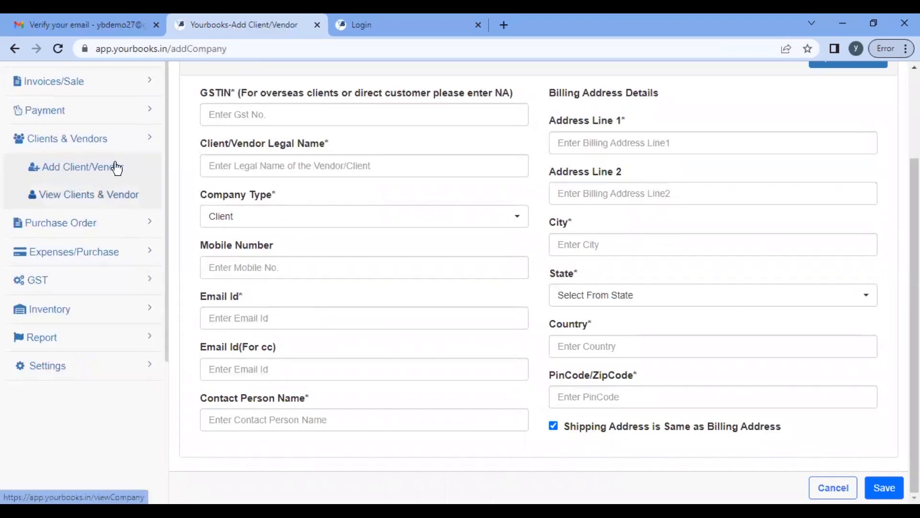
pyautogui.click(50, 172)
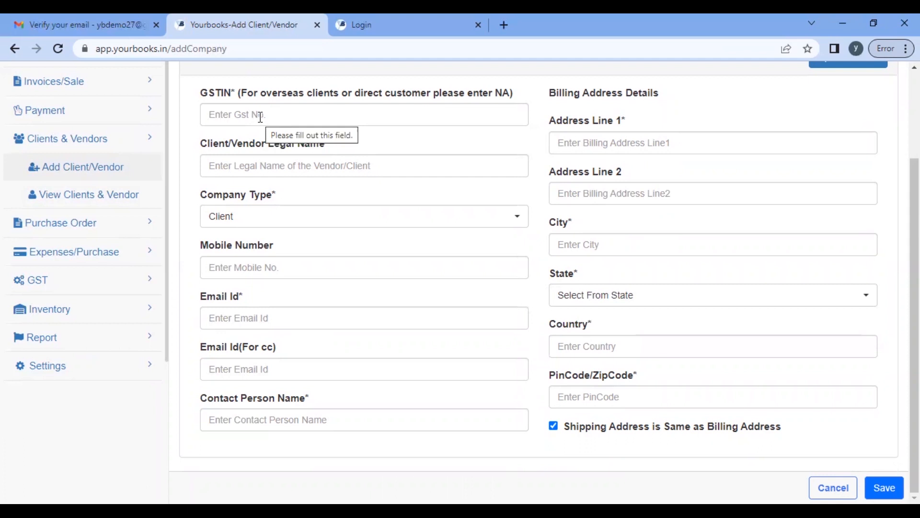
pyautogui.click(109, 198)
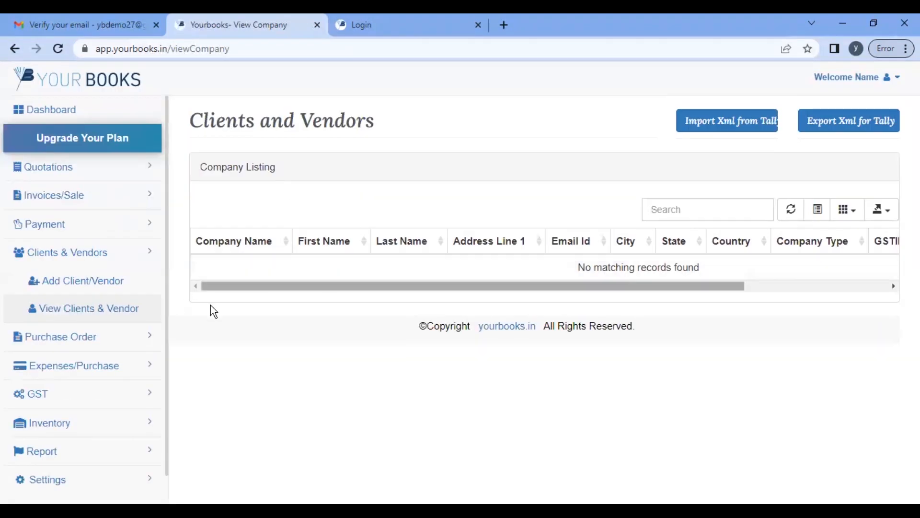
# Step: Return to Add Client/Vendor and open Farm Manufacturing Company's GST record on Masters India
pyautogui.scroll(-1, 38, 355)
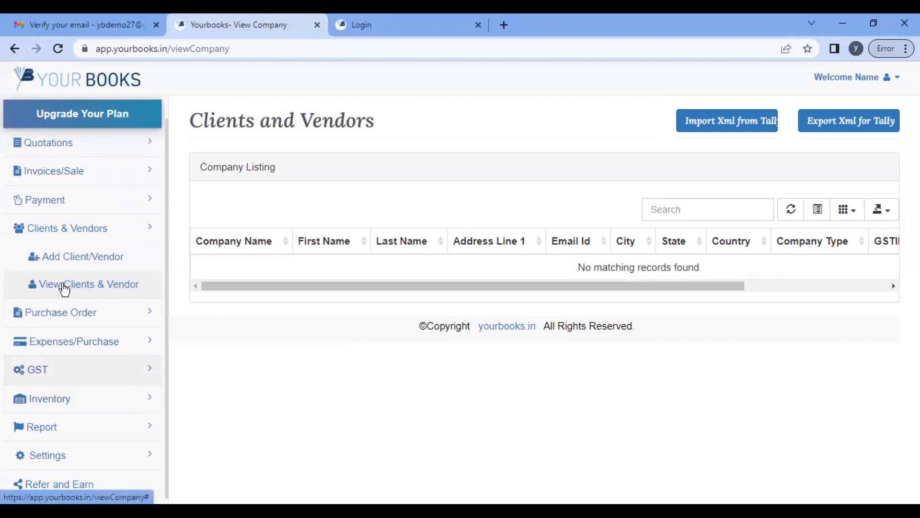
pyautogui.click(95, 263)
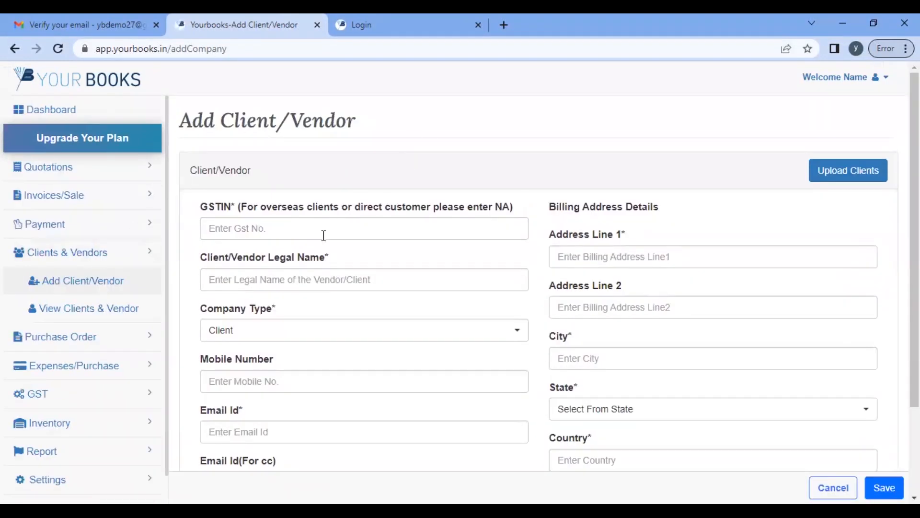
pyautogui.click(323, 236)
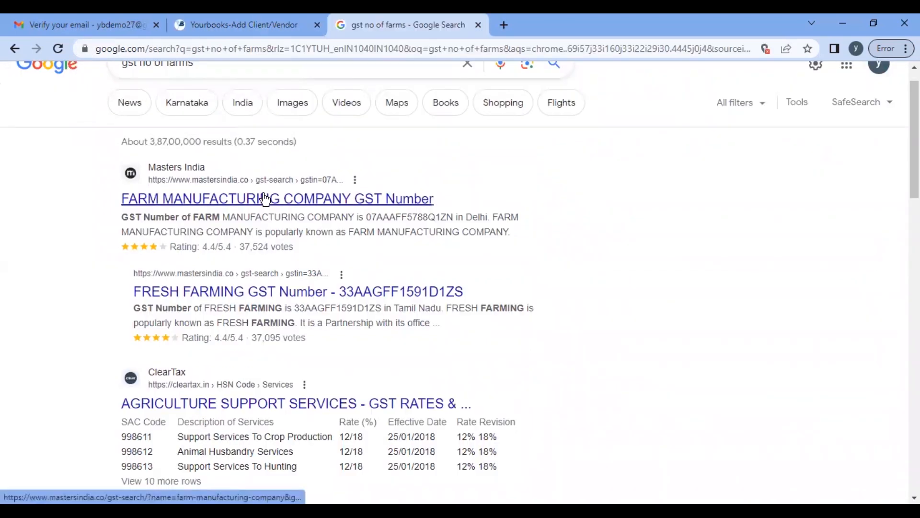
pyautogui.click(265, 199)
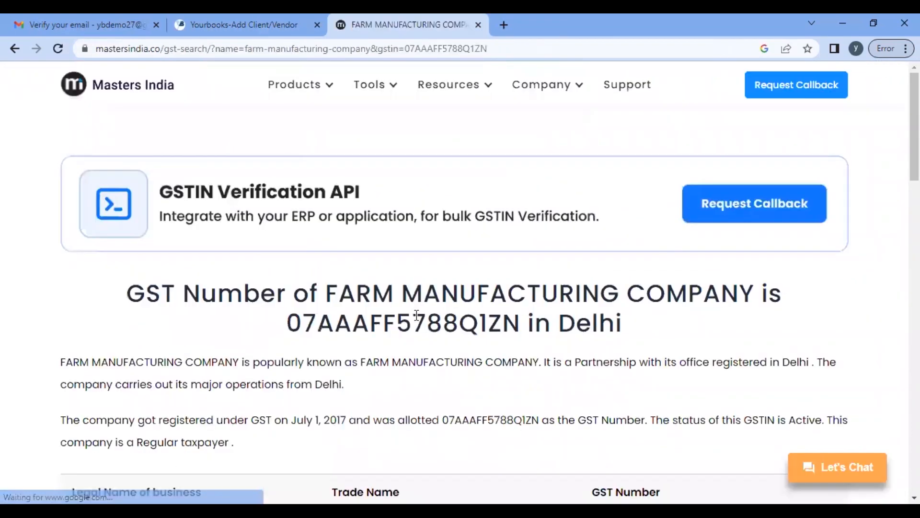
# Step: Copy Farm Manufacturing Company's GSTIN from the Masters India heading and return to YourBooks
pyautogui.doubleClick(416, 315)
pyautogui.hotkey('ctrl', 'c')
pyautogui.scroll(-7, 415, 321)
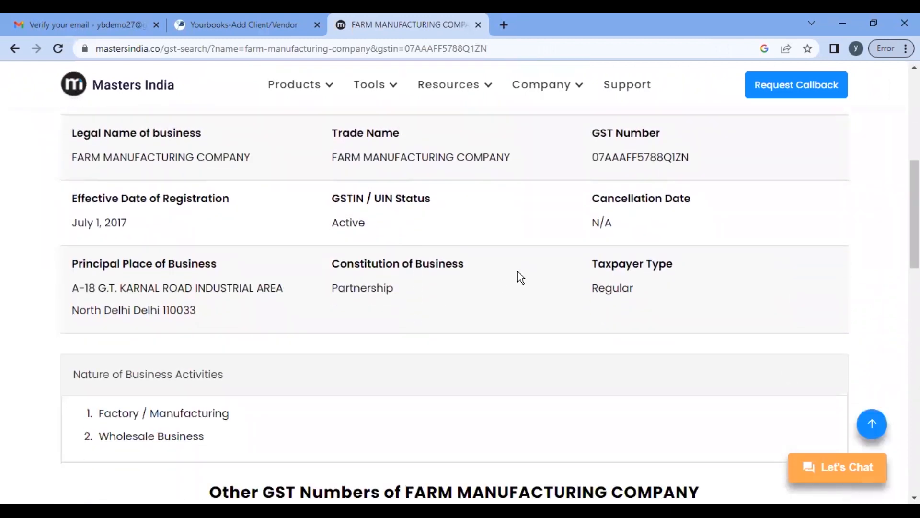
pyautogui.scroll(5, 368, 347)
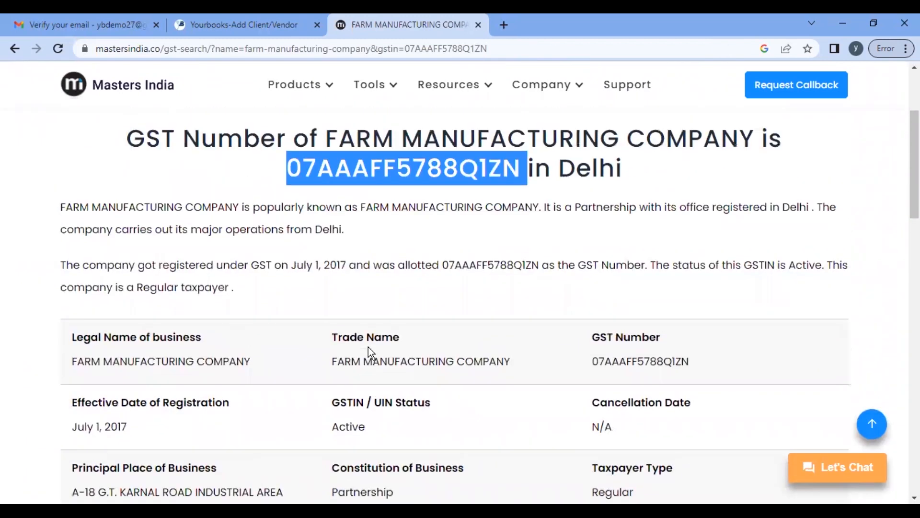
pyautogui.click(242, 25)
# Step: Paste the GSTIN so the legal name, contact and Delhi billing address auto-fill
pyautogui.hotkey('ctrl', 'v')
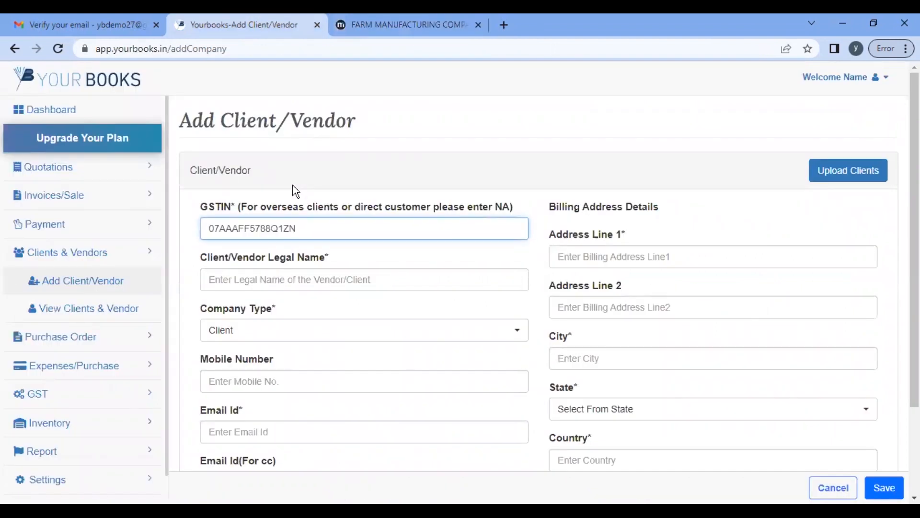
pyautogui.press('Tab')
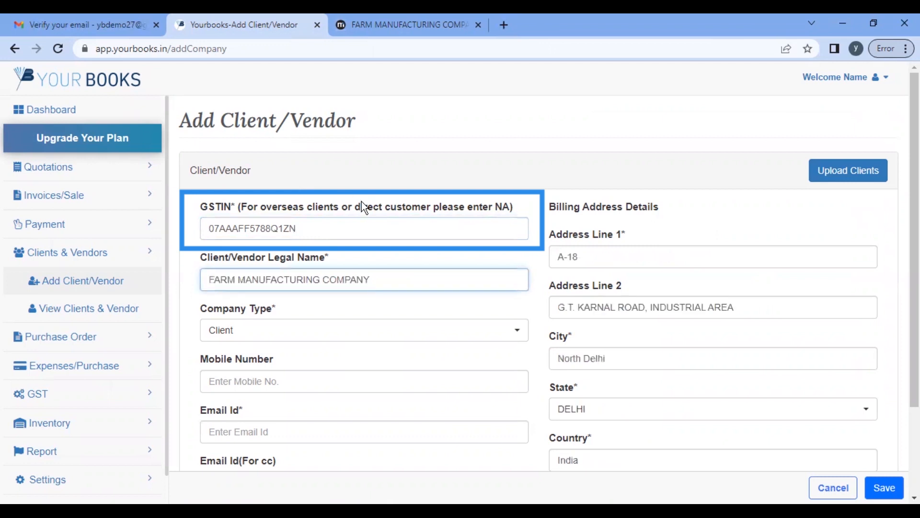
pyautogui.scroll(-2, 396, 312)
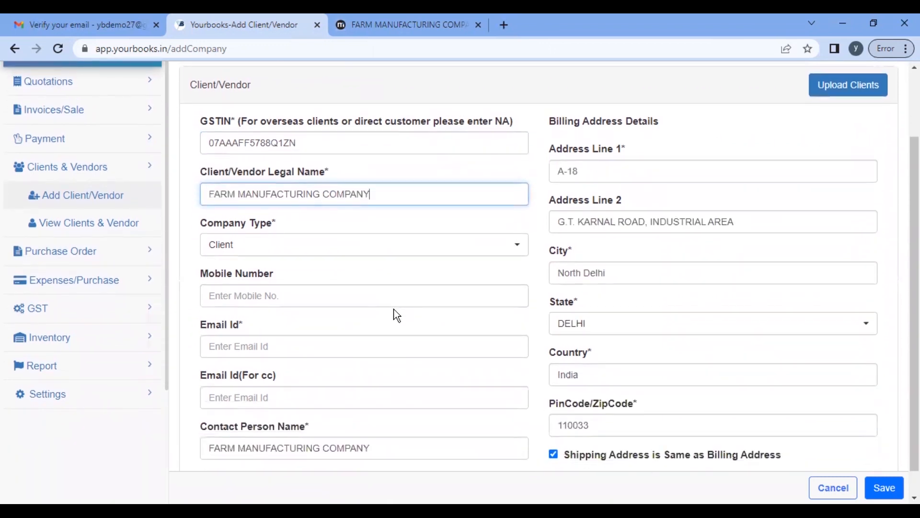
pyautogui.click(574, 189)
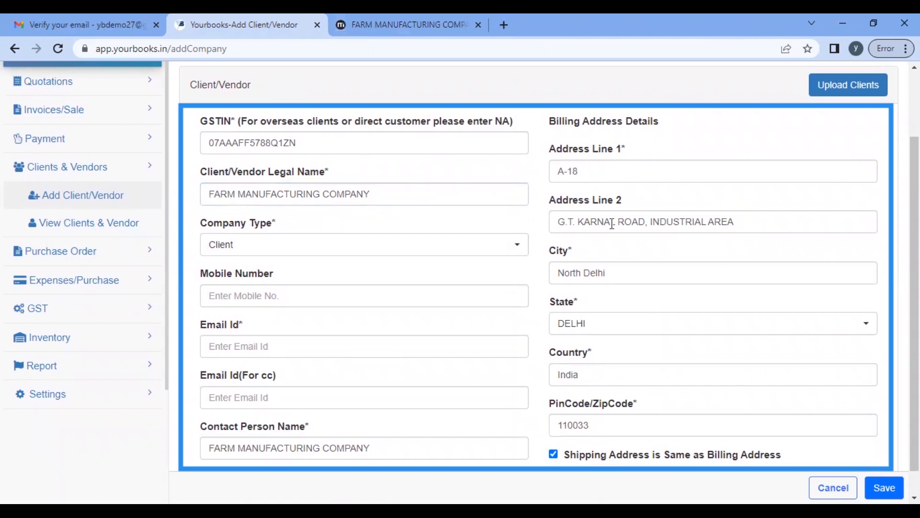
# Step: Compare the auto-filled billing address against the Masters India registry record
pyautogui.click(381, 21)
pyautogui.click(523, 265)
pyautogui.scroll(-3, 522, 266)
pyautogui.scroll(-2, 523, 266)
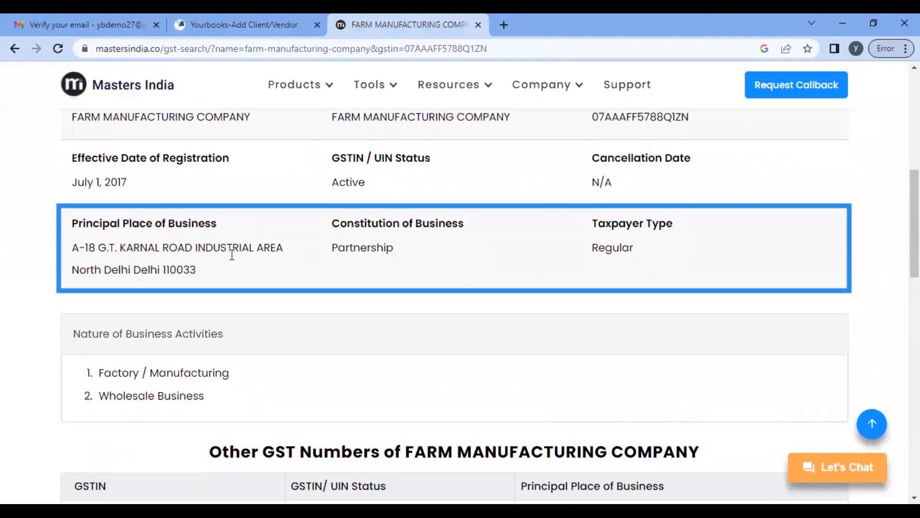
pyautogui.click(263, 24)
pyautogui.scroll(-1, 296, 314)
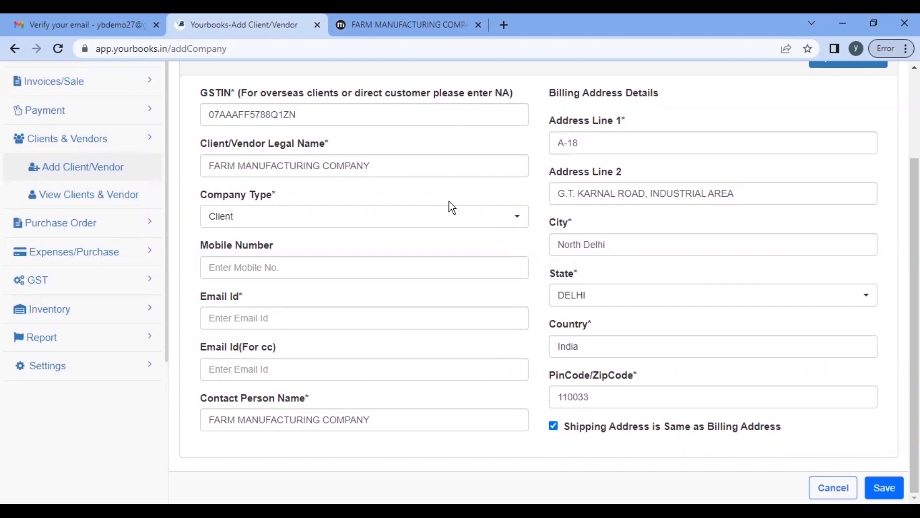
pyautogui.scroll(3, 449, 201)
pyautogui.scroll(-3, 450, 201)
pyautogui.click(349, 218)
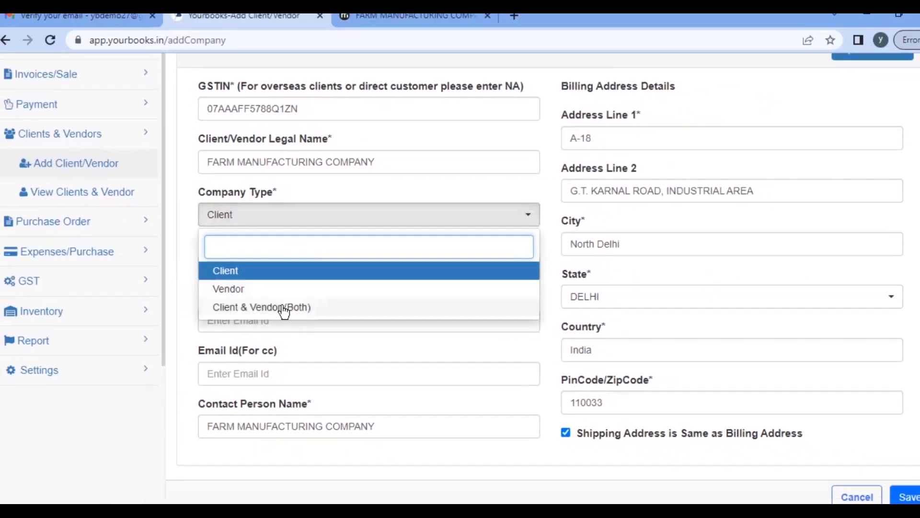
# Step: Set company type to Client & Vendor (Both) and enter the client's mobile number and e-mail
pyautogui.click(283, 308)
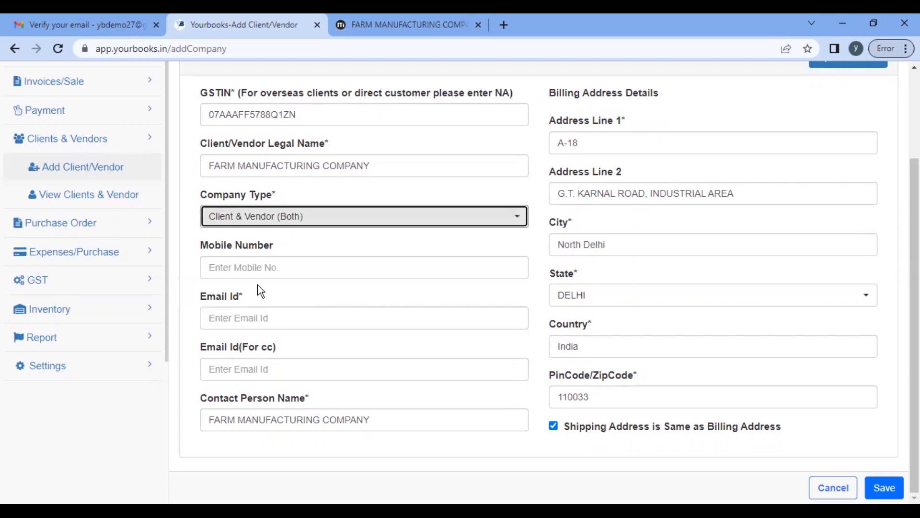
pyautogui.click(282, 271)
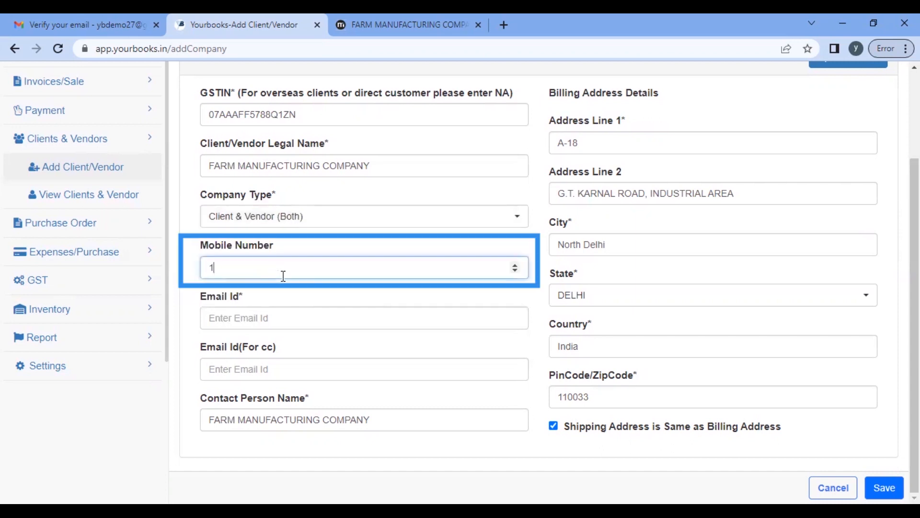
pyautogui.press('Tab')
pyautogui.write('custome')
pyautogui.press('BackSpace')
pyautogui.press('BackSpace')
pyautogui.press('BackSpace')
pyautogui.press('BackSpace')
pyautogui.press('BackSpace')
pyautogui.press('BackSpace')
pyautogui.press('BackSpace')
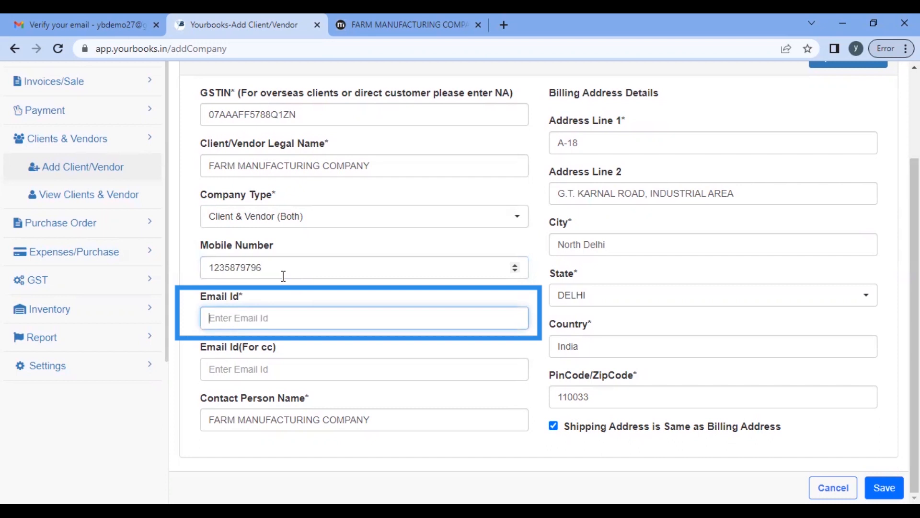
pyautogui.write('customer@gmail.com')
pyautogui.press('Tab')
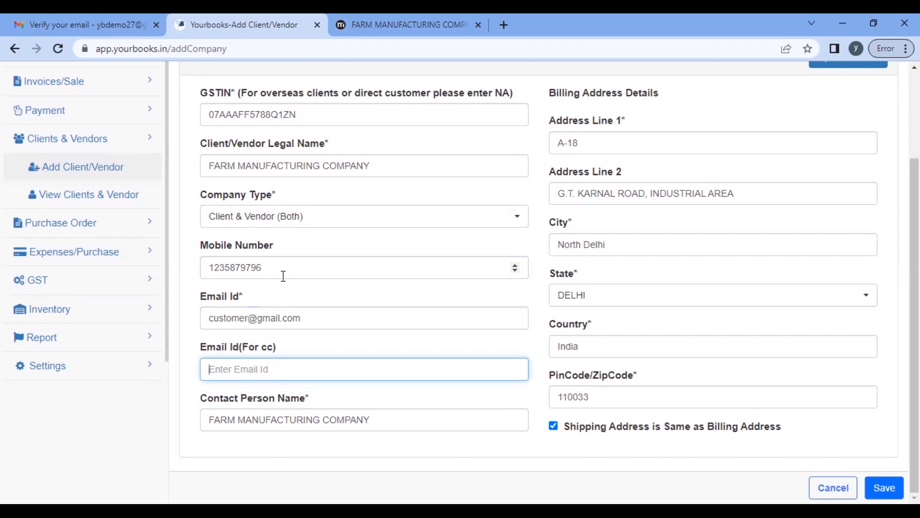
# Step: Enter the cc e-mail address and keep the existing contact person name
pyautogui.write('youremail.co')
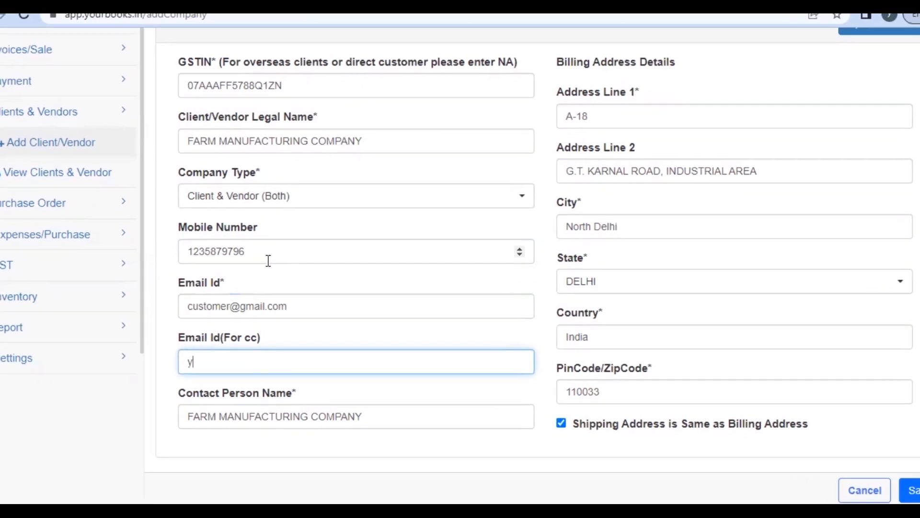
pyautogui.write('m')
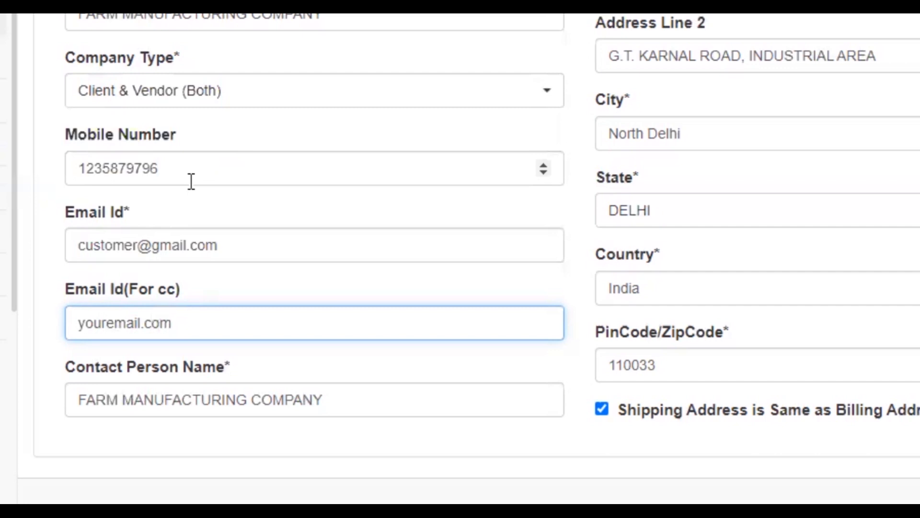
pyautogui.click(142, 325)
pyautogui.write('@gm')
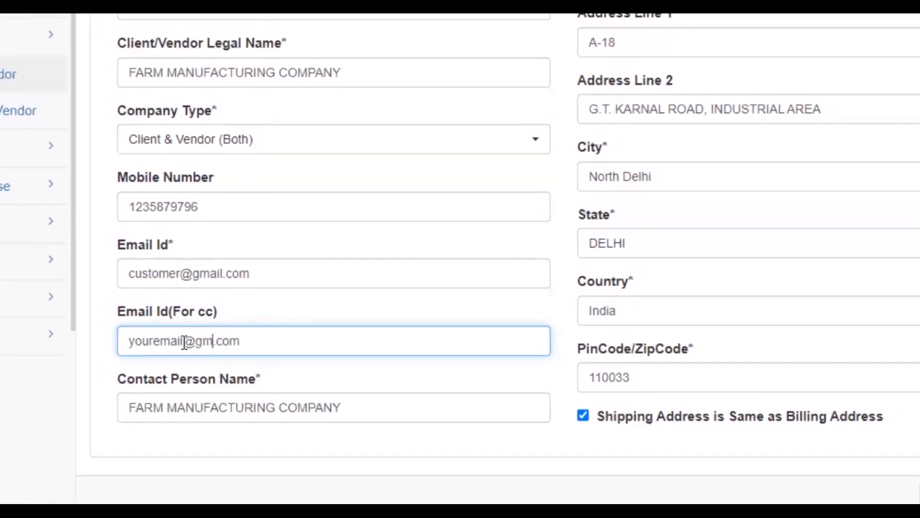
pyautogui.write('ail')
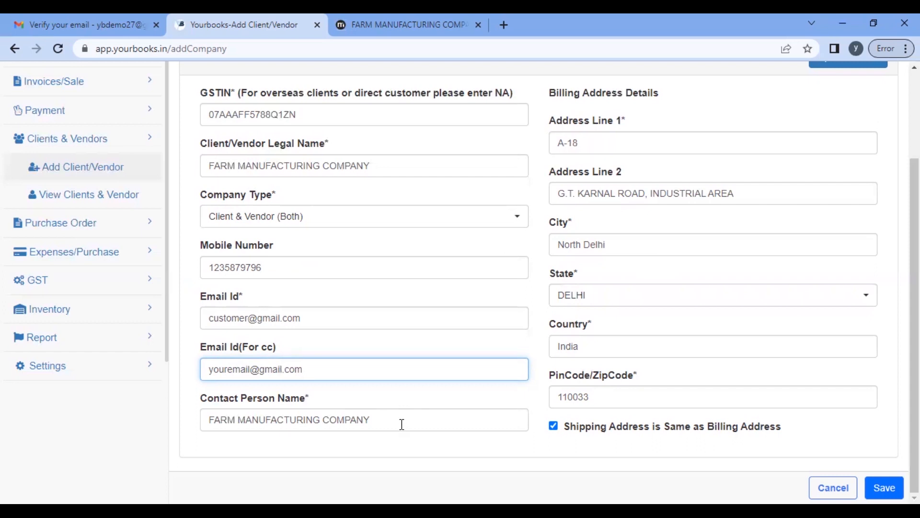
pyautogui.moveTo(398, 421); pyautogui.dragTo(149, 425)
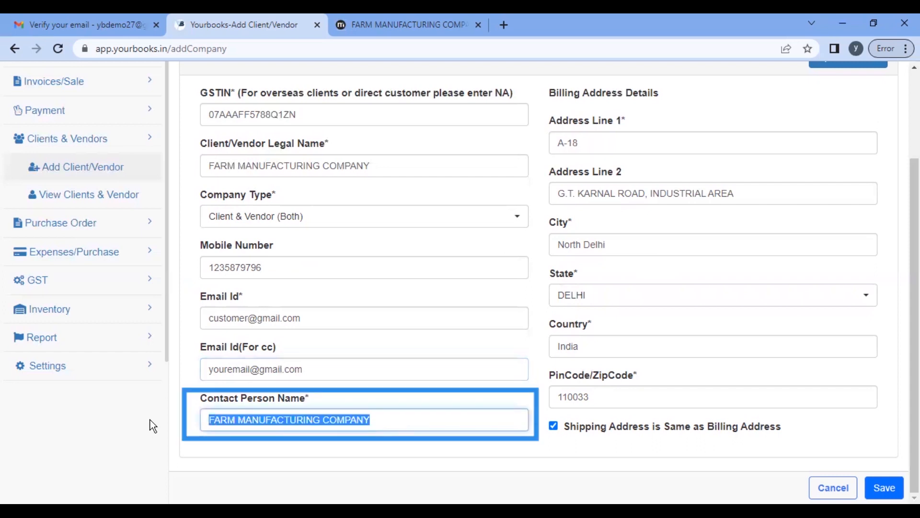
pyautogui.click(386, 426)
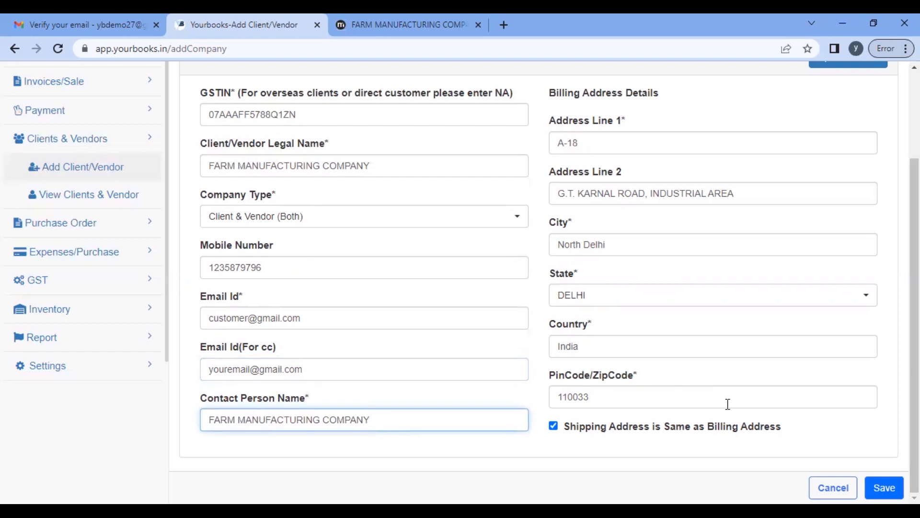
# Step: Keep the shipping address same as billing and save Farm Manufacturing Company as a client
pyautogui.click(554, 424)
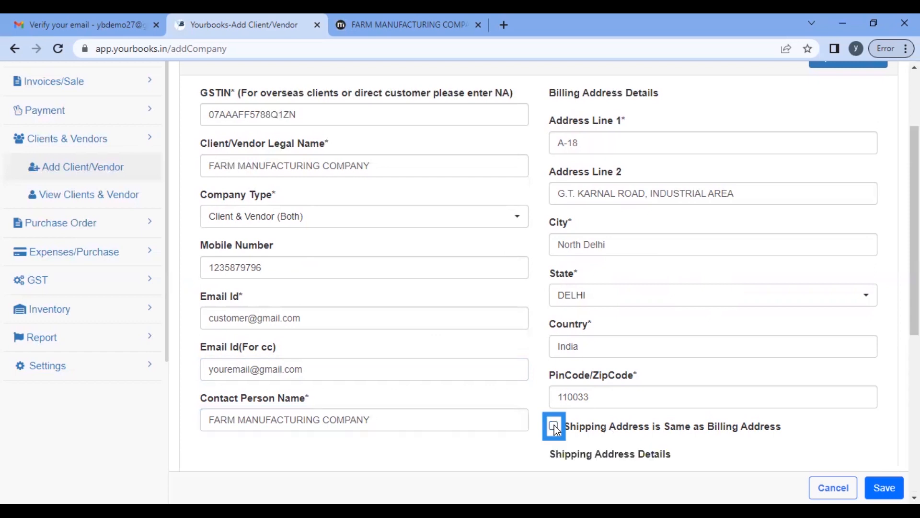
pyautogui.scroll(-5, 555, 425)
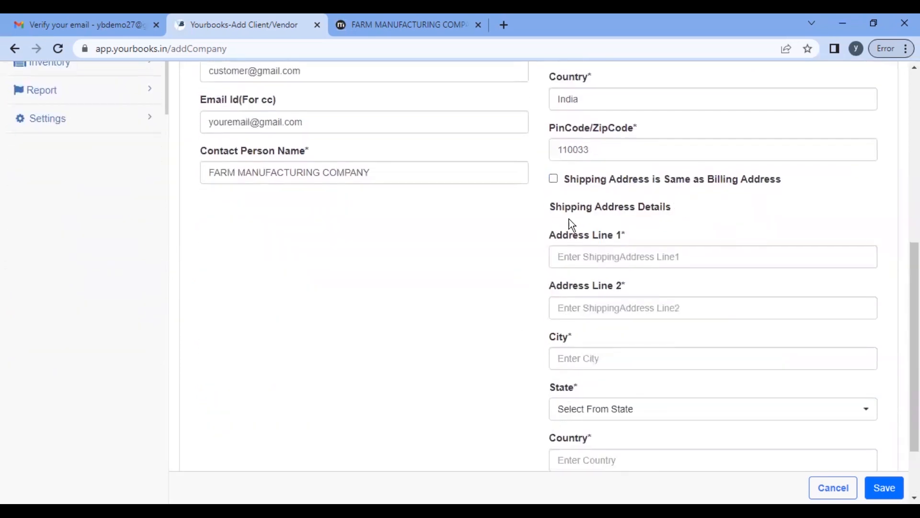
pyautogui.scroll(-2, 593, 340)
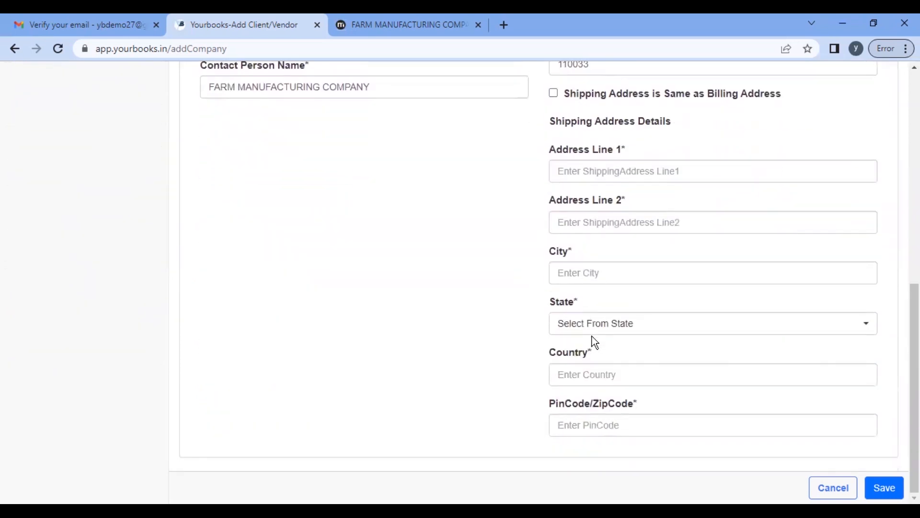
pyautogui.scroll(4, 592, 335)
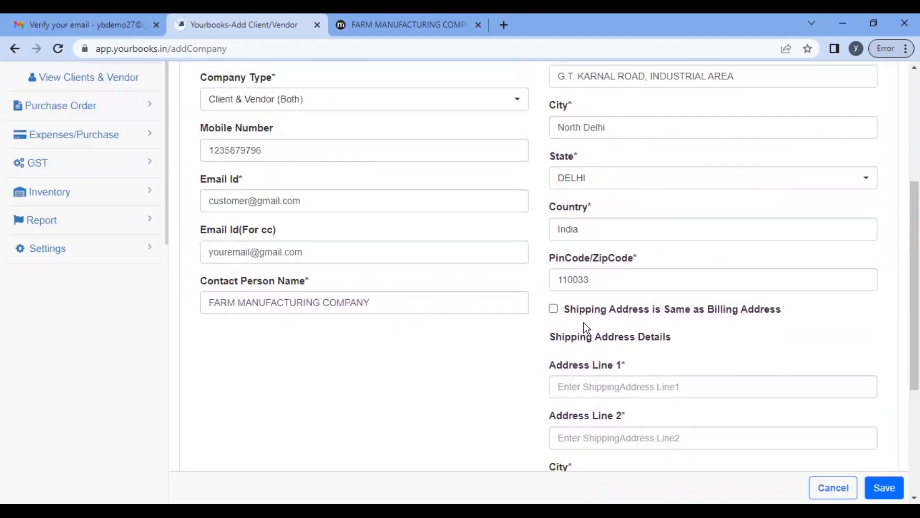
pyautogui.click(555, 309)
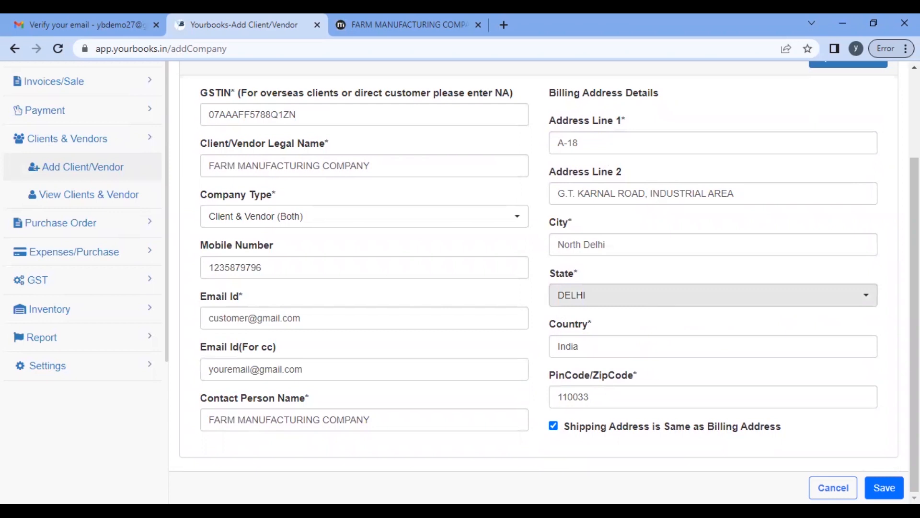
pyautogui.click(884, 487)
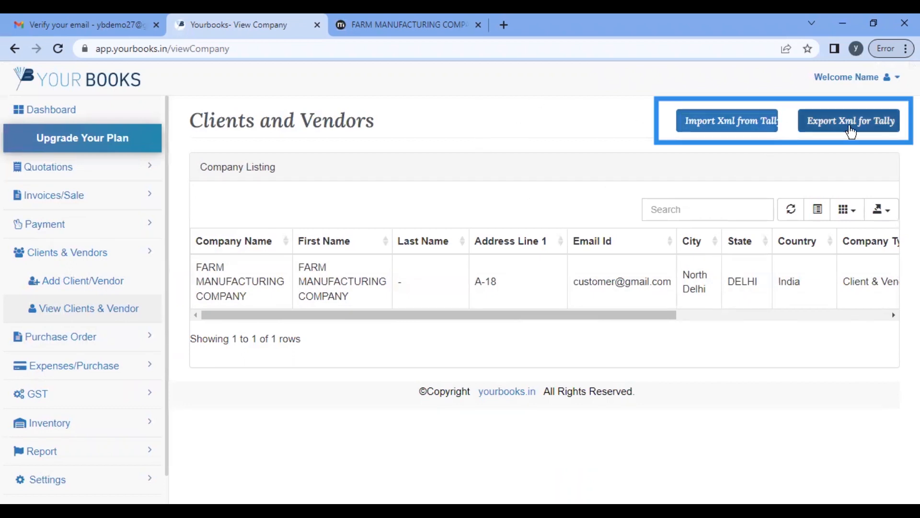
# Step: Look at Import Xml from Tally, close it, and start a new Add Client/Vendor form
pyautogui.click(718, 124)
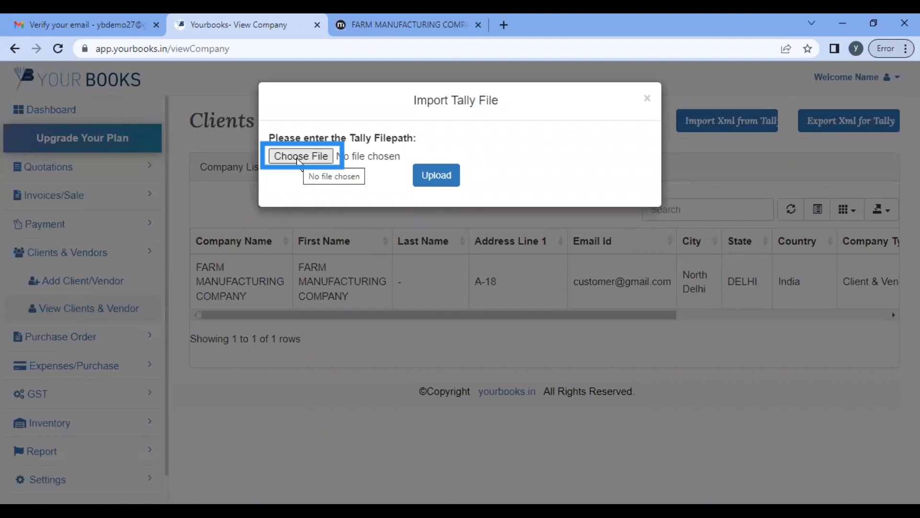
pyautogui.click(647, 100)
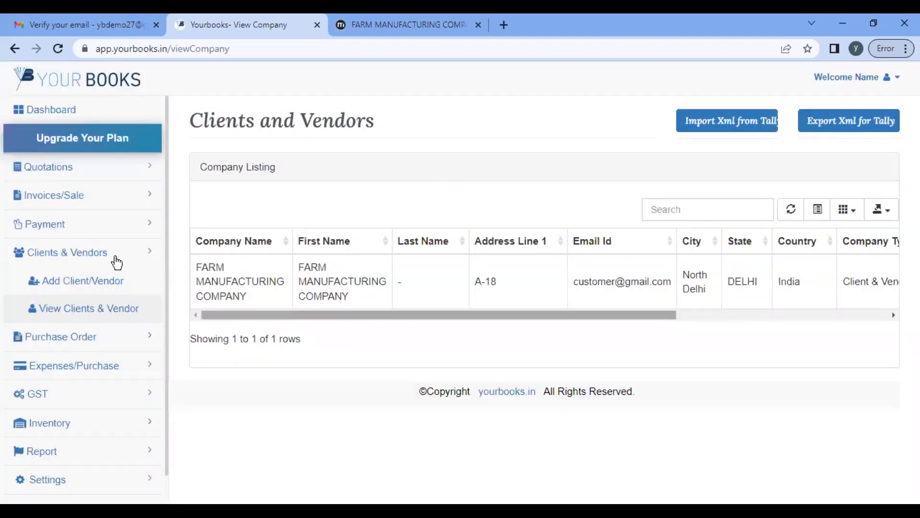
pyautogui.click(79, 281)
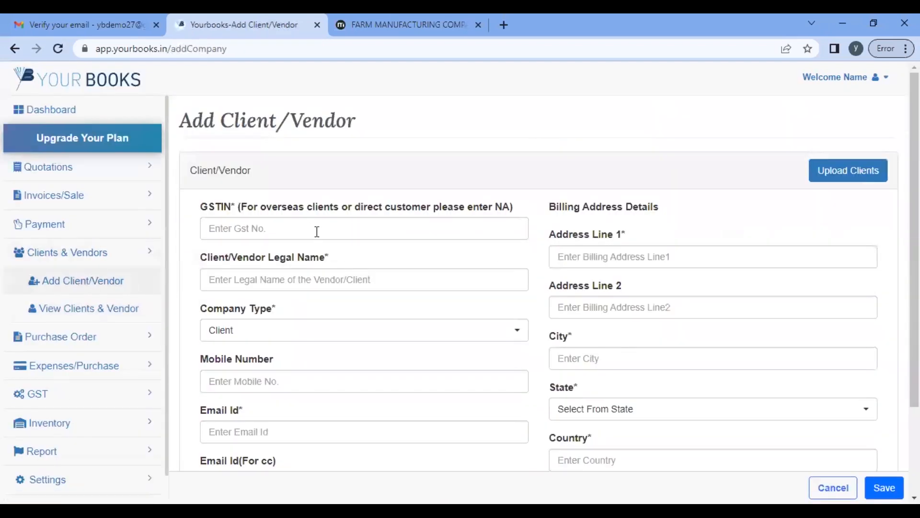
# Step: Enter GSTIN NA, the client's legal name, mobile number, e-mail and cc e-mail
pyautogui.click(317, 232)
pyautogui.write('NA')
pyautogui.press('Tab')
pyautogui.write('He')
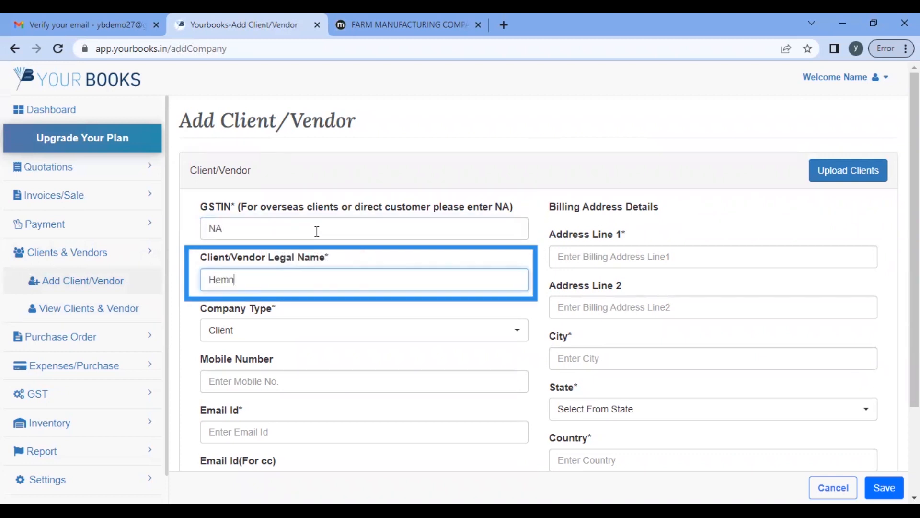
pyautogui.write('mant')
pyautogui.press('Tab')
pyautogui.press('Tab')
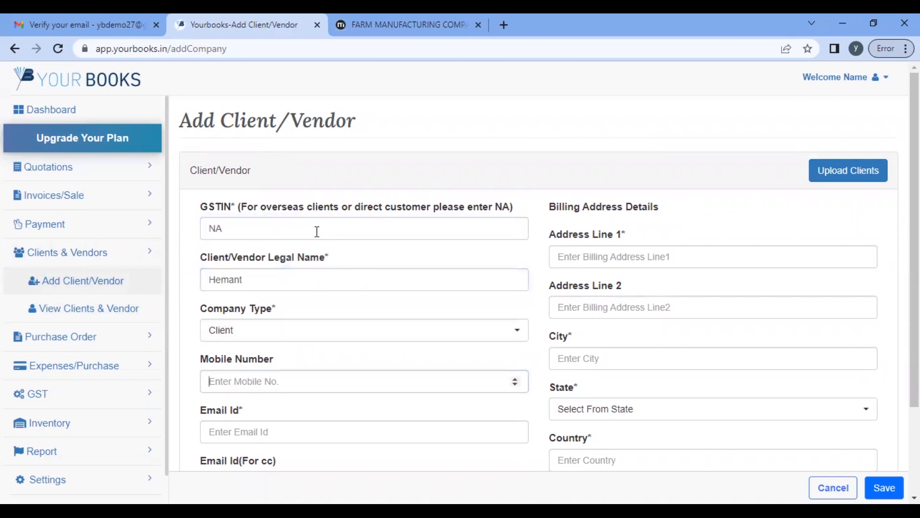
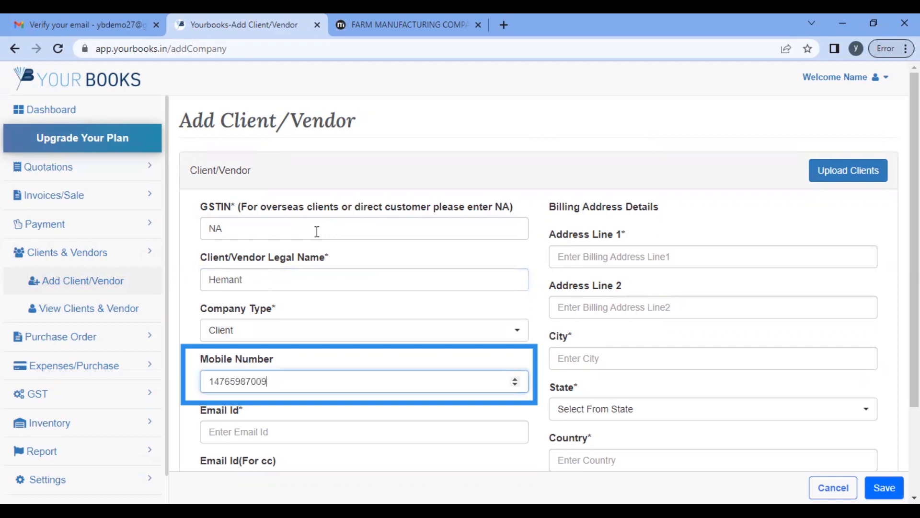
pyautogui.press('Tab')
pyautogui.write('customer@gmail.com')
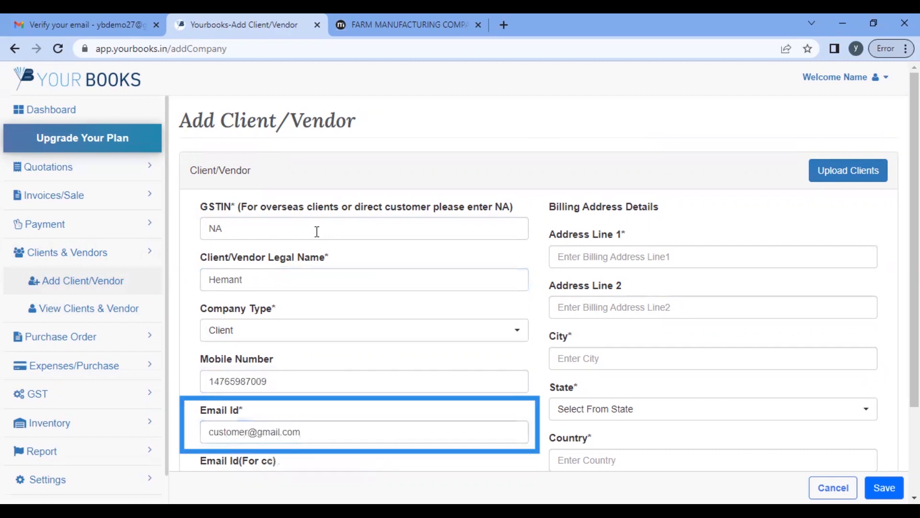
pyautogui.press('Tab')
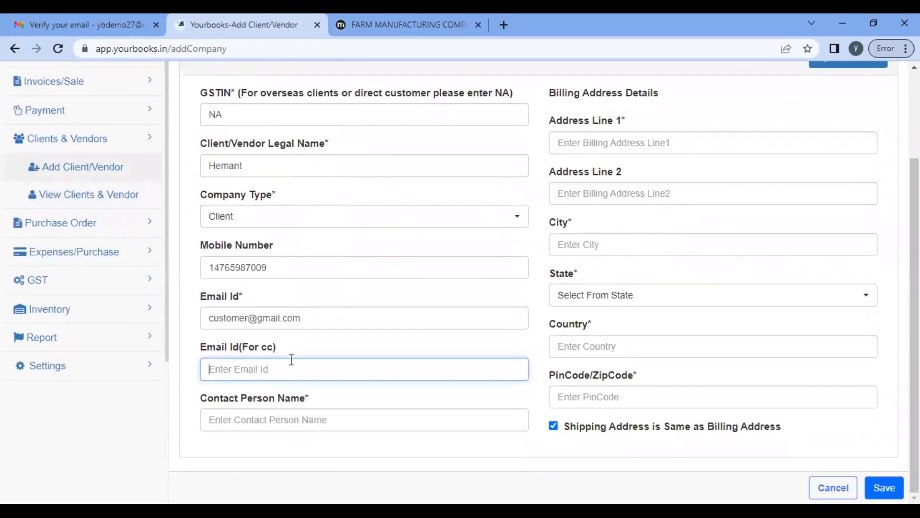
pyautogui.write('my@gmail.com')
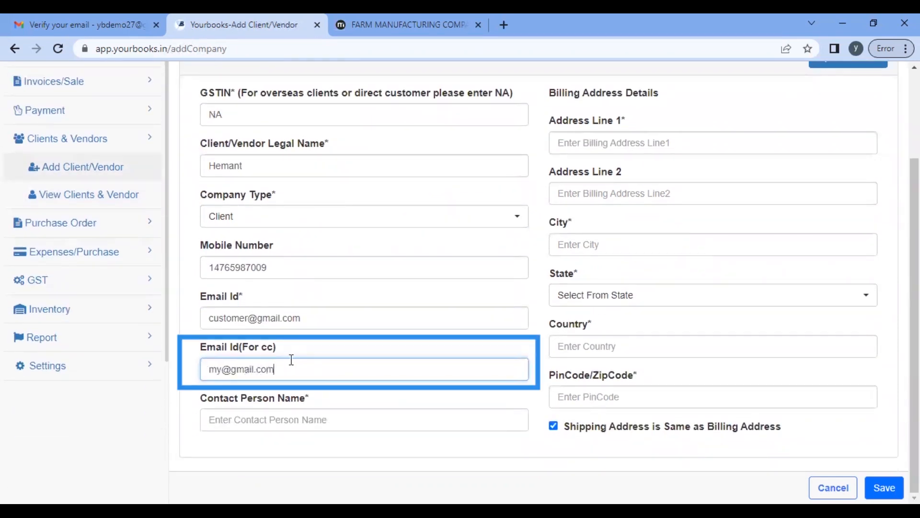
pyautogui.press('Tab')
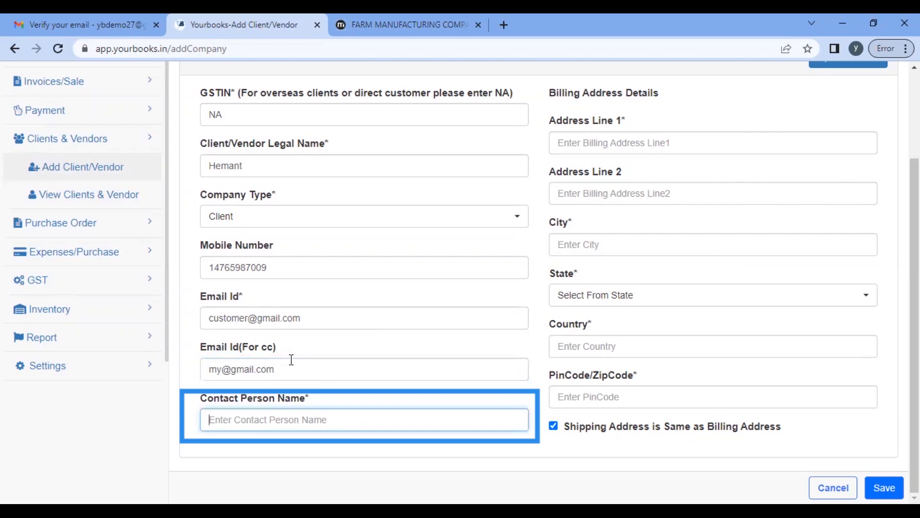
# Step: Fill the Delhi billing address with PIN 110022 and save the client
pyautogui.click(659, 143)
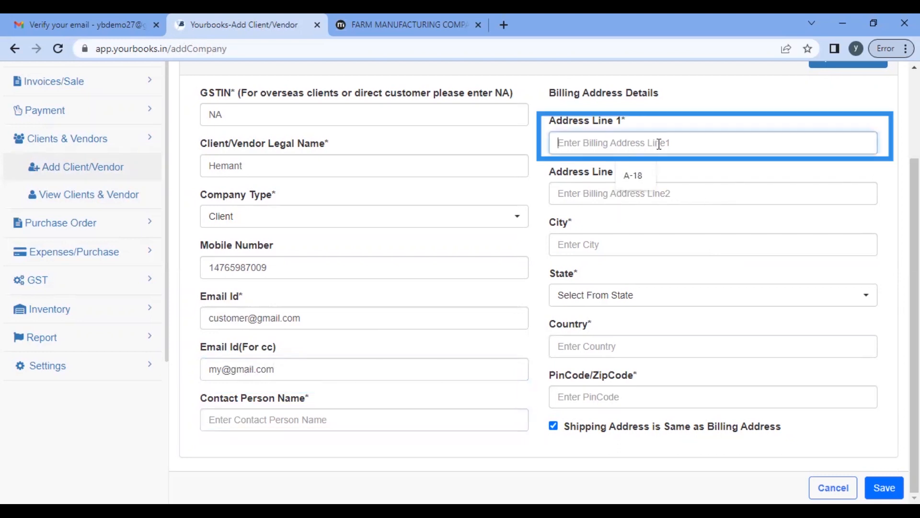
pyautogui.click(638, 175)
pyautogui.click(609, 196)
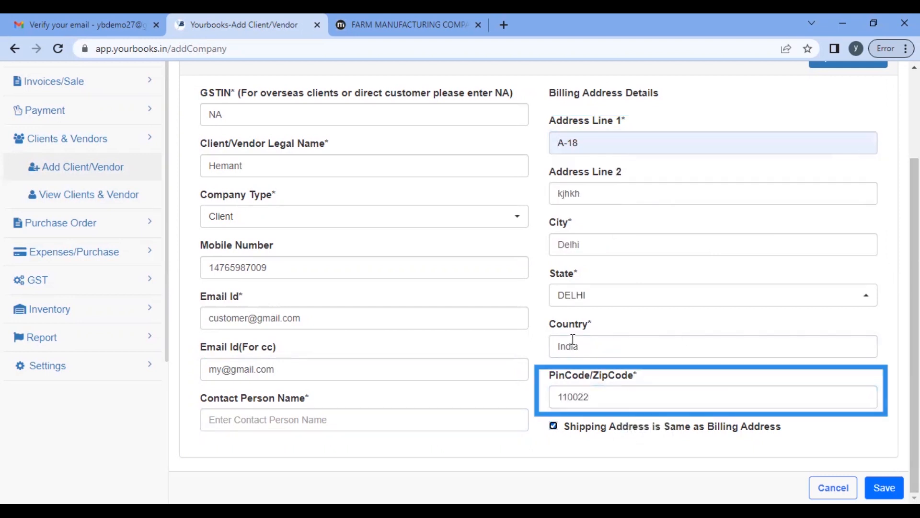
pyautogui.click(885, 488)
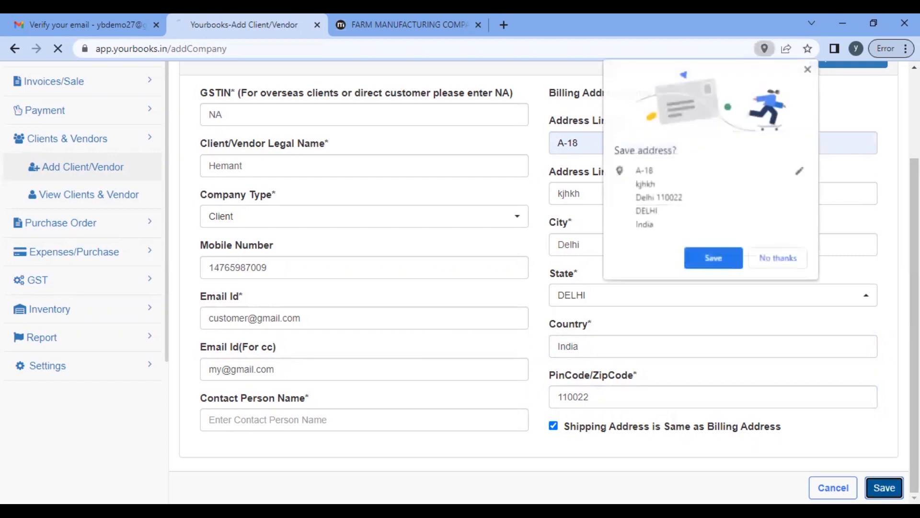
# Step: Scroll across the Clients and Vendors table to review the new client's row
pyautogui.hscroll(5, 508, 355)
pyautogui.hscroll(3, 508, 355)
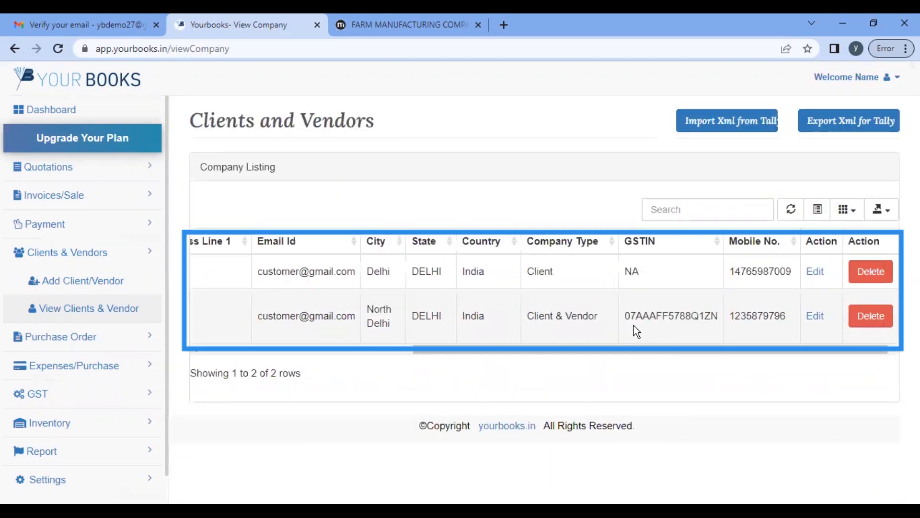
pyautogui.hscroll(-8, 428, 314)
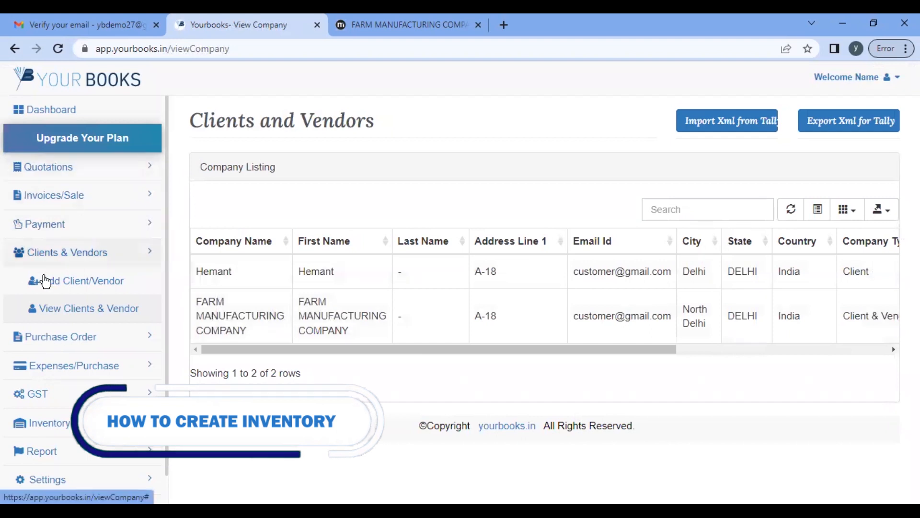
pyautogui.scroll(-1, 71, 283)
pyautogui.click(90, 258)
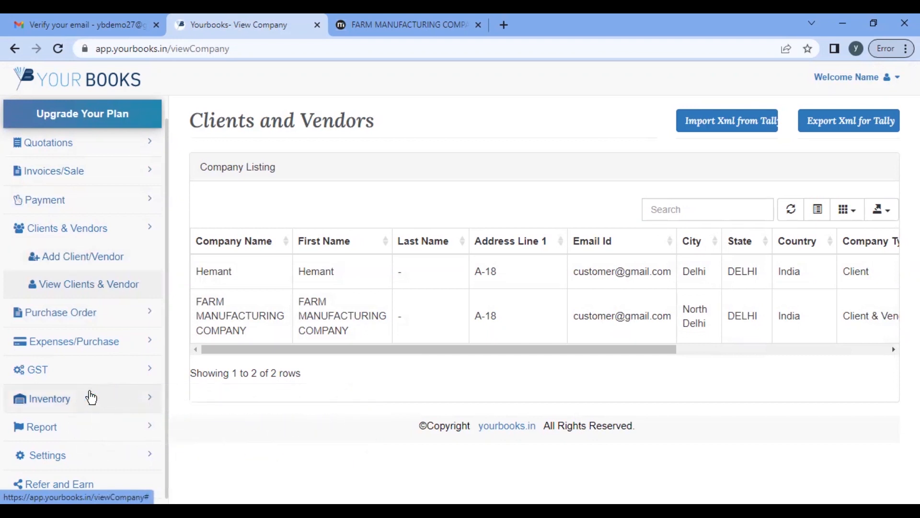
# Step: Under Inventory > Store, add and save the amazon store with description 'store'
pyautogui.click(95, 402)
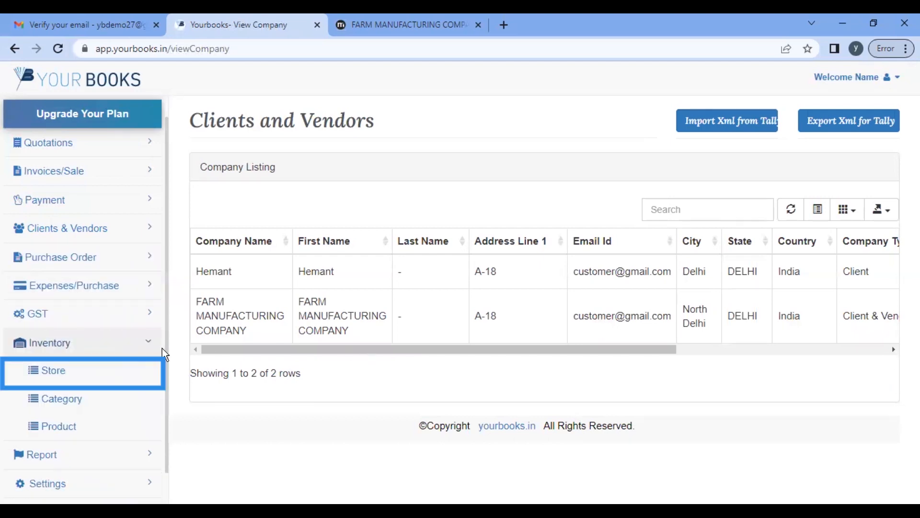
pyautogui.click(36, 372)
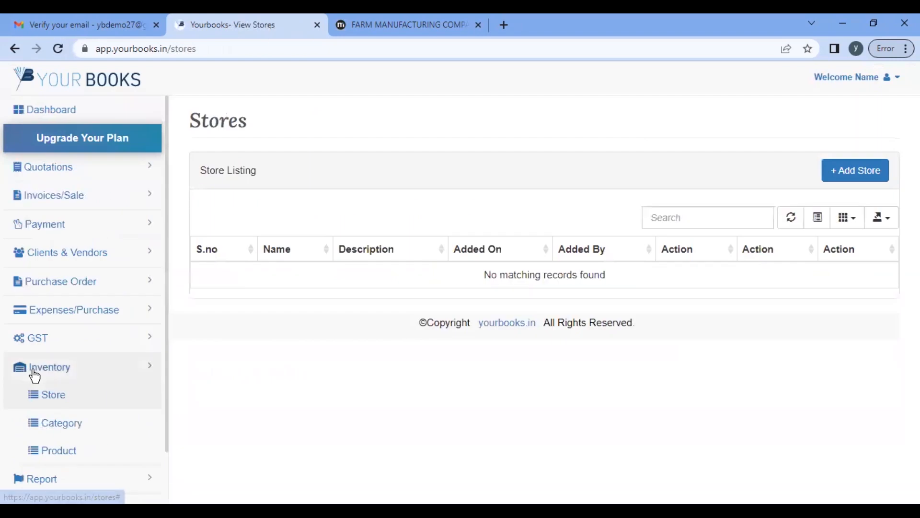
pyautogui.scroll(-1, 57, 440)
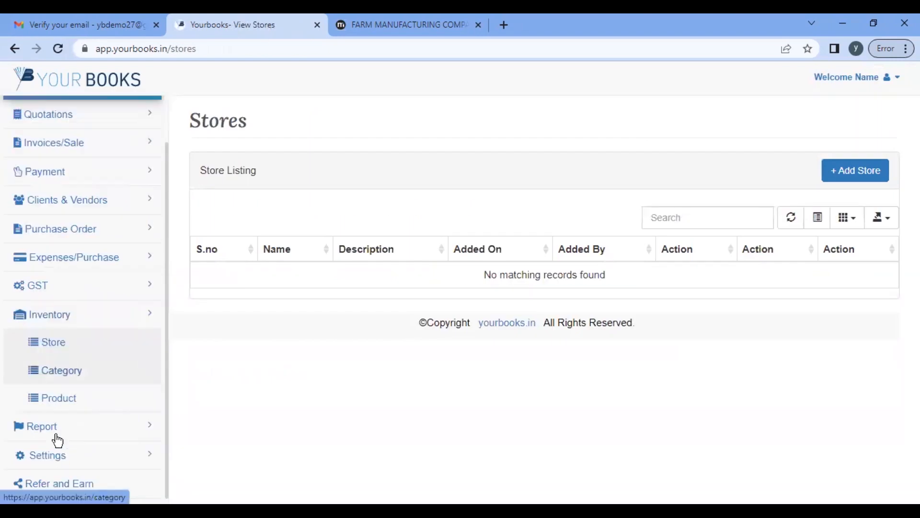
pyautogui.click(859, 172)
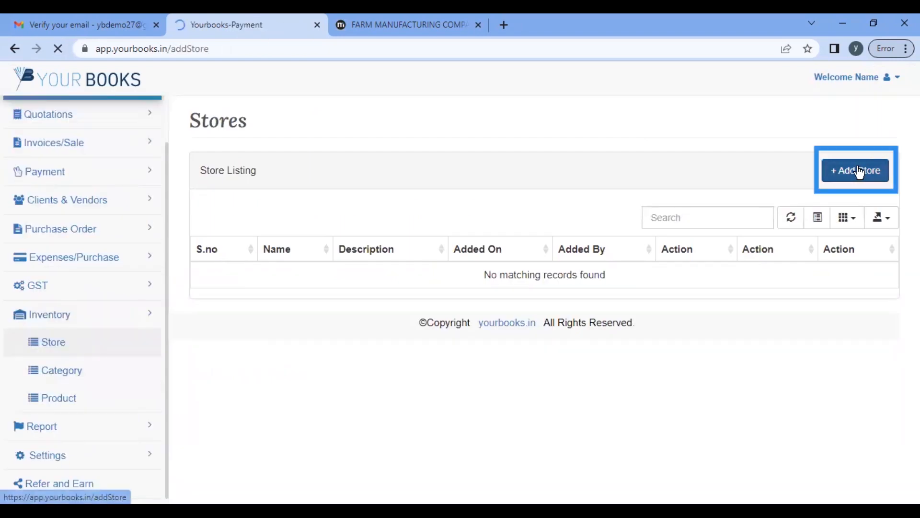
pyautogui.click(357, 220)
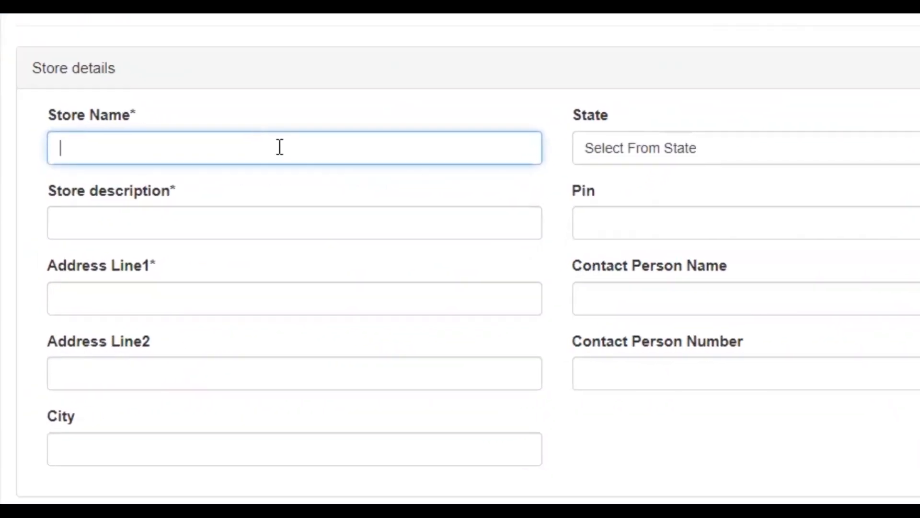
pyautogui.write('amazon')
pyautogui.press('Tab')
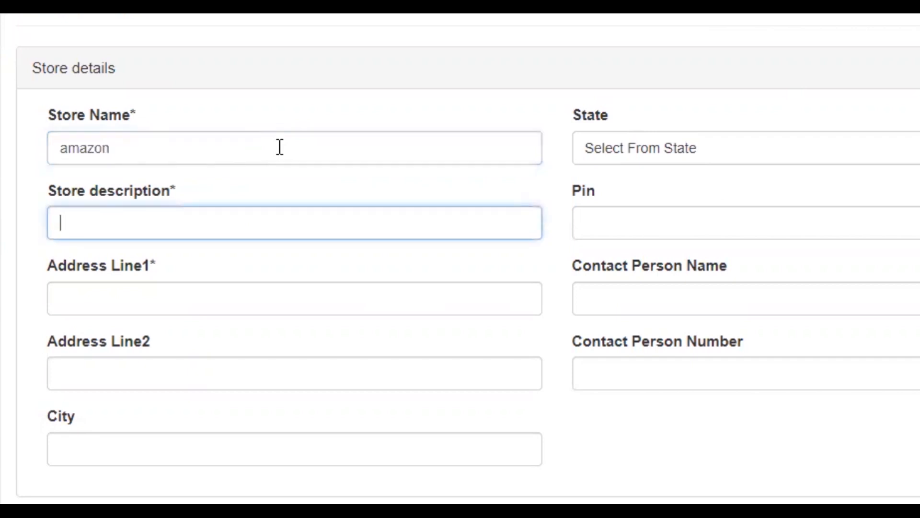
pyautogui.write('store')
pyautogui.press('Tab')
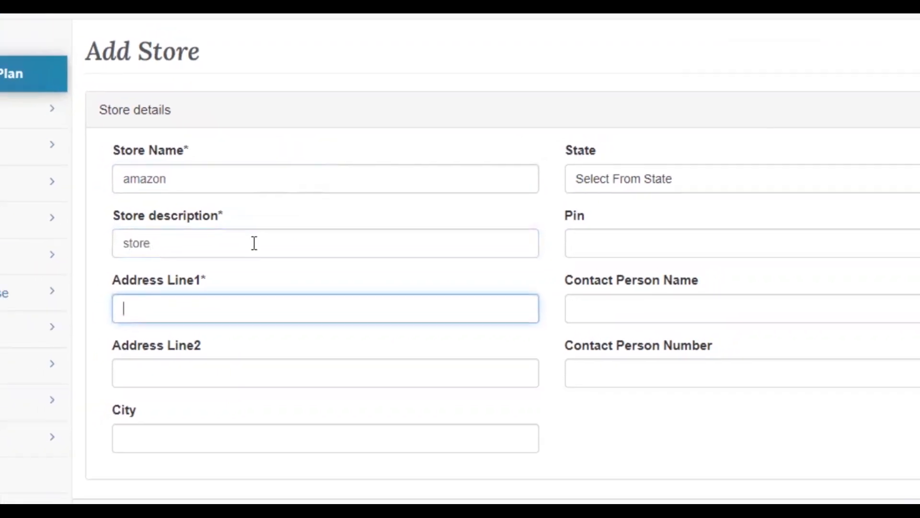
pyautogui.click(210, 219)
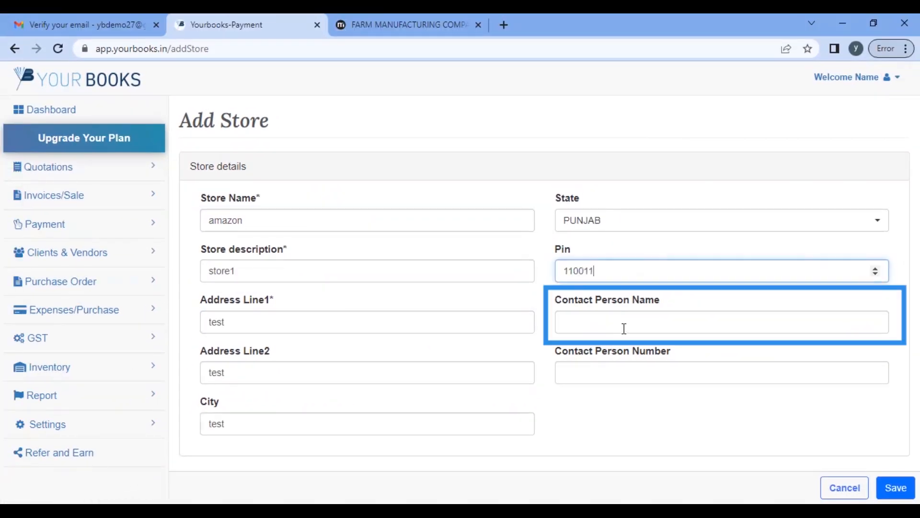
pyautogui.click(625, 327)
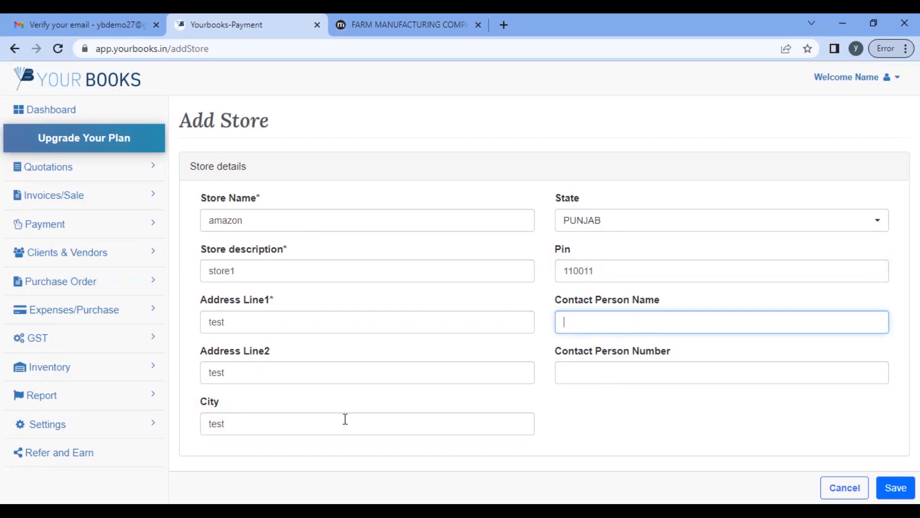
pyautogui.click(896, 488)
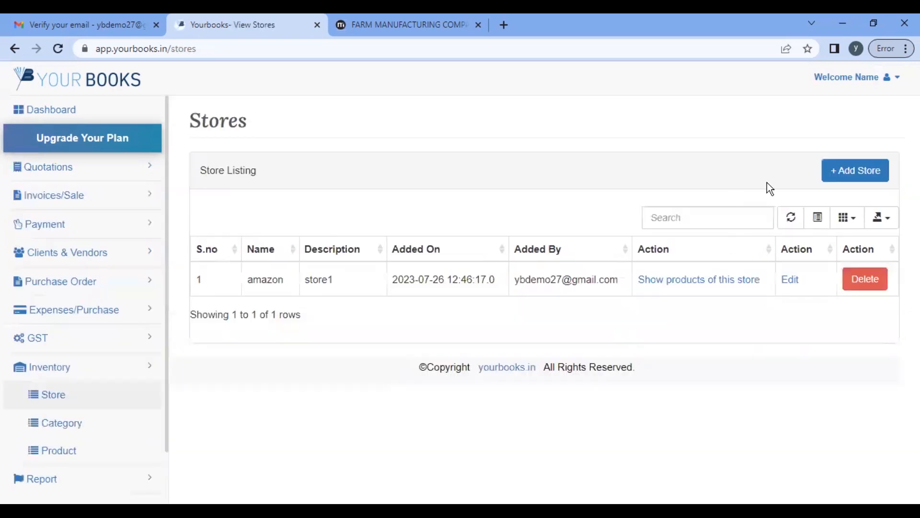
# Step: Add and save the Flipkart store, then view its empty product listing
pyautogui.click(837, 180)
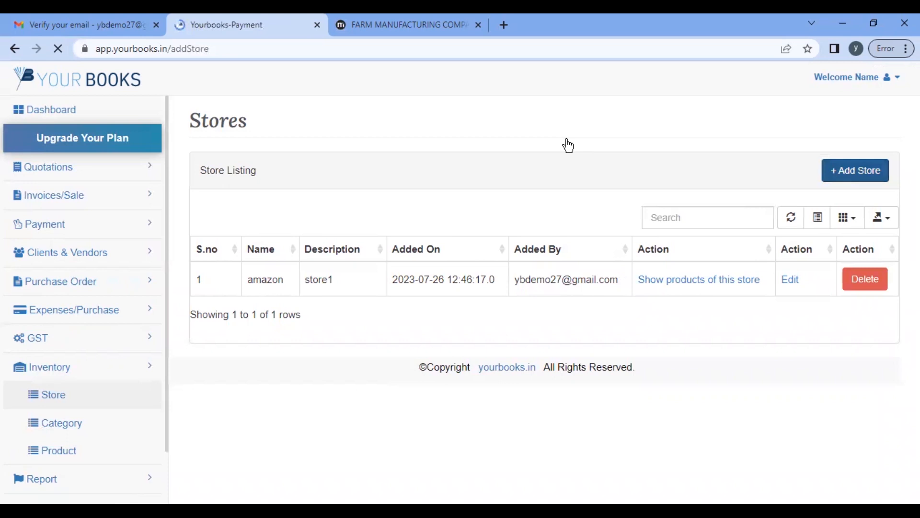
pyautogui.click(358, 228)
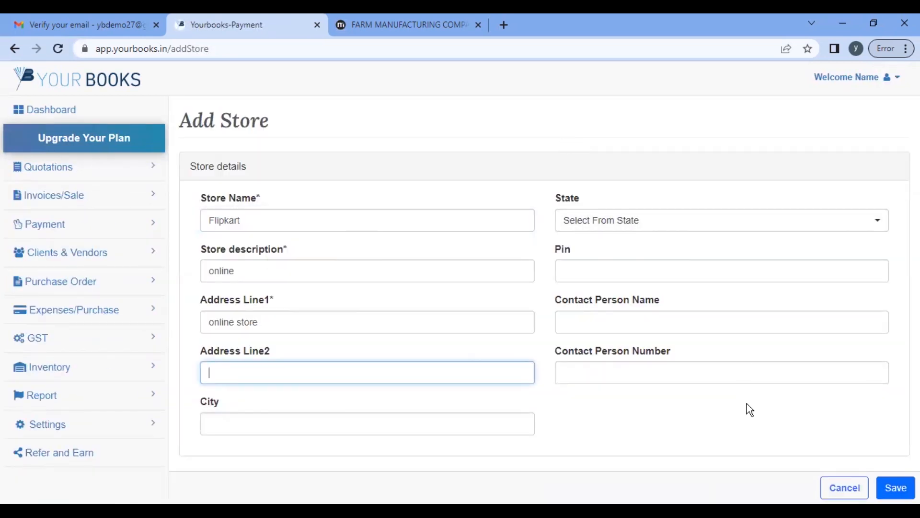
pyautogui.click(896, 488)
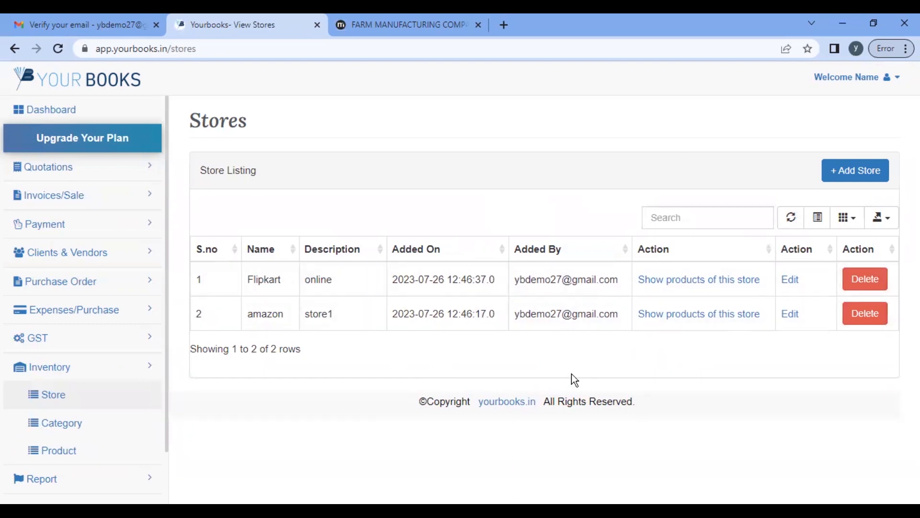
pyautogui.click(687, 281)
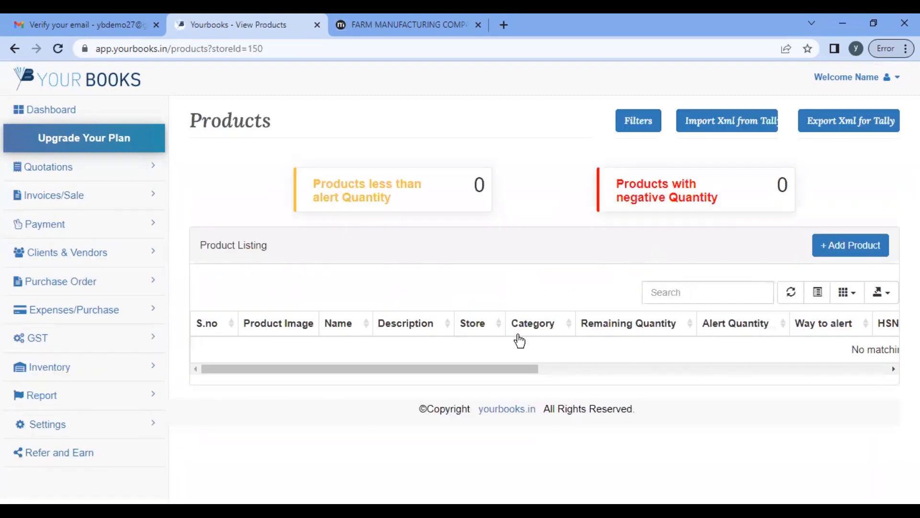
# Step: Open the product Categories list from the Inventory menu
pyautogui.click(517, 333)
pyautogui.click(104, 368)
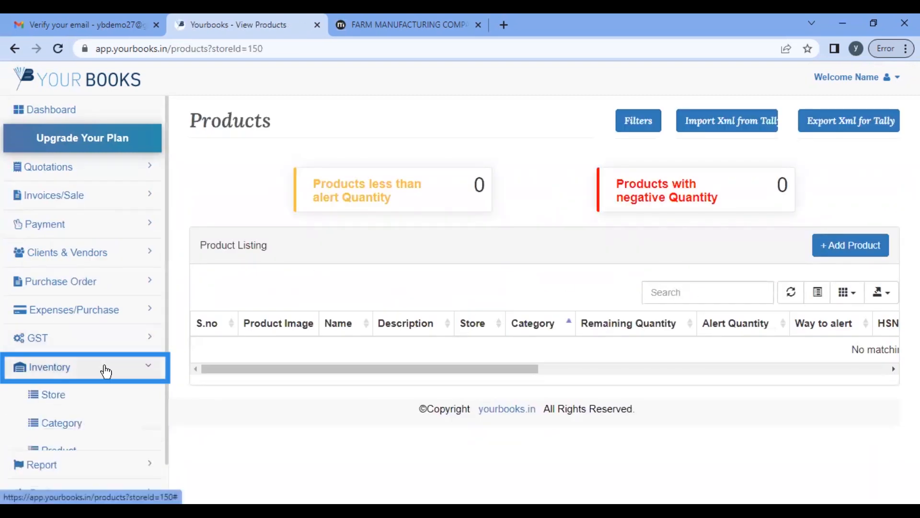
pyautogui.click(55, 398)
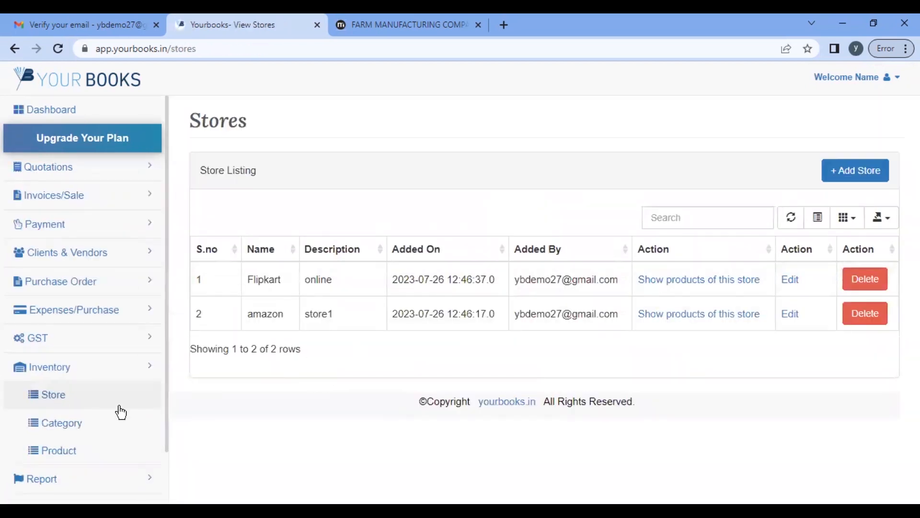
pyautogui.click(69, 425)
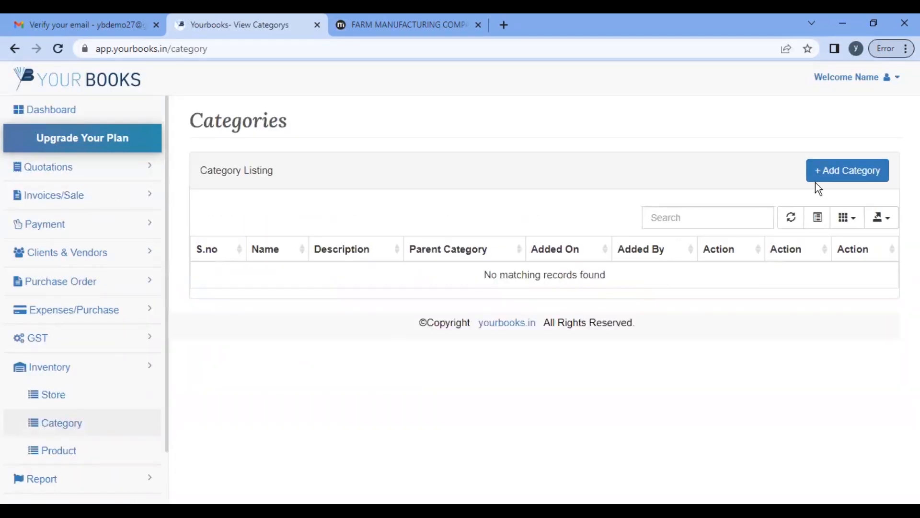
# Step: Add and save the Home decor category
pyautogui.click(852, 173)
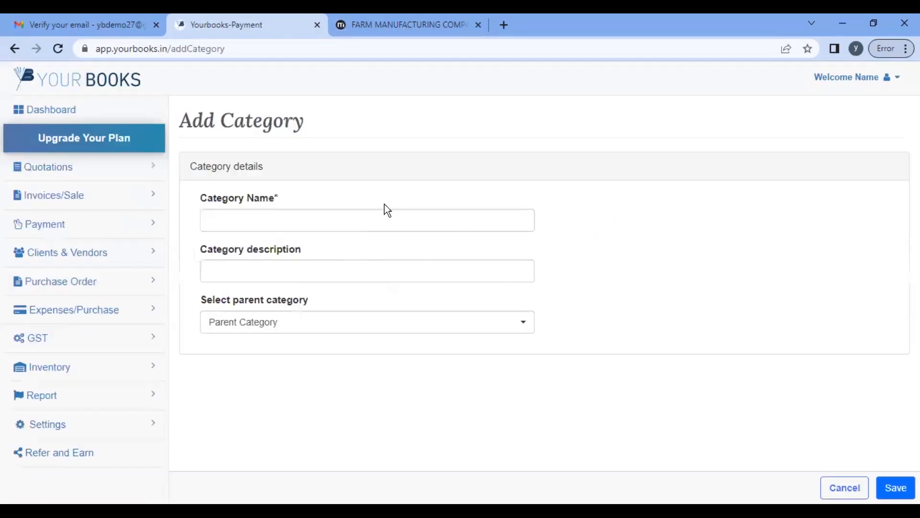
pyautogui.click(363, 222)
pyautogui.write('Home decor')
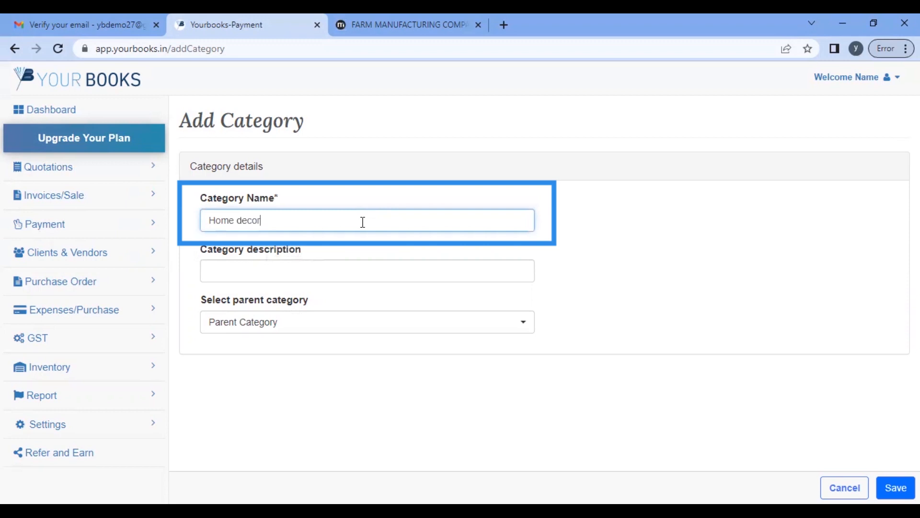
pyautogui.click(816, 394)
pyautogui.click(895, 488)
# Step: Start another category entry, then go to the Products listing
pyautogui.click(848, 172)
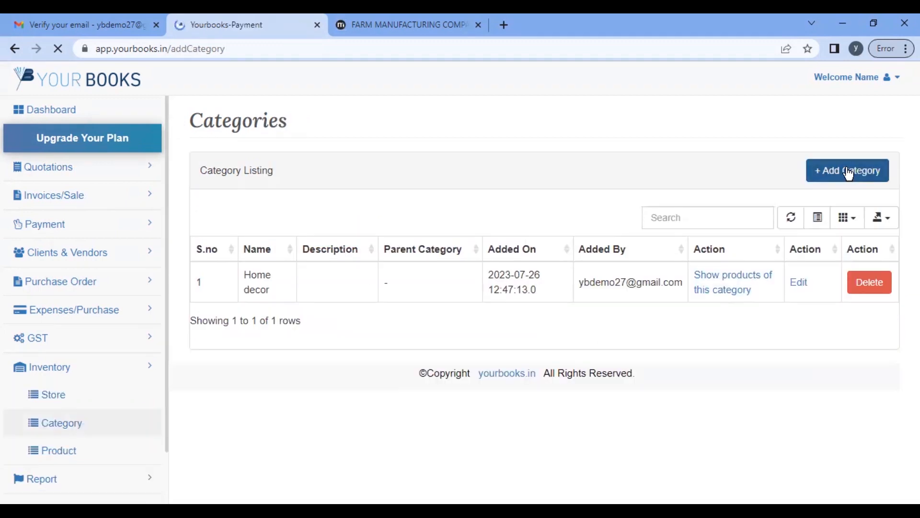
pyautogui.rightClick(407, 224)
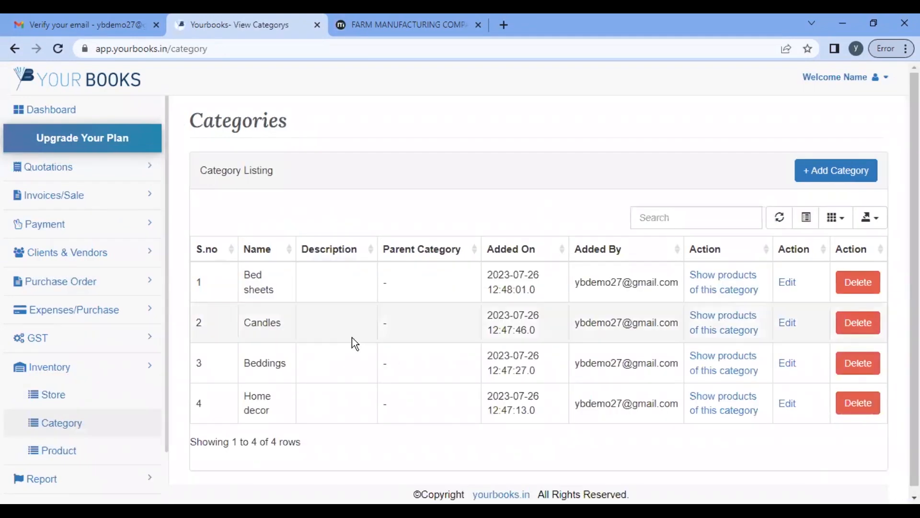
pyautogui.scroll(-1, 355, 344)
pyautogui.click(60, 443)
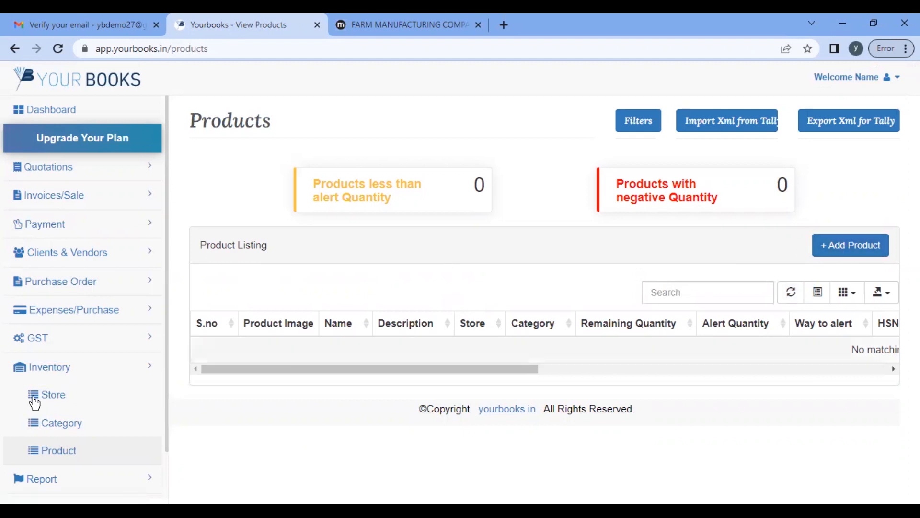
# Step: Add a product named Lavender scented candle, description pack of 100, quantity code PACKS(PAC)
pyautogui.scroll(-1, 33, 403)
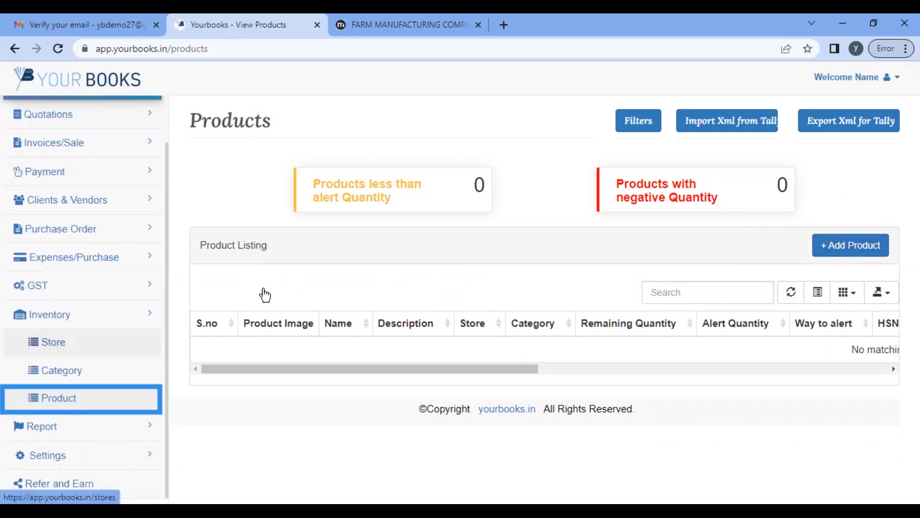
pyautogui.click(844, 257)
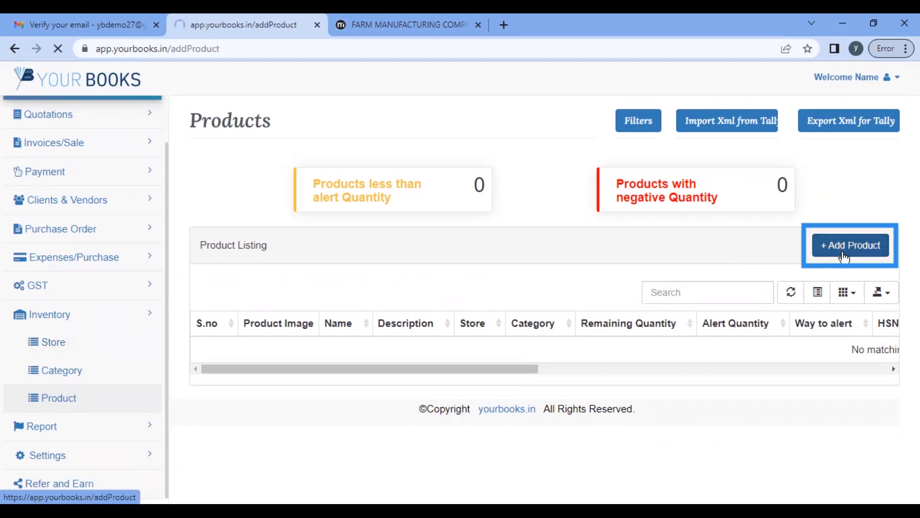
pyautogui.click(356, 222)
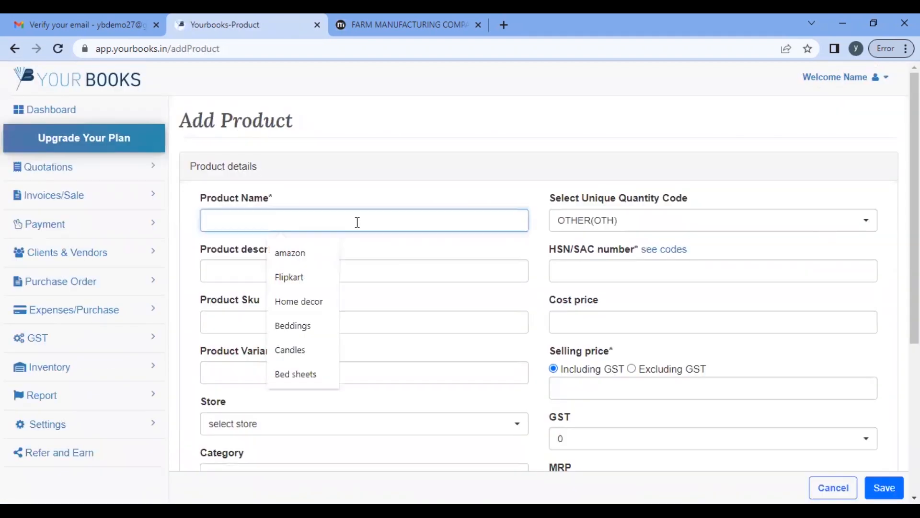
pyautogui.write('Lavender cented candle')
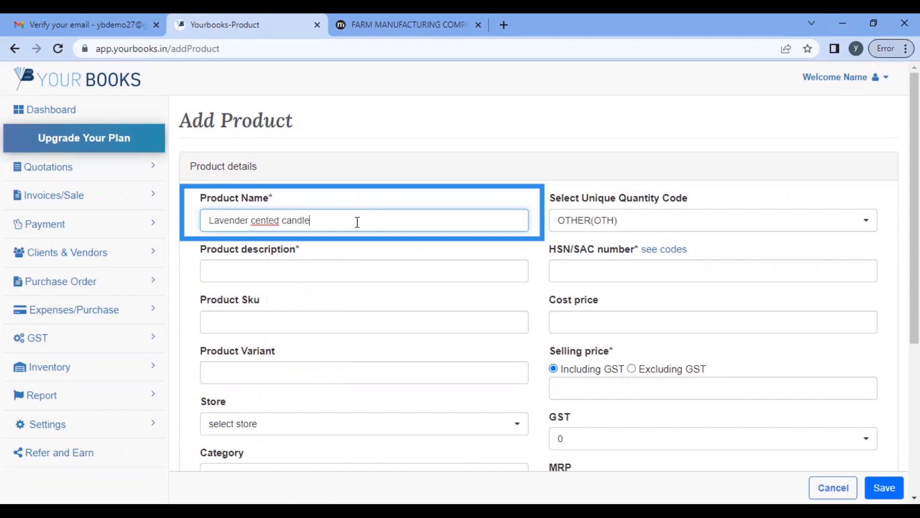
pyautogui.click(255, 220)
pyautogui.write('s')
pyautogui.click(265, 265)
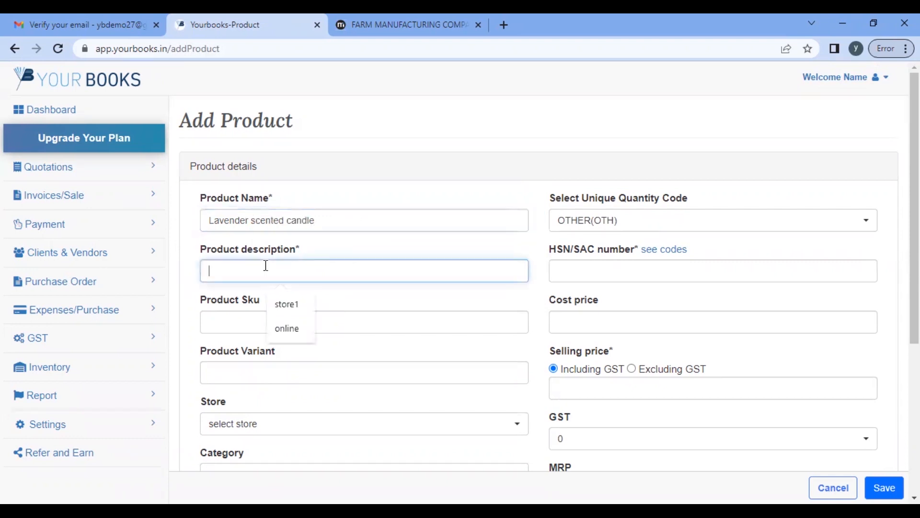
pyautogui.write('pack of 100')
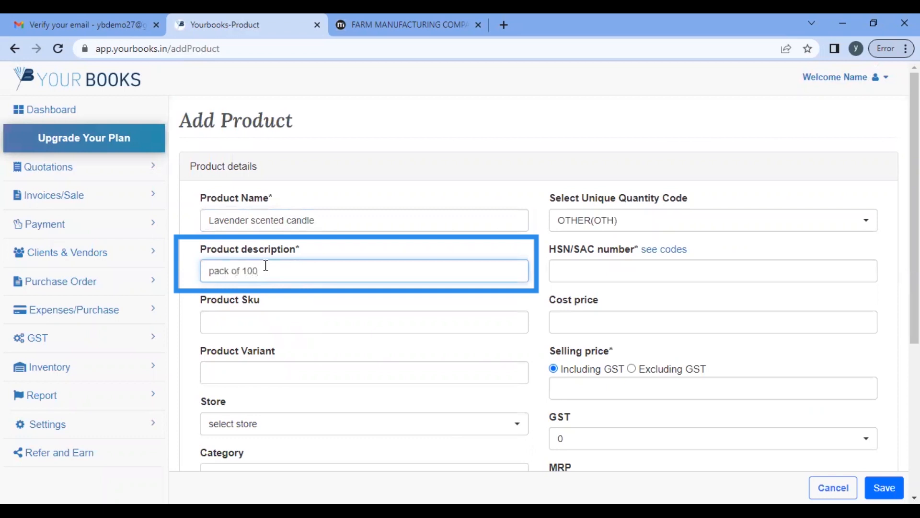
pyautogui.click(644, 219)
pyautogui.write('pac')
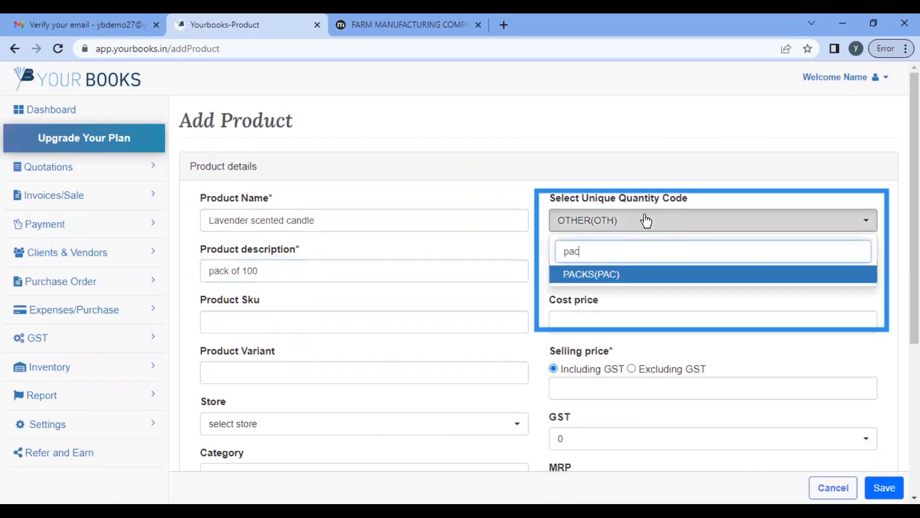
pyautogui.click(611, 274)
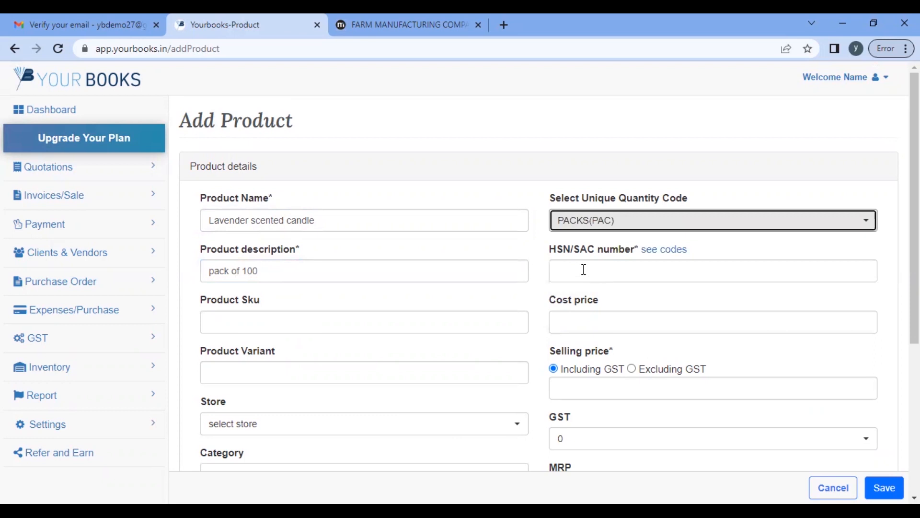
pyautogui.scroll(-2, 585, 270)
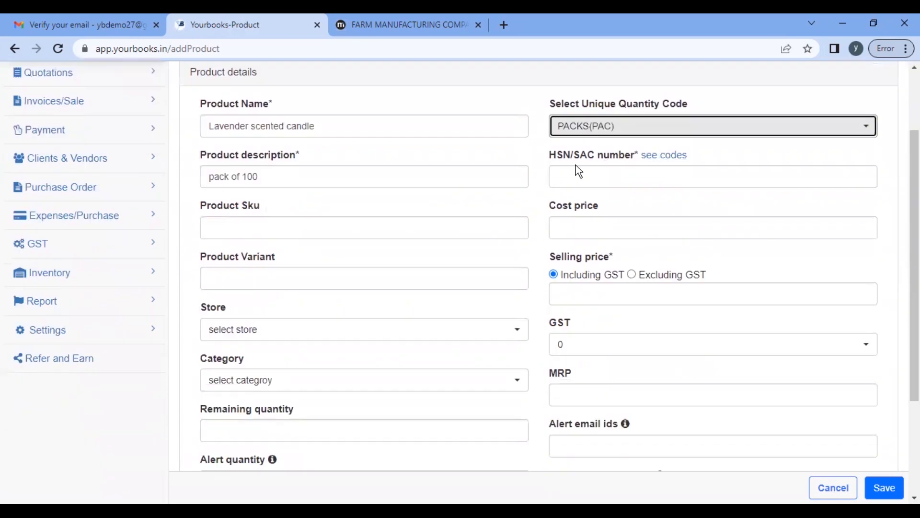
# Step: Copy candle HSN code 34060010 from the codes lookup into the HSN/SAC number field
pyautogui.click(670, 155)
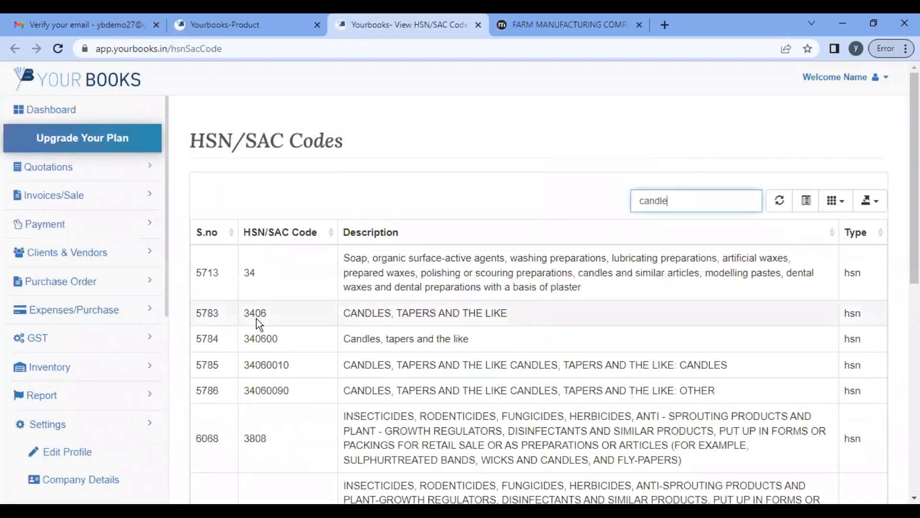
pyautogui.doubleClick(258, 318)
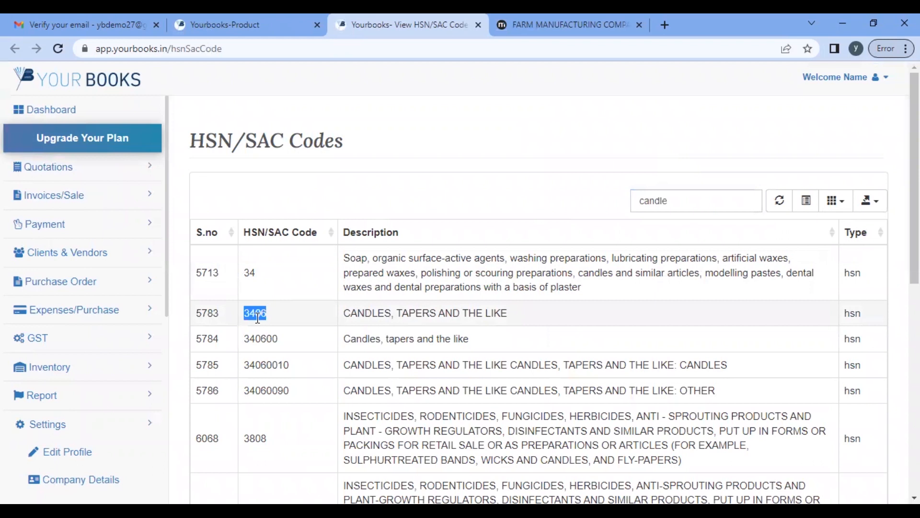
pyautogui.doubleClick(266, 363)
pyautogui.hotkey('ctrl', 'c')
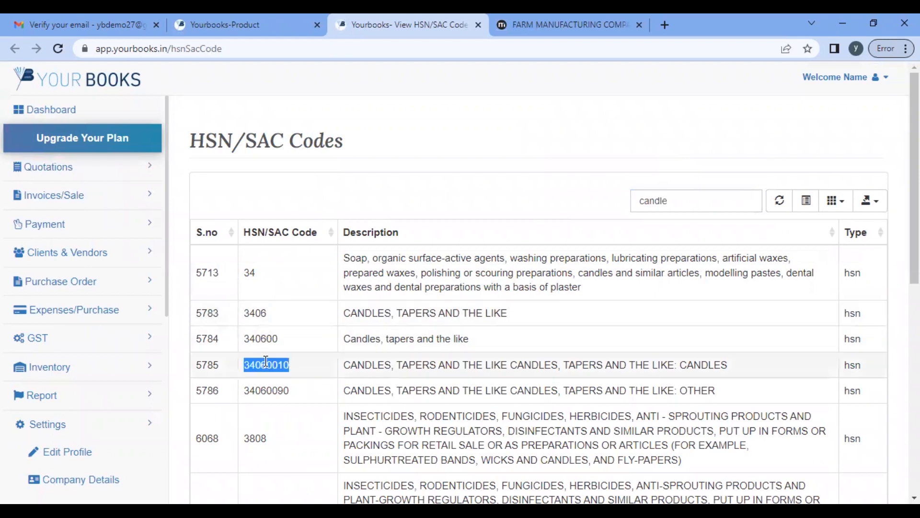
pyautogui.click(226, 24)
pyautogui.click(634, 177)
pyautogui.hotkey('ctrl', 'v')
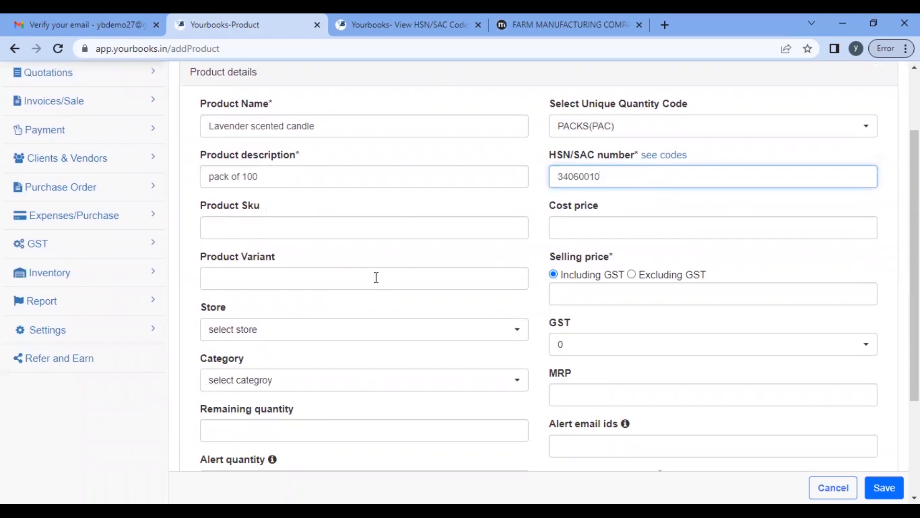
pyautogui.scroll(-2, 376, 277)
# Step: Set store Flipkart, category Candles and remaining quantity 10000
pyautogui.click(298, 132)
pyautogui.scroll(-1, 322, 212)
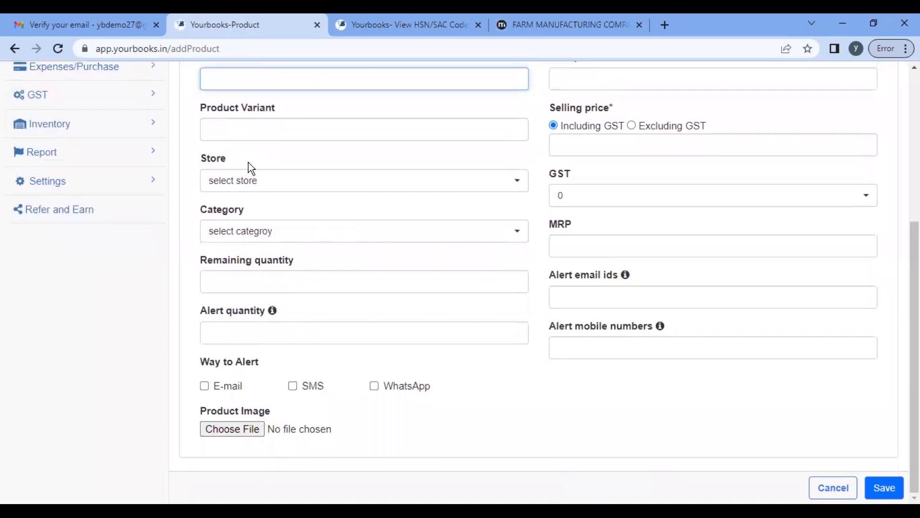
pyautogui.click(299, 132)
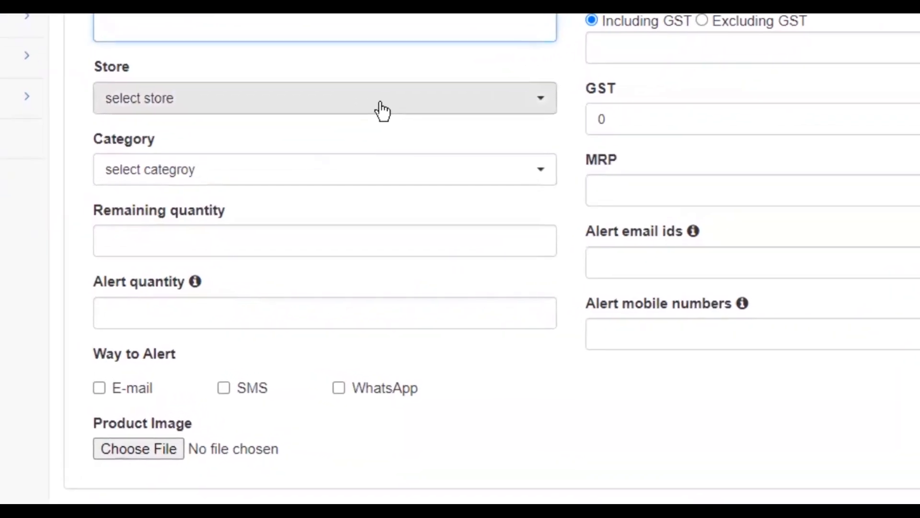
pyautogui.click(383, 112)
pyautogui.click(137, 198)
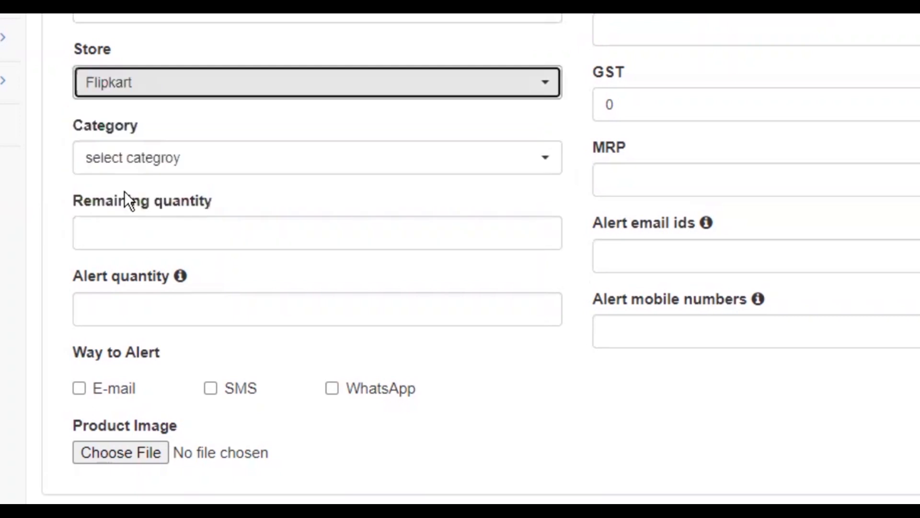
pyautogui.click(163, 160)
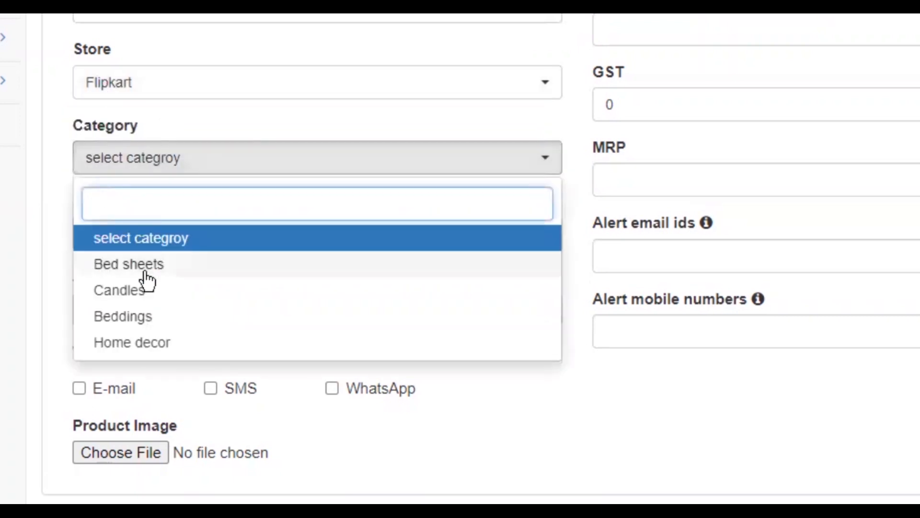
pyautogui.click(127, 294)
pyautogui.click(233, 234)
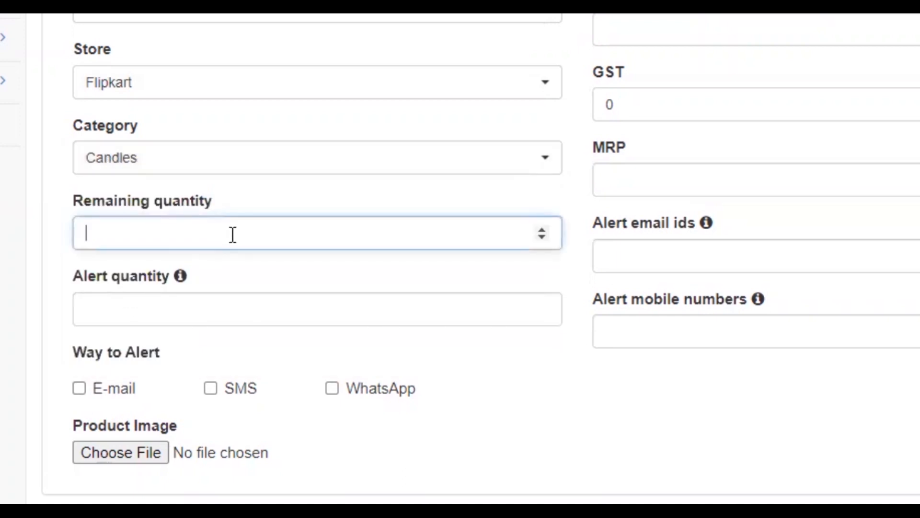
pyautogui.write('10000')
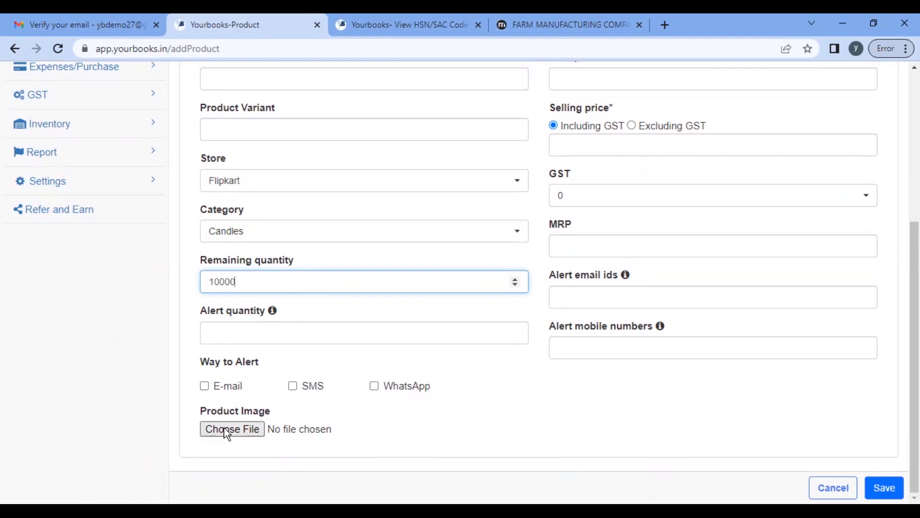
# Step: Attach the '50ml glass jar with black metal lid' photo from Pictures as the product image
pyautogui.click(226, 428)
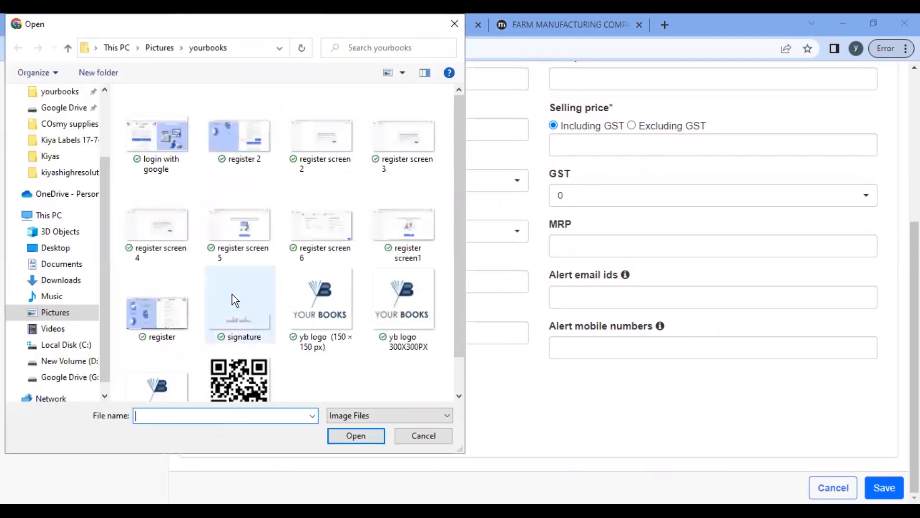
pyautogui.scroll(-1, 270, 310)
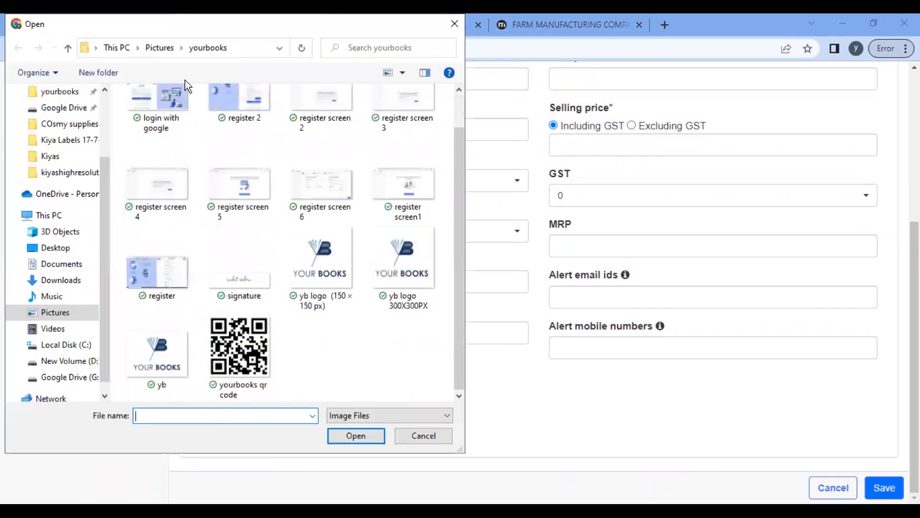
pyautogui.click(52, 312)
pyautogui.scroll(-2, 313, 197)
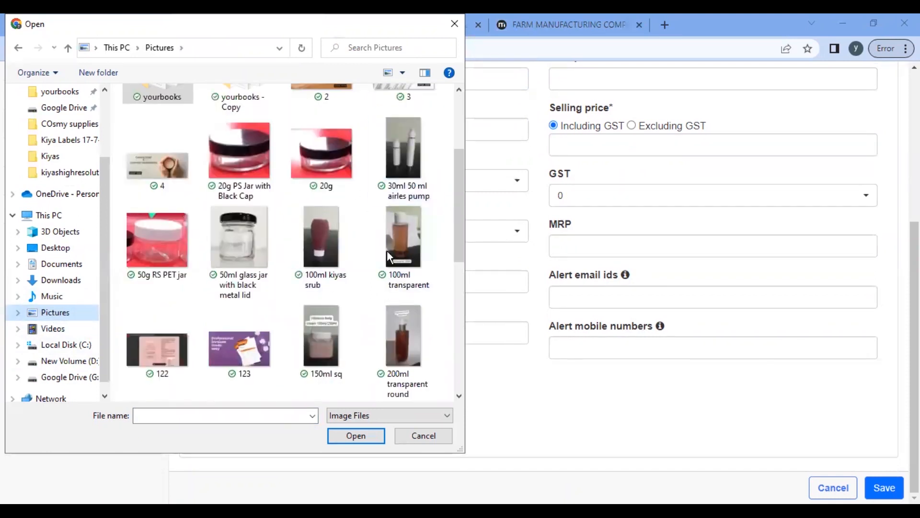
pyautogui.click(234, 240)
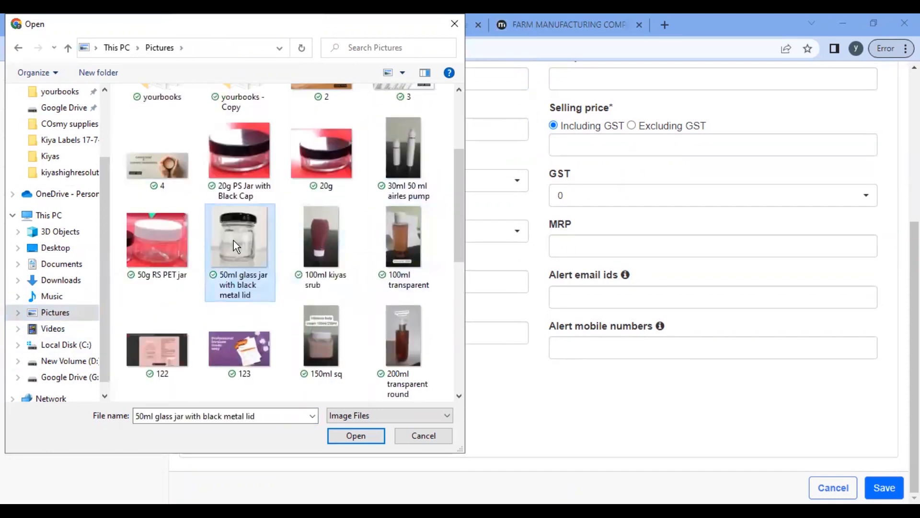
pyautogui.click(354, 438)
pyautogui.scroll(-2, 383, 397)
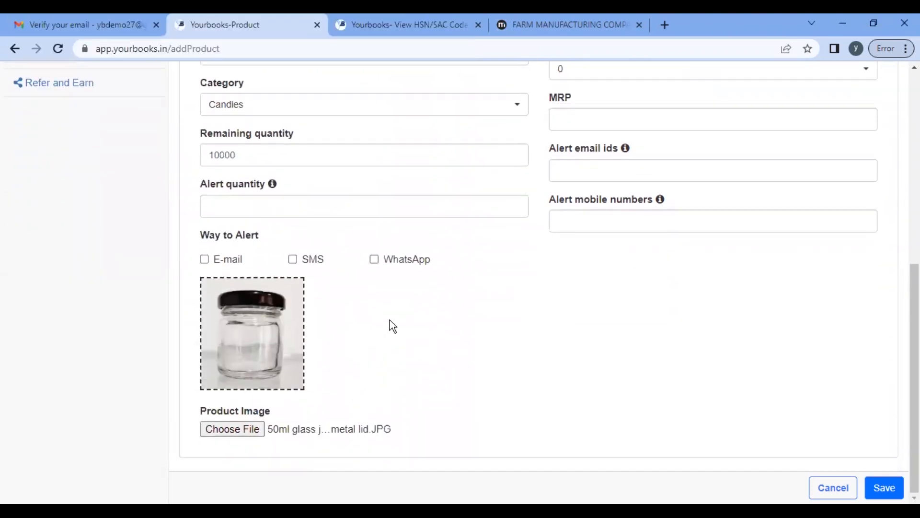
# Step: Correct remaining quantity to 1000, set alert quantity 100, and enable e-mail, WhatsApp and SMS alerts
pyautogui.scroll(1, 389, 320)
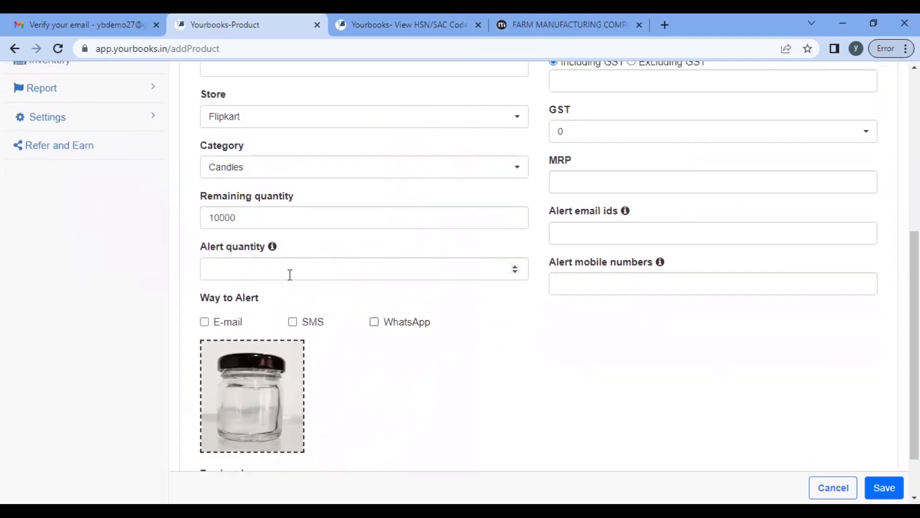
pyautogui.click(290, 276)
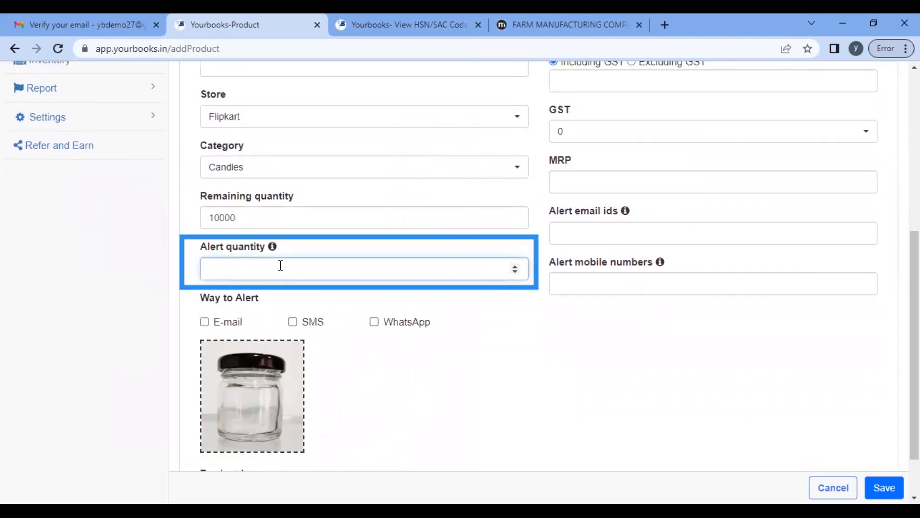
pyautogui.click(267, 215)
pyautogui.press('BackSpace')
pyautogui.click(247, 269)
pyautogui.write('100')
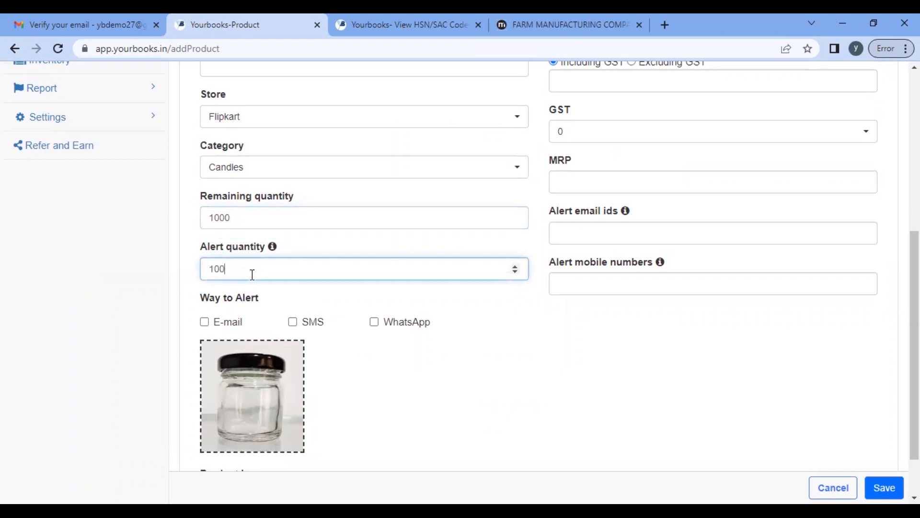
pyautogui.click(204, 322)
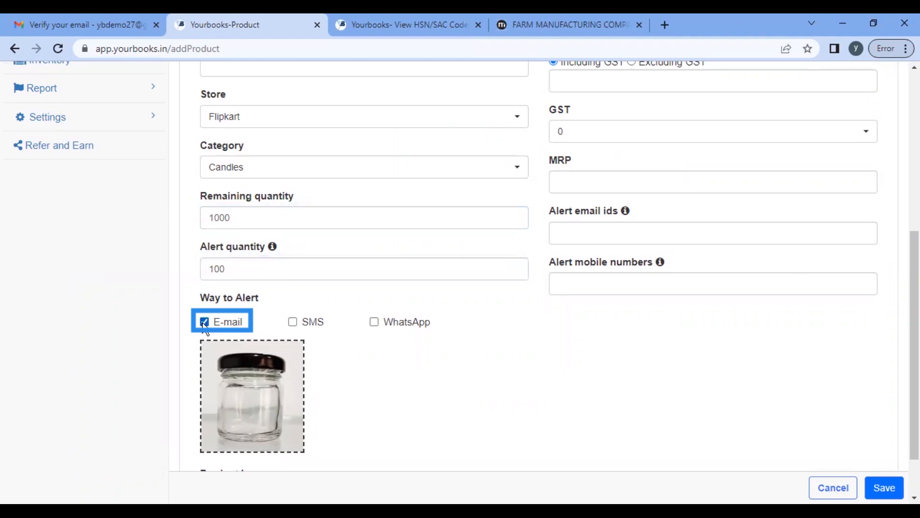
pyautogui.click(374, 322)
pyautogui.click(293, 322)
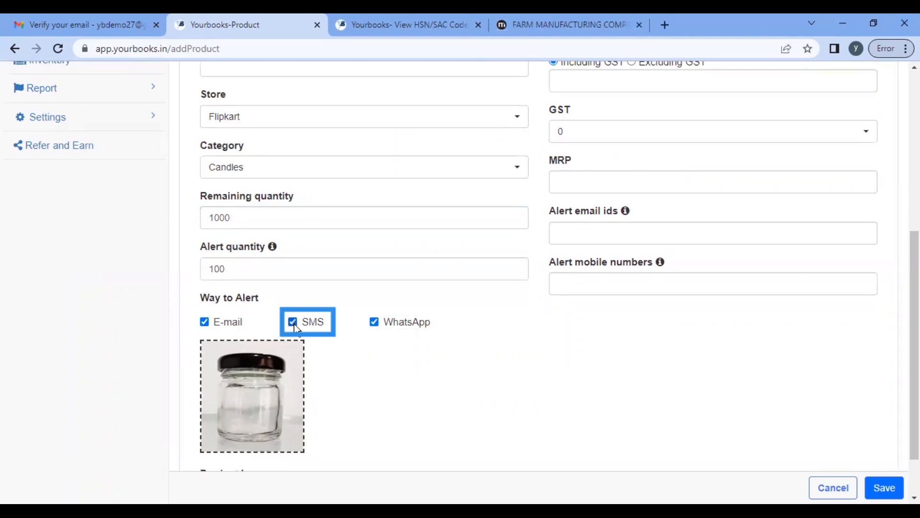
# Step: Enter a cost price of 50
pyautogui.scroll(-1, 510, 269)
pyautogui.scroll(8, 510, 269)
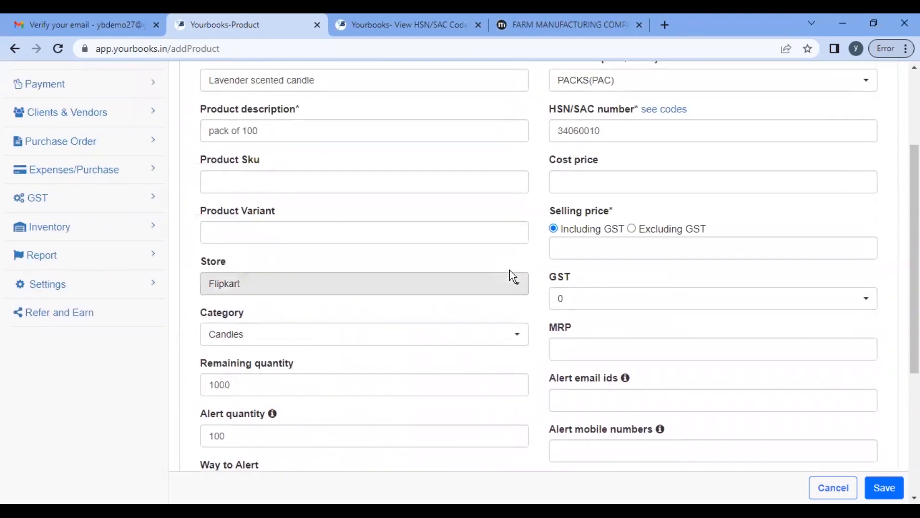
pyautogui.scroll(-2, 685, 309)
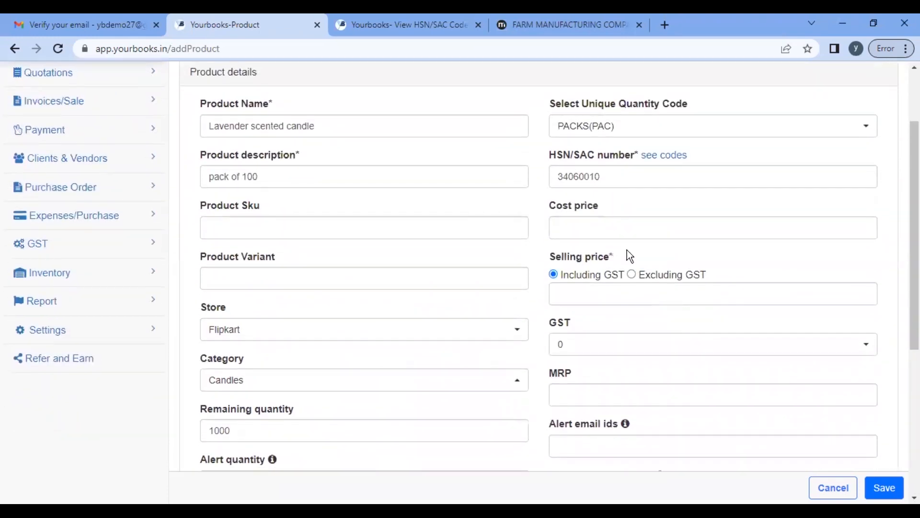
pyautogui.click(632, 224)
pyautogui.write('50')
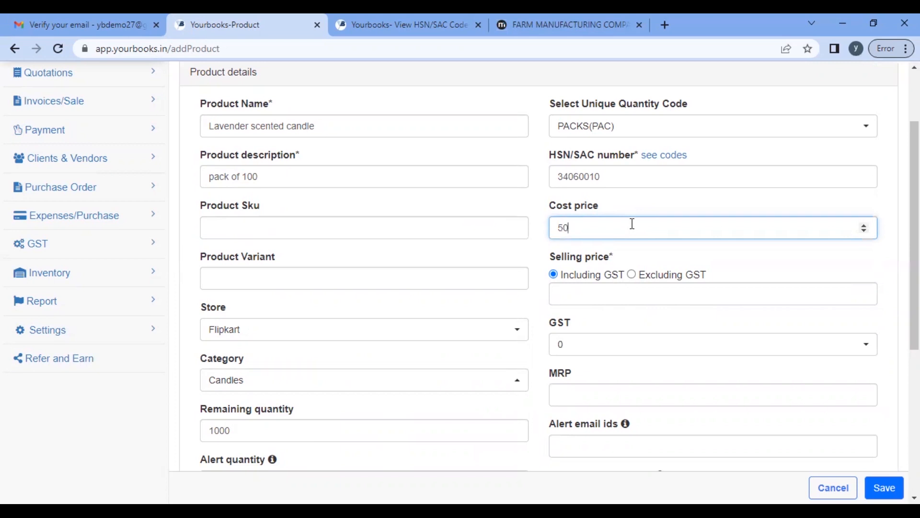
pyautogui.scroll(-2, 632, 223)
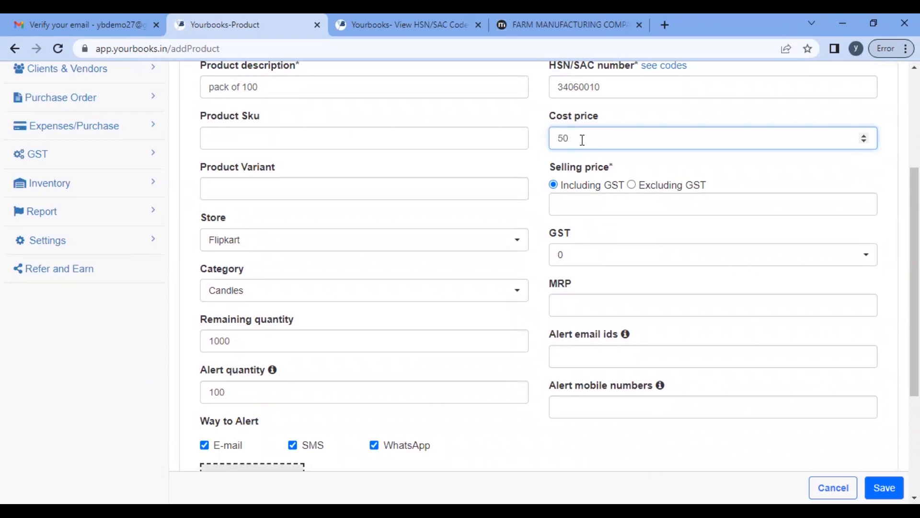
pyautogui.press('Tab')
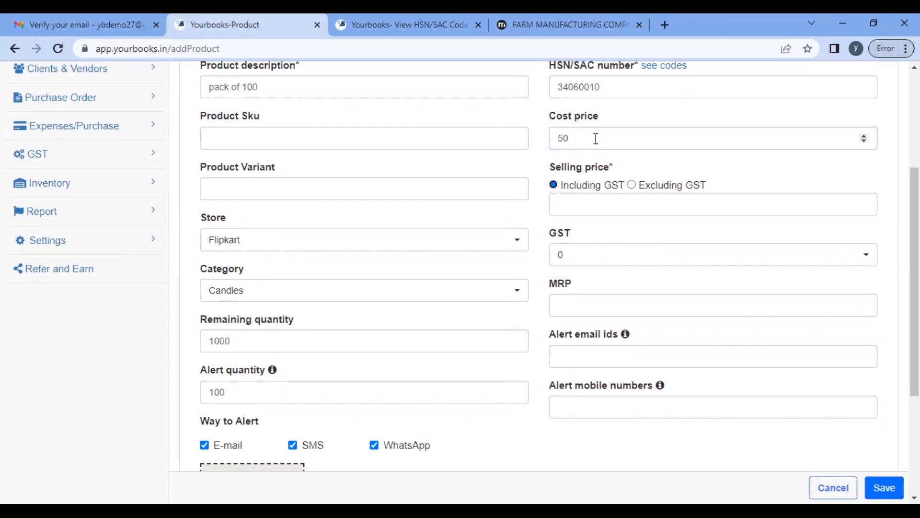
# Step: Set the selling price to 200 with an 18 GST rate
pyautogui.click(596, 204)
pyautogui.write('200')
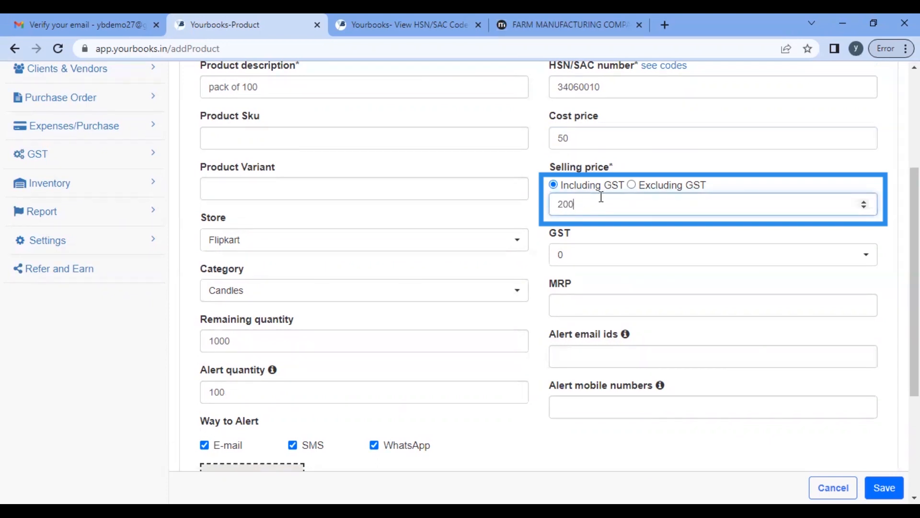
pyautogui.click(608, 252)
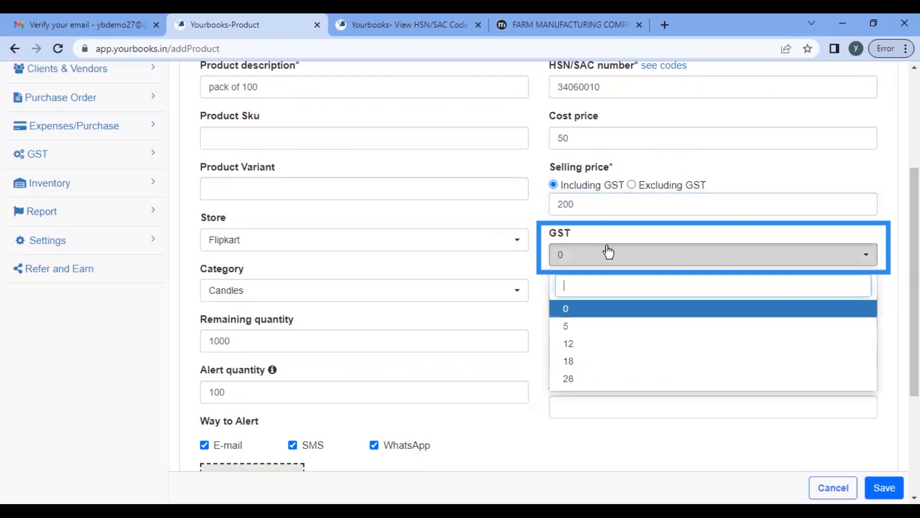
pyautogui.write('18')
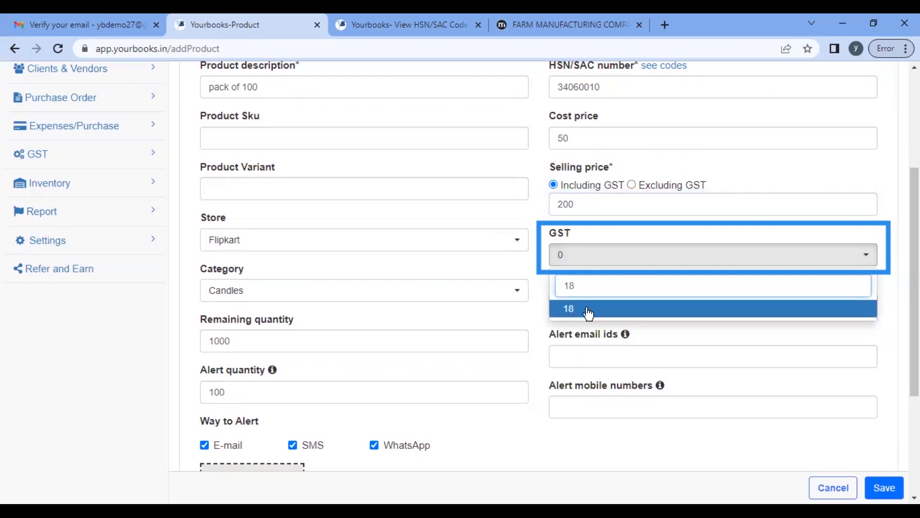
pyautogui.click(589, 310)
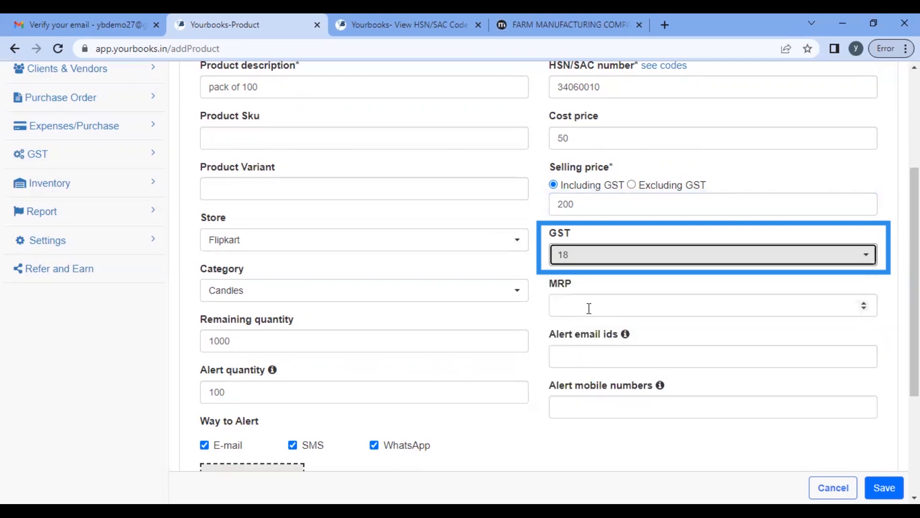
# Step: Enter the alert e-mail address and save the candle product
pyautogui.scroll(-1, 590, 309)
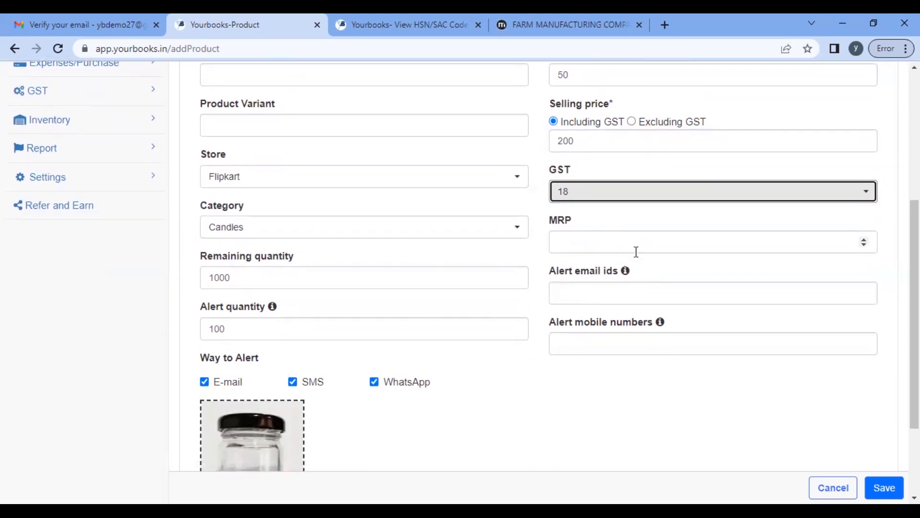
pyautogui.click(601, 281)
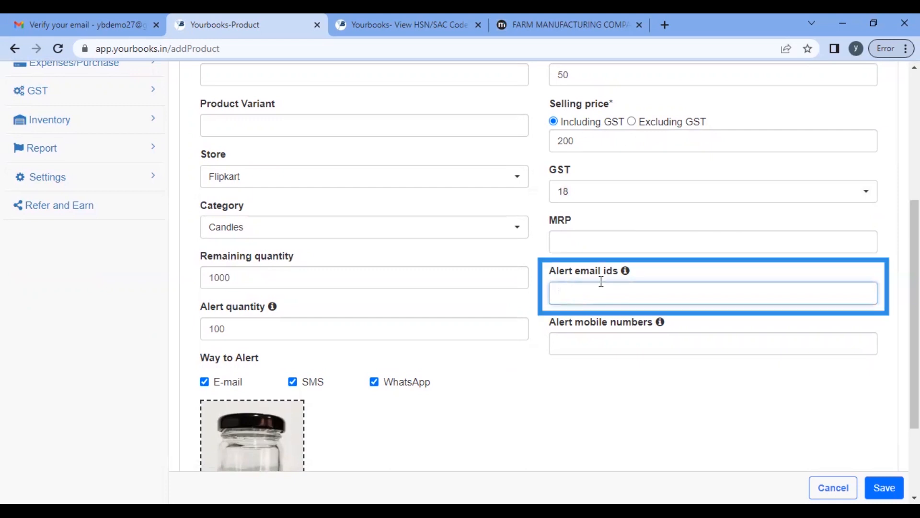
pyautogui.write('myemail@gmail.com')
pyautogui.press('Tab')
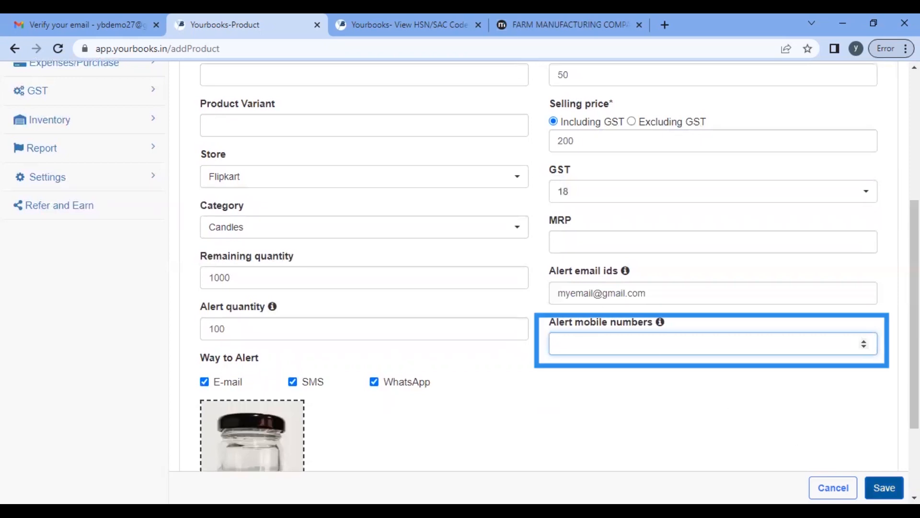
pyautogui.click(885, 487)
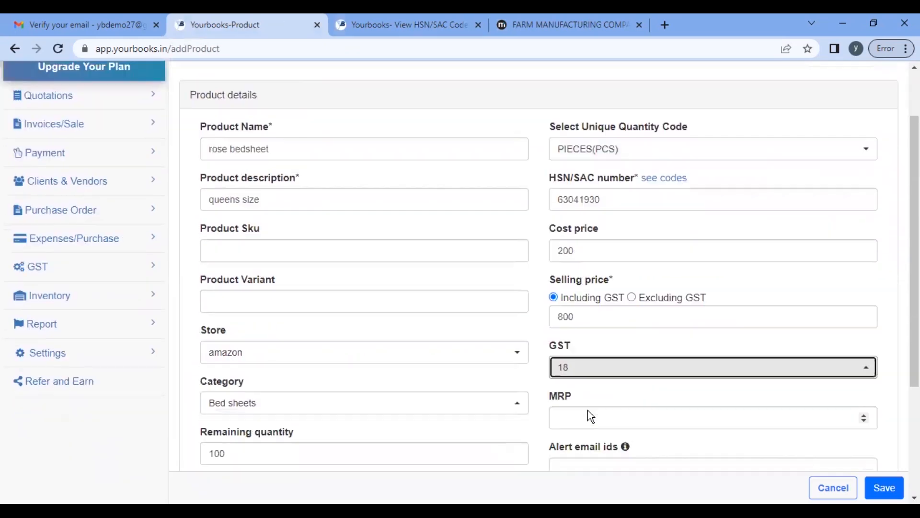
# Step: Fill the bed sheet's alert e-mail from the suggestion and save the product
pyautogui.scroll(-3, 588, 410)
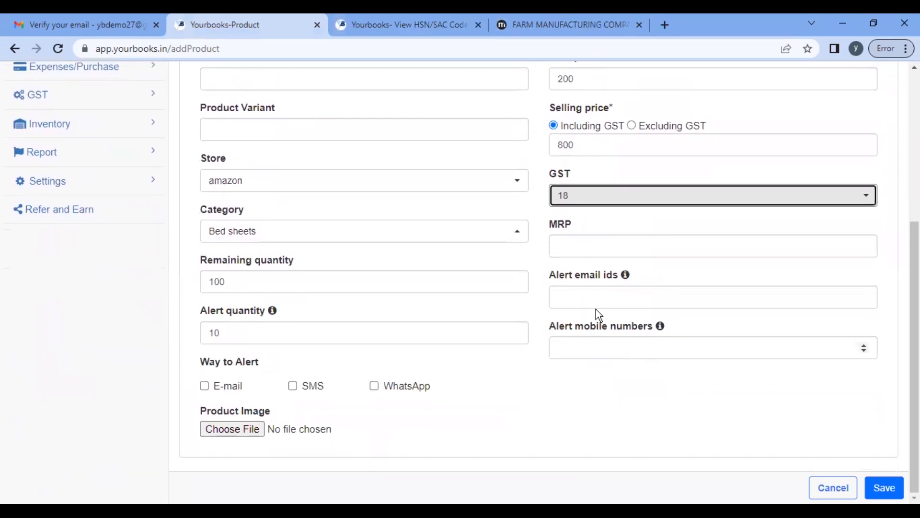
pyautogui.click(621, 297)
pyautogui.click(649, 332)
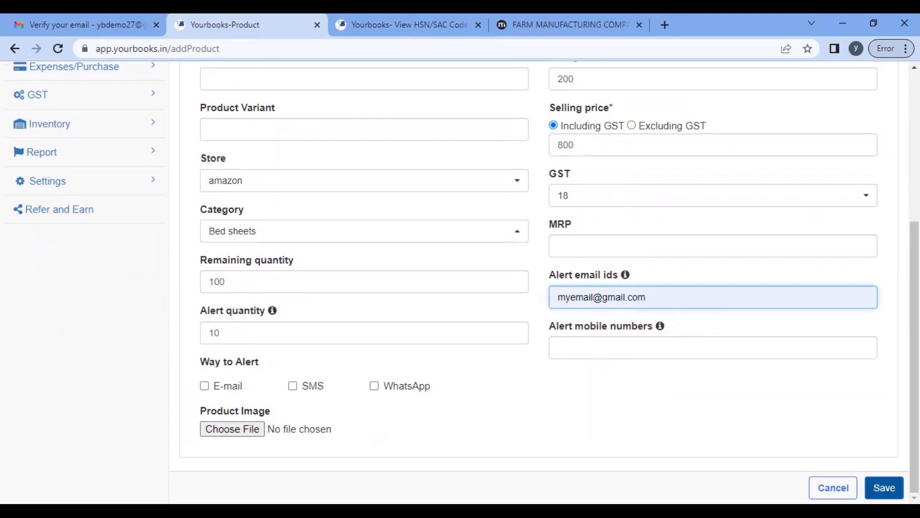
pyautogui.click(885, 488)
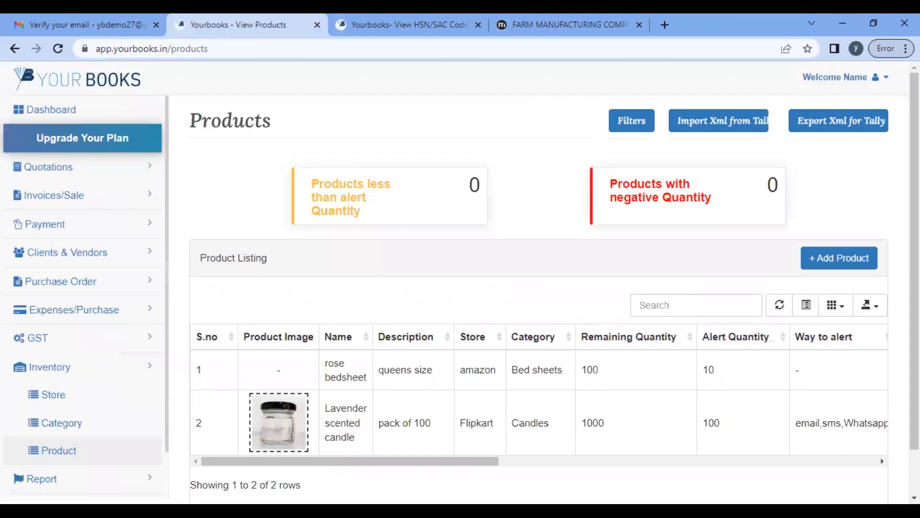
# Step: Review the Products list showing the rose bedsheet and Lavender scented candle
pyautogui.scroll(-1, 664, 419)
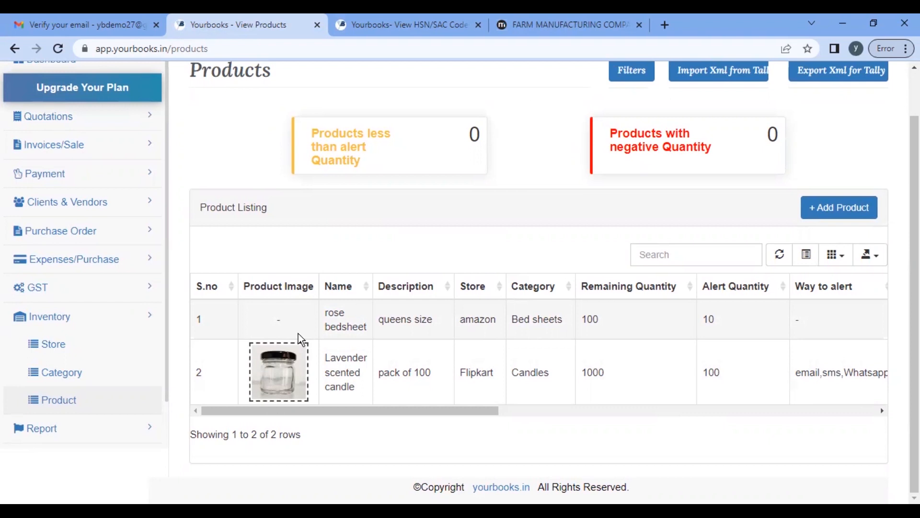
pyautogui.hscroll(5, 299, 333)
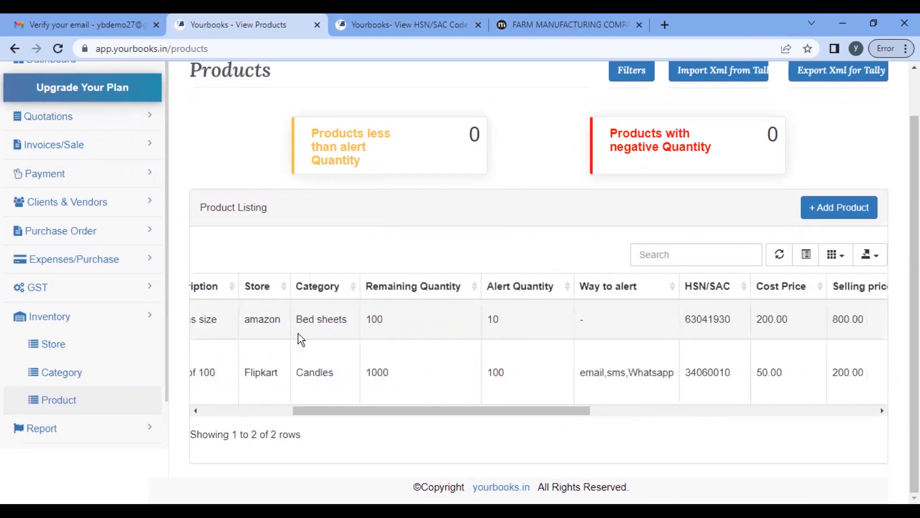
pyautogui.hscroll(-5, 299, 333)
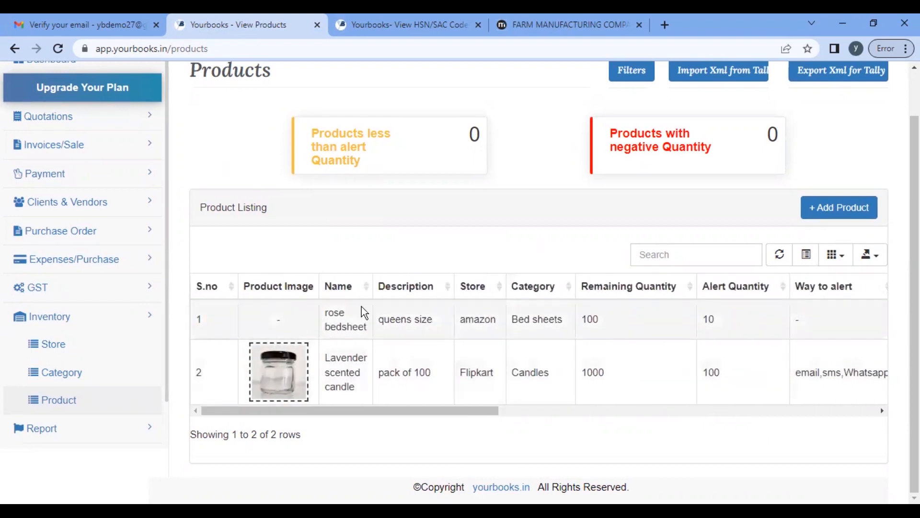
pyautogui.scroll(-1, 92, 393)
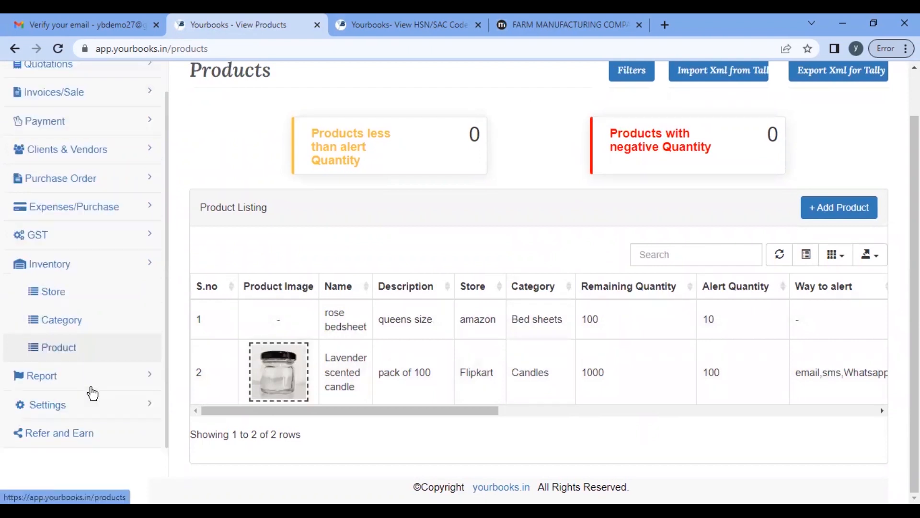
pyautogui.scroll(1, 77, 349)
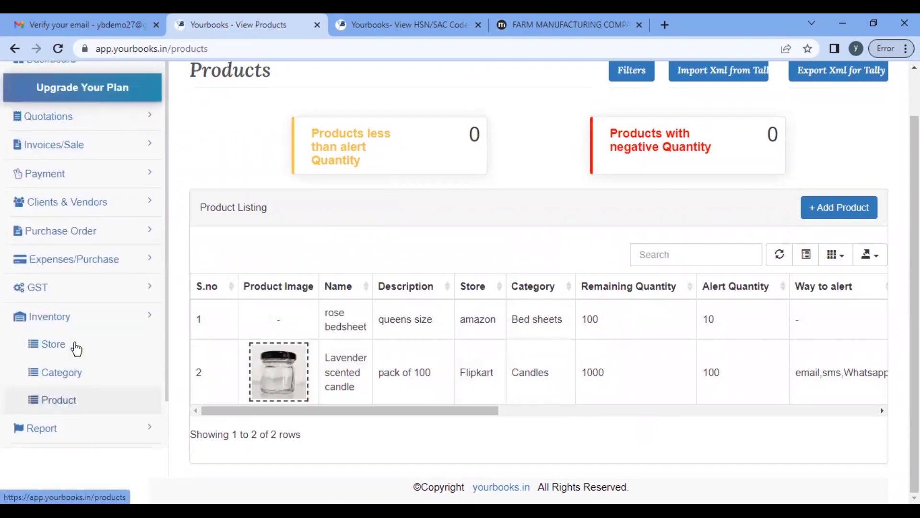
pyautogui.click(135, 118)
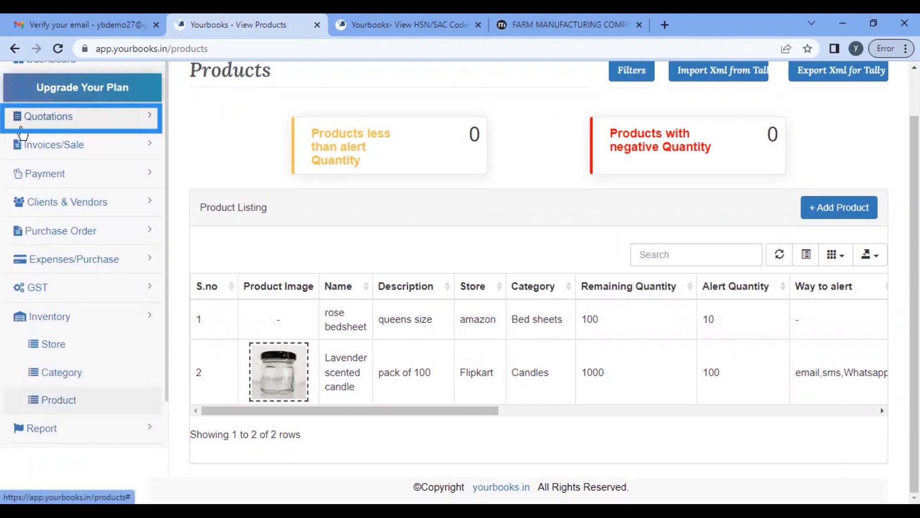
# Step: Open a new Create Quotation form and set its type to B2B
pyautogui.click(97, 120)
pyautogui.click(92, 148)
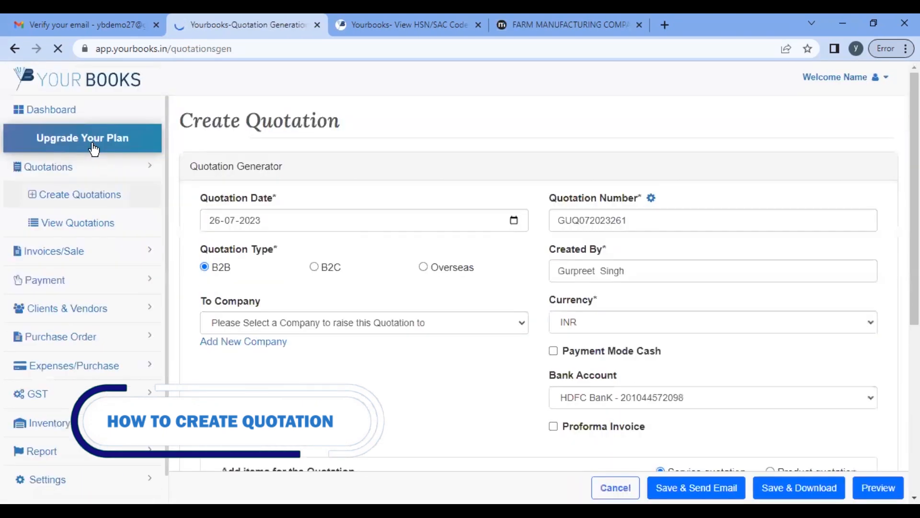
pyautogui.scroll(-2, 485, 165)
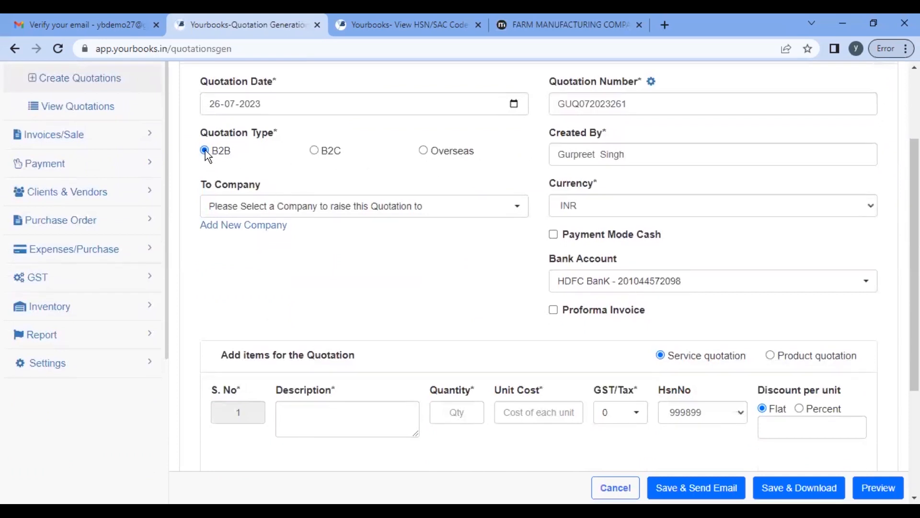
pyautogui.click(317, 151)
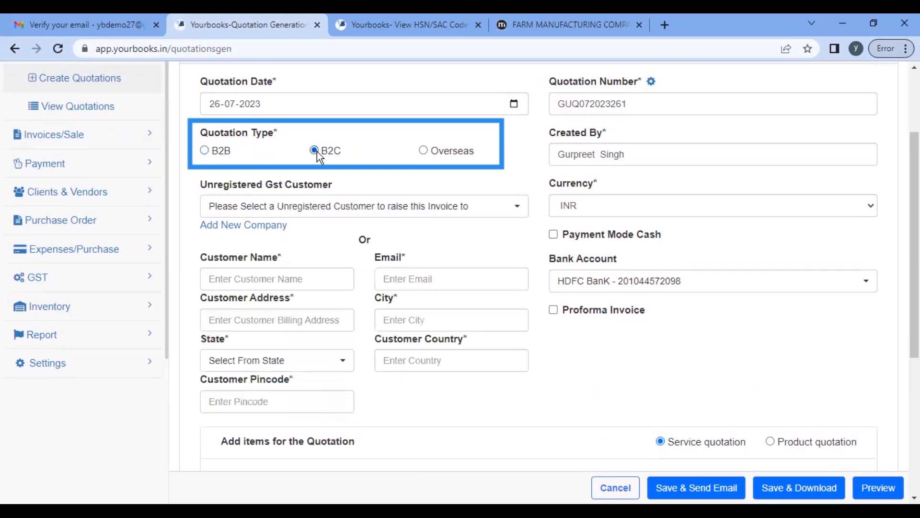
pyautogui.click(205, 150)
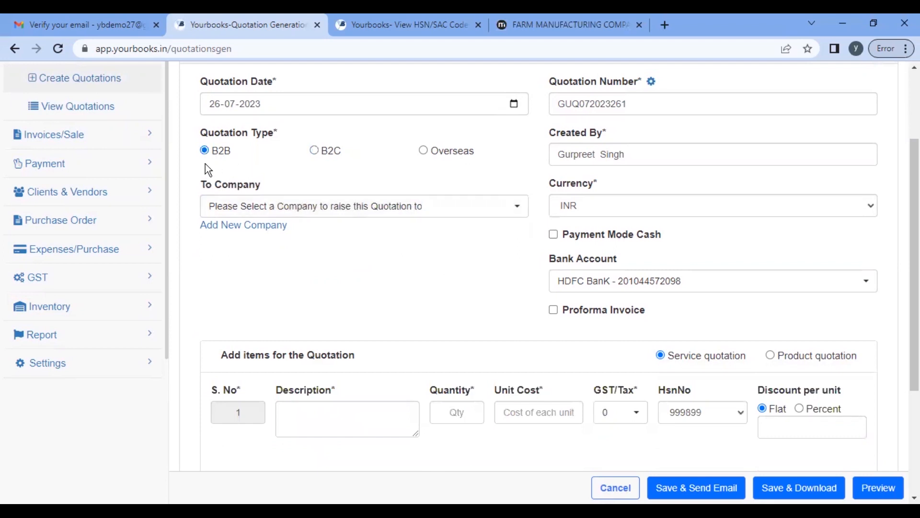
# Step: Look at the company list and Add New Company form, then reopen Create Quotations
pyautogui.click(355, 210)
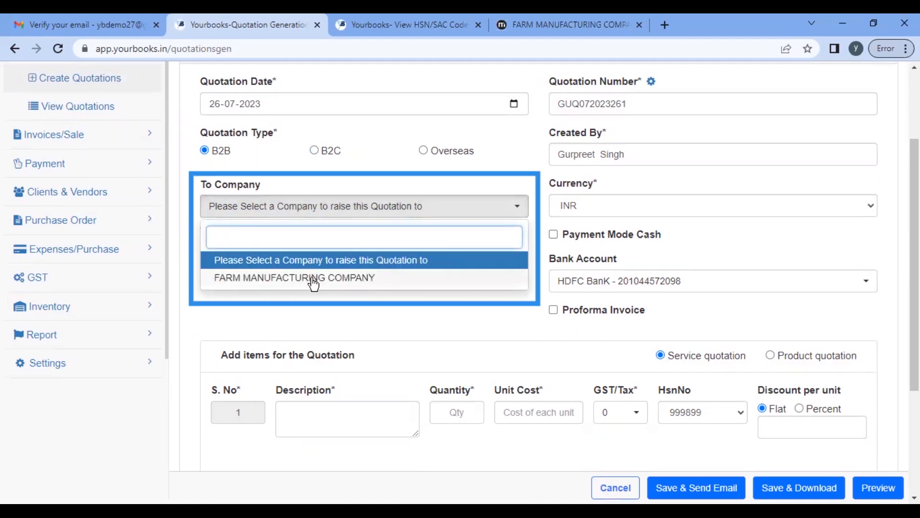
pyautogui.click(380, 156)
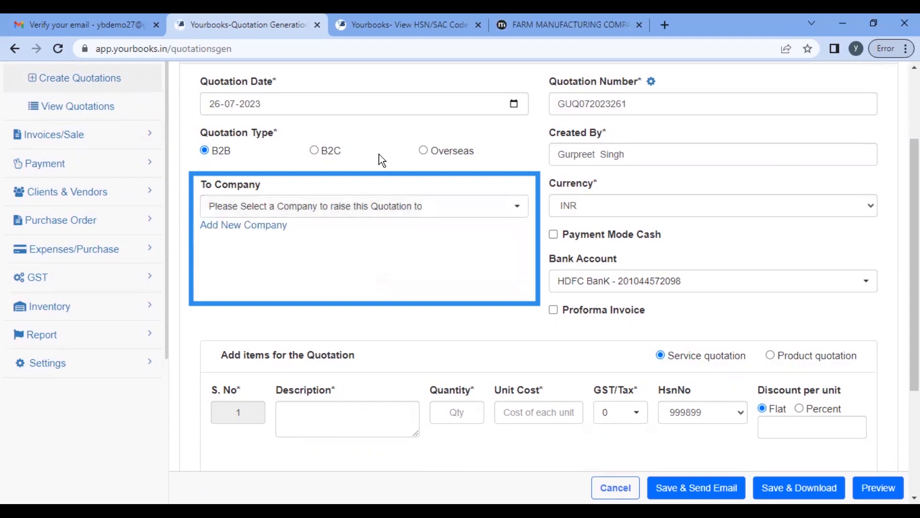
pyautogui.click(256, 234)
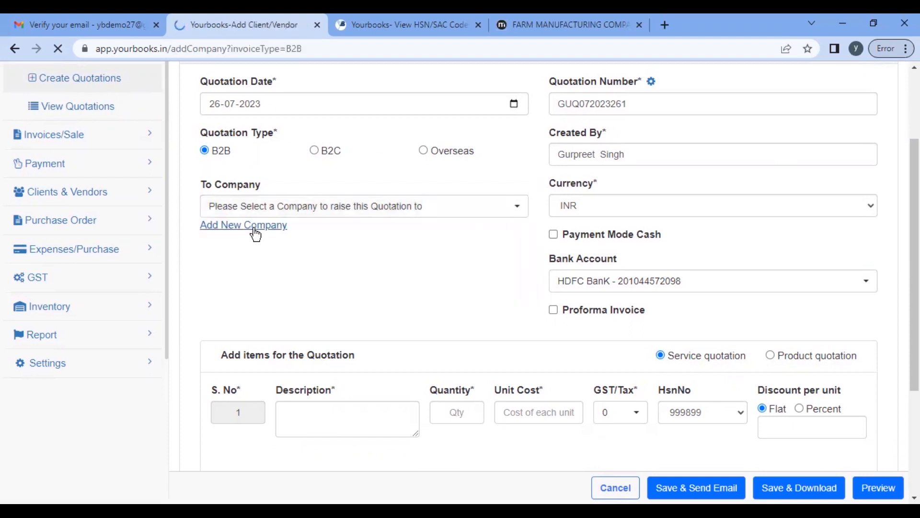
pyautogui.scroll(-3, 415, 288)
pyautogui.scroll(3, 415, 288)
pyautogui.click(415, 290)
pyautogui.scroll(-3, 415, 289)
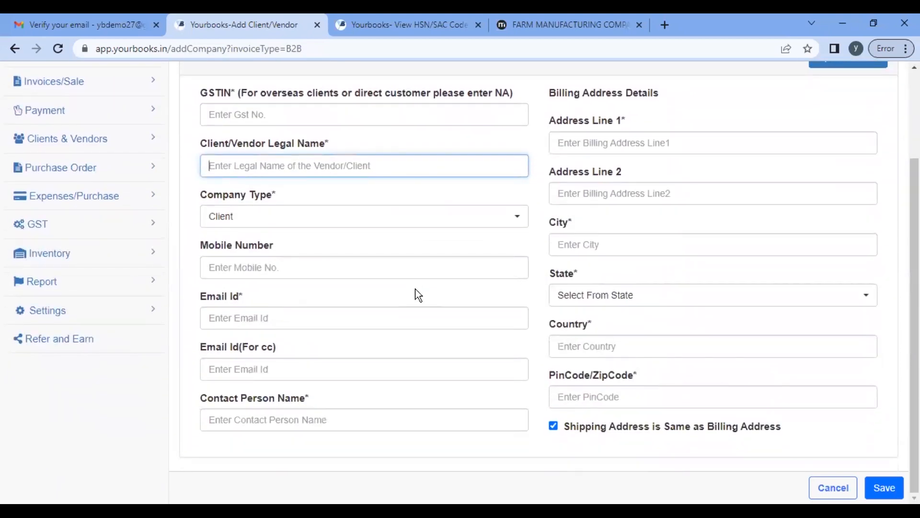
pyautogui.scroll(3, 117, 158)
pyautogui.click(99, 172)
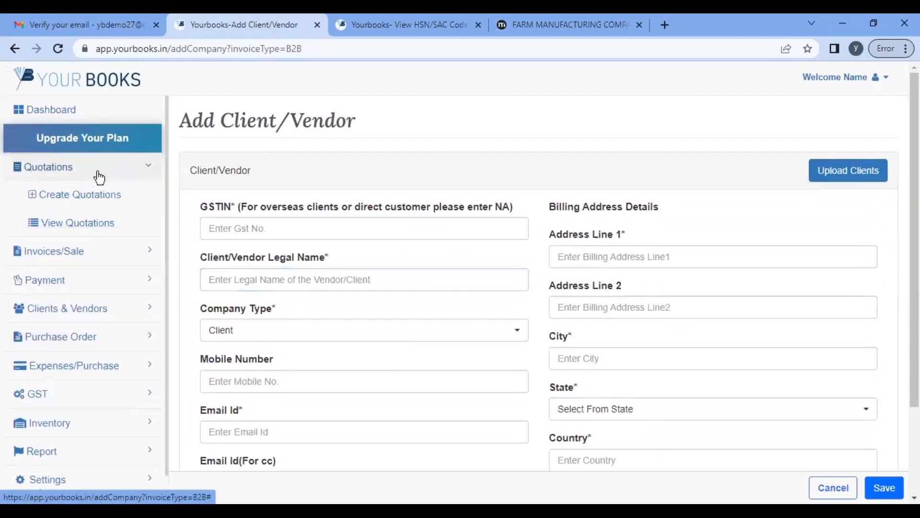
pyautogui.click(73, 204)
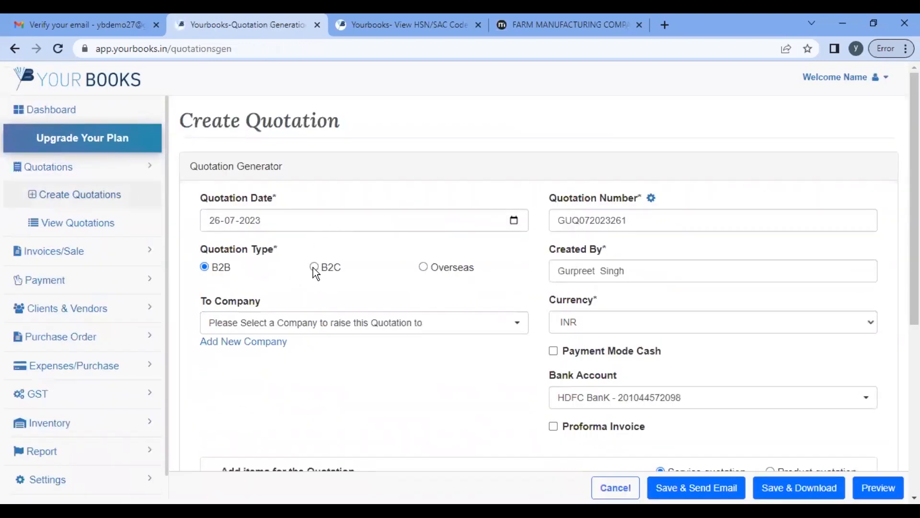
# Step: Switch the type to B2C and pick the saved unregistered customer
pyautogui.click(314, 267)
pyautogui.click(339, 330)
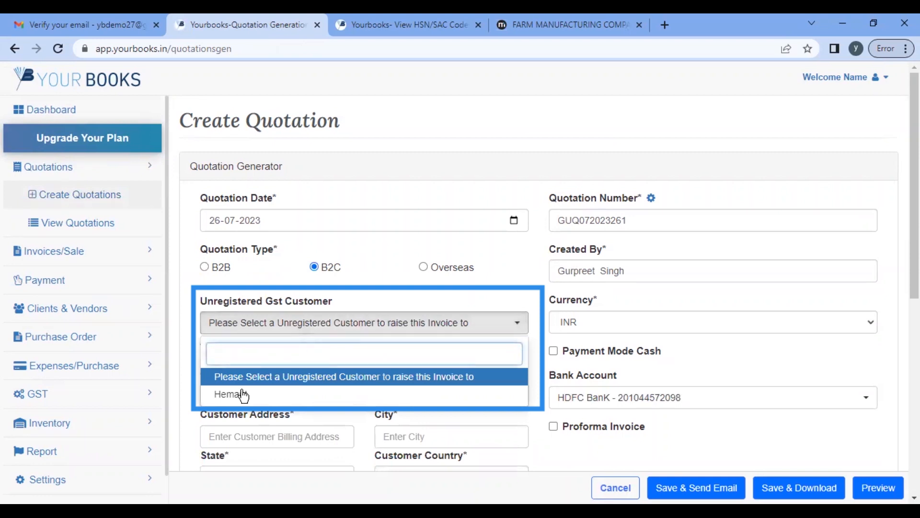
pyautogui.scroll(-3, 259, 401)
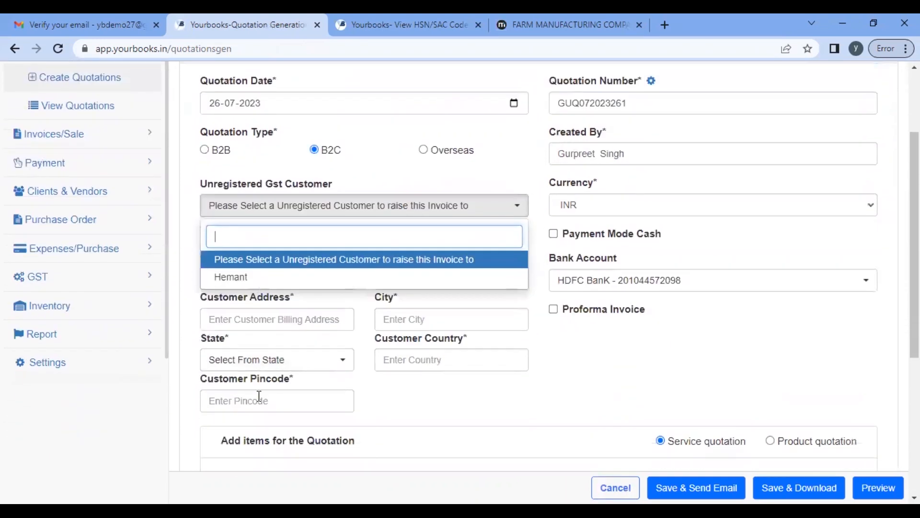
pyautogui.click(235, 270)
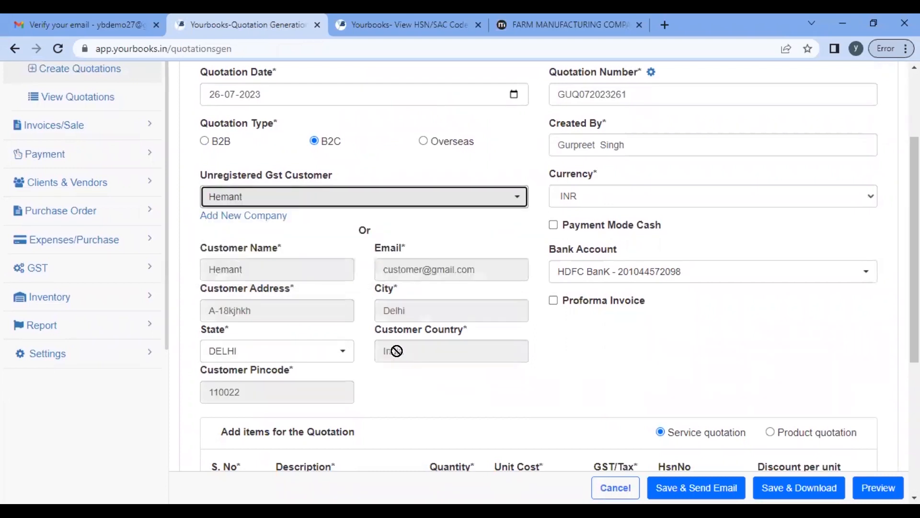
pyautogui.scroll(-3, 397, 353)
pyautogui.scroll(6, 403, 312)
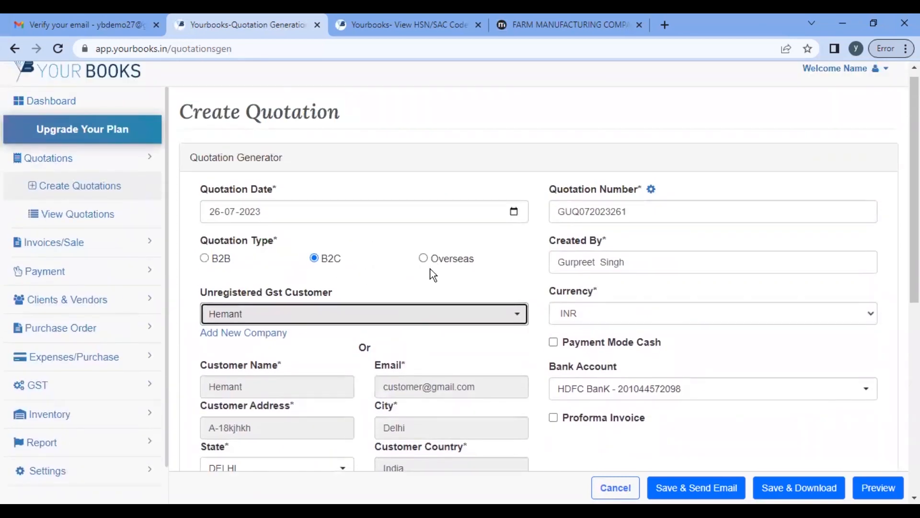
# Step: Try the Overseas type keeping INR currency, then return to B2B
pyautogui.click(424, 259)
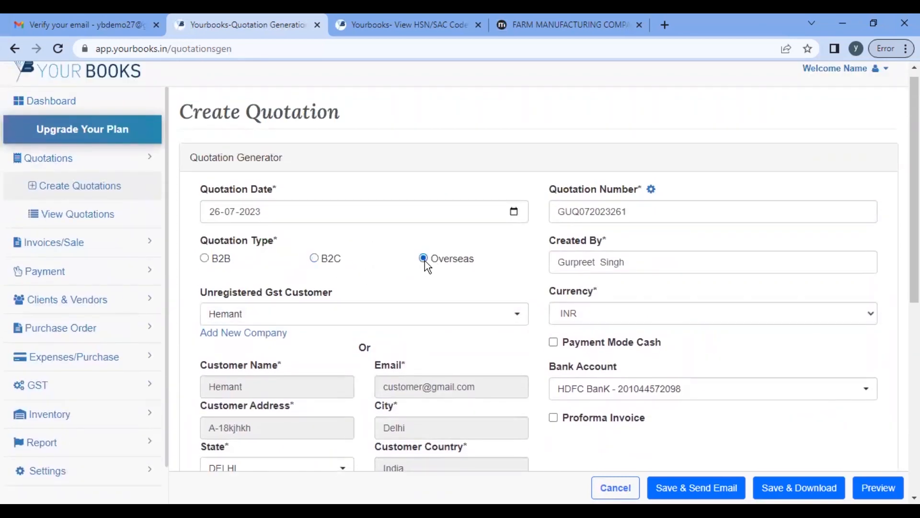
pyautogui.click(417, 310)
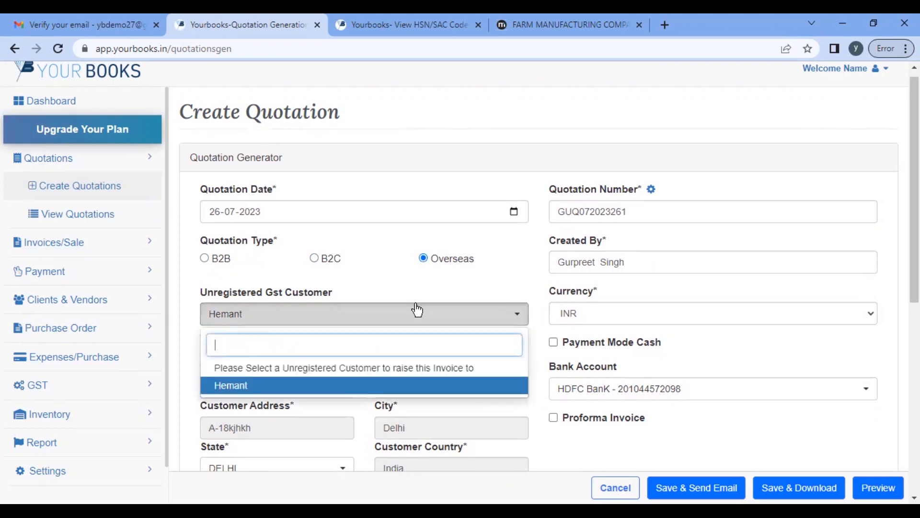
pyautogui.click(272, 384)
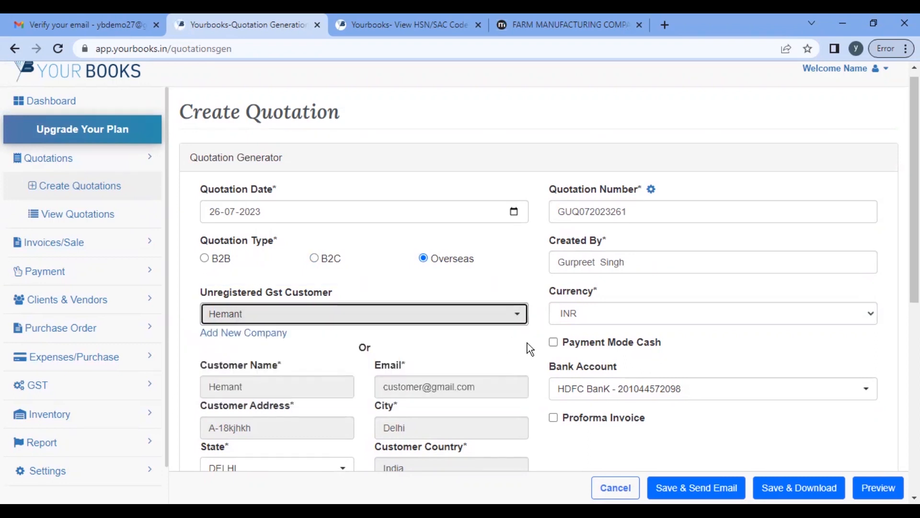
pyautogui.click(591, 315)
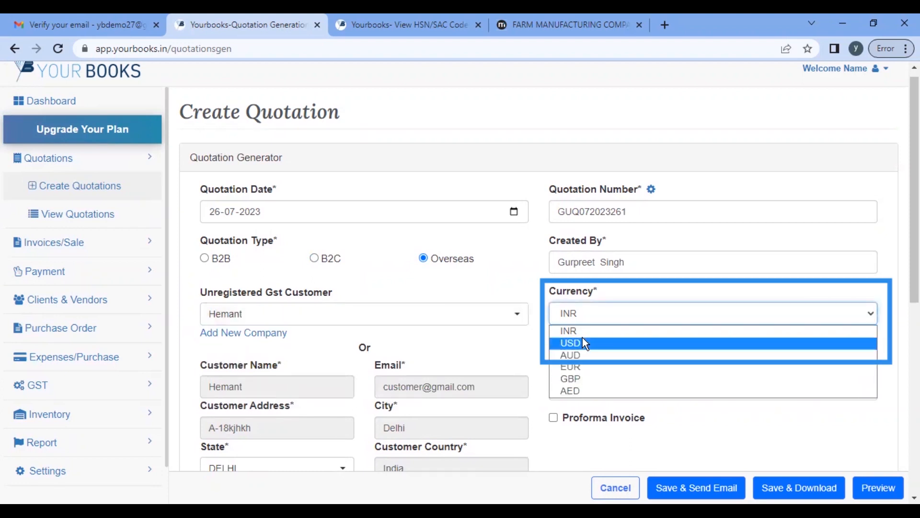
pyautogui.click(460, 273)
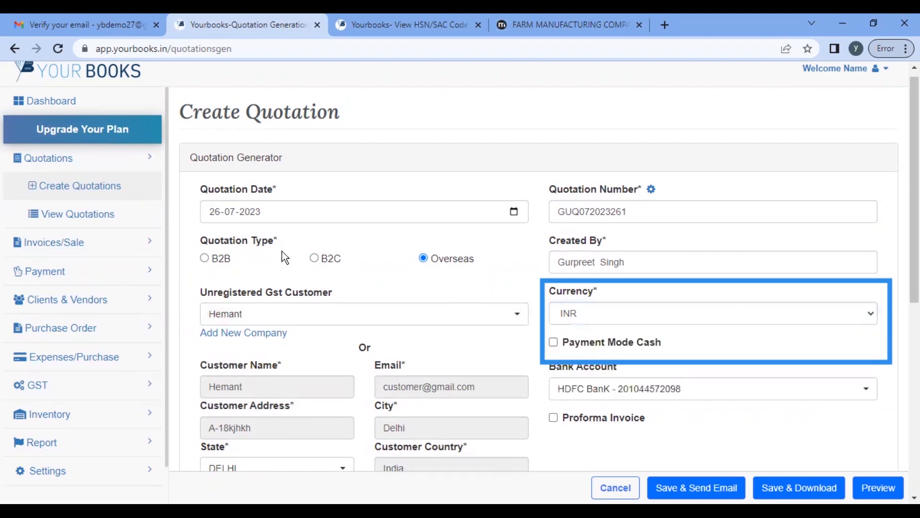
pyautogui.click(204, 259)
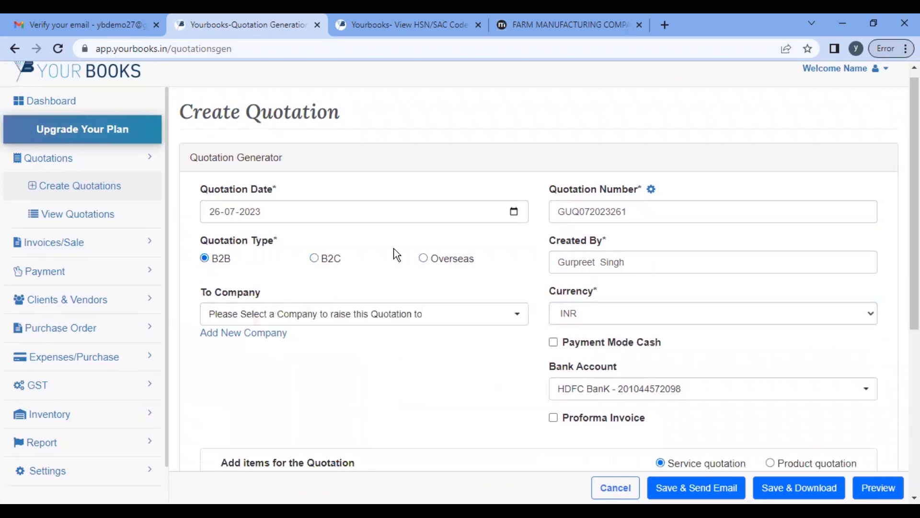
# Step: Choose FARM MANUFACTURING COMPANY as the To Company
pyautogui.click(363, 316)
pyautogui.click(282, 387)
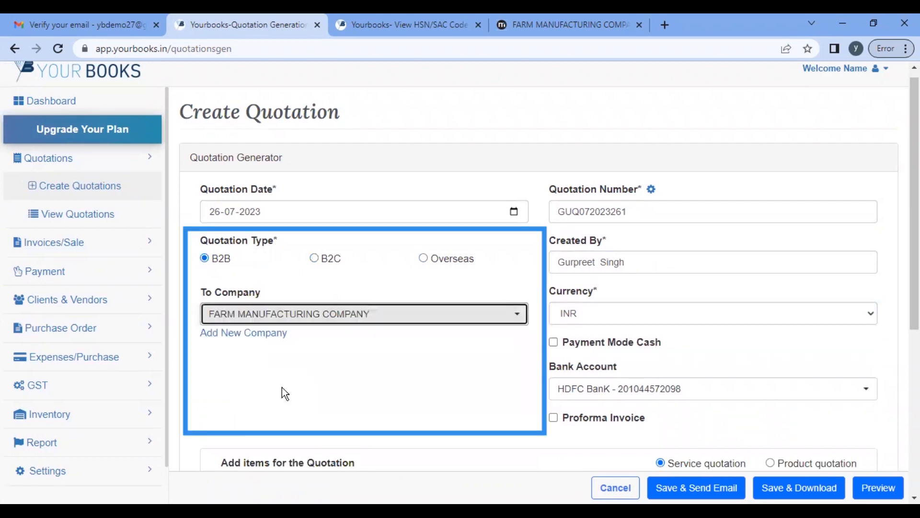
pyautogui.scroll(-2, 356, 339)
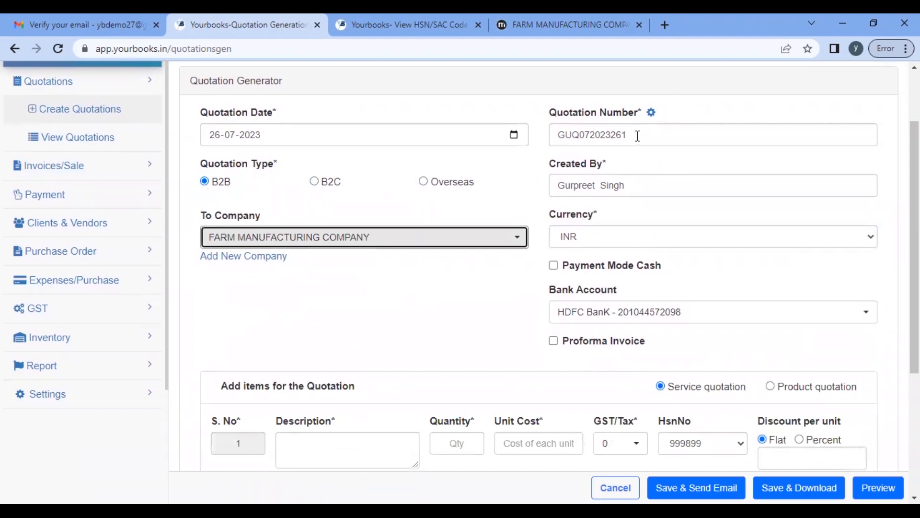
# Step: Select quotation number GUQ072023261 and open the numbering prefix preferences
pyautogui.moveTo(630, 135); pyautogui.dragTo(559, 135)
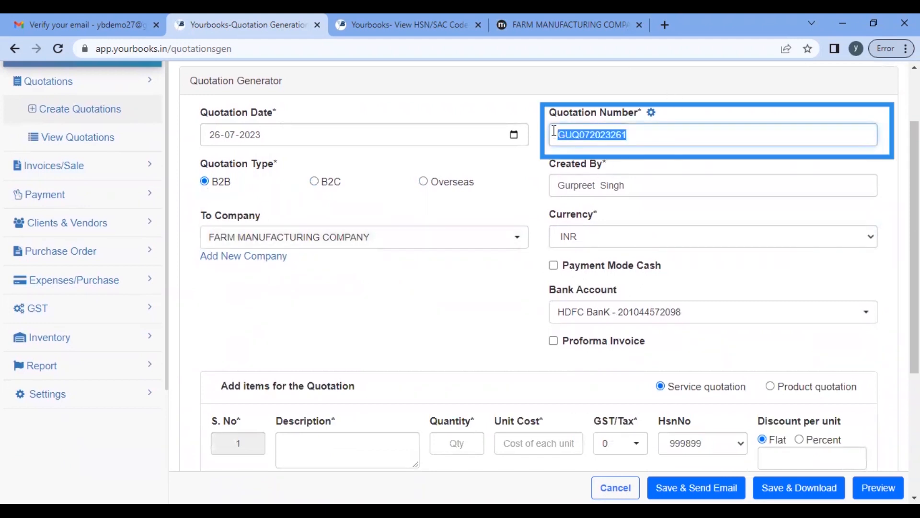
pyautogui.click(667, 134)
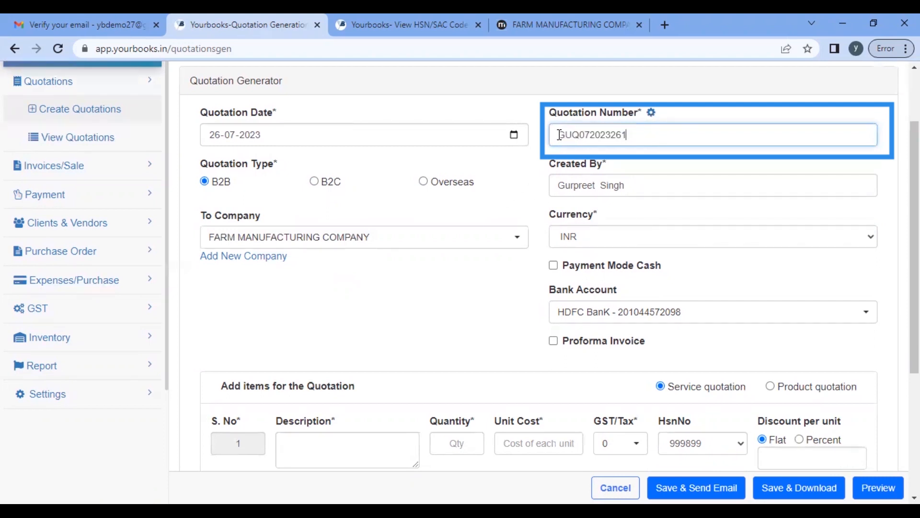
pyautogui.moveTo(559, 135); pyautogui.dragTo(643, 138)
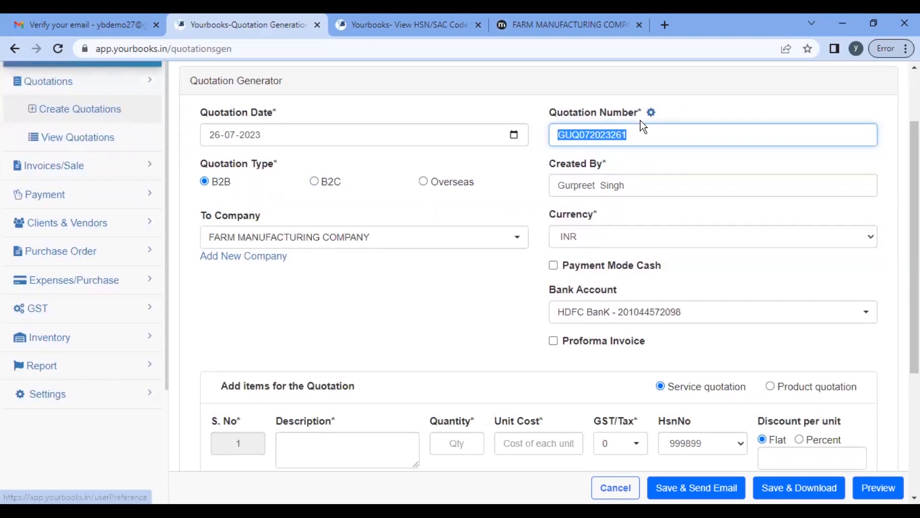
pyautogui.click(650, 113)
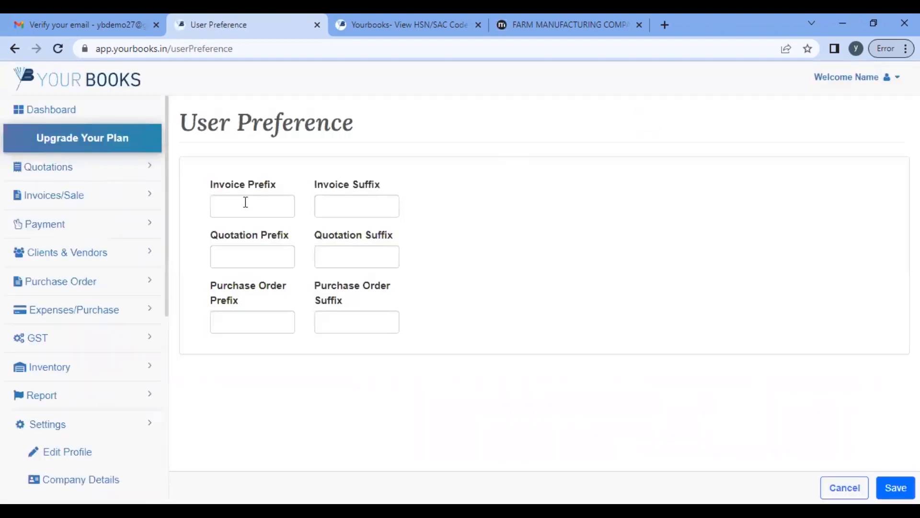
# Step: Save YB as the document prefix and start quotation YB1 for FARM MANUFACTURING COMPANY
pyautogui.click(222, 213)
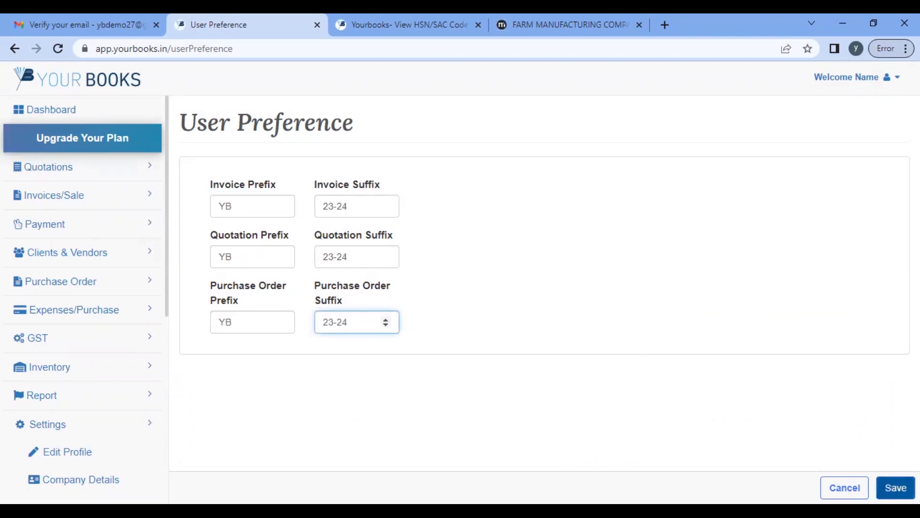
pyautogui.click(895, 487)
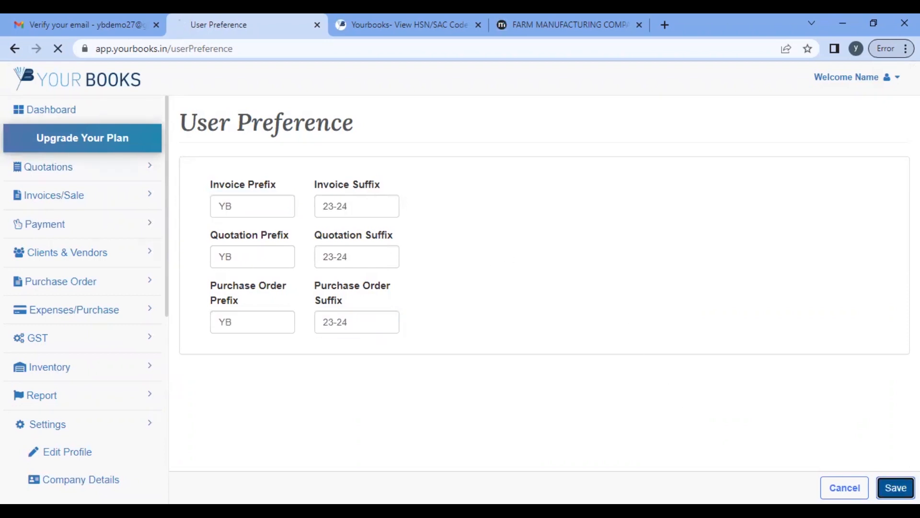
pyautogui.click(80, 172)
pyautogui.click(75, 197)
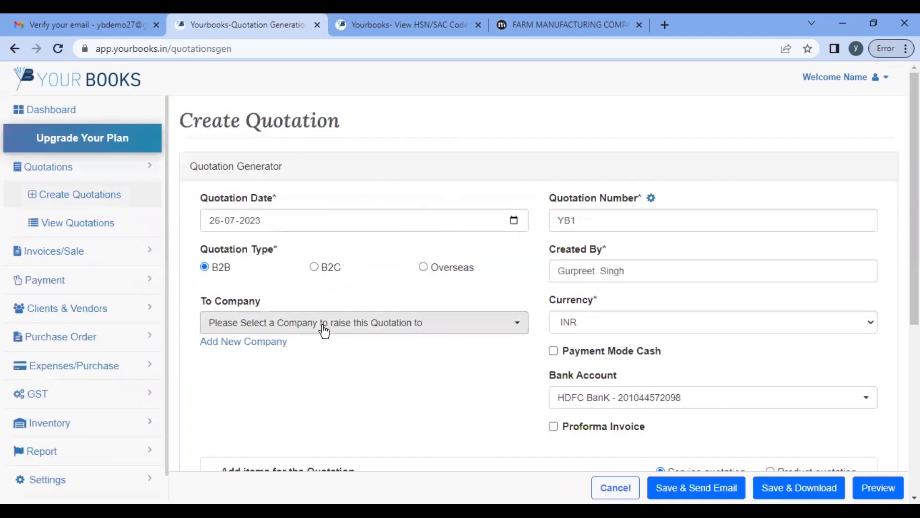
pyautogui.click(324, 329)
# Step: Set FARM MANUFACTURING COMPANY as the recipient and confirm the quotation number is YB1
pyautogui.click(257, 393)
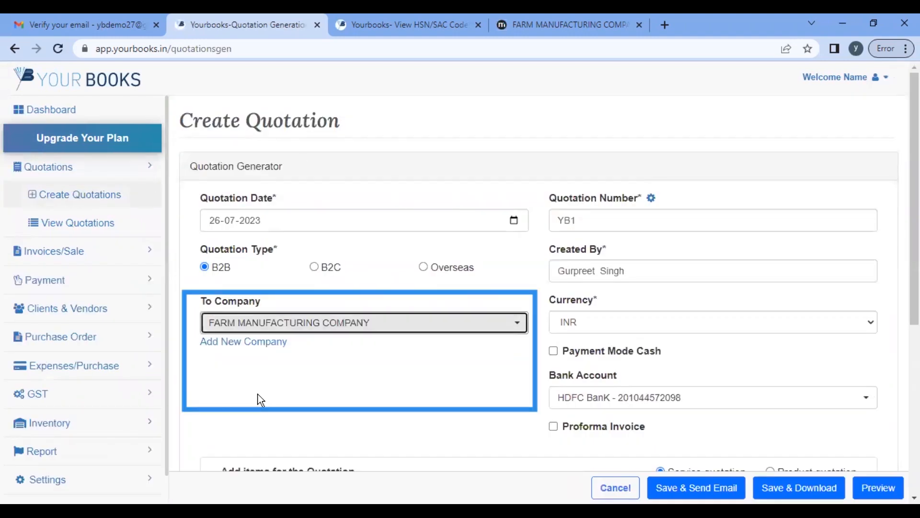
pyautogui.click(590, 225)
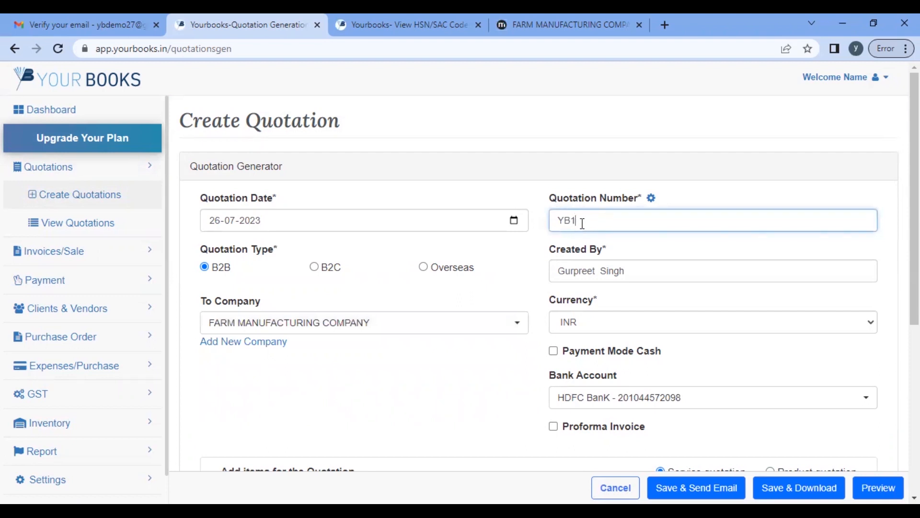
pyautogui.scroll(-1, 582, 224)
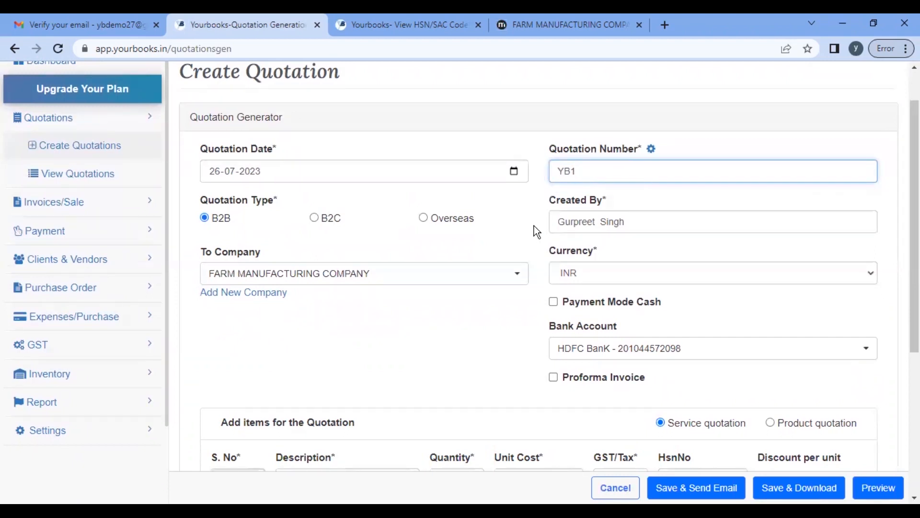
pyautogui.scroll(-2, 534, 223)
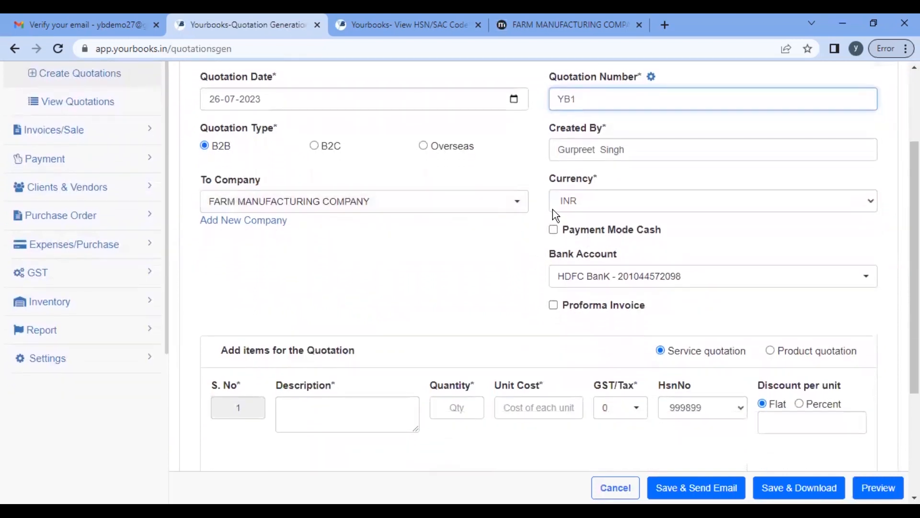
pyautogui.scroll(-1, 456, 308)
pyautogui.scroll(3, 456, 308)
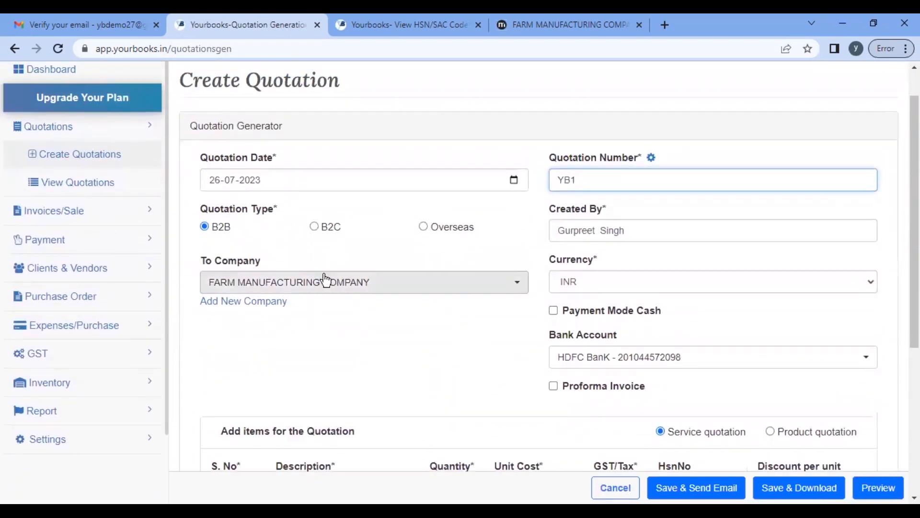
pyautogui.scroll(-2, 433, 332)
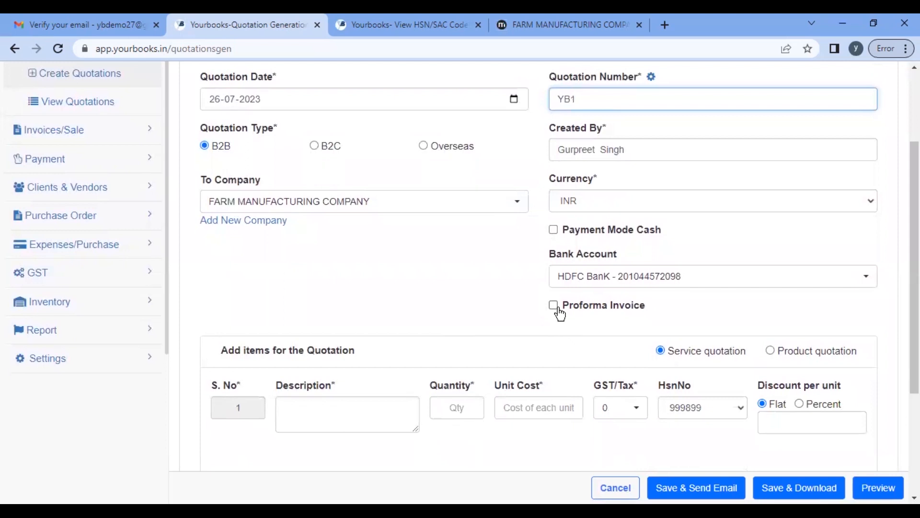
# Step: Tick Proforma Invoice for the quotation, keeping HDFC BanK as its bank account
pyautogui.click(555, 306)
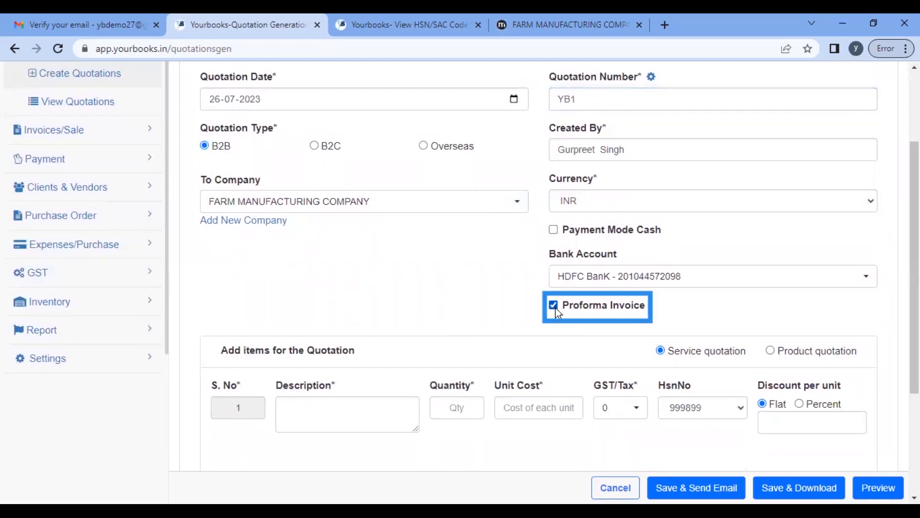
pyautogui.scroll(3, 382, 301)
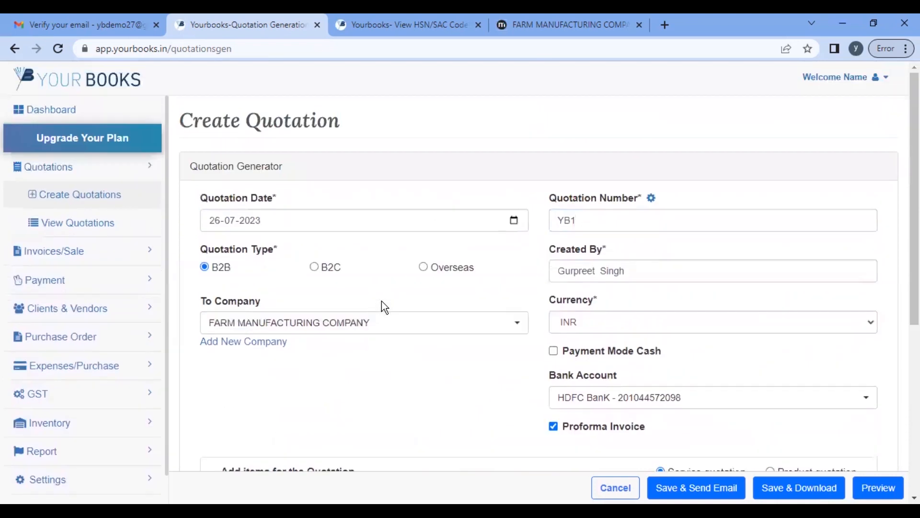
pyautogui.scroll(-3, 382, 302)
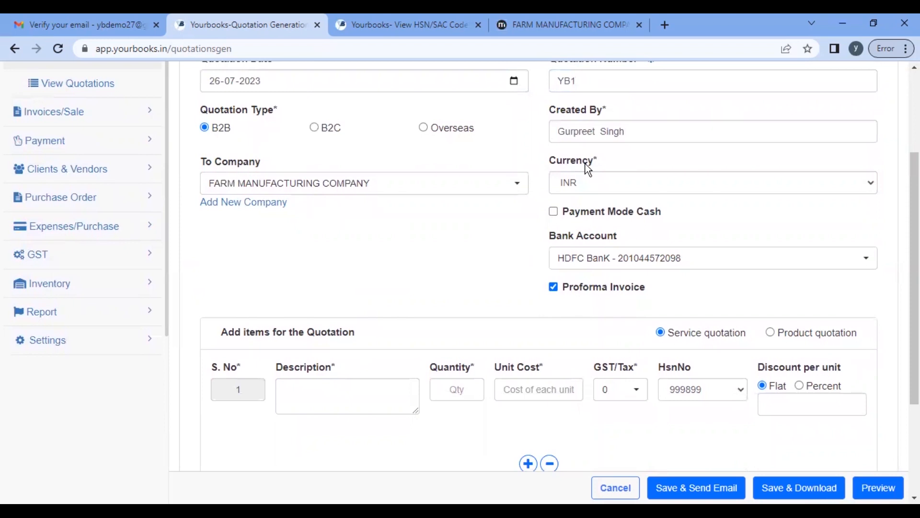
pyautogui.scroll(3, 586, 171)
pyautogui.scroll(-3, 585, 170)
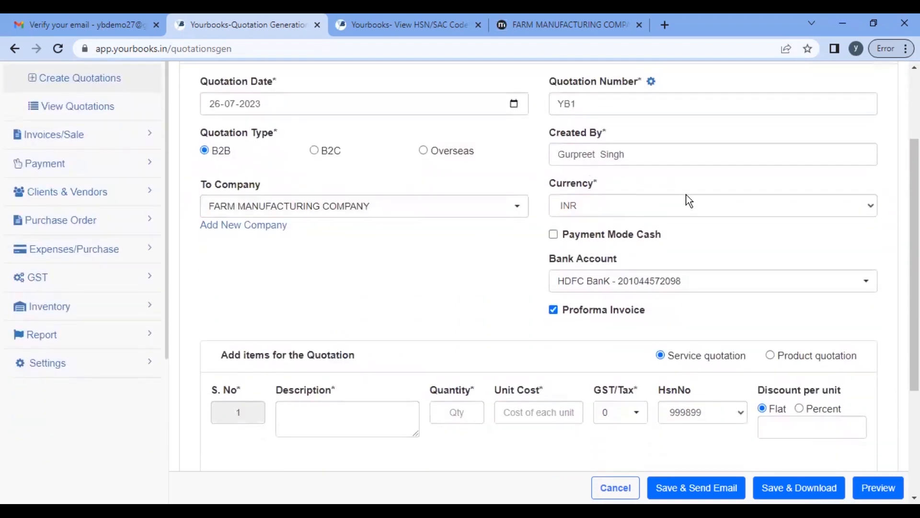
pyautogui.click(554, 235)
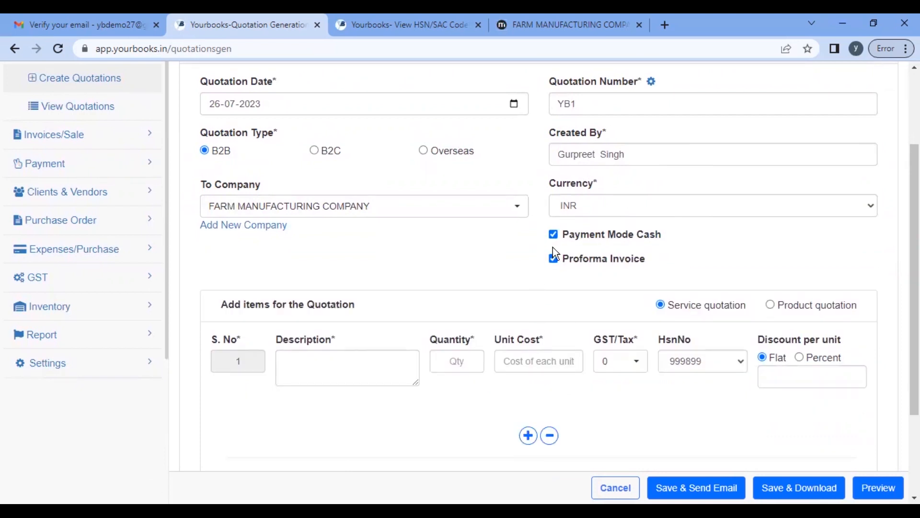
pyautogui.click(554, 235)
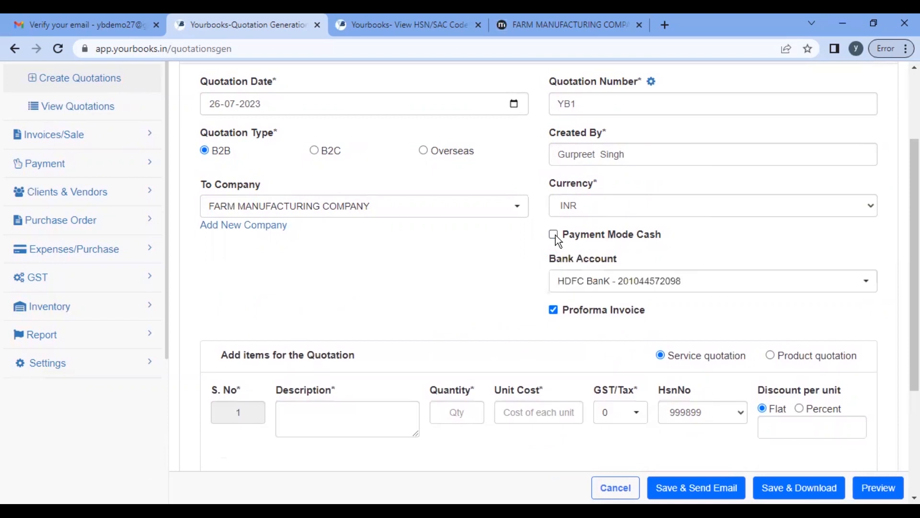
pyautogui.click(721, 292)
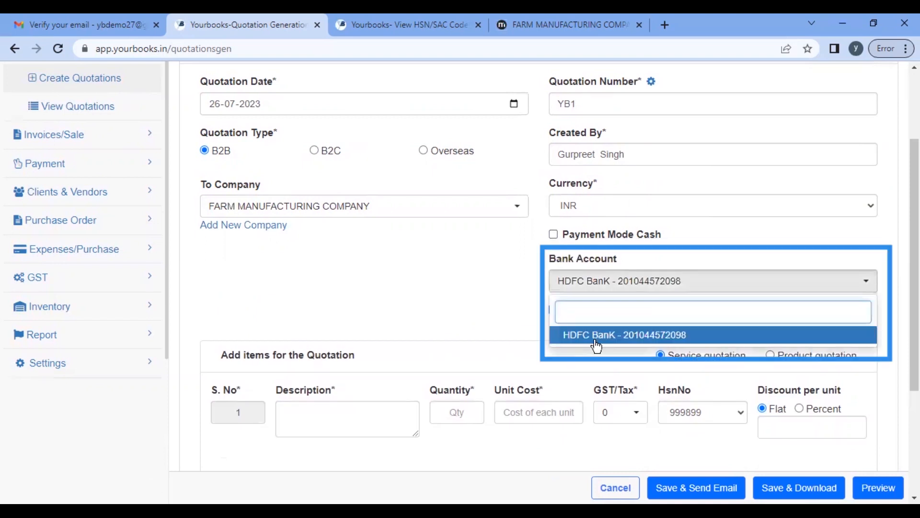
pyautogui.click(626, 336)
pyautogui.scroll(3, 703, 226)
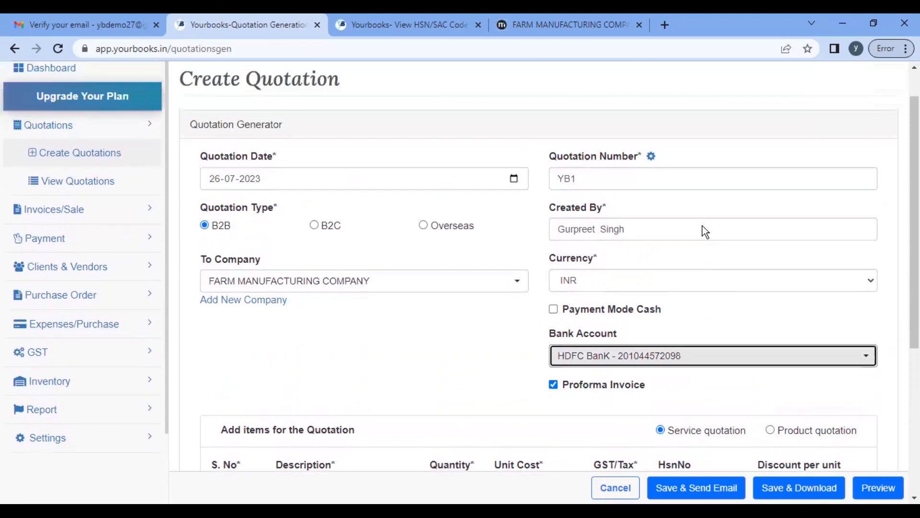
pyautogui.scroll(-4, 703, 225)
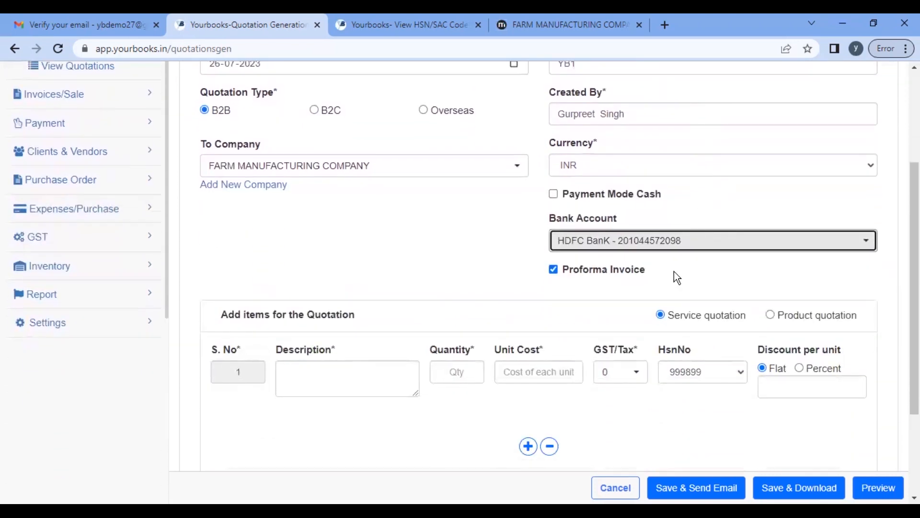
pyautogui.scroll(-2, 674, 270)
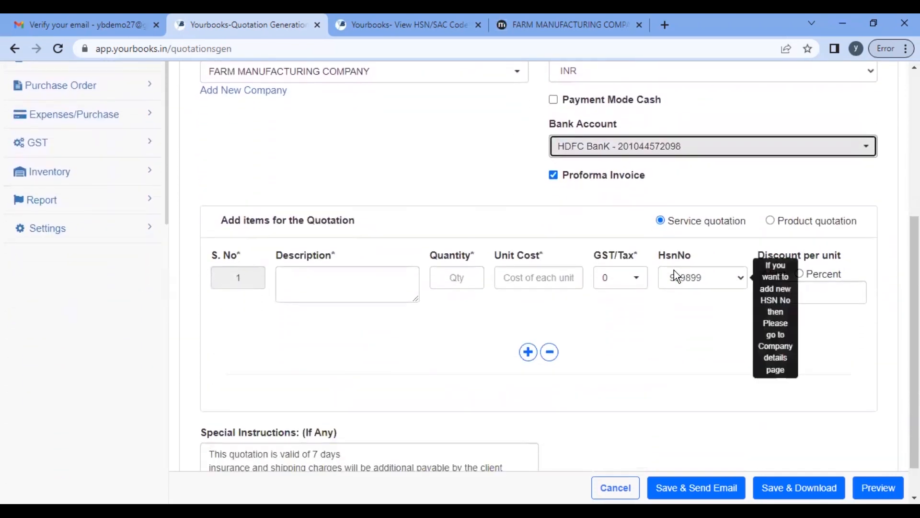
pyautogui.scroll(1, 674, 270)
pyautogui.scroll(3, 674, 269)
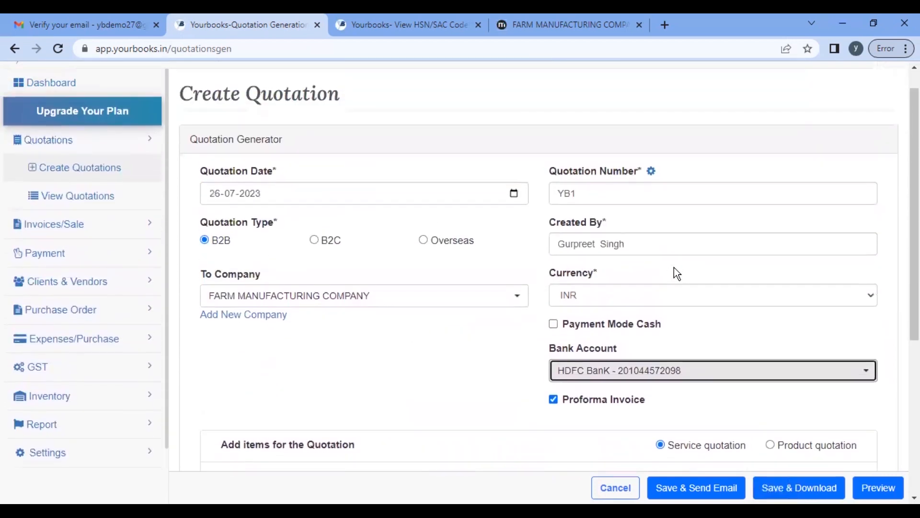
pyautogui.click(675, 273)
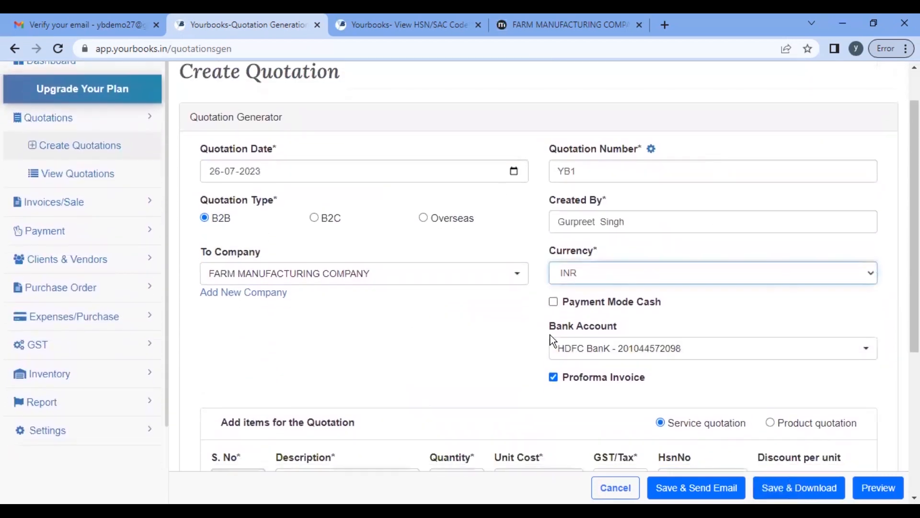
pyautogui.scroll(-1, 396, 396)
pyautogui.scroll(1, 396, 396)
pyautogui.scroll(-1, 396, 396)
pyautogui.scroll(-2, 396, 390)
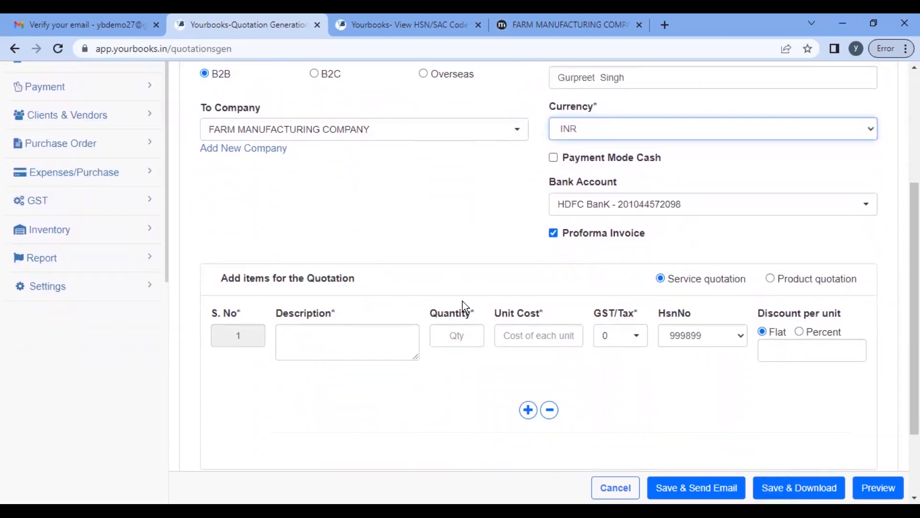
# Step: Try the Product quotation option and its Select product list for the first item
pyautogui.click(343, 337)
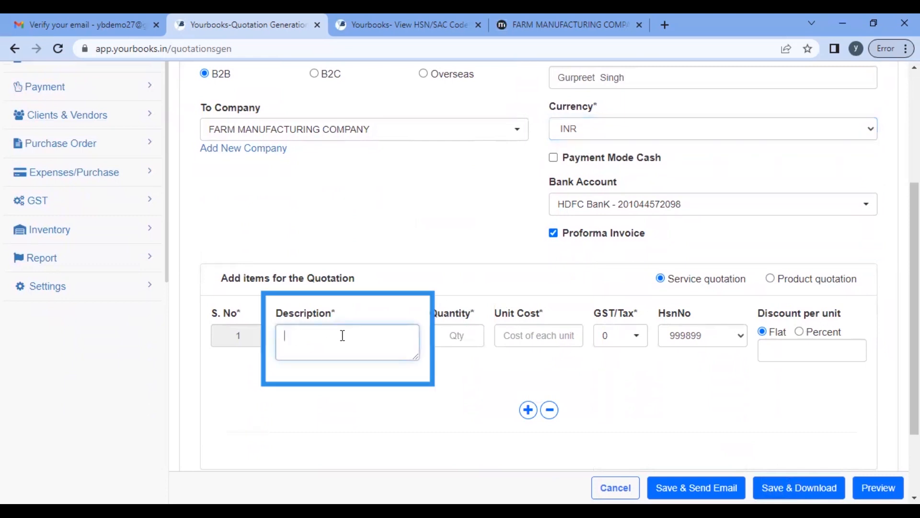
pyautogui.scroll(-2, 343, 335)
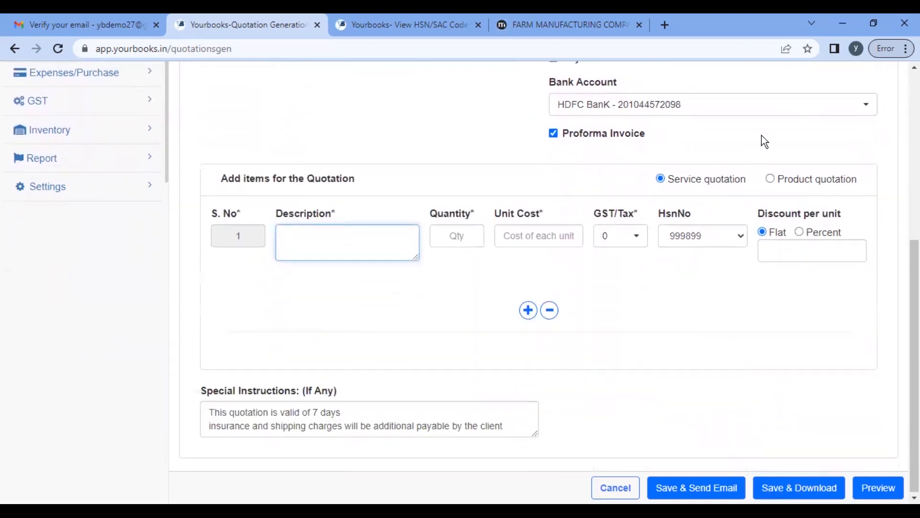
pyautogui.scroll(3, 761, 136)
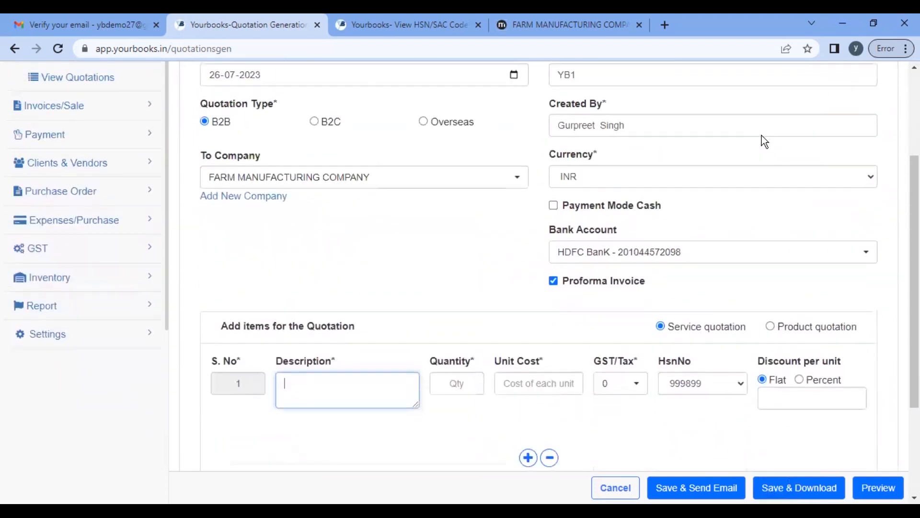
pyautogui.click(772, 327)
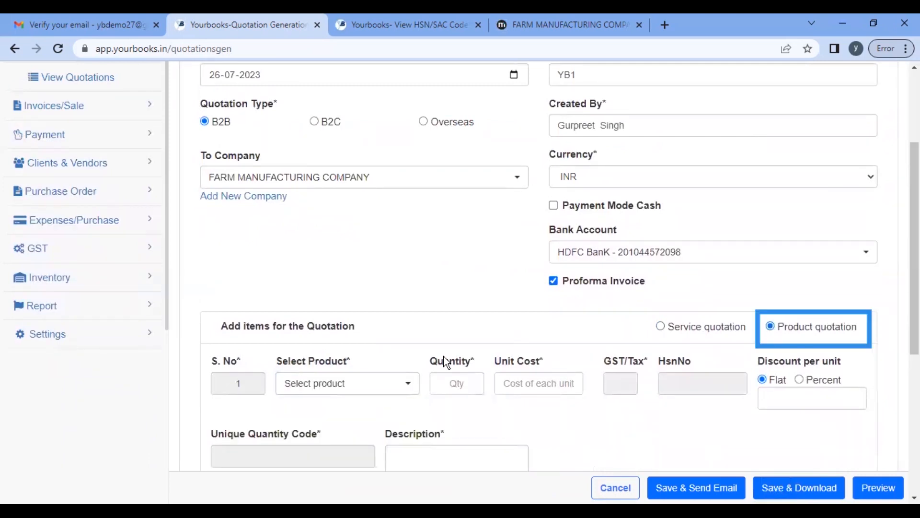
pyautogui.click(402, 386)
pyautogui.scroll(-6, 402, 392)
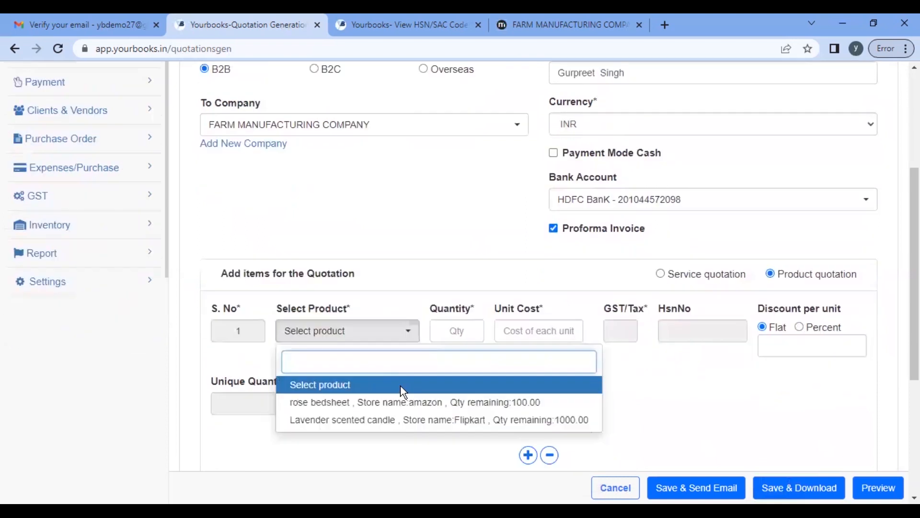
# Step: Set the first service item's GST/Tax rate to 18
pyautogui.click(683, 183)
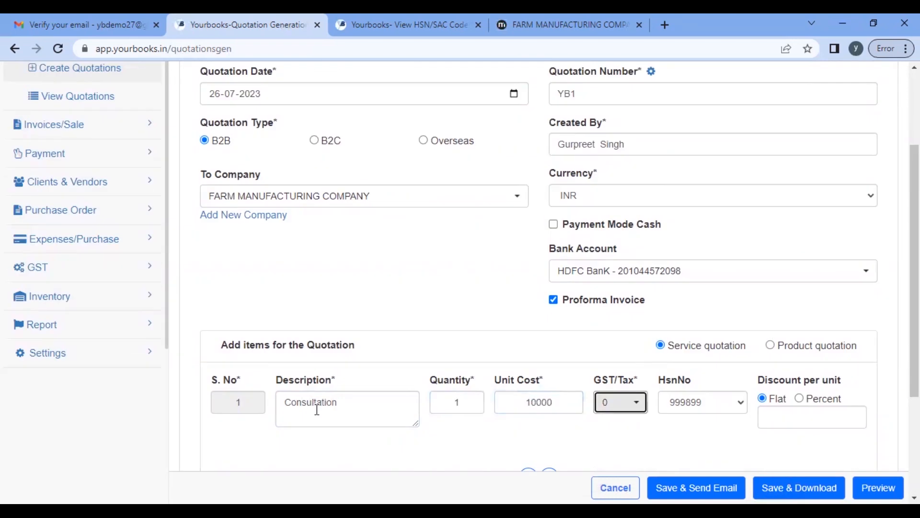
pyautogui.write('18')
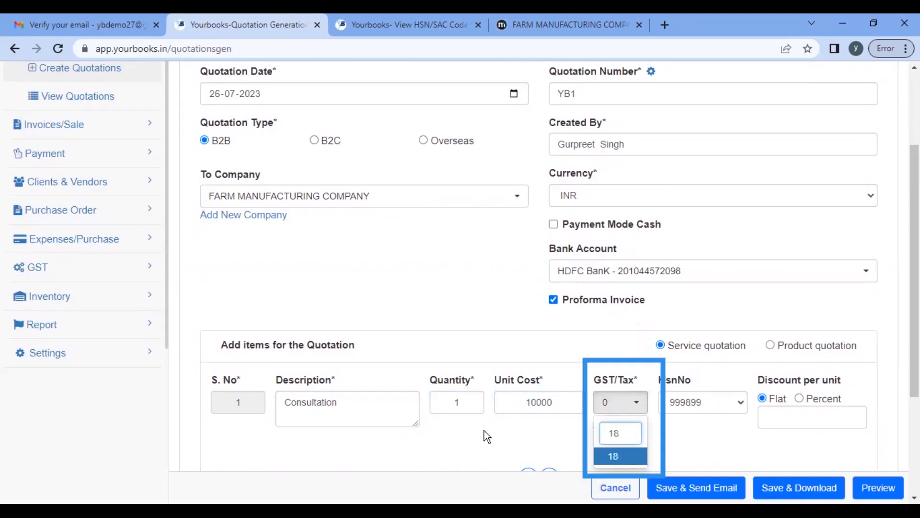
pyautogui.press('Return')
pyautogui.scroll(-3, 746, 437)
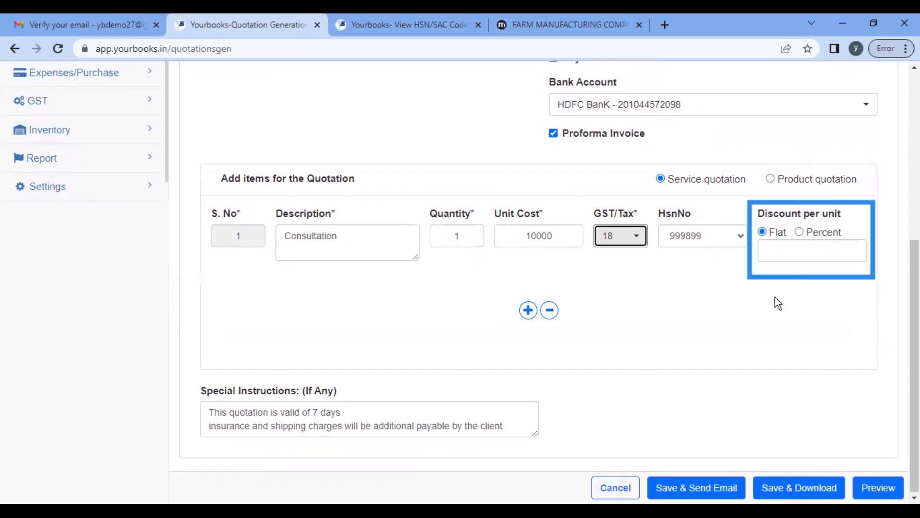
# Step: Discard a blank extra item row, then save YB1 and download it as PDF
pyautogui.click(528, 310)
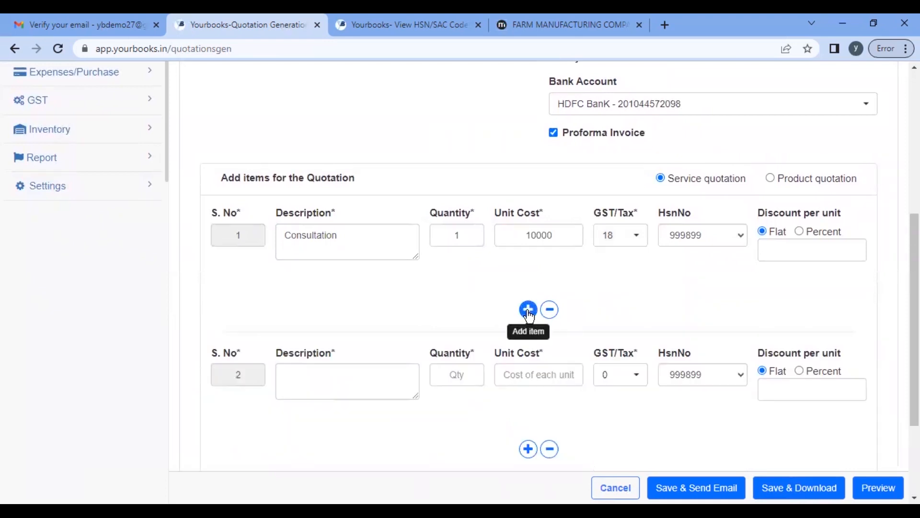
pyautogui.click(329, 385)
pyautogui.scroll(-3, 330, 385)
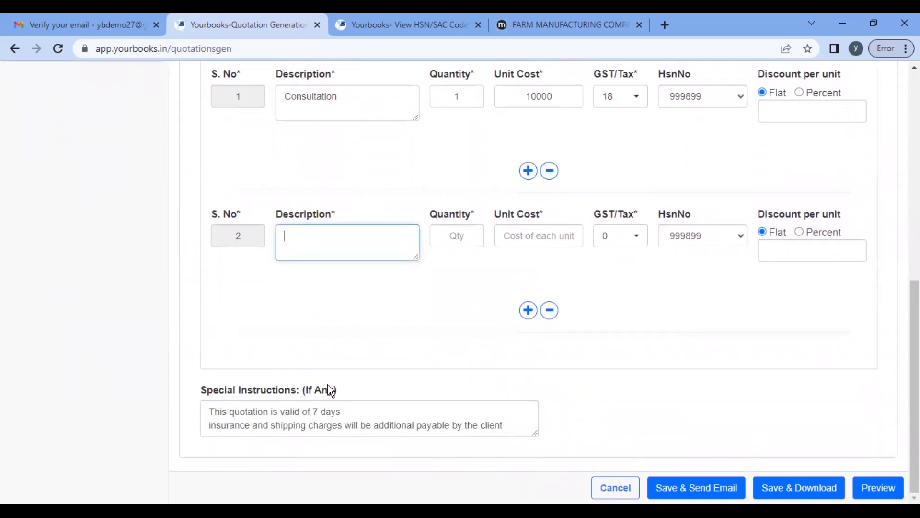
pyautogui.click(549, 310)
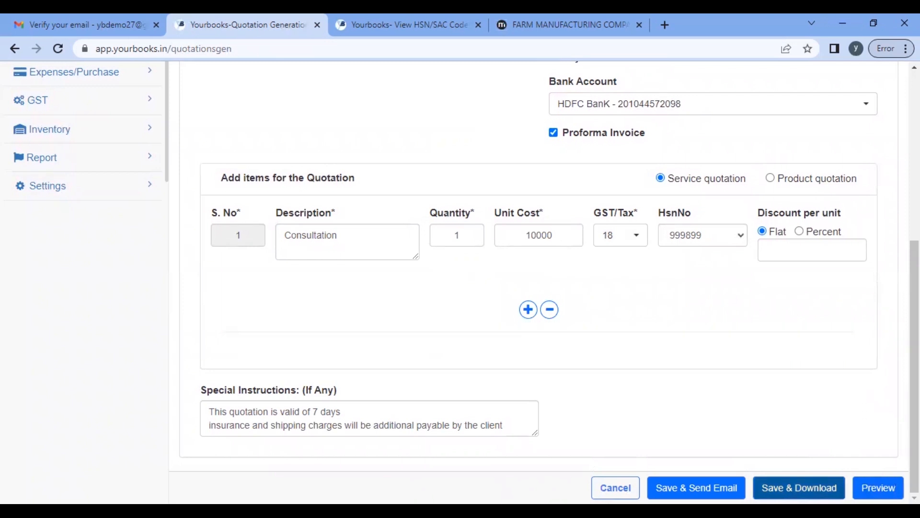
pyautogui.click(799, 487)
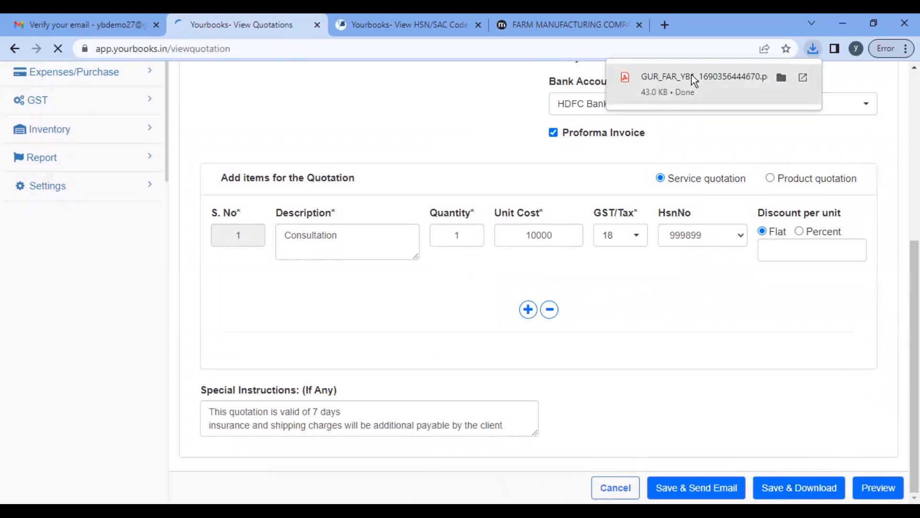
pyautogui.click(692, 76)
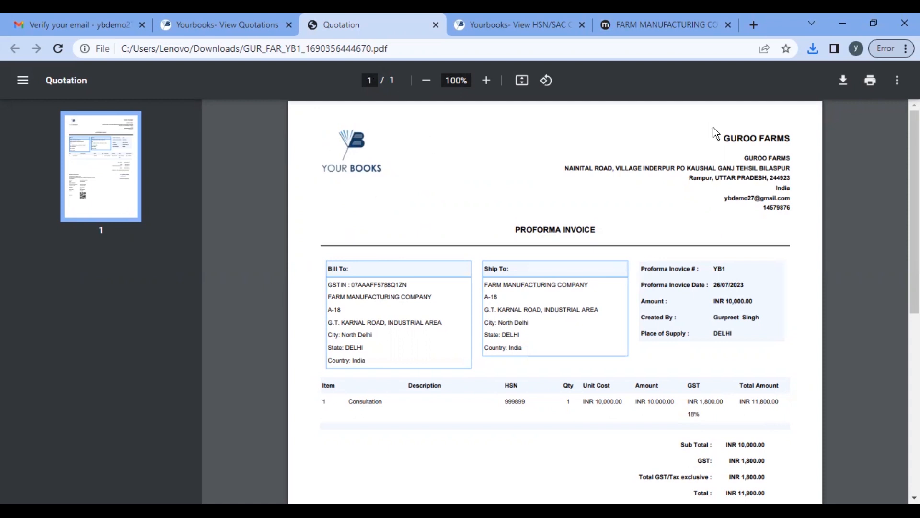
# Step: Select the seller's address block and the PROFORMA INVOICE heading in the PDF
pyautogui.moveTo(737, 143); pyautogui.dragTo(793, 208)
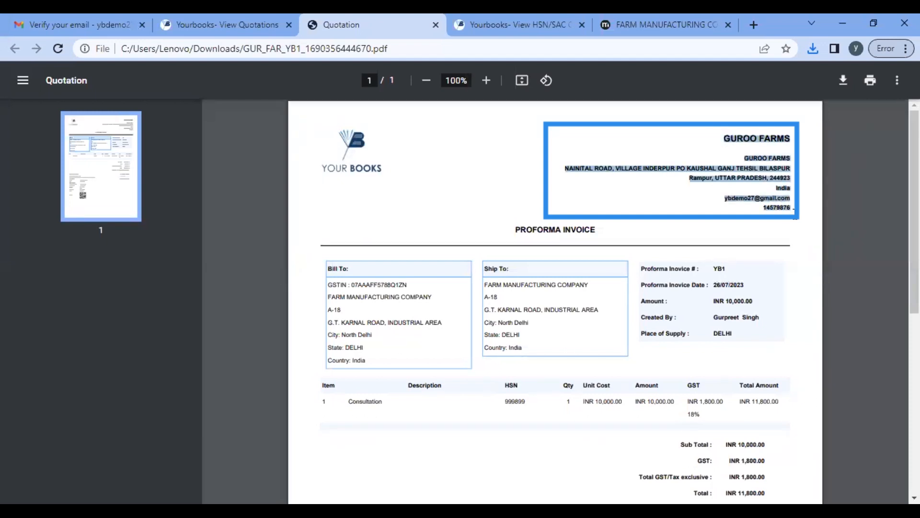
pyautogui.moveTo(513, 230); pyautogui.dragTo(608, 233)
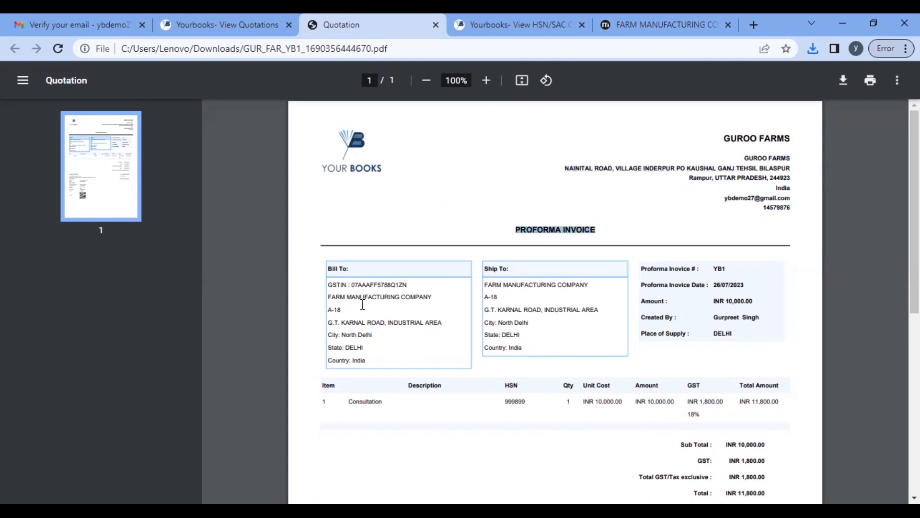
pyautogui.scroll(-1, 526, 341)
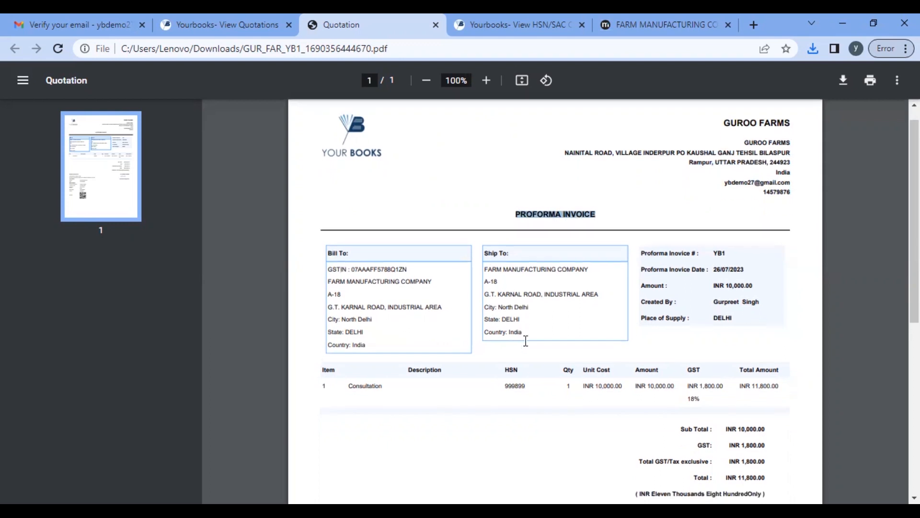
pyautogui.scroll(-2, 526, 341)
pyautogui.click(712, 151)
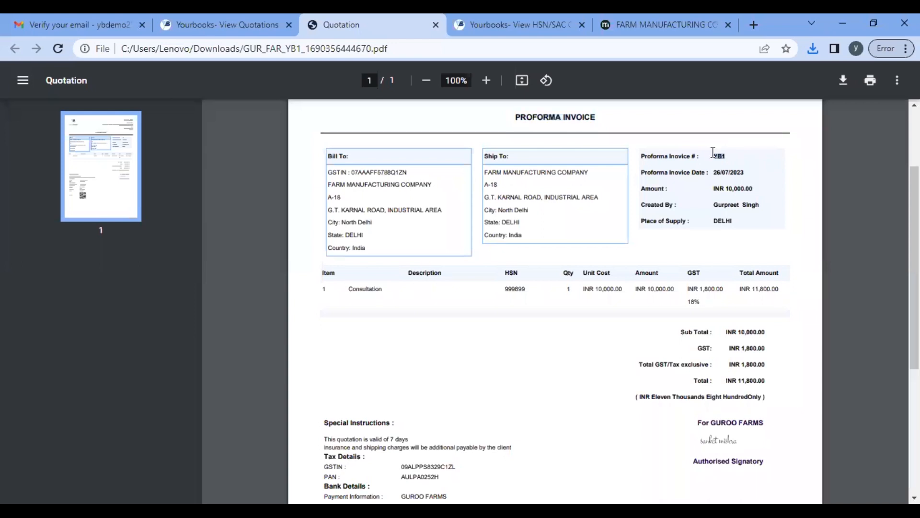
pyautogui.scroll(-1, 701, 182)
# Step: Scroll through the INR 11,800.00 invoice to check the payment QR code and signatory block
pyautogui.moveTo(714, 121); pyautogui.dragTo(761, 146)
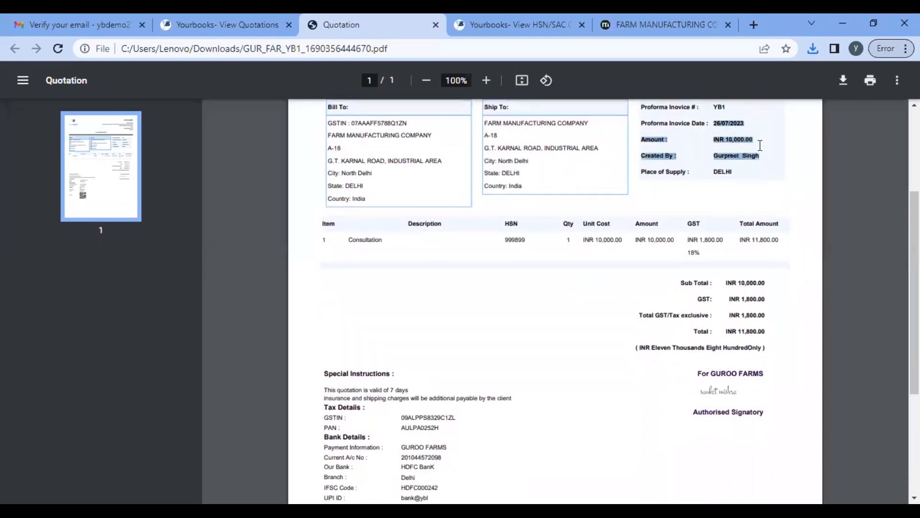
pyautogui.scroll(-3, 747, 177)
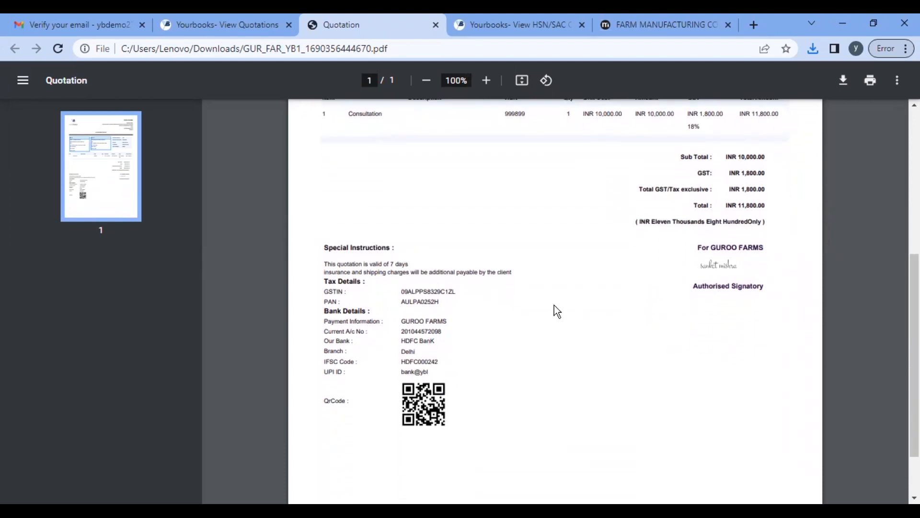
pyautogui.scroll(-2, 491, 337)
pyautogui.click(417, 346)
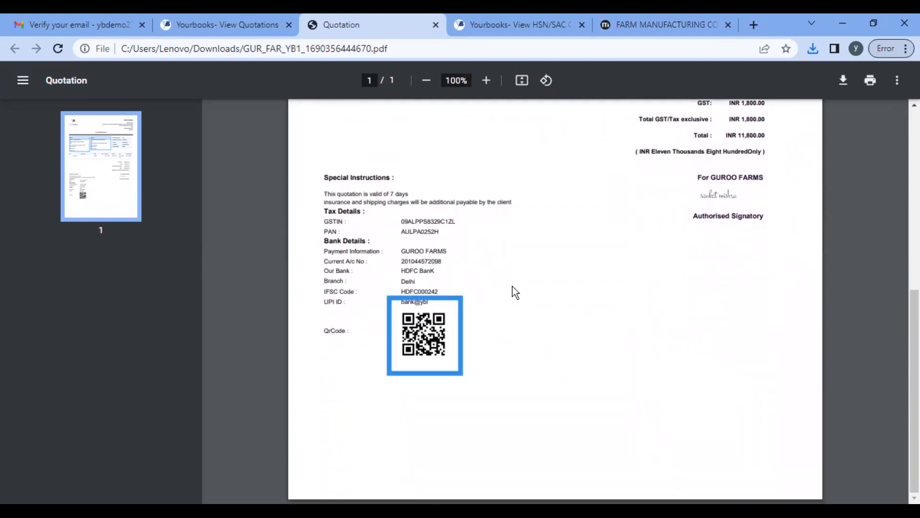
pyautogui.click(714, 197)
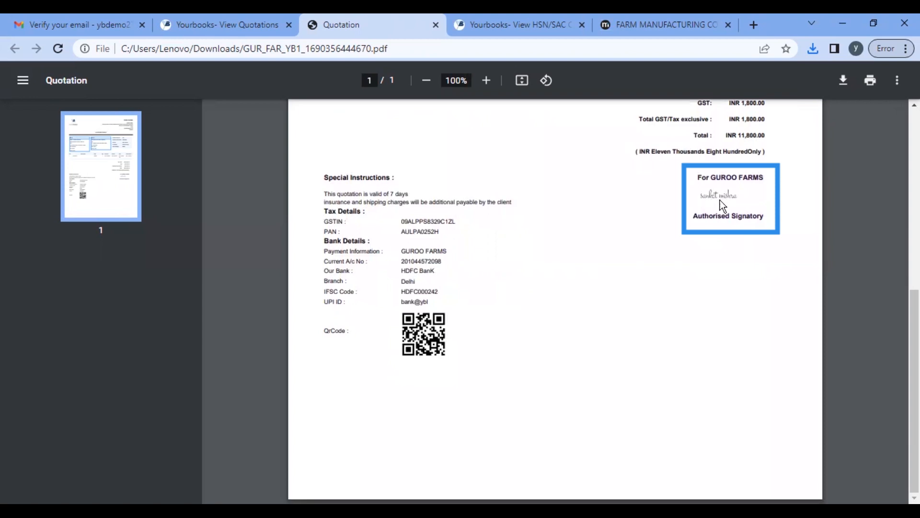
pyautogui.scroll(5, 717, 199)
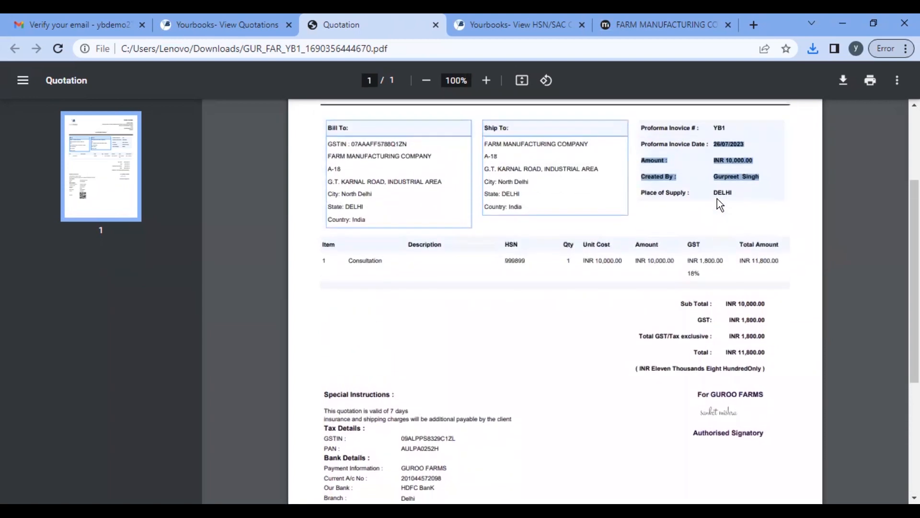
pyautogui.scroll(-4, 717, 199)
pyautogui.scroll(-2, 696, 288)
pyautogui.scroll(5, 695, 292)
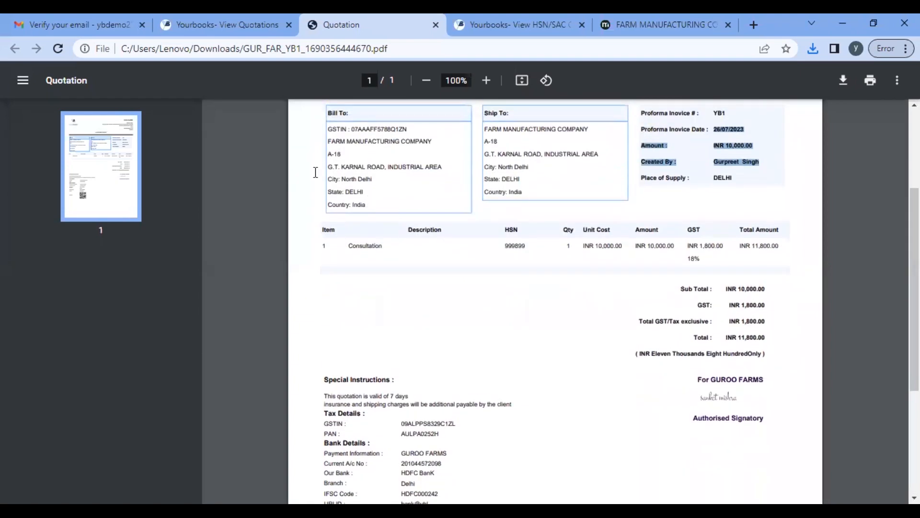
pyautogui.click(215, 27)
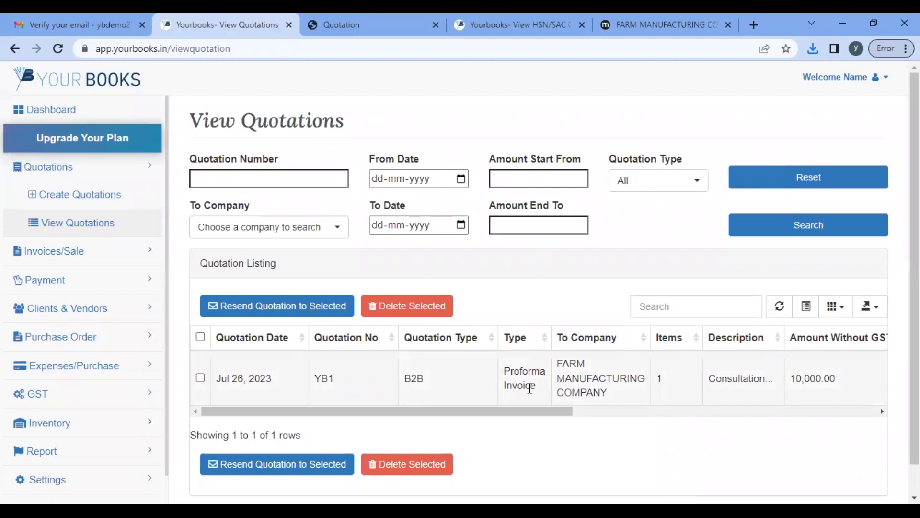
# Step: Scroll the Quotation Listing sideways to check YB1's total of INR 11,800.00
pyautogui.hscroll(5, 530, 388)
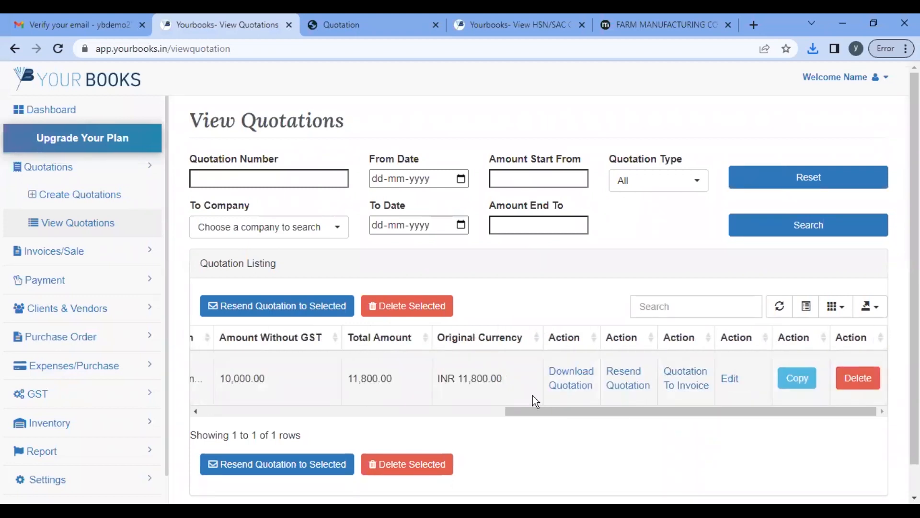
pyautogui.hscroll(-5, 402, 391)
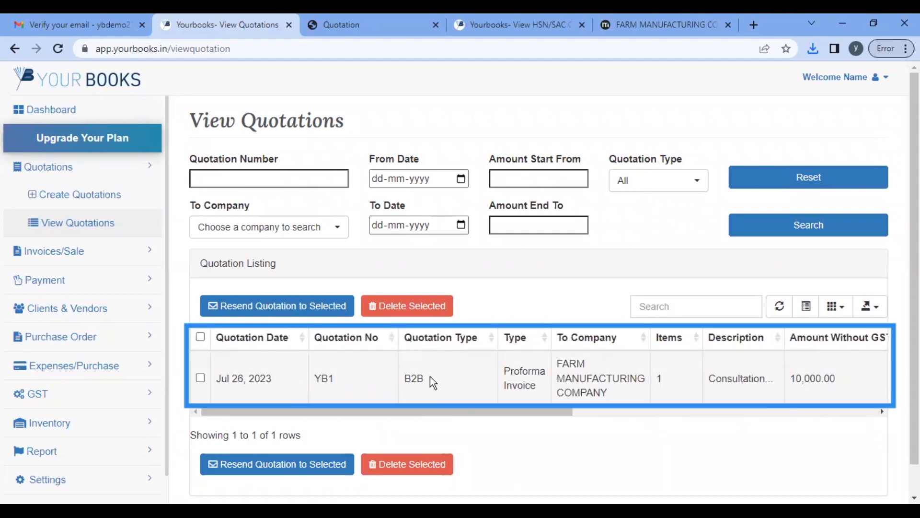
pyautogui.hscroll(2, 431, 379)
pyautogui.hscroll(8, 430, 376)
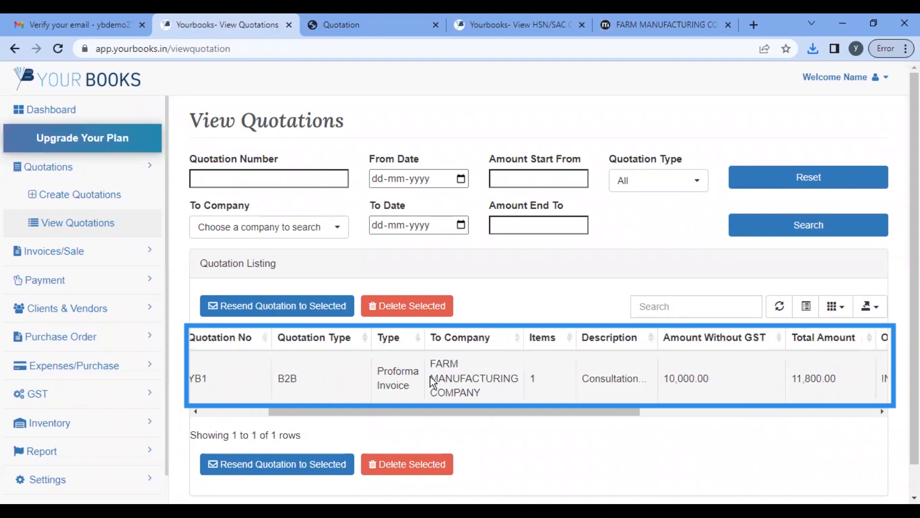
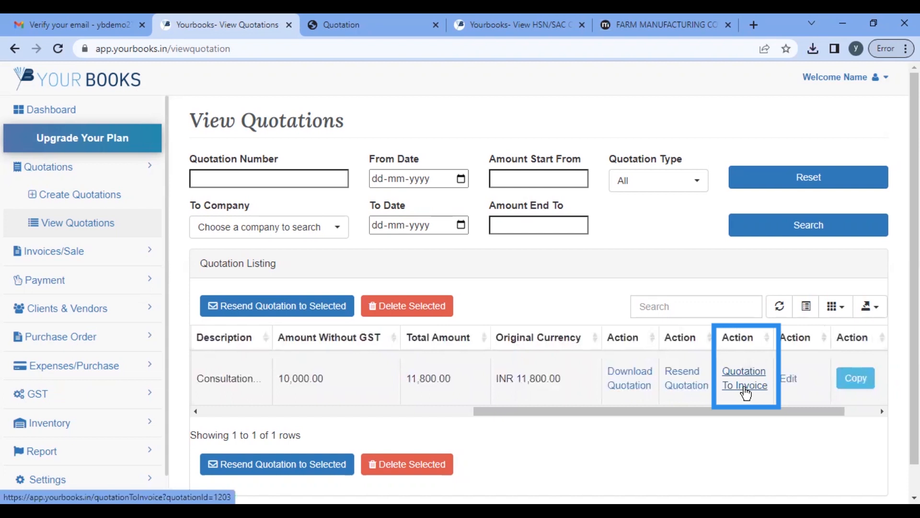
# Step: Convert the consultation quotation into invoice YB1 and enable Recurring Invoices
pyautogui.click(745, 386)
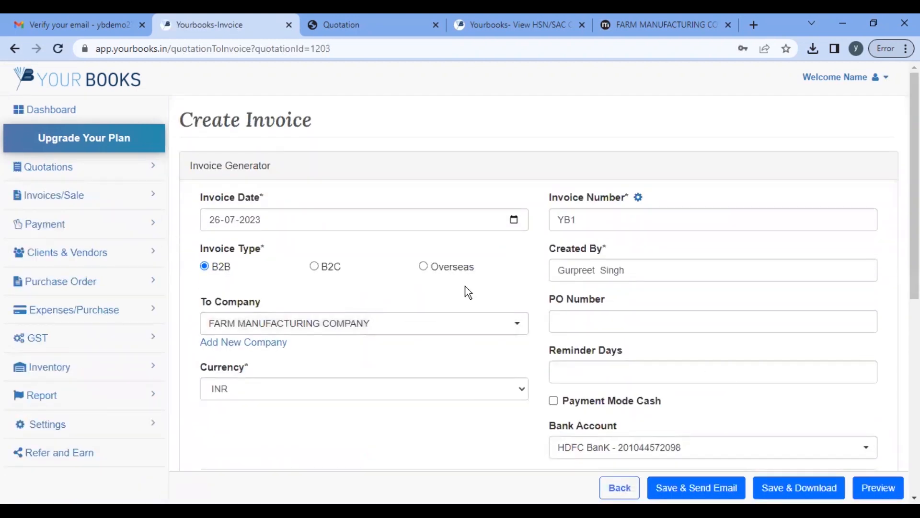
pyautogui.scroll(-5, 467, 288)
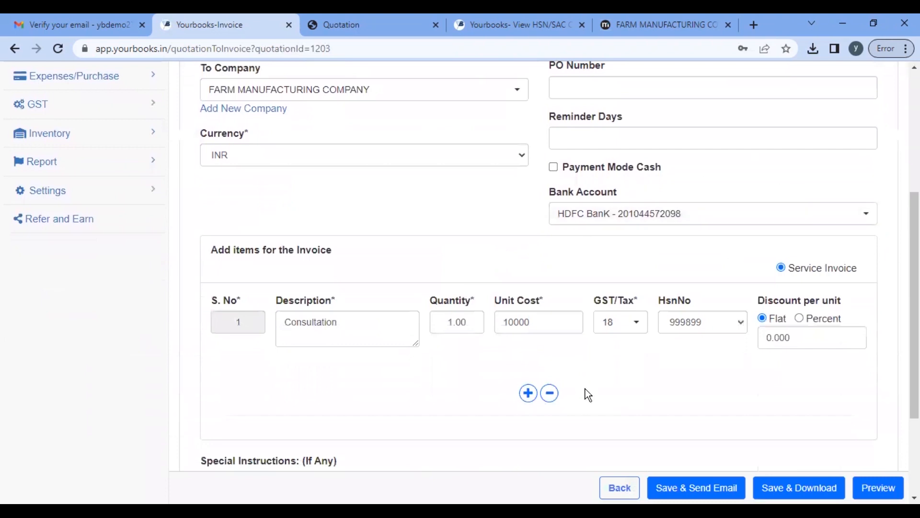
pyautogui.scroll(-3, 586, 389)
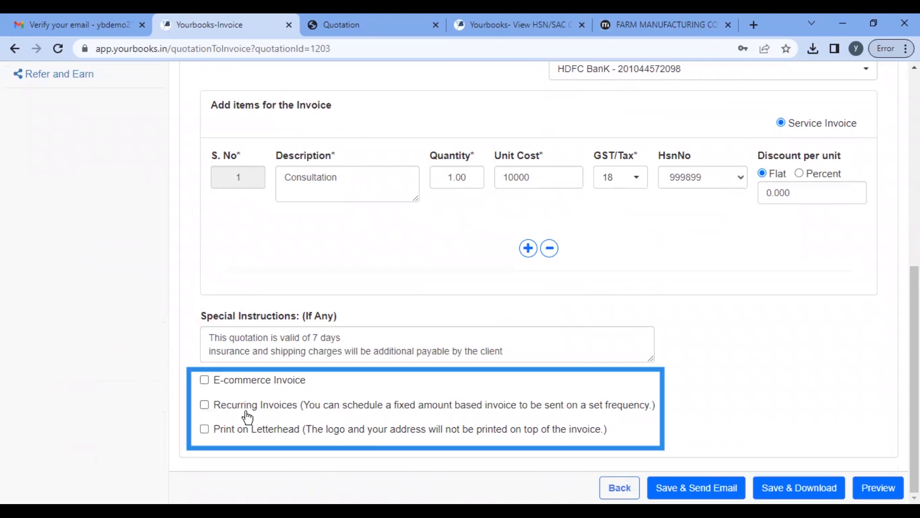
pyautogui.click(205, 408)
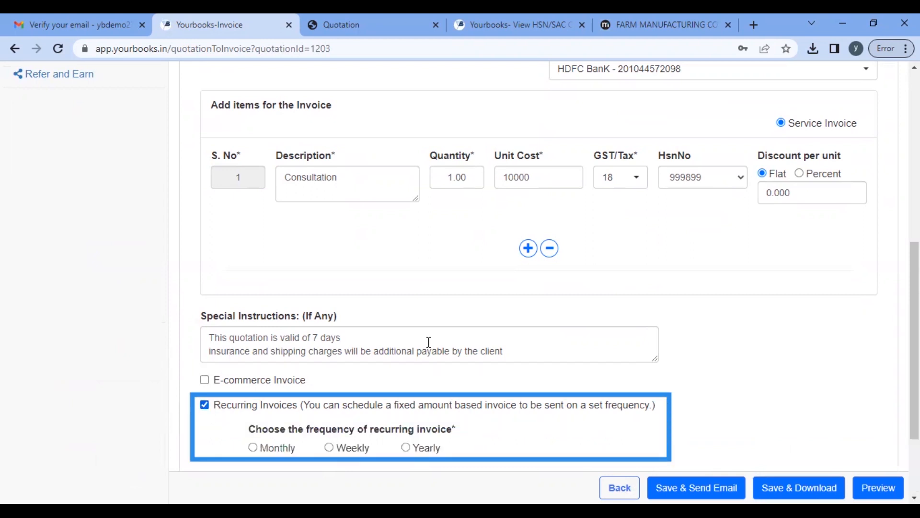
pyautogui.scroll(-3, 429, 342)
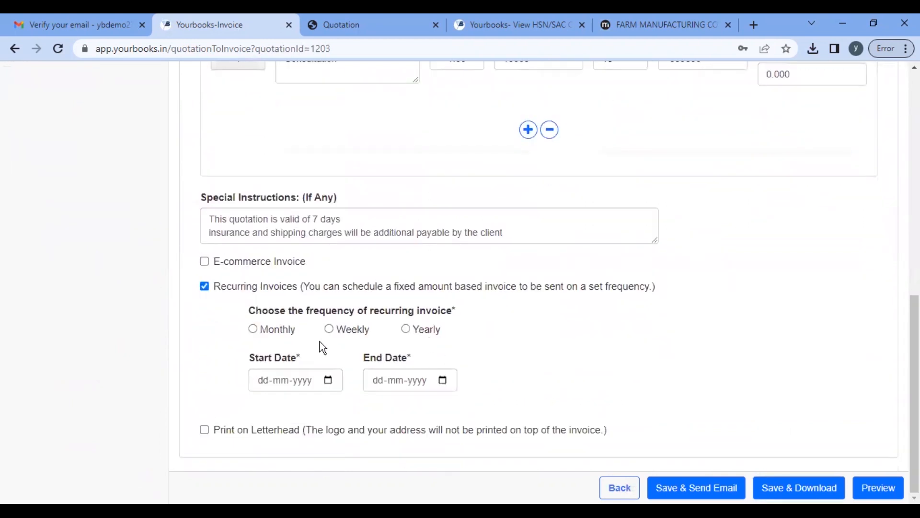
# Step: Set invoice YB1 to recur monthly, starting 01-08-2023
pyautogui.click(253, 329)
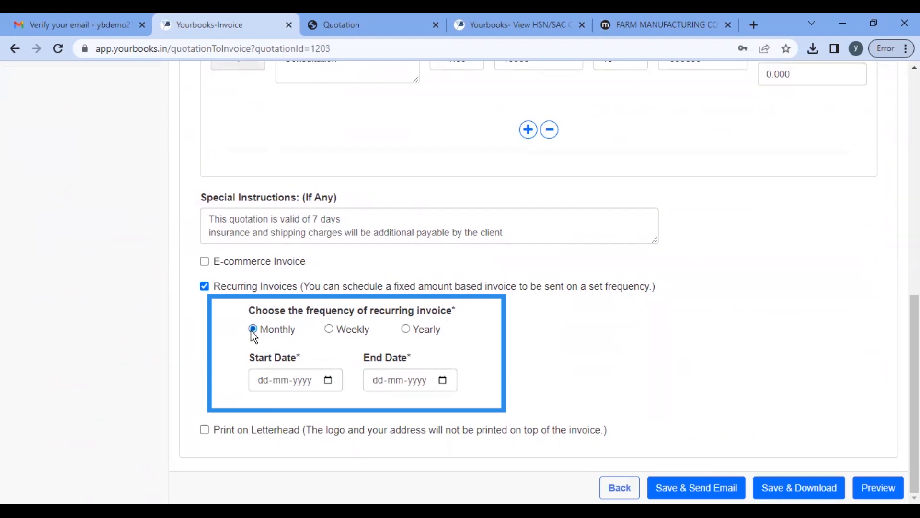
pyautogui.click(329, 382)
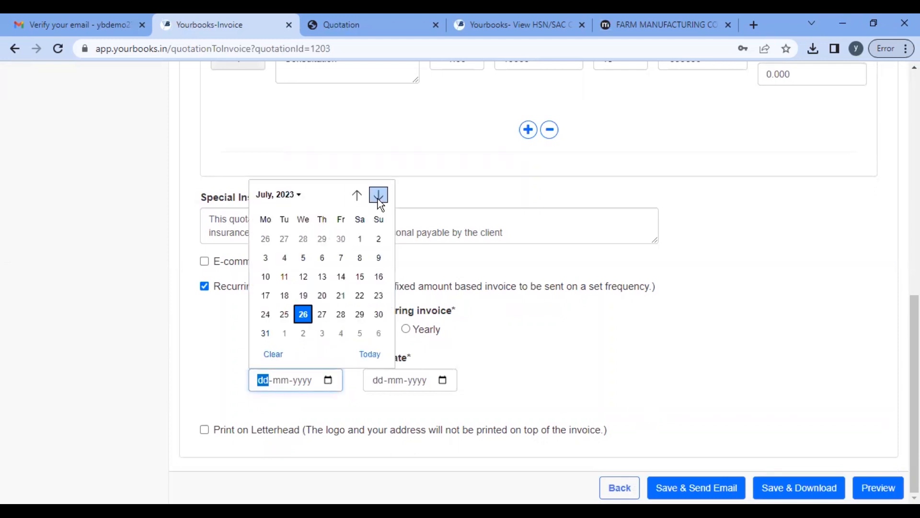
pyautogui.click(378, 195)
pyautogui.click(284, 239)
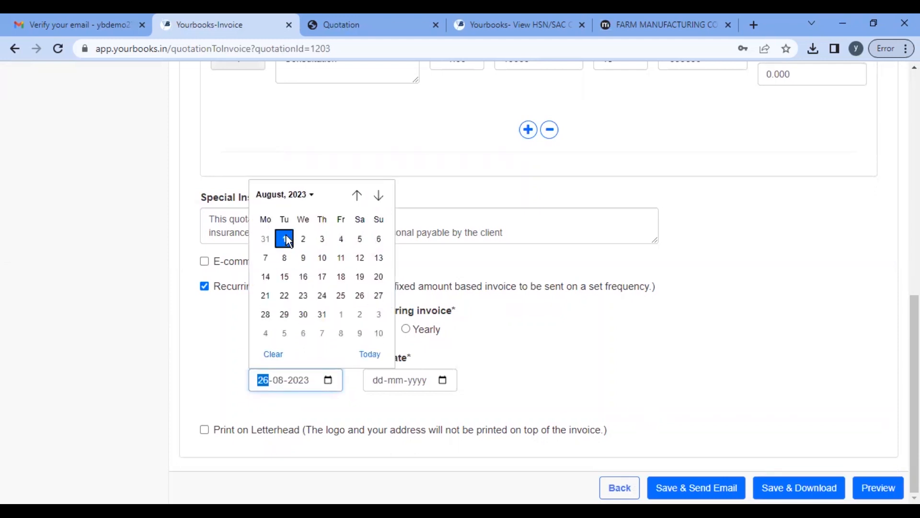
# Step: Set the recurrence end date to 01-10-2023, then save and download the invoice
pyautogui.click(443, 382)
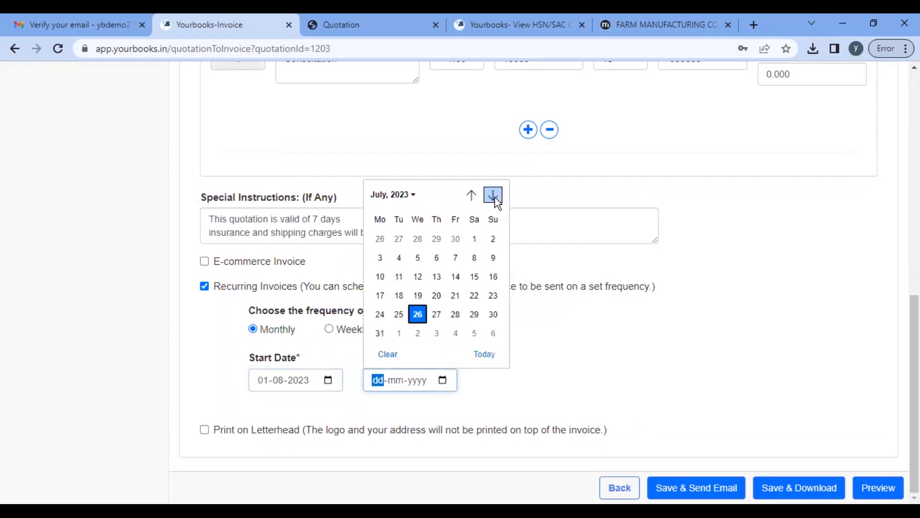
pyautogui.click(493, 195)
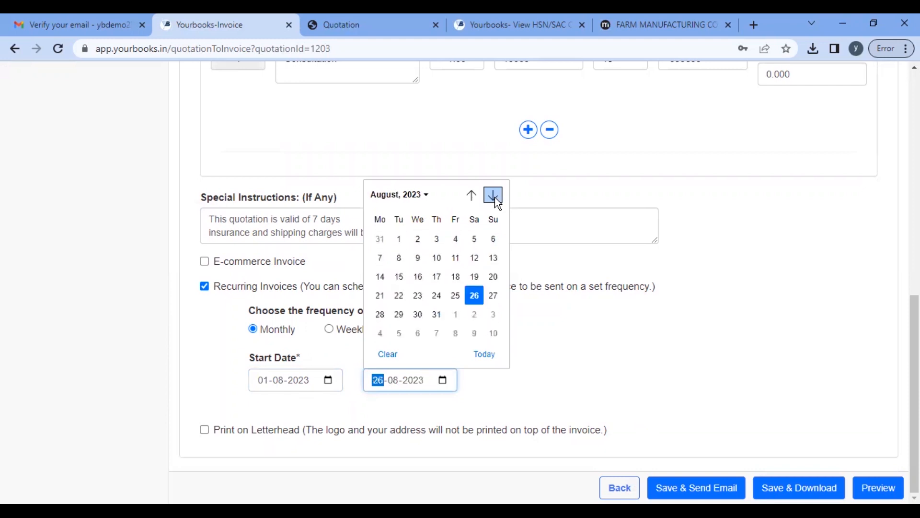
pyautogui.click(495, 197)
pyautogui.click(495, 198)
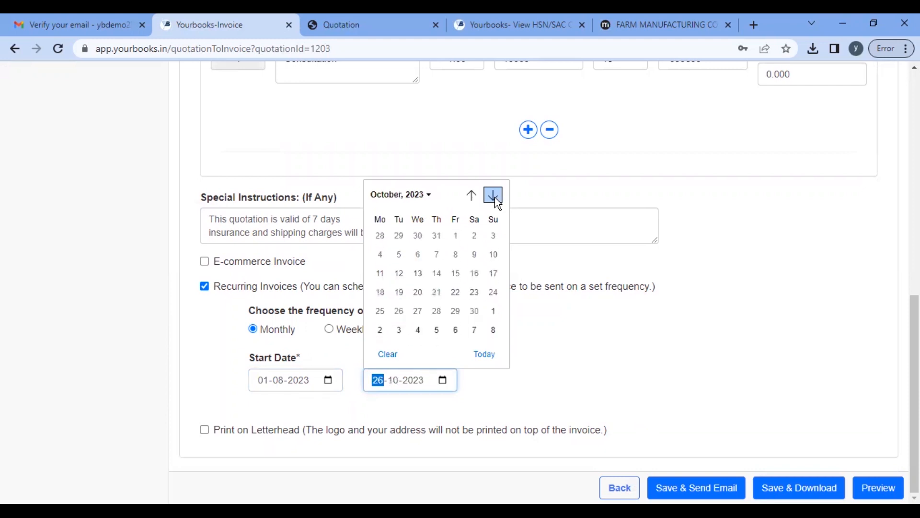
pyautogui.click(494, 242)
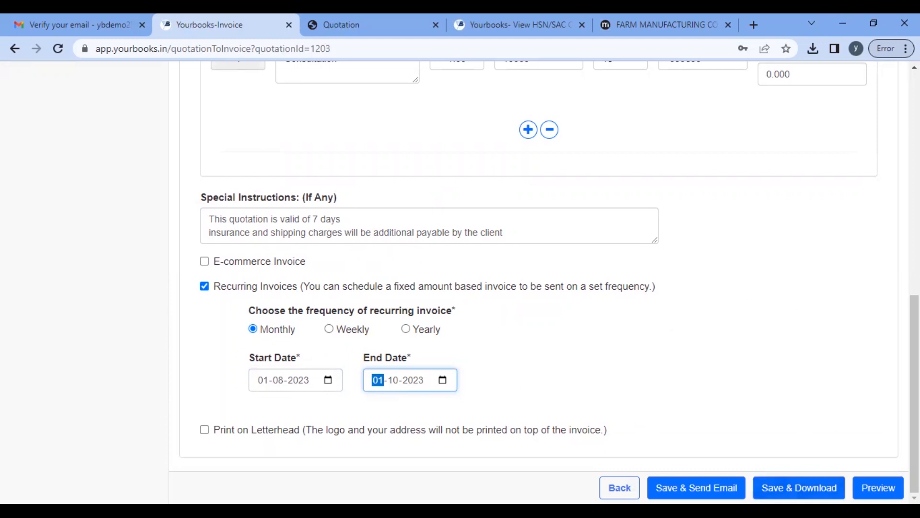
pyautogui.click(799, 487)
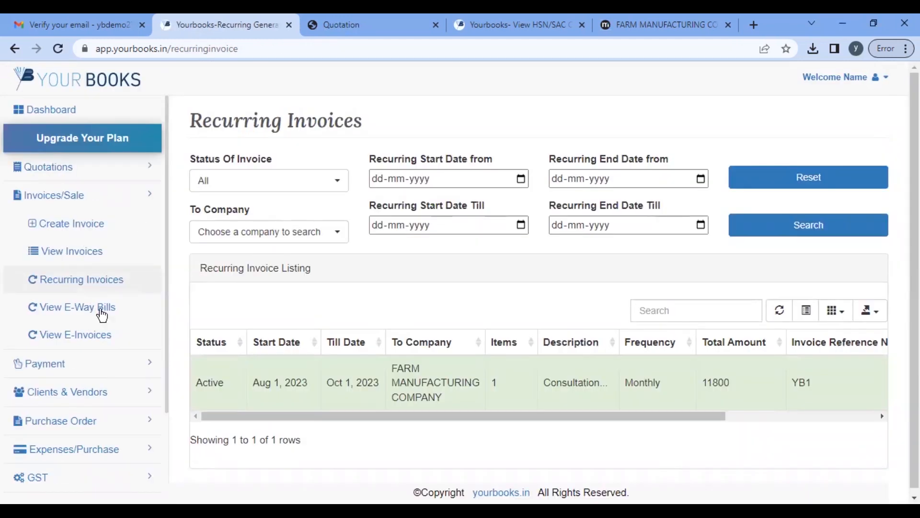
pyautogui.click(84, 286)
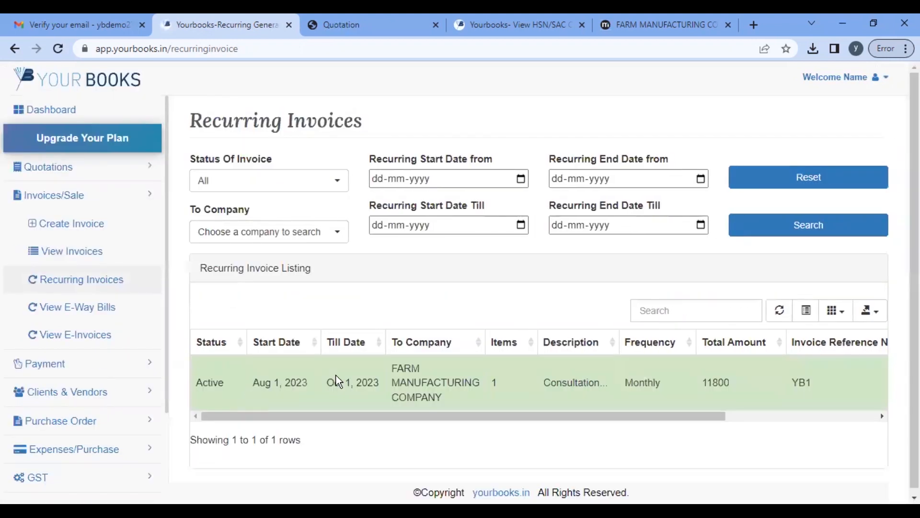
pyautogui.hscroll(5, 528, 364)
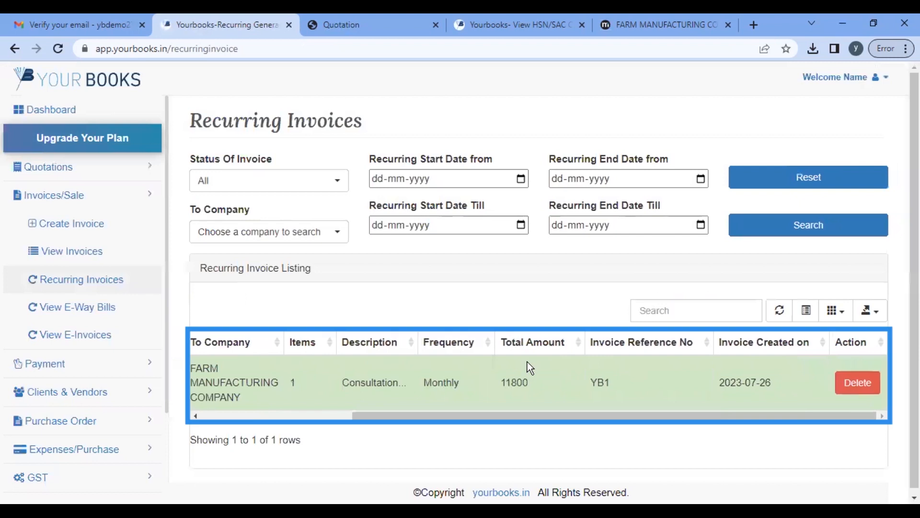
pyautogui.hscroll(-5, 392, 400)
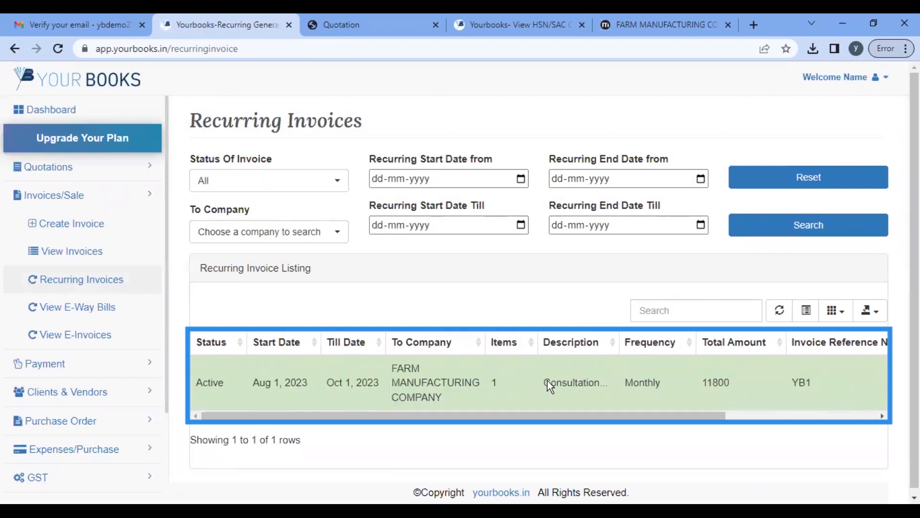
pyautogui.hscroll(5, 548, 381)
pyautogui.hscroll(-5, 548, 381)
pyautogui.hscroll(3, 548, 381)
pyautogui.hscroll(-3, 548, 380)
pyautogui.hscroll(5, 547, 380)
pyautogui.hscroll(-2, 548, 380)
pyautogui.hscroll(3, 548, 381)
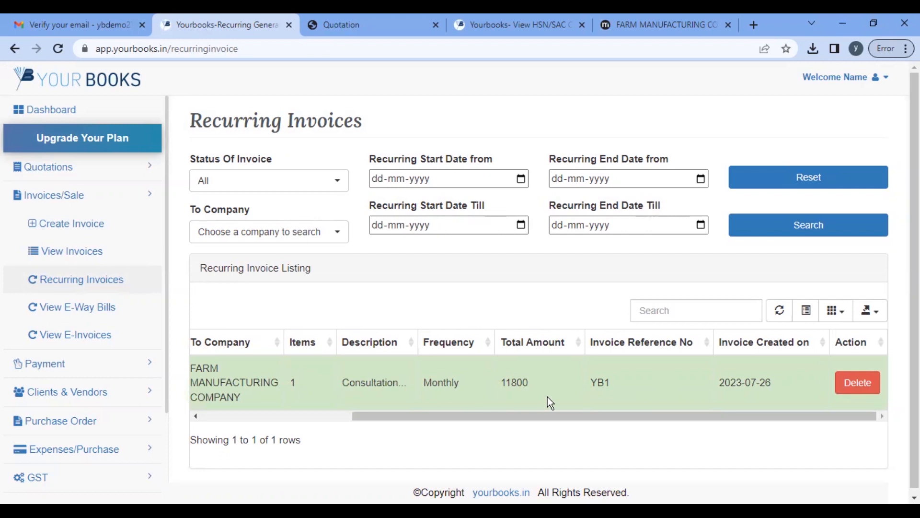
pyautogui.hscroll(-5, 548, 400)
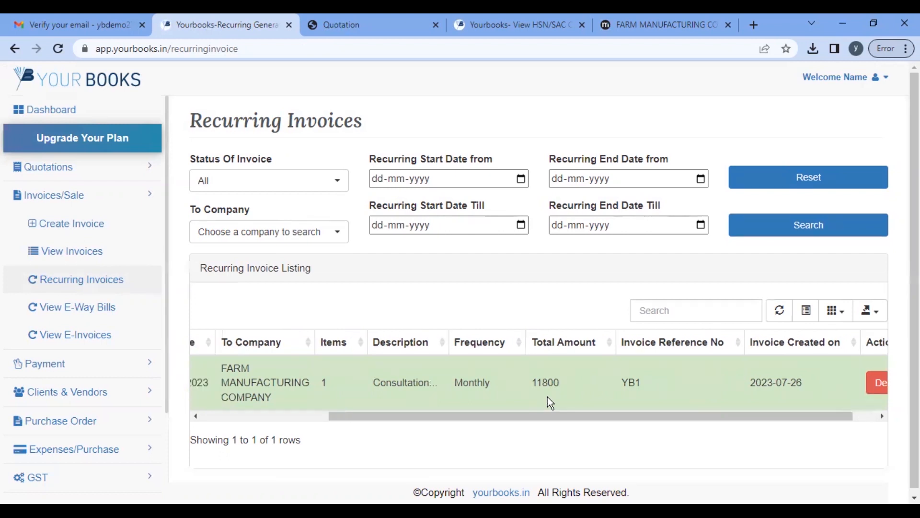
# Step: Start a new B2C quotation for the saved unregistered customer
pyautogui.click(89, 168)
pyautogui.click(93, 198)
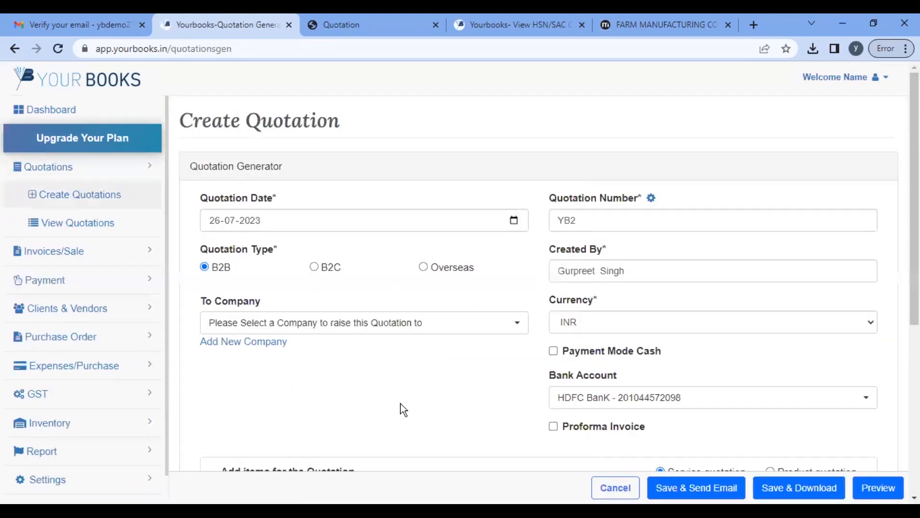
pyautogui.click(315, 266)
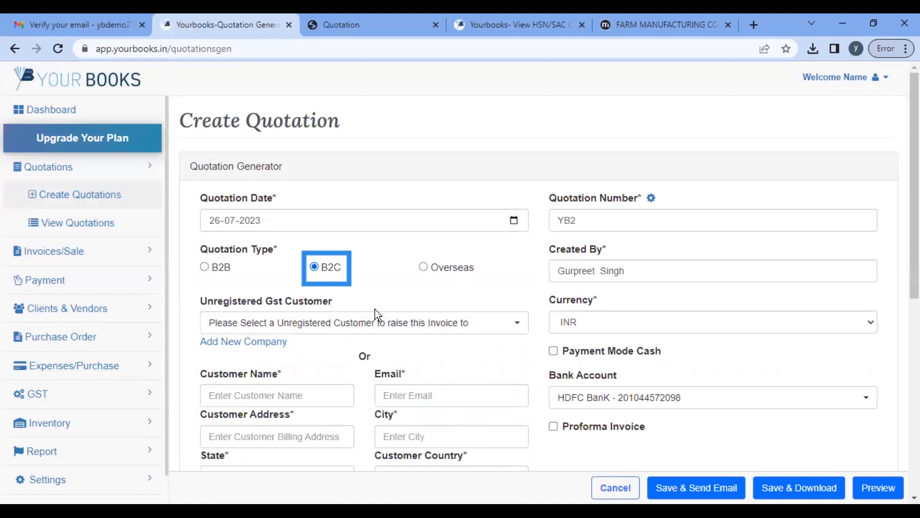
pyautogui.click(323, 323)
pyautogui.click(229, 394)
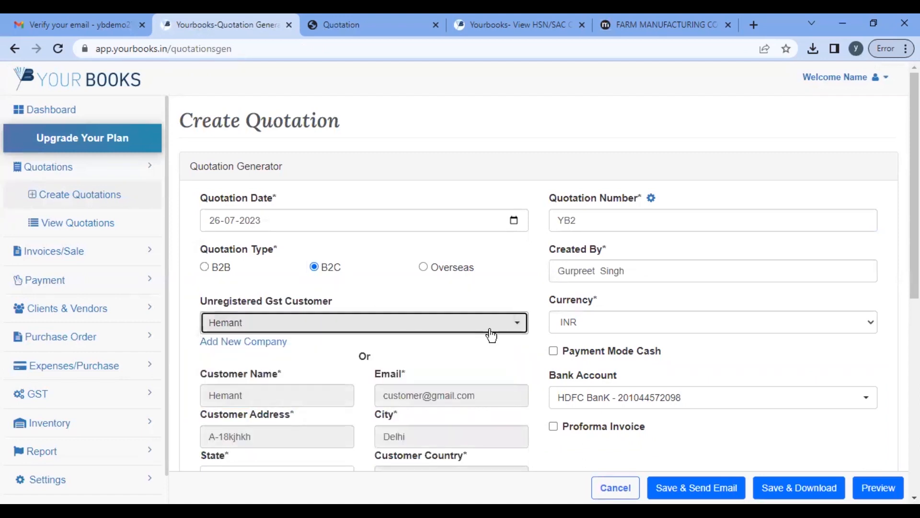
# Step: Mark quotation YB2 as a proforma invoice with product items
pyautogui.scroll(-5, 493, 331)
pyautogui.scroll(-1, 490, 329)
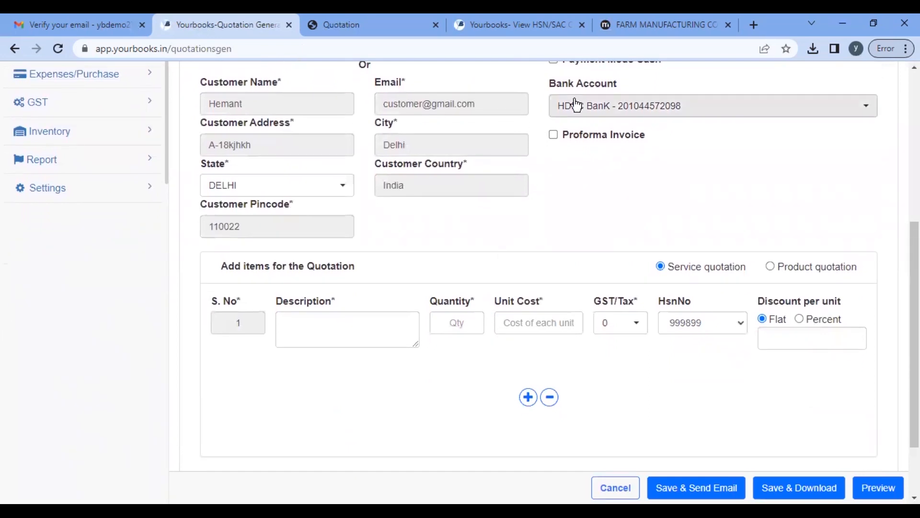
pyautogui.click(553, 136)
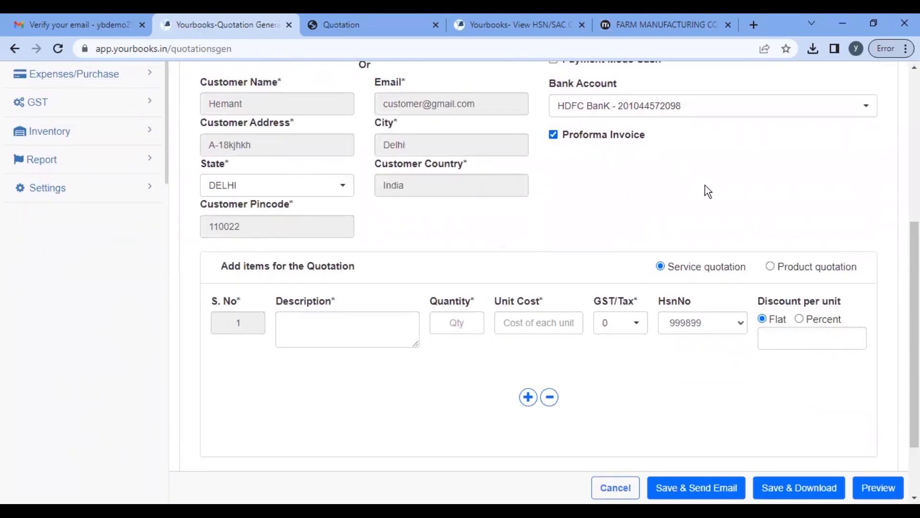
pyautogui.click(775, 268)
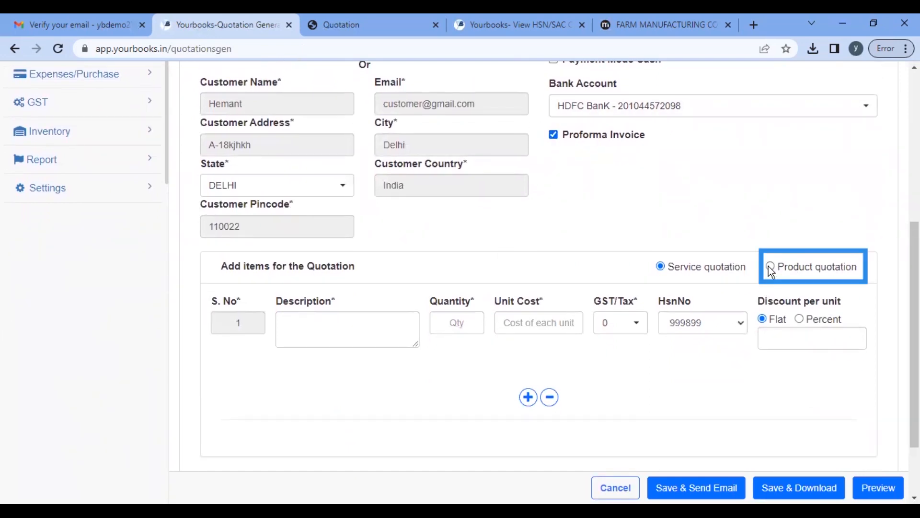
pyautogui.click(409, 323)
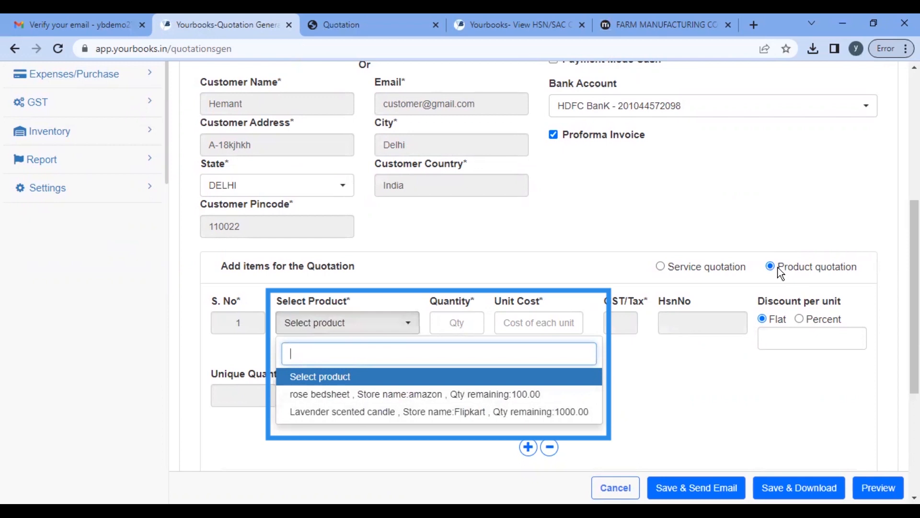
# Step: Add rose bedsheet as item 1 with quantity 50
pyautogui.click(348, 395)
pyautogui.click(447, 328)
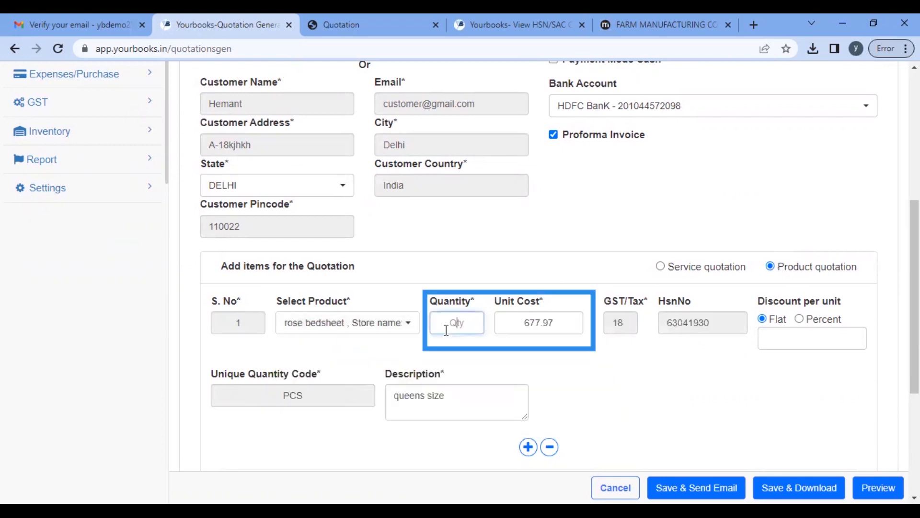
pyautogui.write('50')
pyautogui.press('Tab')
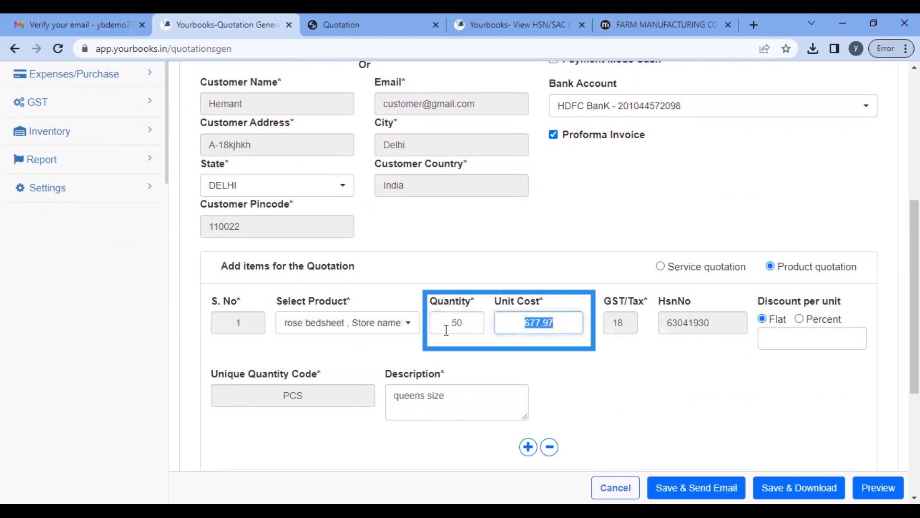
# Step: Add a second row with Lavender scented candle, quantity 50
pyautogui.click(527, 453)
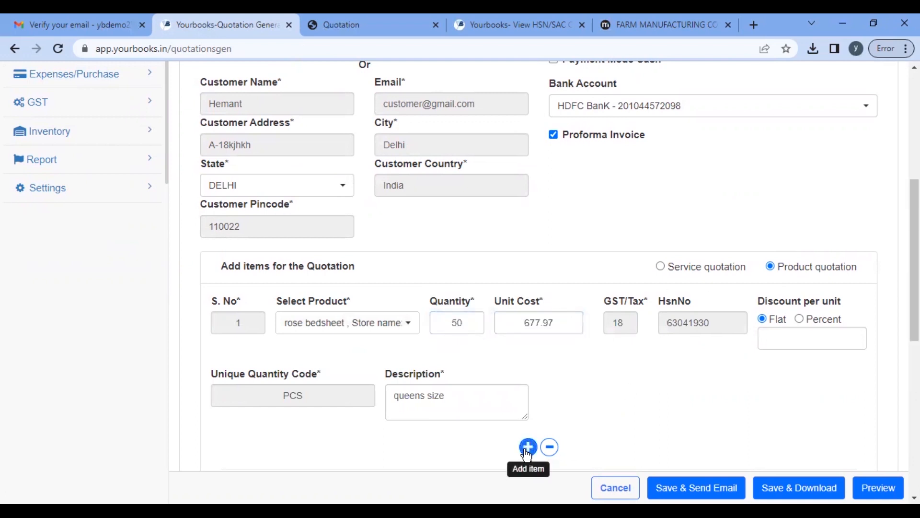
pyautogui.scroll(-3, 451, 405)
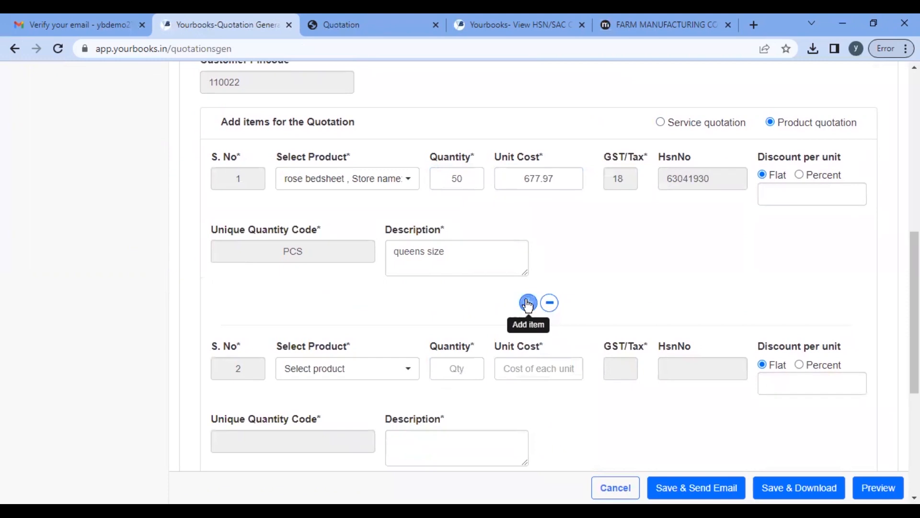
pyautogui.click(378, 372)
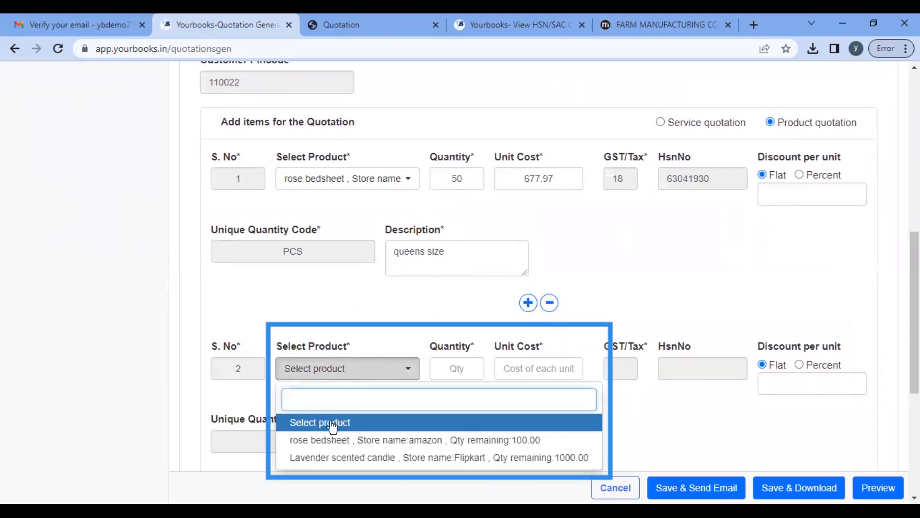
pyautogui.click(356, 458)
pyautogui.click(449, 375)
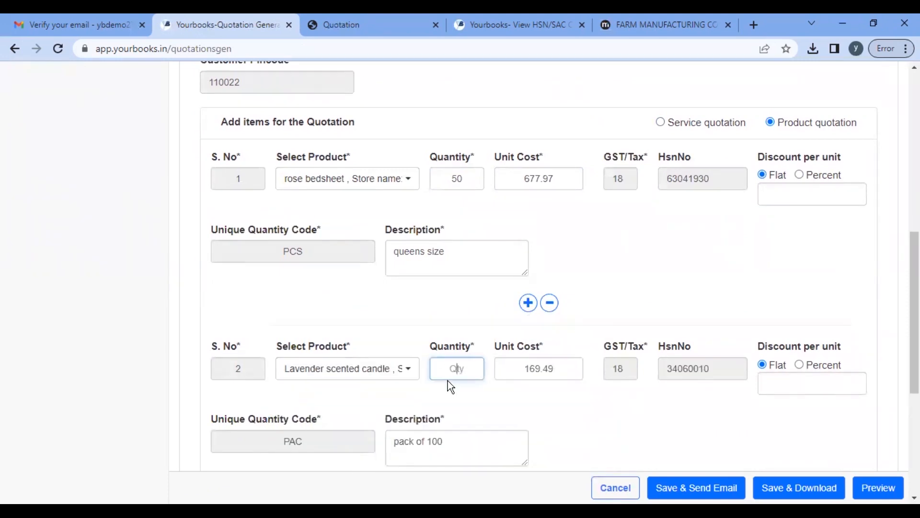
pyautogui.write('50')
pyautogui.press('Tab')
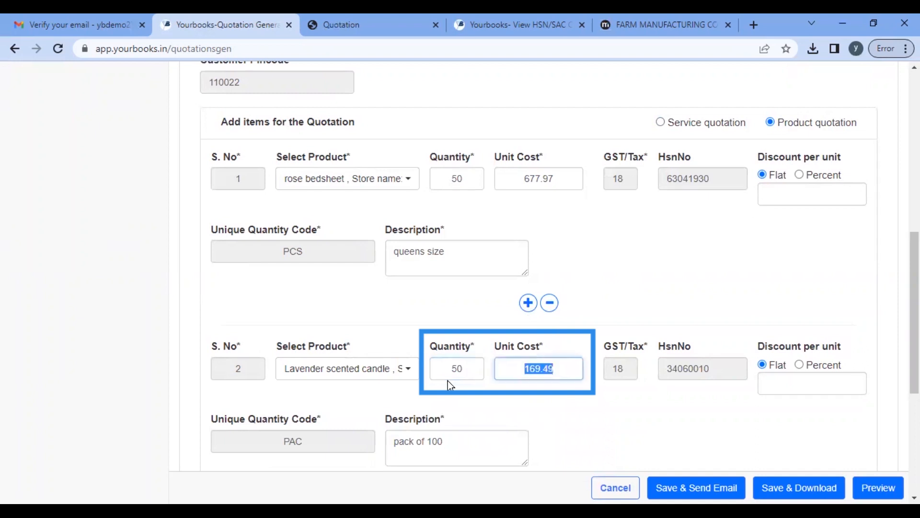
# Step: Save quotation YB2 and download its PDF
pyautogui.scroll(-3, 668, 350)
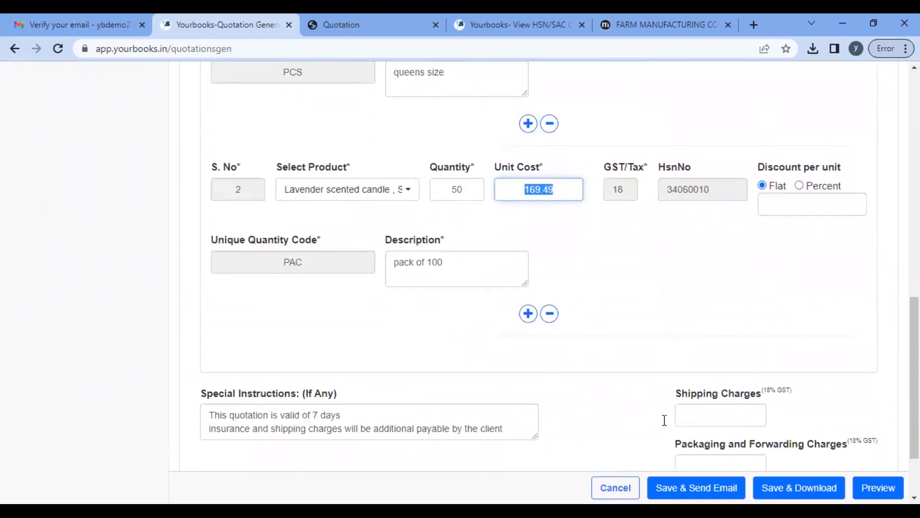
pyautogui.scroll(-2, 577, 407)
pyautogui.click(705, 323)
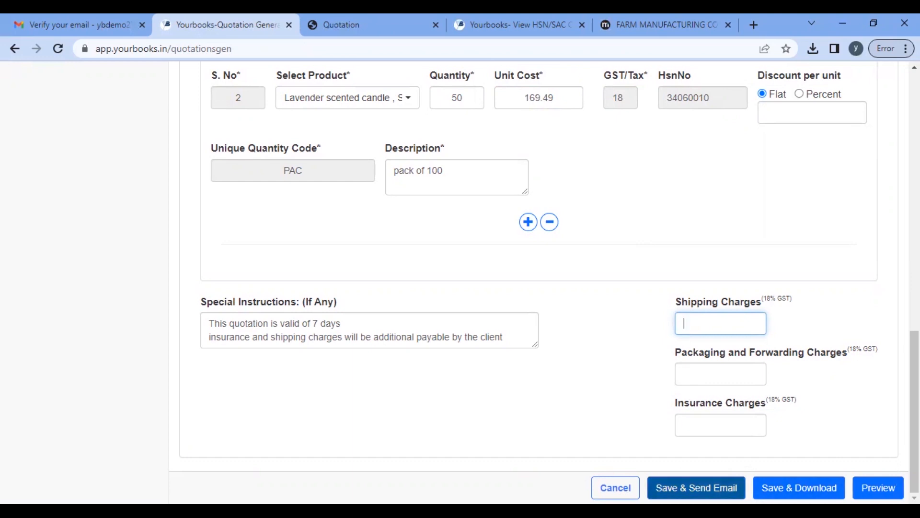
pyautogui.click(799, 488)
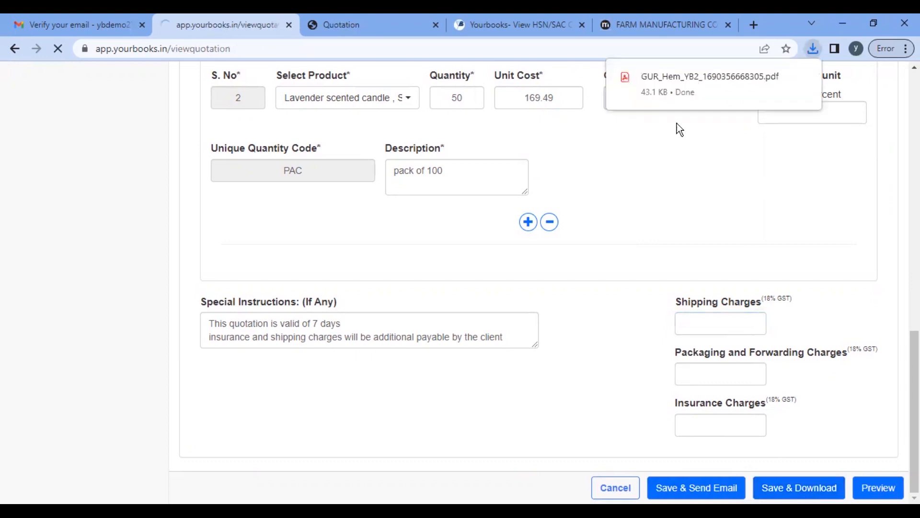
# Step: Open the downloaded GUR_Hem_YB2 PDF from Chrome's recent downloads
pyautogui.click(658, 82)
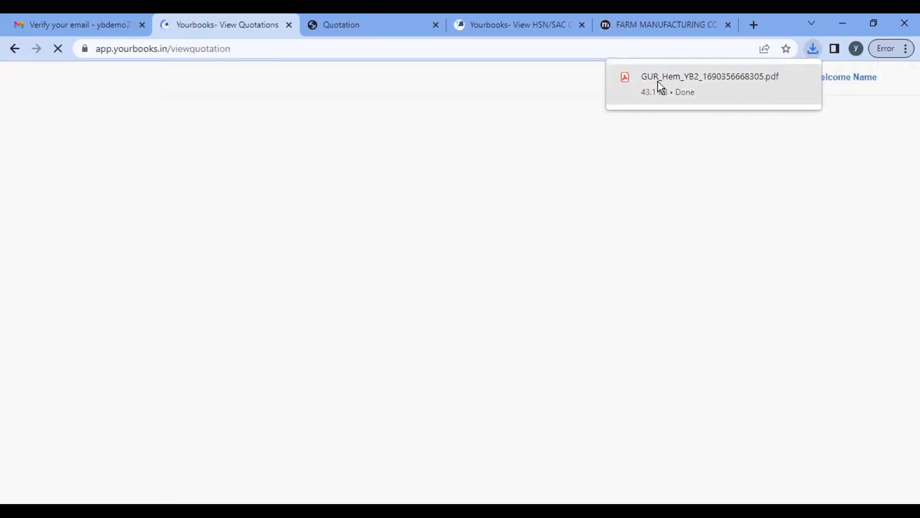
pyautogui.click(813, 49)
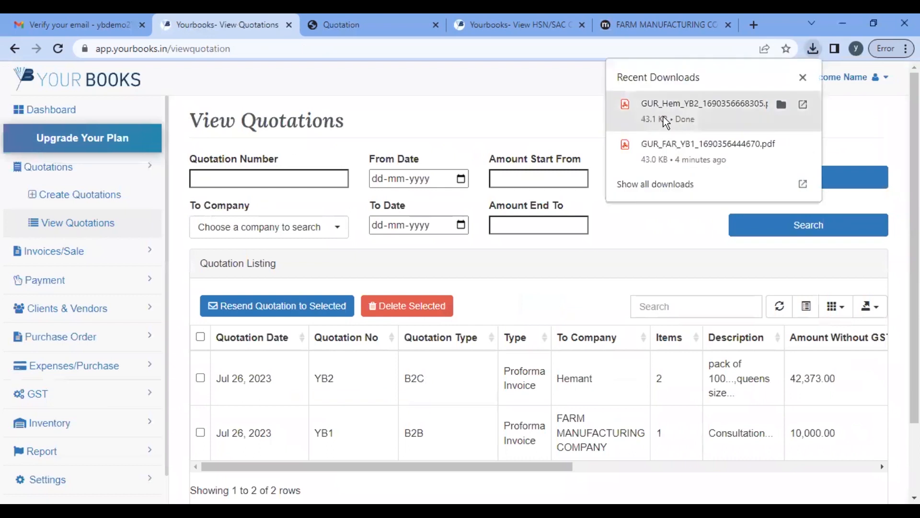
pyautogui.click(665, 110)
pyautogui.scroll(-5, 441, 261)
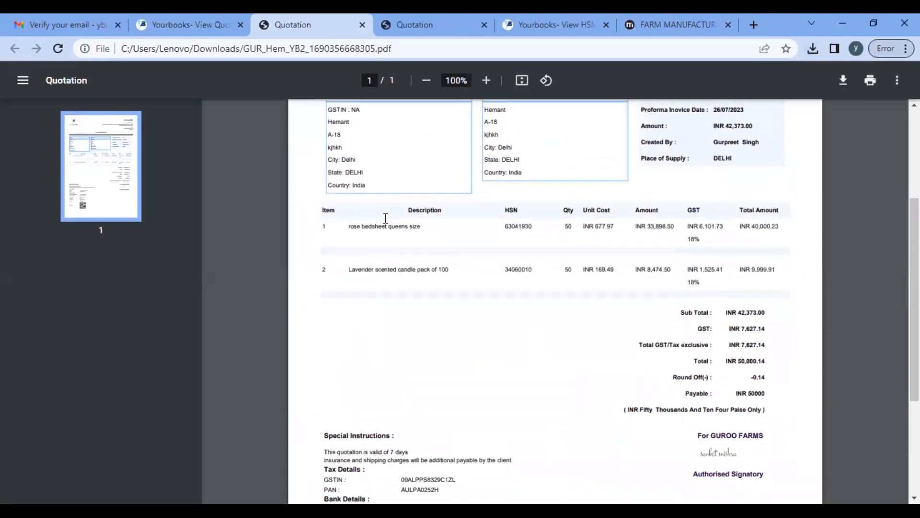
pyautogui.tripleClick(451, 234)
pyautogui.hotkey('ctrl', '+')
pyautogui.hotkey('ctrl', '+')
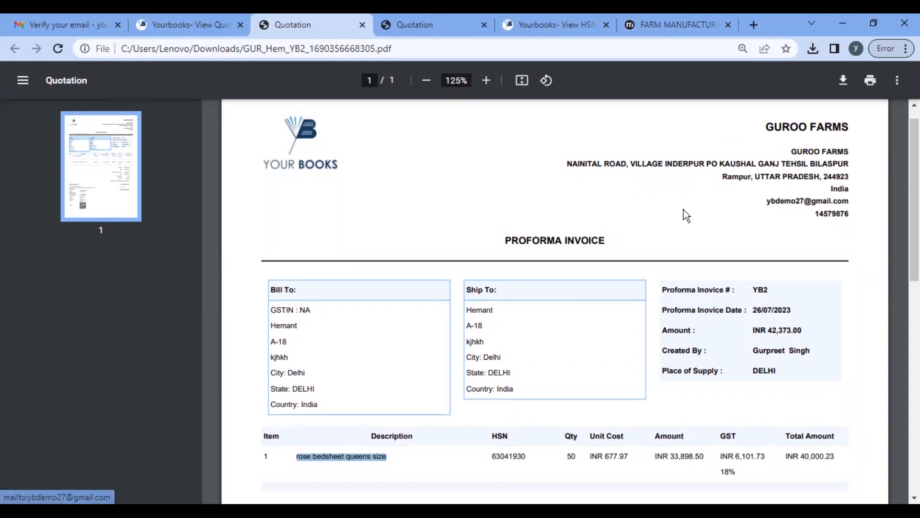
pyautogui.scroll(-4, 684, 209)
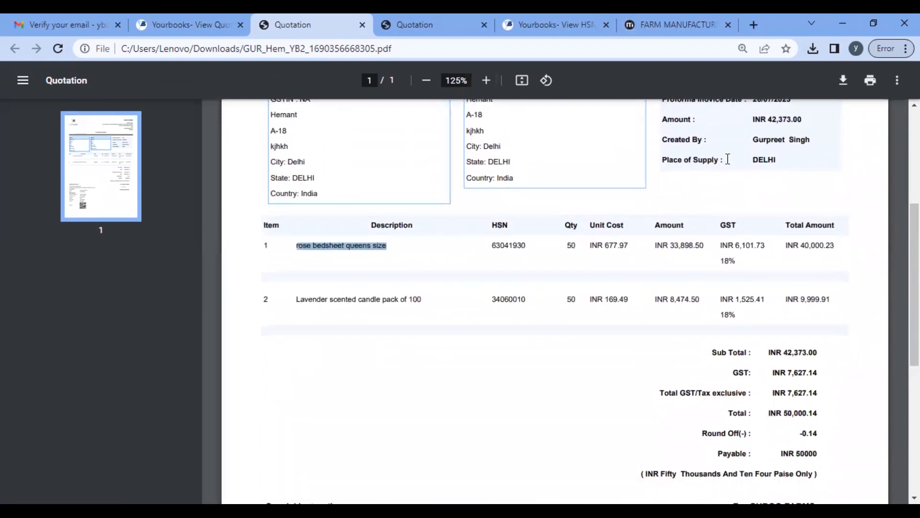
pyautogui.scroll(-2, 727, 165)
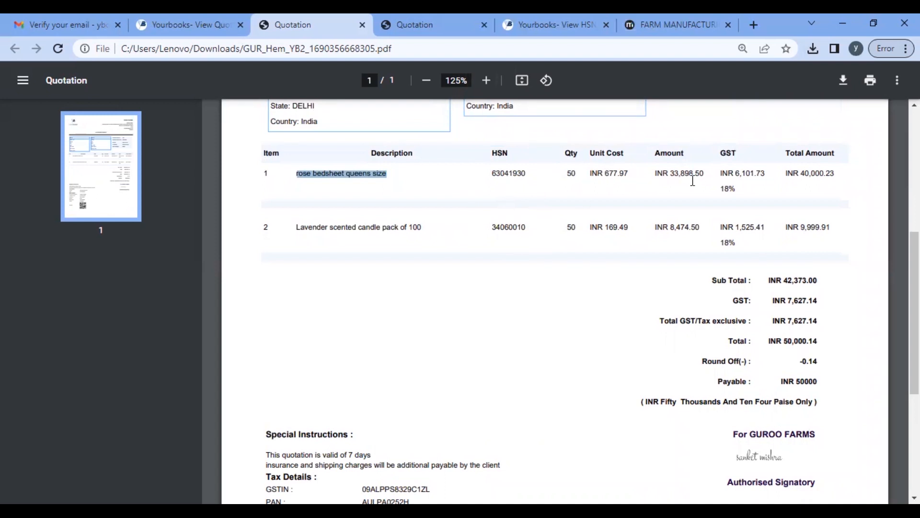
pyautogui.scroll(-1, 693, 180)
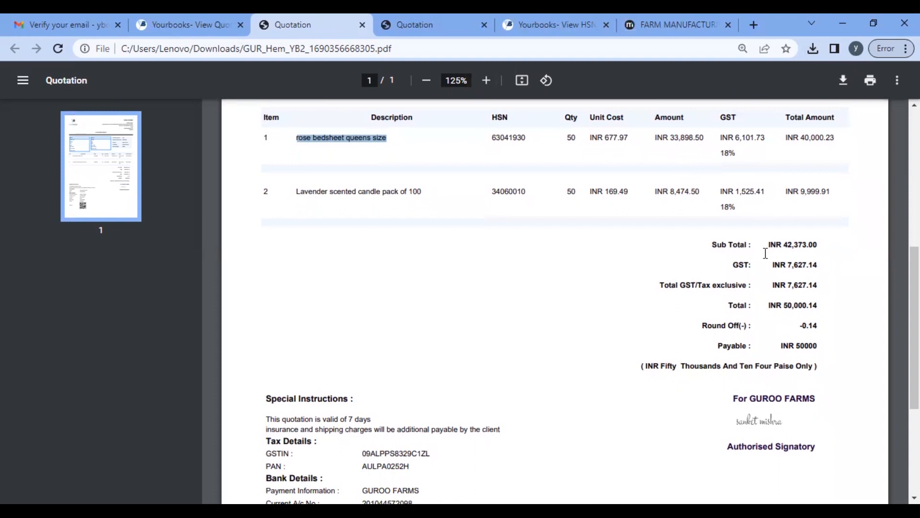
pyautogui.scroll(-5, 763, 346)
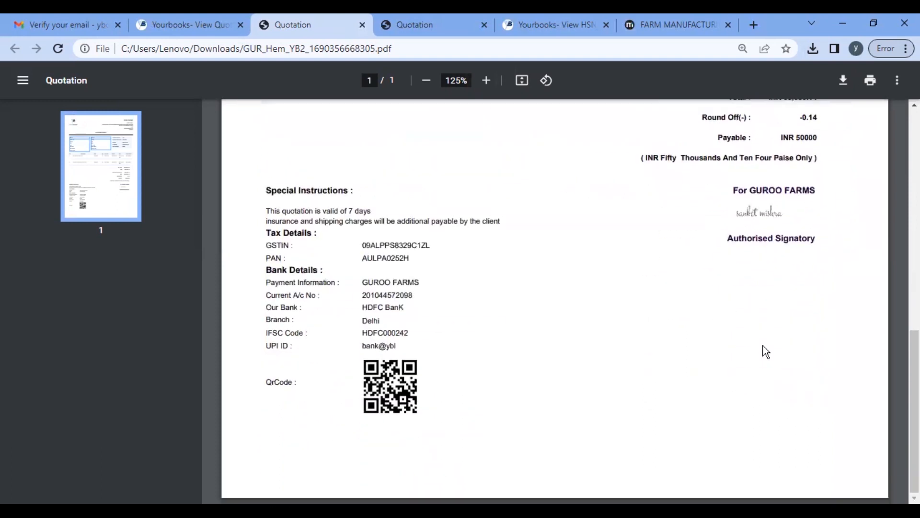
pyautogui.scroll(10, 763, 346)
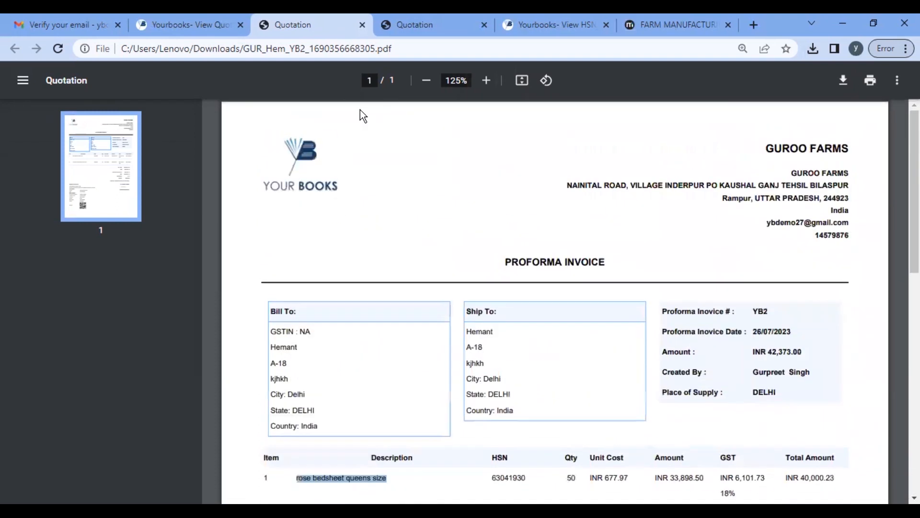
# Step: Go back to the View Quotations list showing YB2 and YB1, and expand Invoices/Sale
pyautogui.click(200, 24)
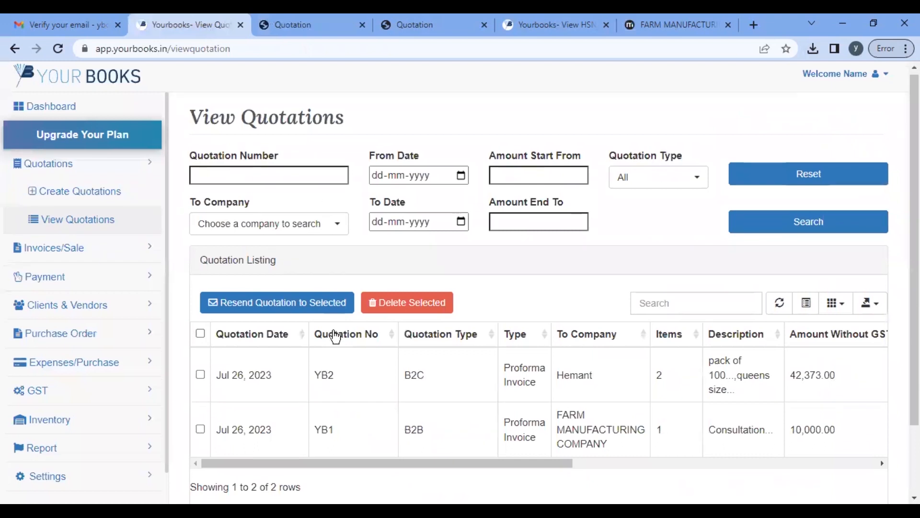
pyautogui.scroll(-2, 336, 338)
pyautogui.scroll(2, 493, 290)
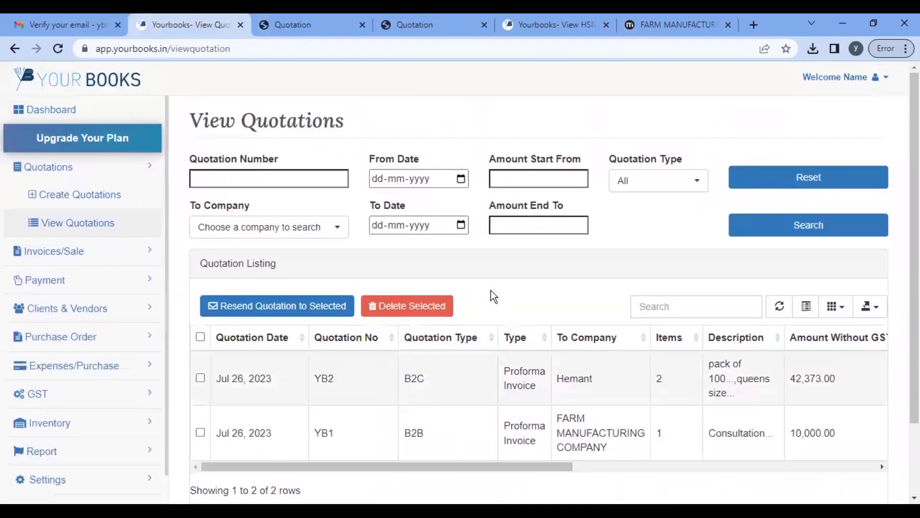
pyautogui.click(98, 254)
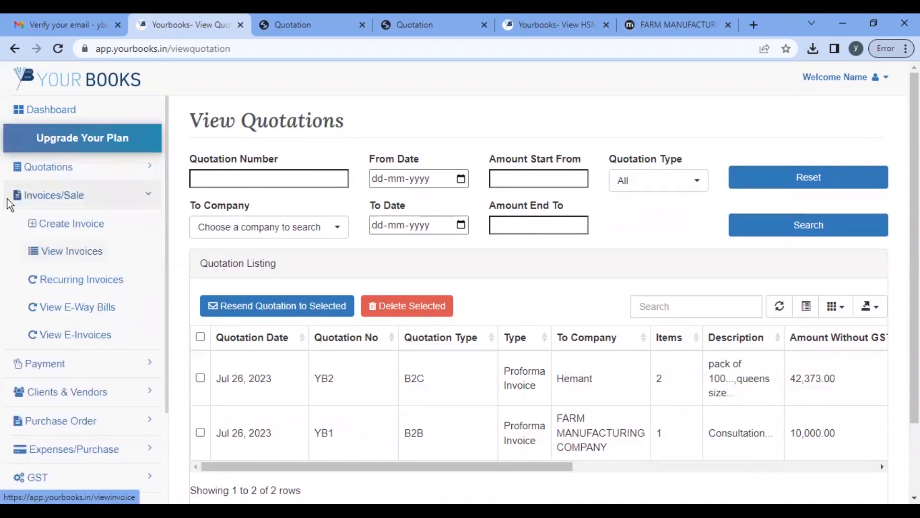
pyautogui.click(82, 259)
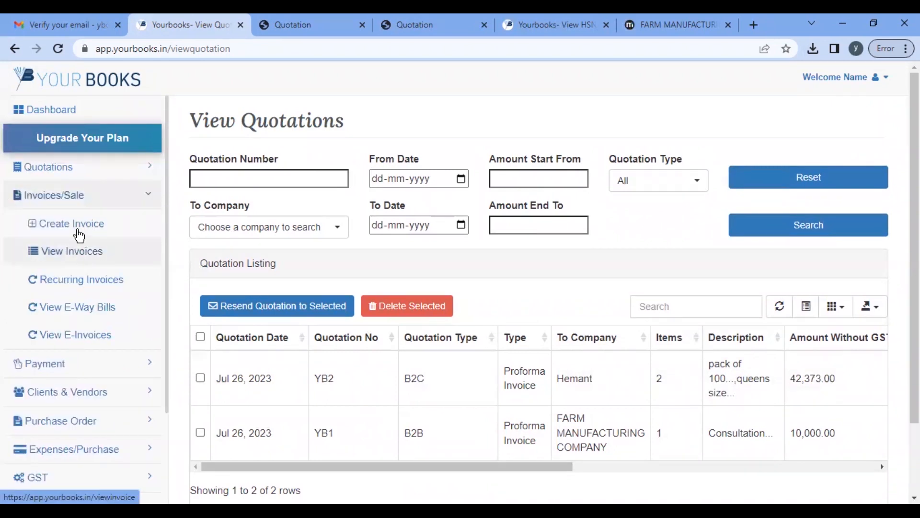
pyautogui.click(88, 226)
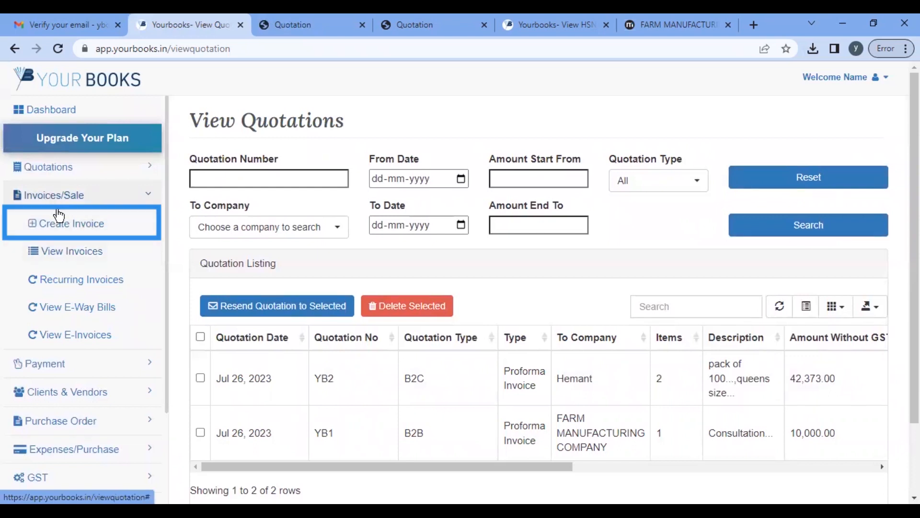
# Step: Start a new invoice billed to FARM MANUFACTURING COMPANY
pyautogui.click(66, 223)
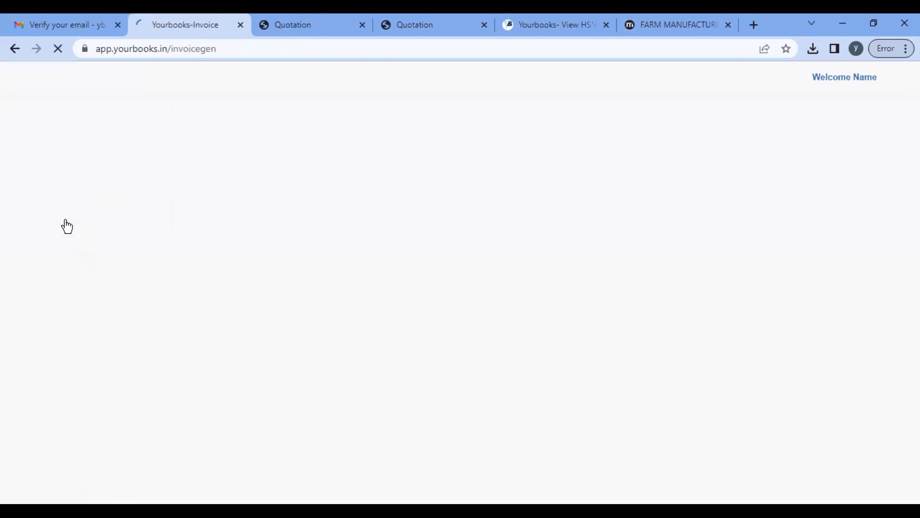
pyautogui.scroll(-3, 358, 231)
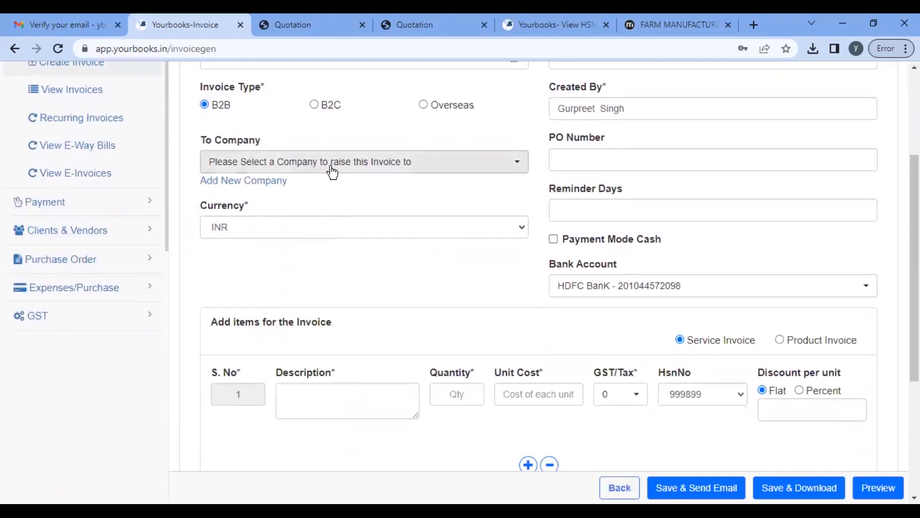
pyautogui.click(332, 172)
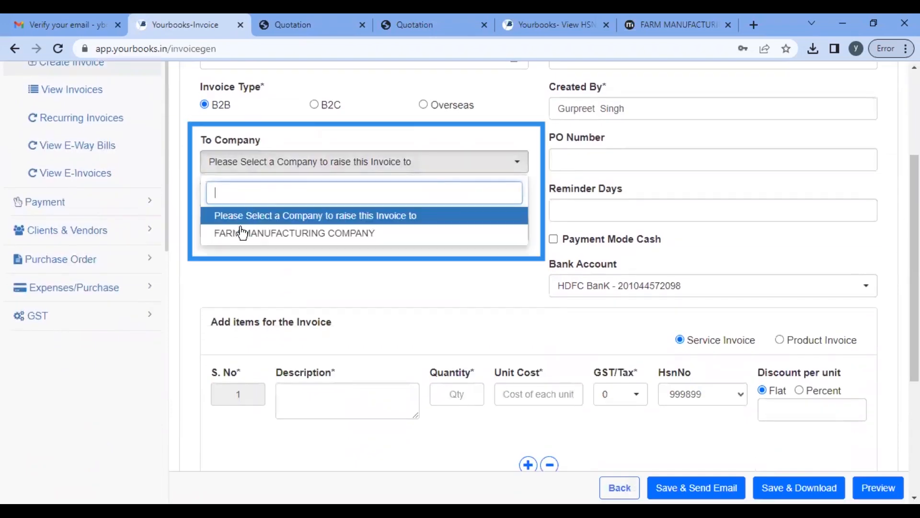
pyautogui.click(274, 238)
# Step: Flag the invoice as both an e-commerce and a recurring invoice
pyautogui.scroll(-5, 389, 266)
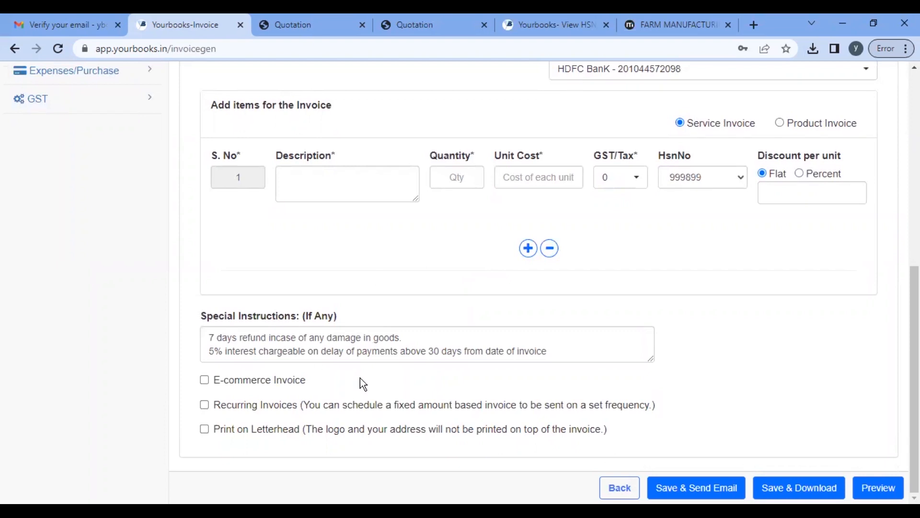
pyautogui.click(208, 382)
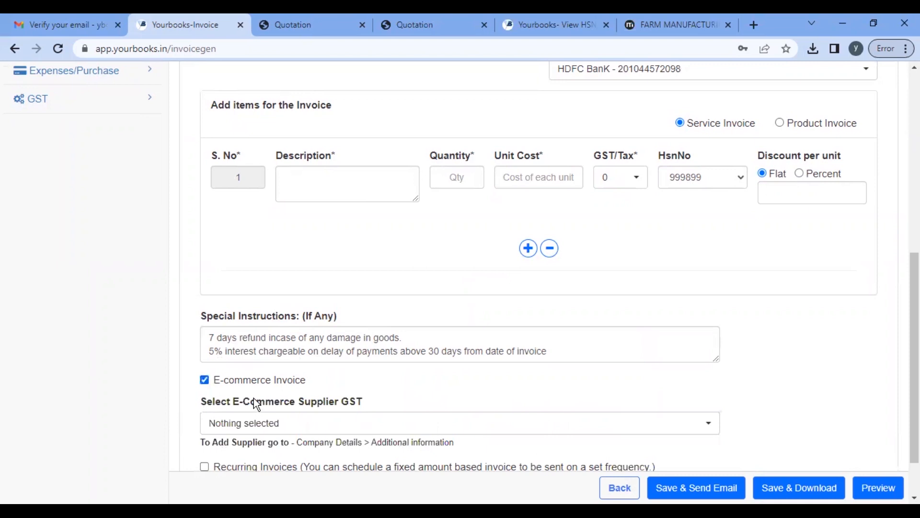
pyautogui.scroll(-1, 257, 405)
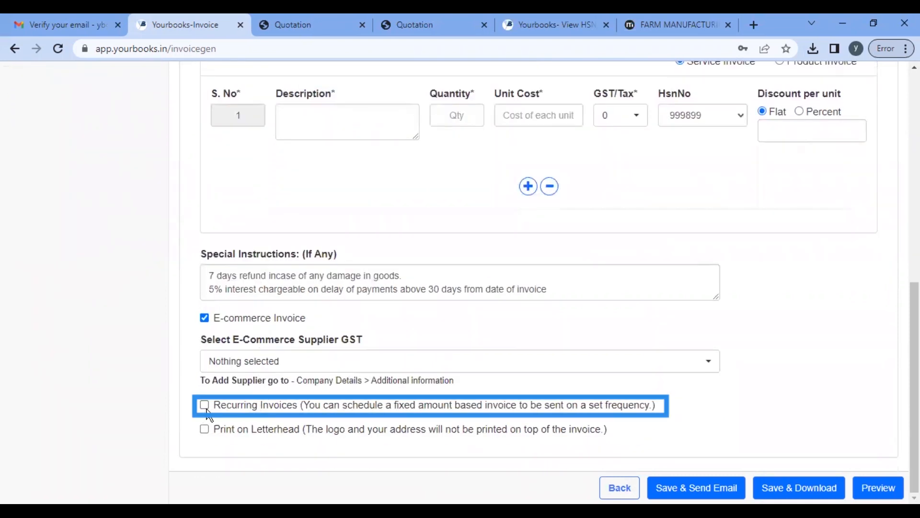
pyautogui.click(214, 408)
pyautogui.scroll(-2, 217, 415)
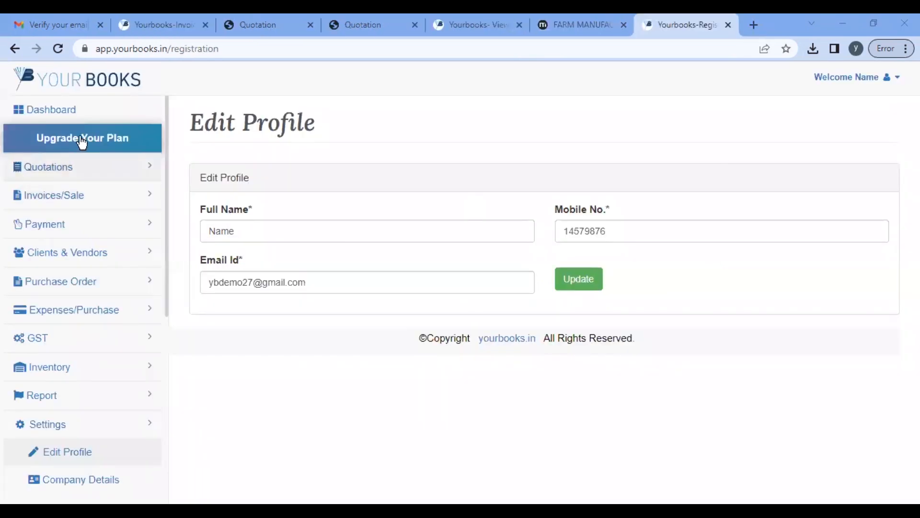
# Step: Return to the Dashboard, then go to Create Invoice under Invoices/Sale
pyautogui.click(67, 113)
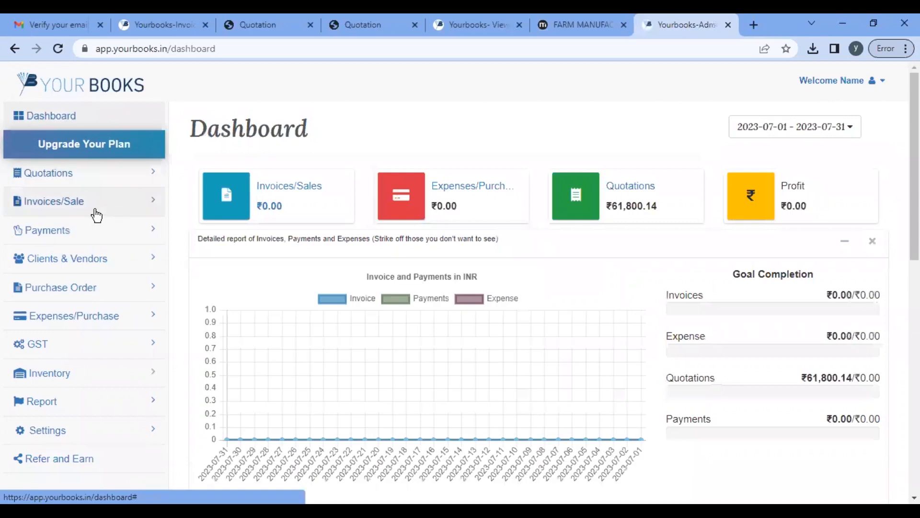
pyautogui.click(97, 214)
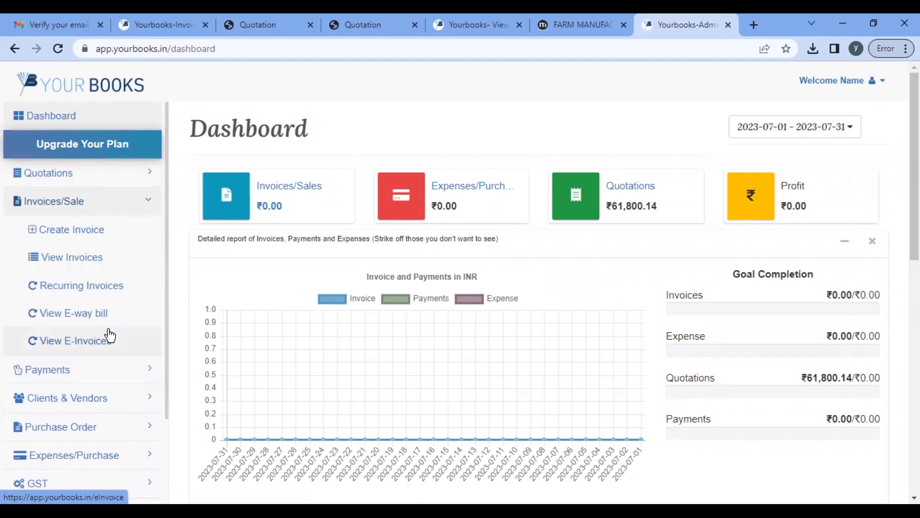
pyautogui.scroll(-3, 110, 335)
pyautogui.scroll(3, 110, 335)
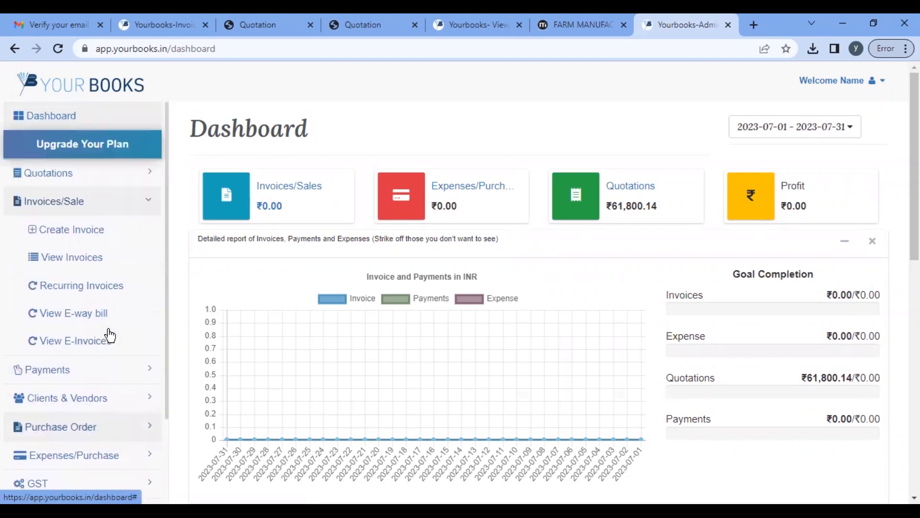
pyautogui.click(91, 236)
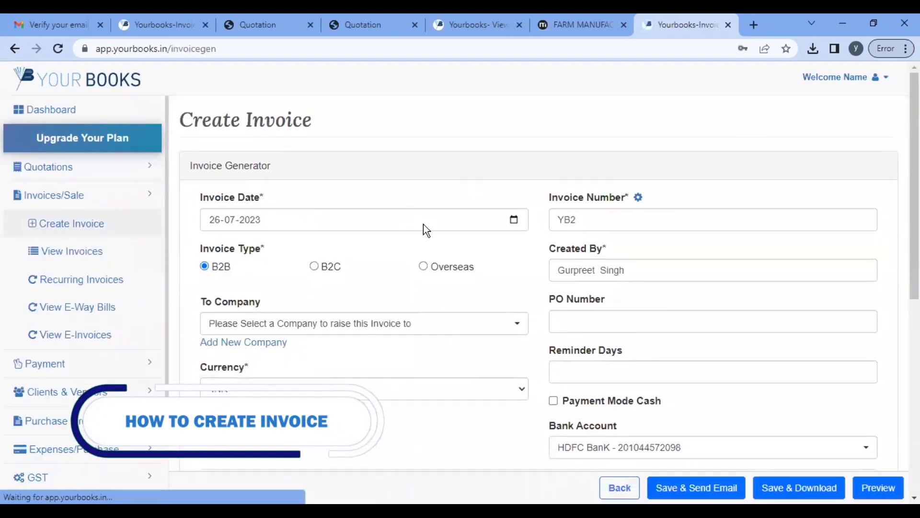
# Step: Make the new invoice a B2C sale to the saved unregistered customer
pyautogui.scroll(-1, 390, 288)
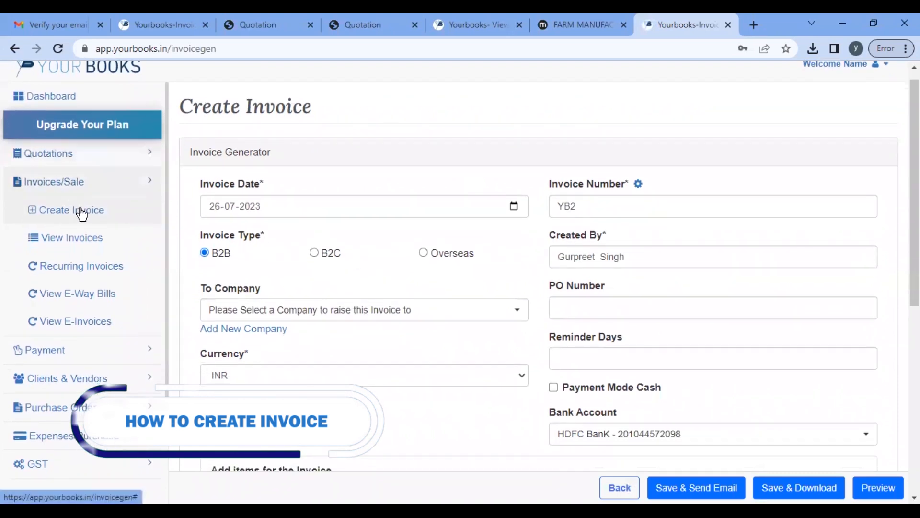
pyautogui.click(314, 253)
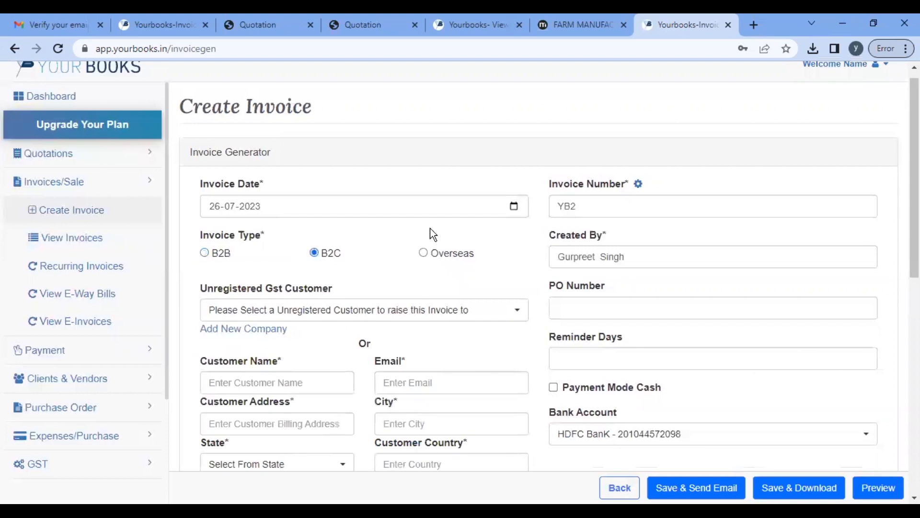
pyautogui.scroll(-3, 385, 191)
pyautogui.click(401, 172)
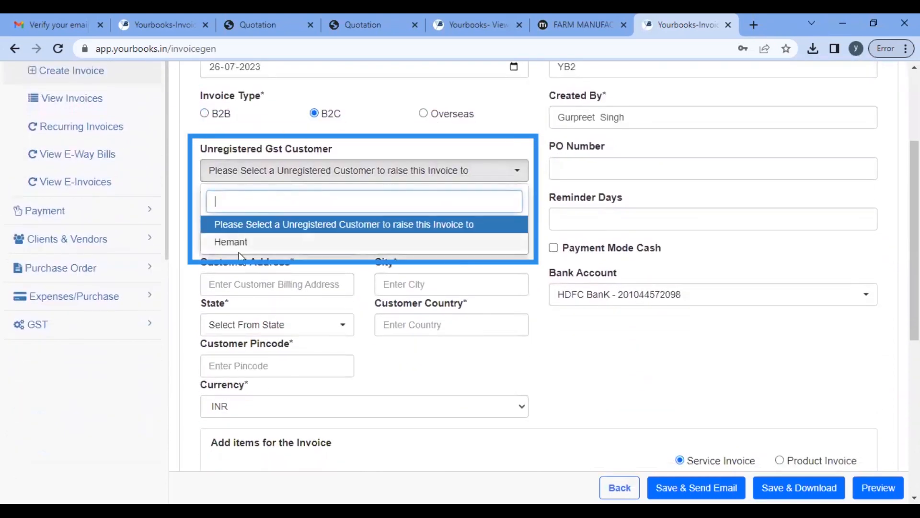
pyautogui.click(250, 245)
pyautogui.scroll(-7, 780, 127)
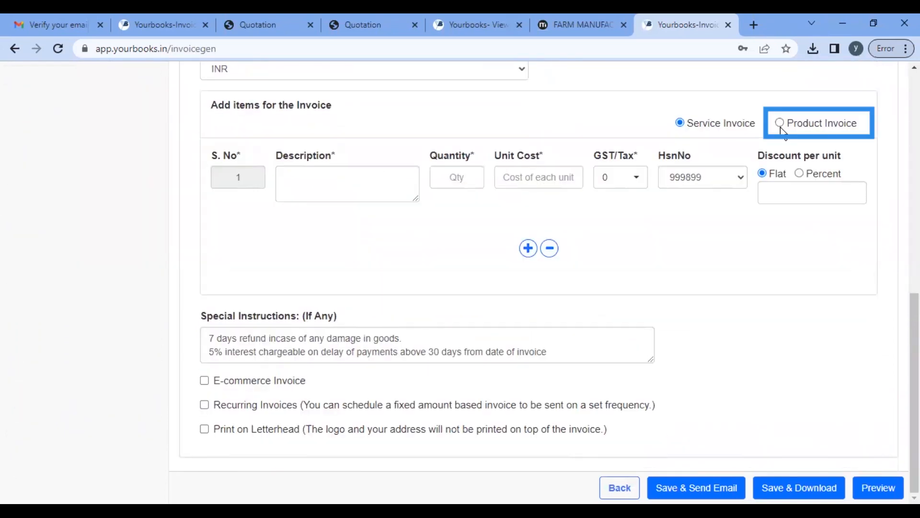
# Step: Add rose bedsheet as a product item with quantity 6
pyautogui.click(780, 124)
pyautogui.click(409, 182)
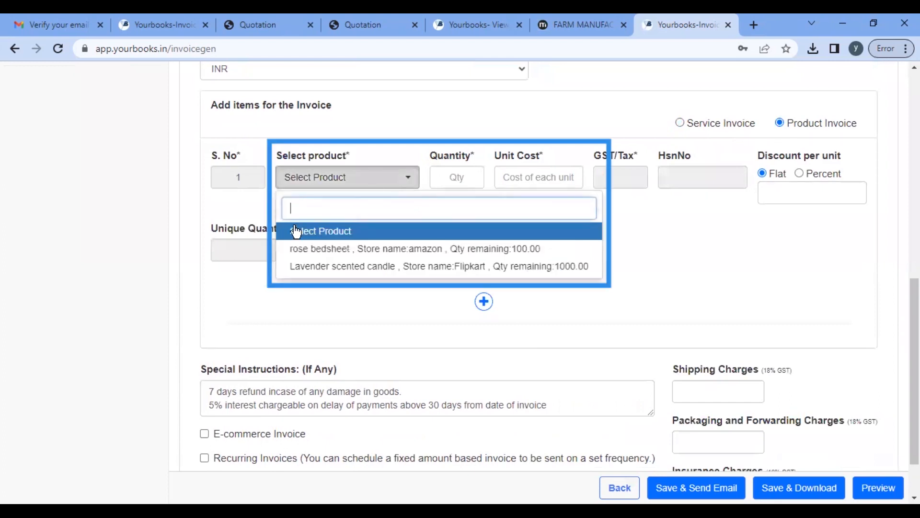
pyautogui.click(339, 251)
pyautogui.click(444, 177)
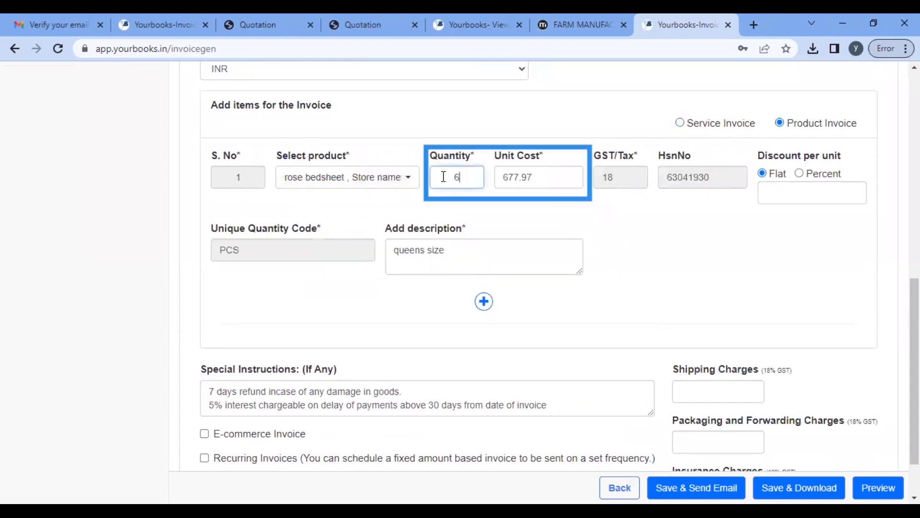
pyautogui.press('Tab')
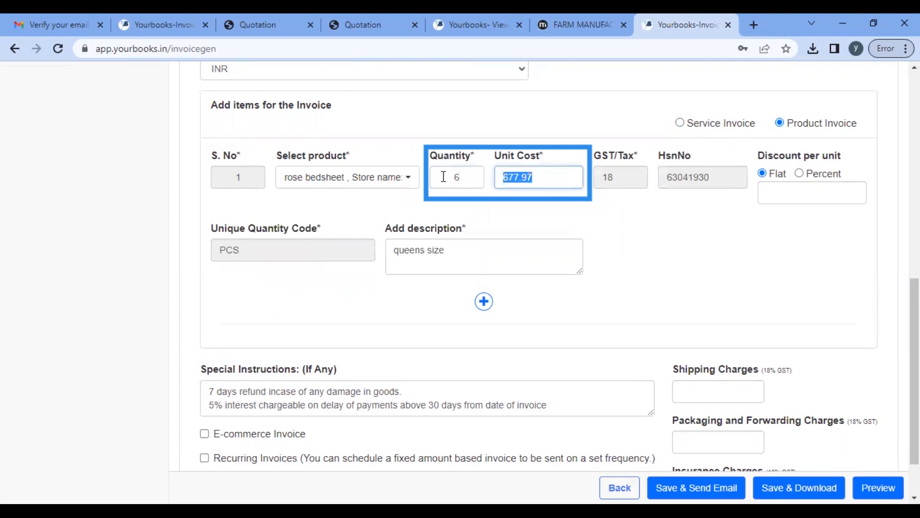
pyautogui.scroll(-1, 669, 258)
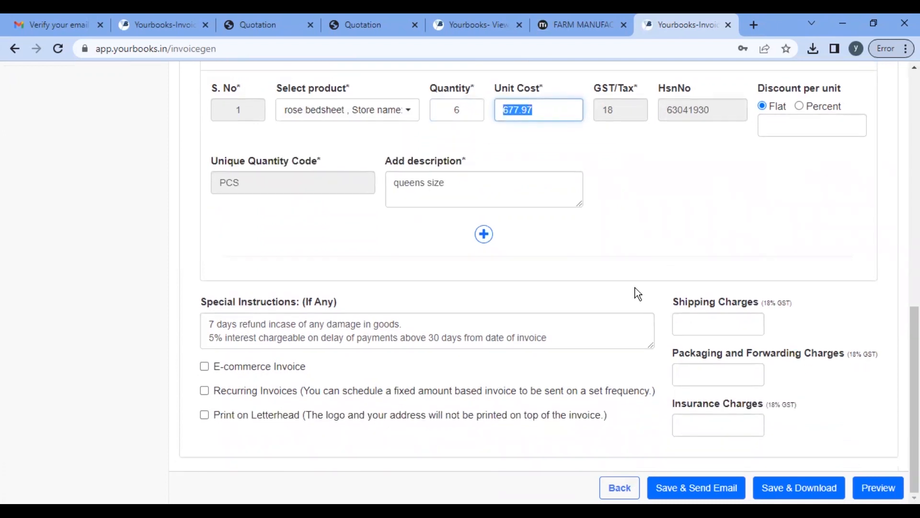
# Step: Enter 60 as shipping charges, then save and download the invoice
pyautogui.click(743, 322)
pyautogui.write('60')
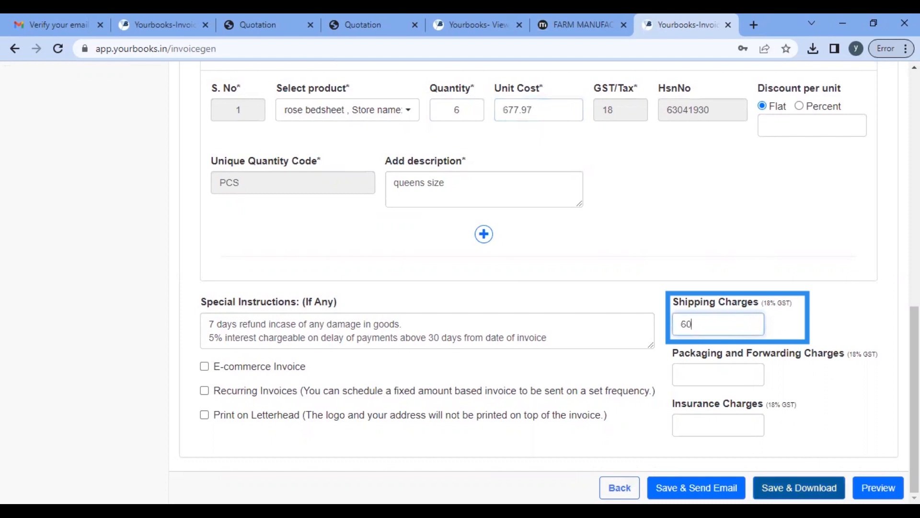
pyautogui.click(799, 488)
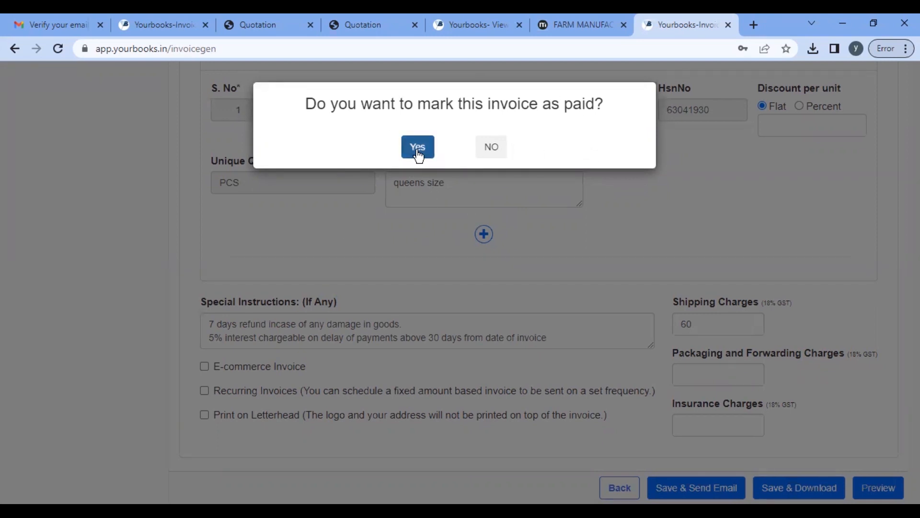
# Step: Leave invoice YB2 unpaid and review its downloaded PDF totalling INR 4,870.82
pyautogui.click(490, 150)
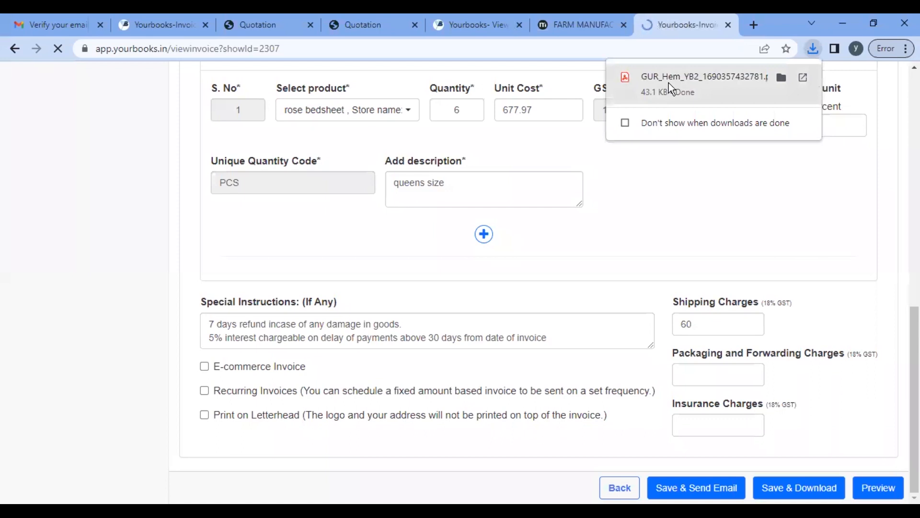
pyautogui.click(669, 82)
pyautogui.scroll(-5, 413, 318)
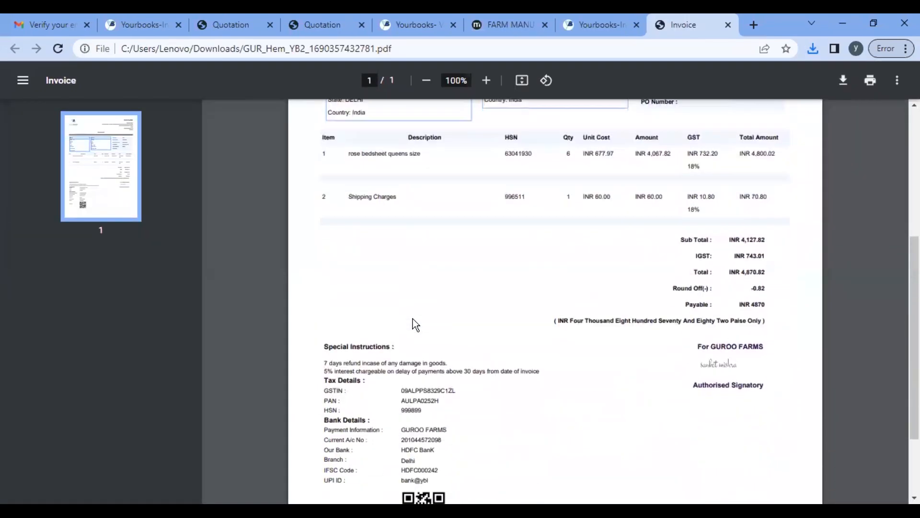
pyautogui.scroll(-3, 413, 318)
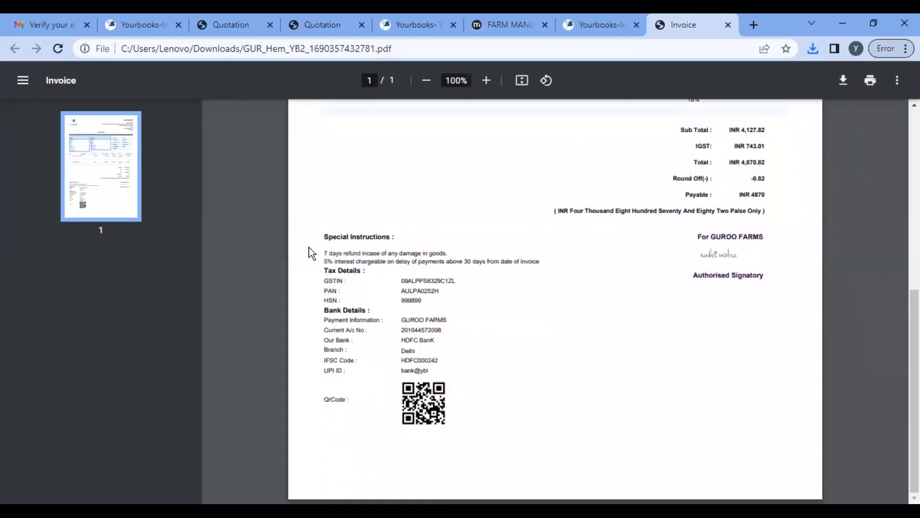
pyautogui.scroll(10, 439, 381)
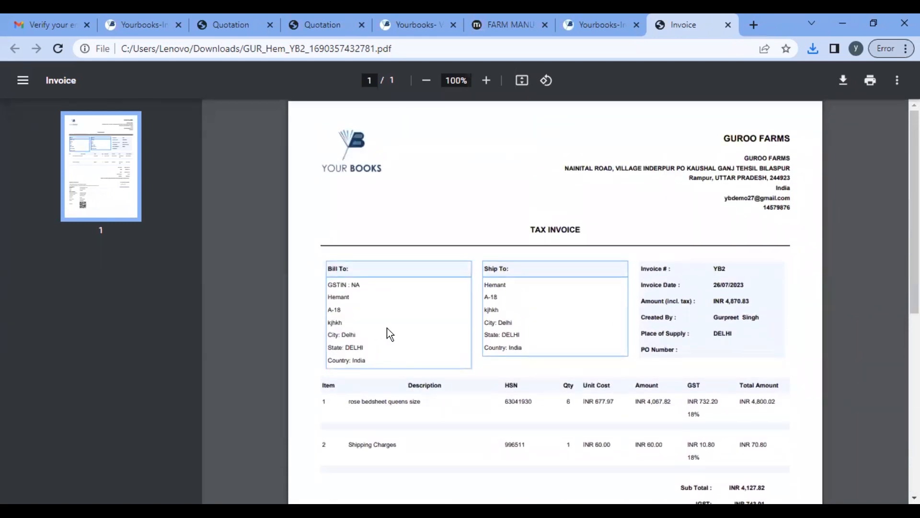
# Step: Select the GSTIN : NA line and the TAX INVOICE heading in the PDF
pyautogui.moveTo(328, 286); pyautogui.dragTo(369, 287)
pyautogui.moveTo(586, 224); pyautogui.dragTo(501, 233)
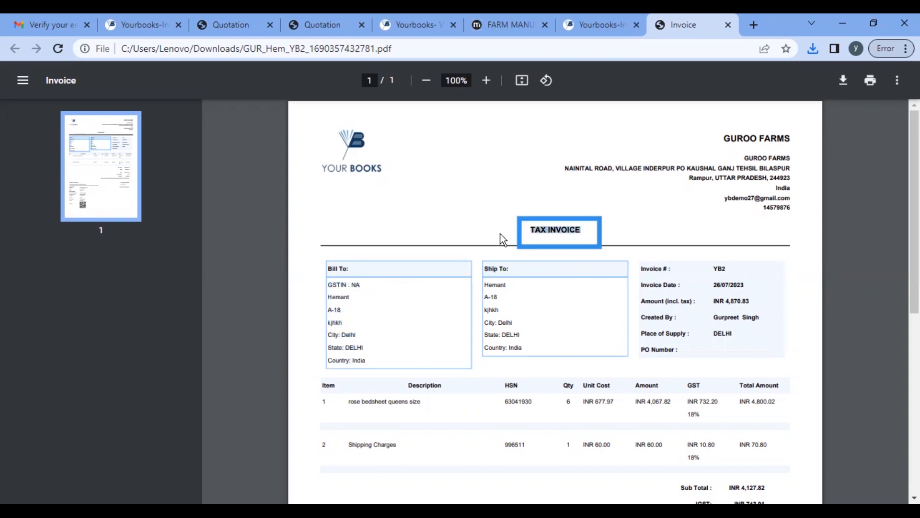
pyautogui.click(585, 21)
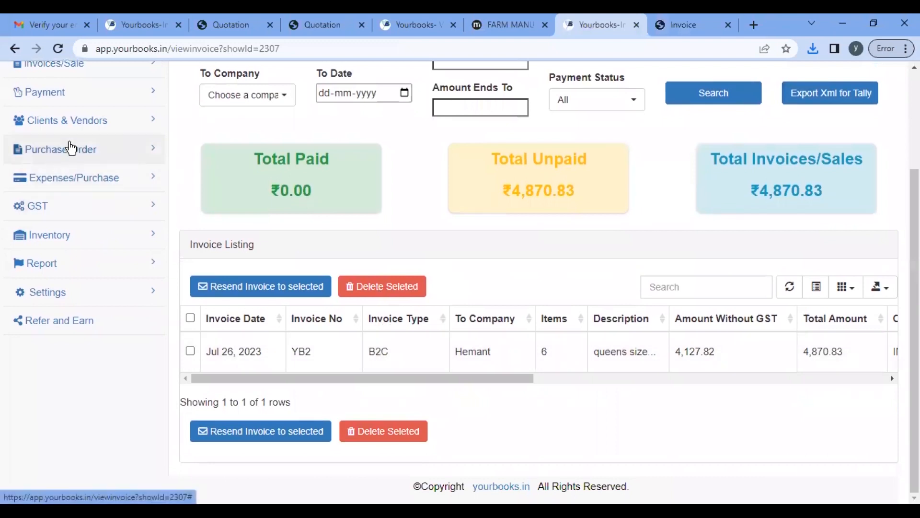
# Step: Open the View Invoices list and close the leftover quotation tab
pyautogui.scroll(3, 62, 238)
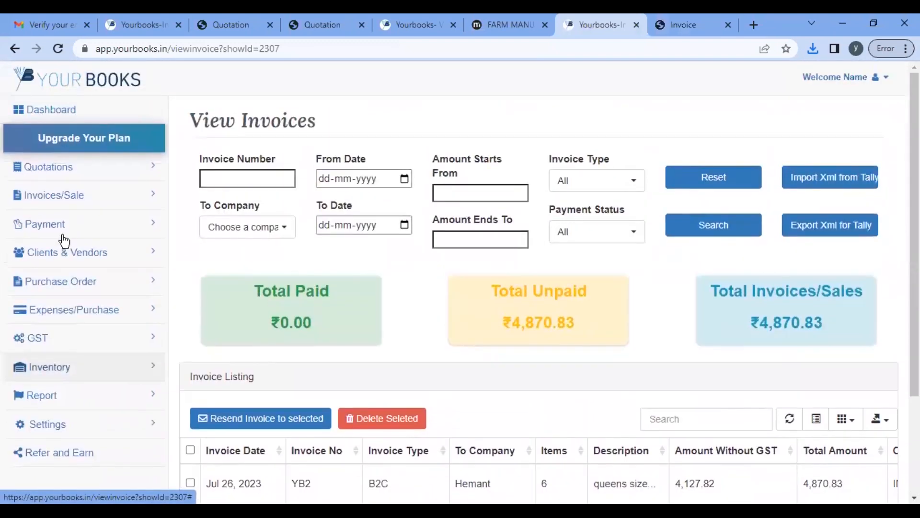
pyautogui.click(72, 201)
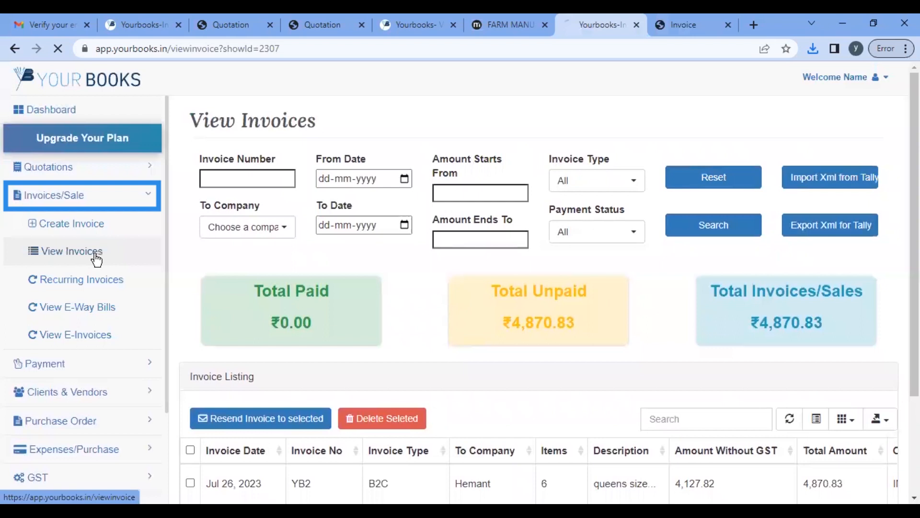
pyautogui.click(95, 251)
pyautogui.scroll(-3, 393, 343)
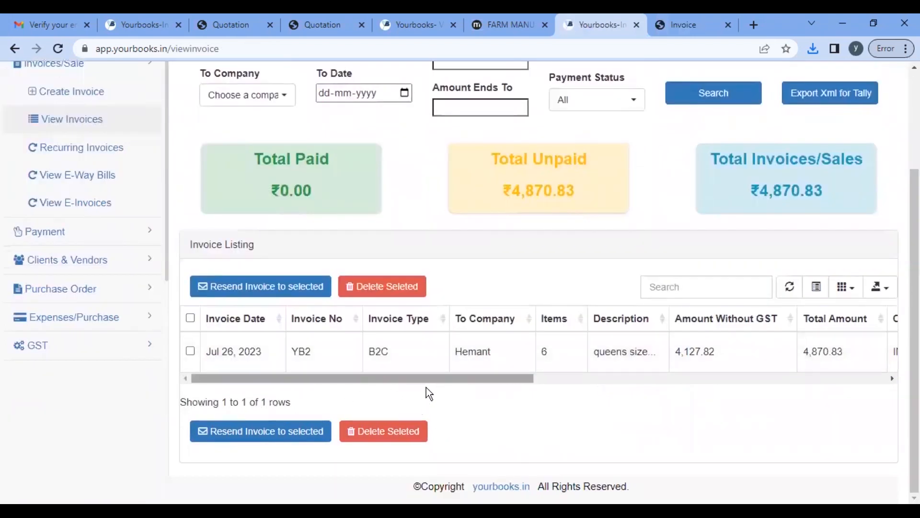
pyautogui.scroll(3, 427, 390)
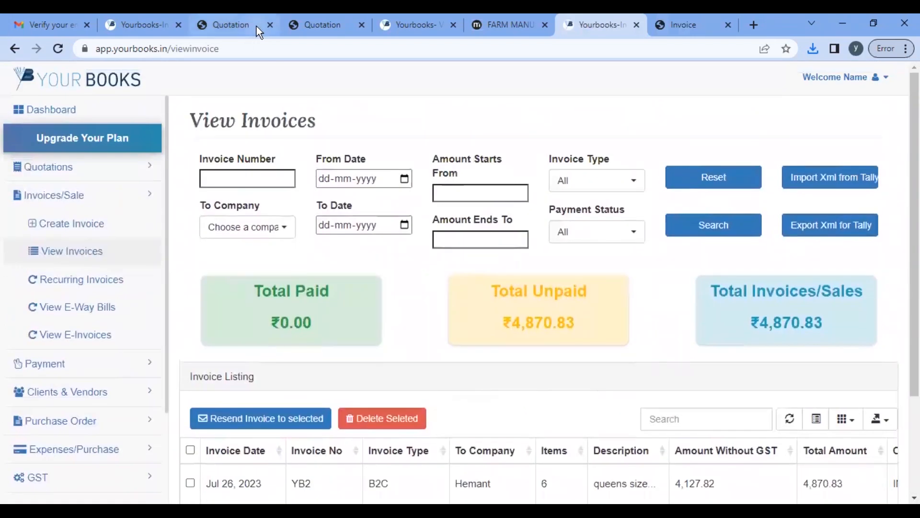
pyautogui.click(270, 26)
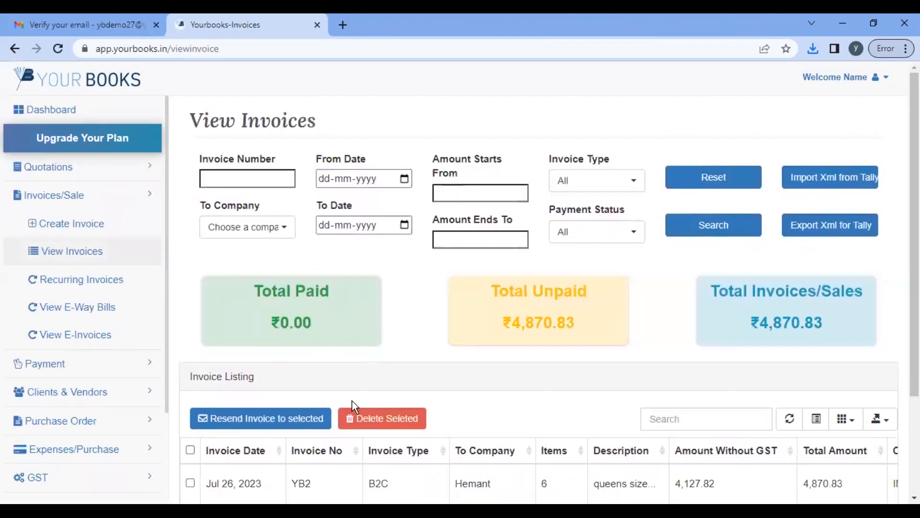
# Step: Check the FARM MANUFACTURING COMPANY schedule in Recurring Invoices, then start new invoice YB3
pyautogui.scroll(-3, 353, 398)
pyautogui.scroll(3, 445, 350)
pyautogui.click(92, 285)
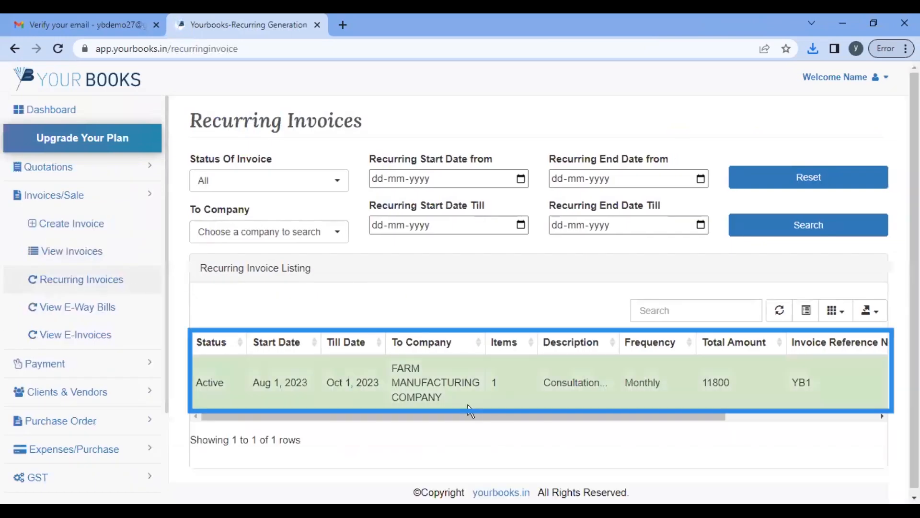
pyautogui.hscroll(2, 546, 387)
pyautogui.hscroll(2, 545, 388)
pyautogui.hscroll(-5, 545, 387)
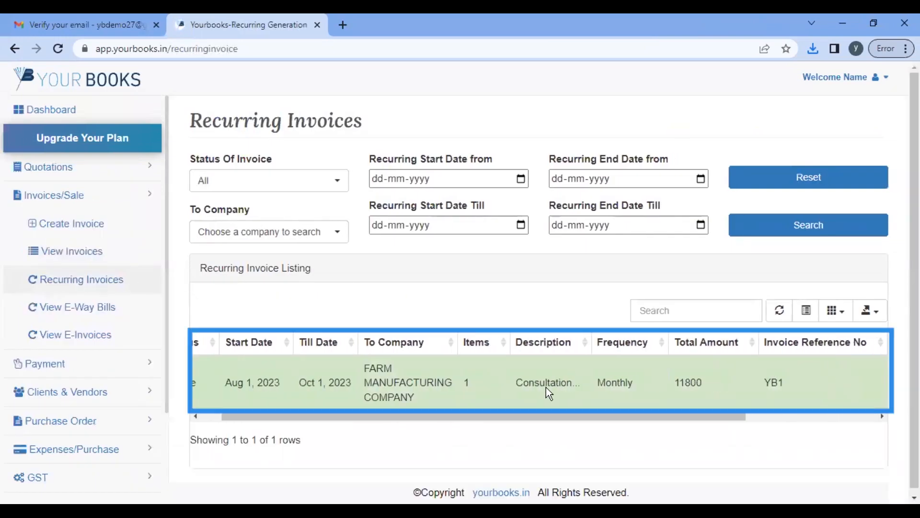
pyautogui.click(92, 227)
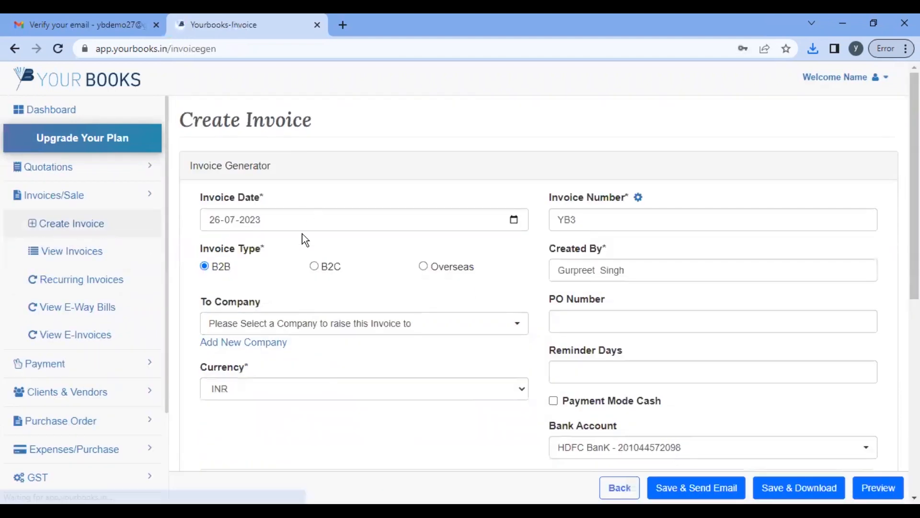
# Step: Bill FARM MANUFACTURING COMPANY for 500 Lavender scented candle packs at 169.49
pyautogui.click(302, 325)
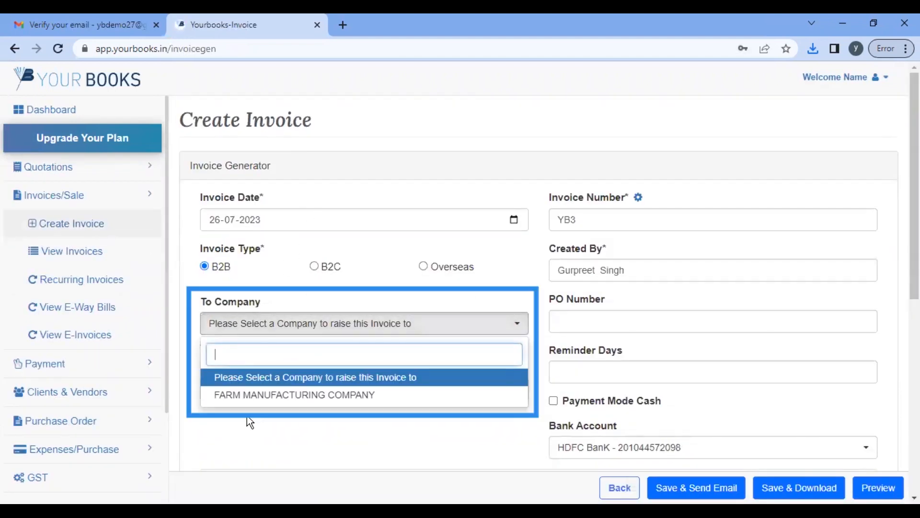
pyautogui.click(276, 397)
pyautogui.scroll(-7, 407, 359)
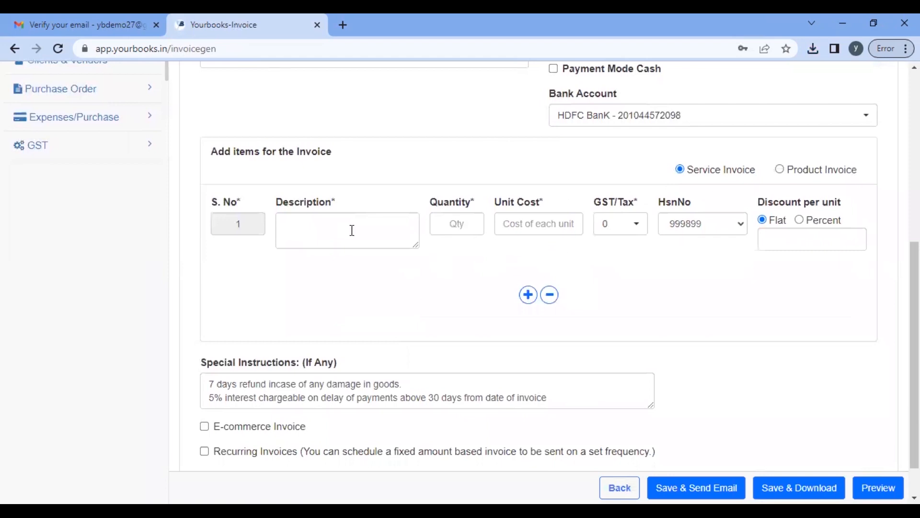
pyautogui.click(780, 171)
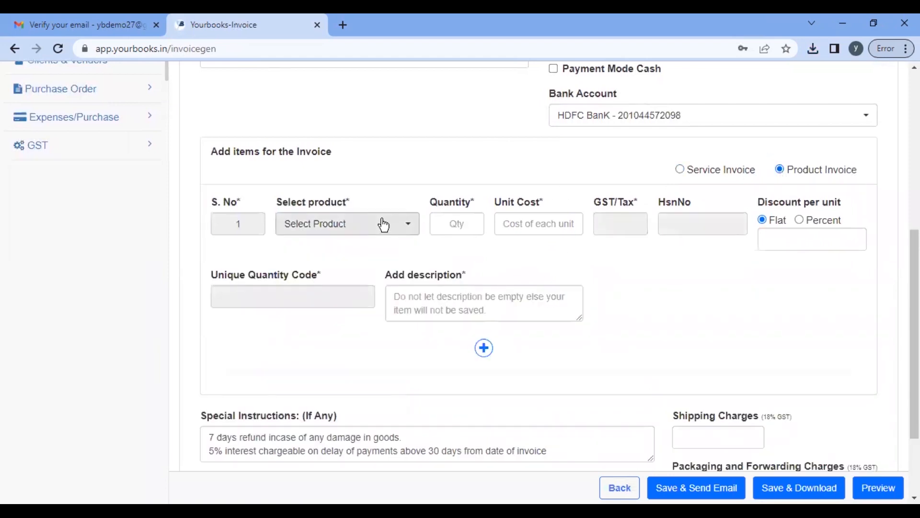
pyautogui.click(380, 224)
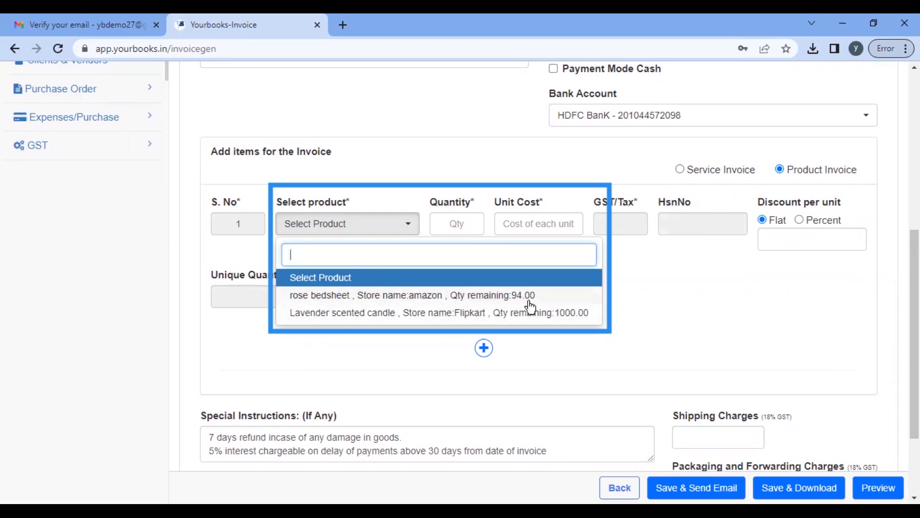
pyautogui.click(450, 314)
pyautogui.click(457, 225)
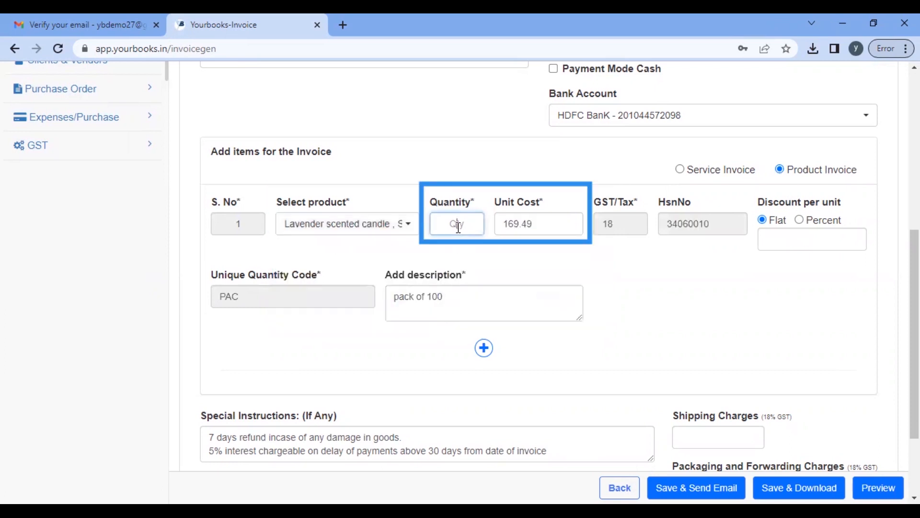
pyautogui.write('500')
pyautogui.press('Tab')
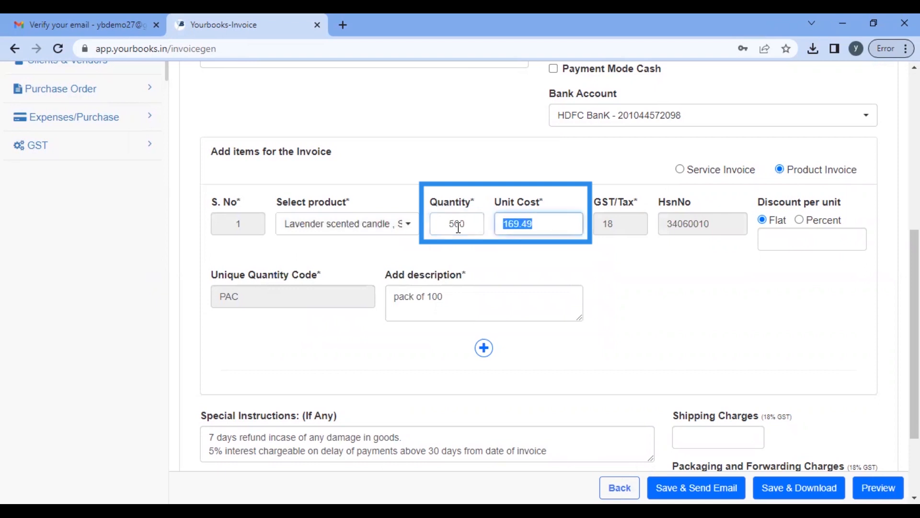
# Step: Add 1000 shipping, 200 packaging and 100 insurance charges, then save and download the invoice
pyautogui.scroll(-1, 681, 349)
pyautogui.scroll(-2, 670, 344)
pyautogui.click(717, 329)
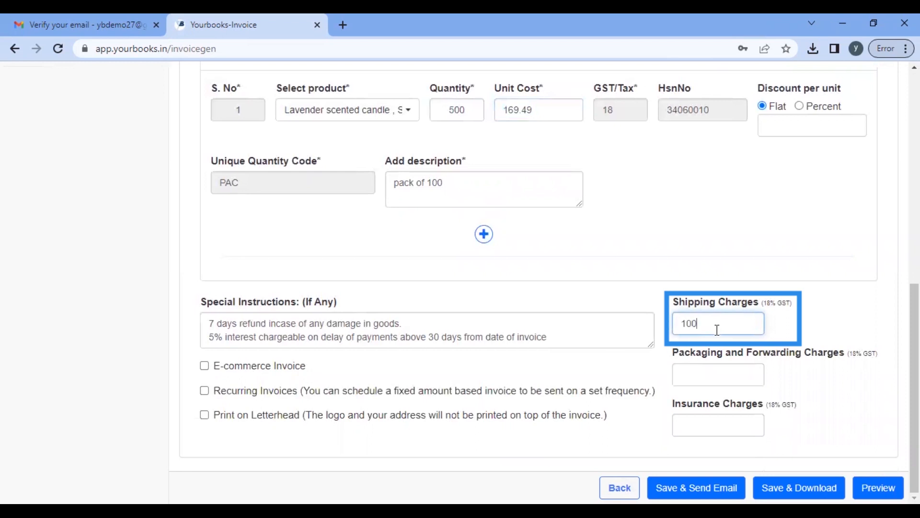
pyautogui.click(715, 375)
pyautogui.write('200')
pyautogui.click(695, 426)
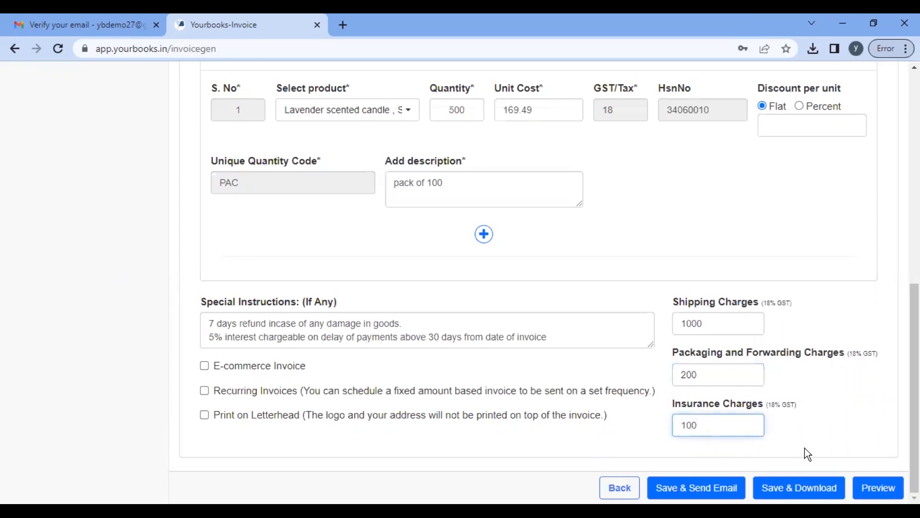
pyautogui.click(799, 487)
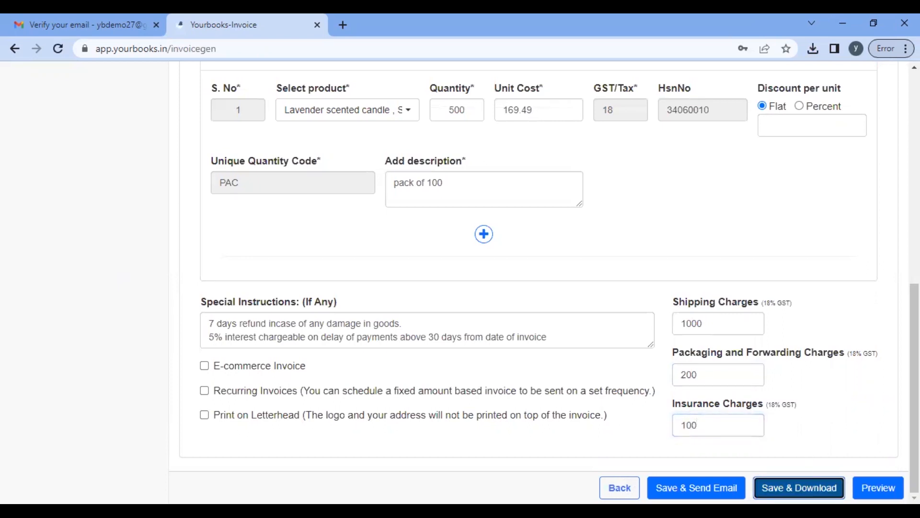
# Step: Check the shipping, packing and insurance lines and page 2 of the YB3 PDF, then return to YourBooks
pyautogui.click(701, 91)
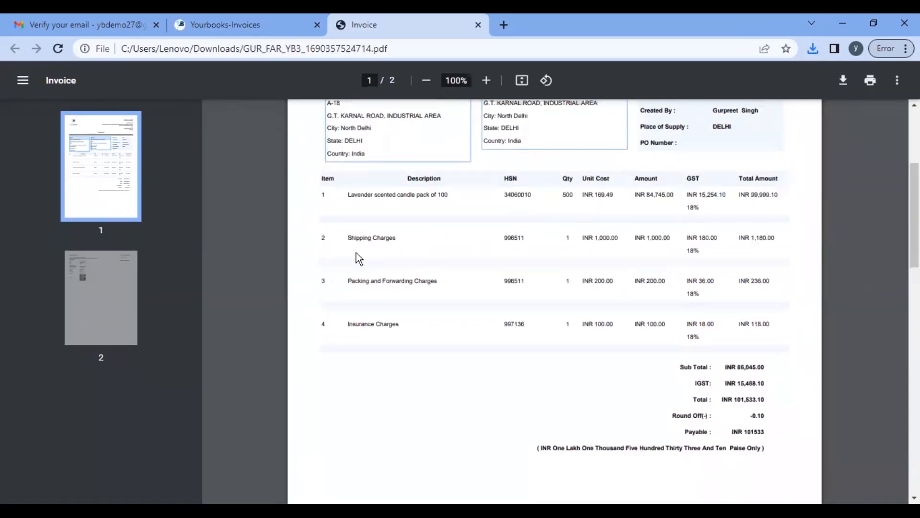
pyautogui.moveTo(350, 237); pyautogui.dragTo(417, 244)
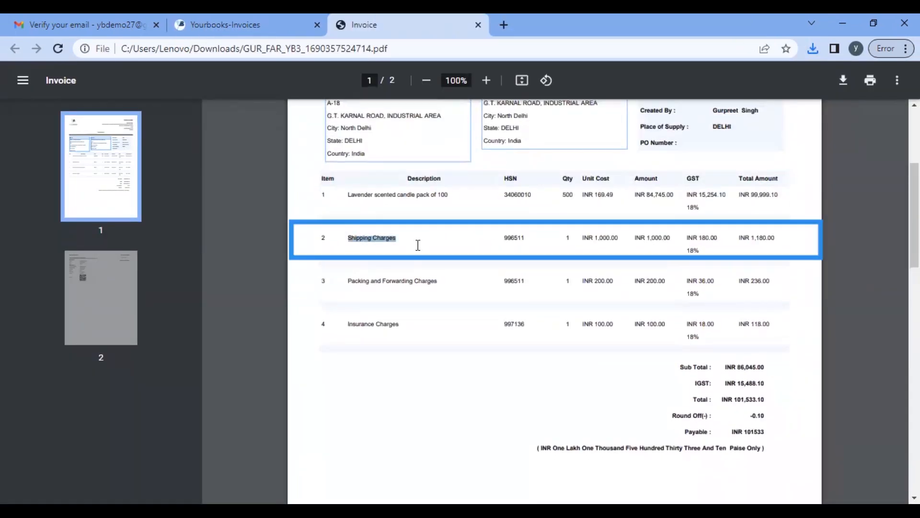
pyautogui.moveTo(350, 279); pyautogui.dragTo(531, 298)
pyautogui.moveTo(348, 324); pyautogui.dragTo(441, 327)
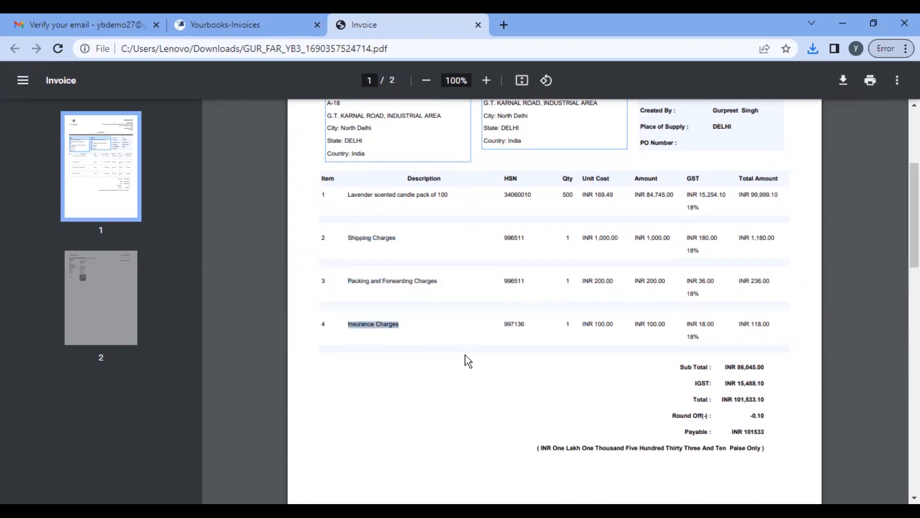
pyautogui.scroll(-5, 465, 355)
pyautogui.scroll(-6, 465, 355)
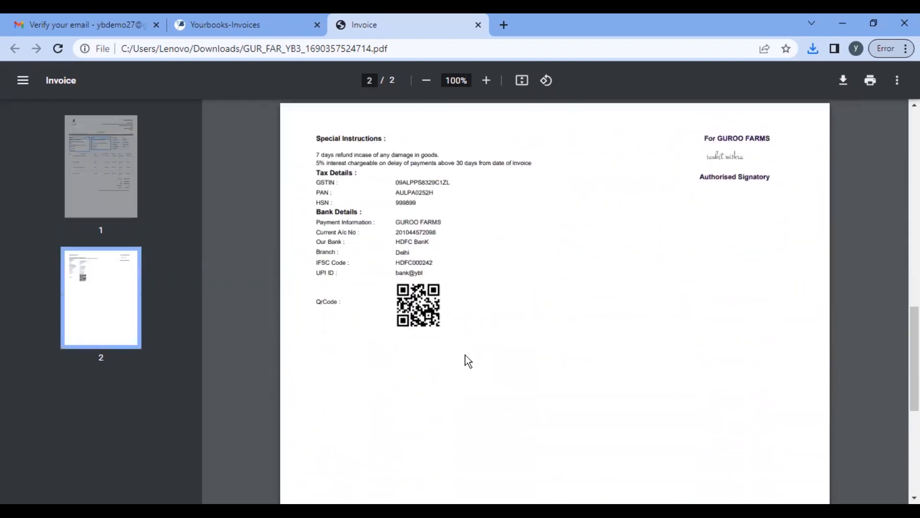
pyautogui.scroll(11, 465, 355)
pyautogui.click(240, 25)
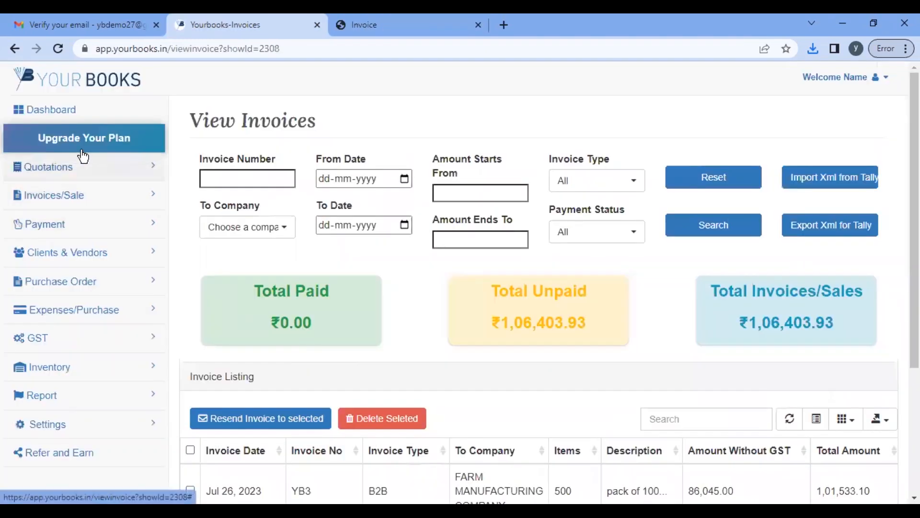
# Step: Open View Invoices, highlight the ₹1,06,403.93 total unpaid, and scroll to the Mark Payment column
pyautogui.click(101, 201)
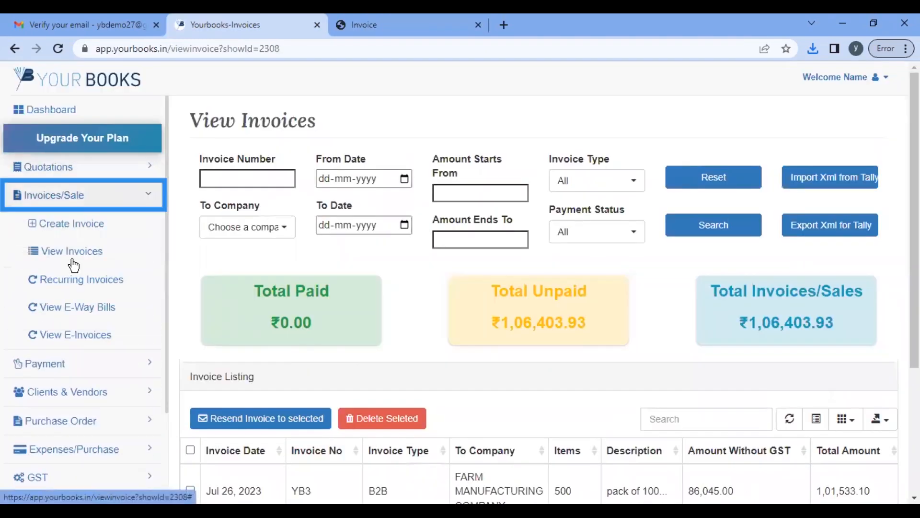
pyautogui.click(72, 251)
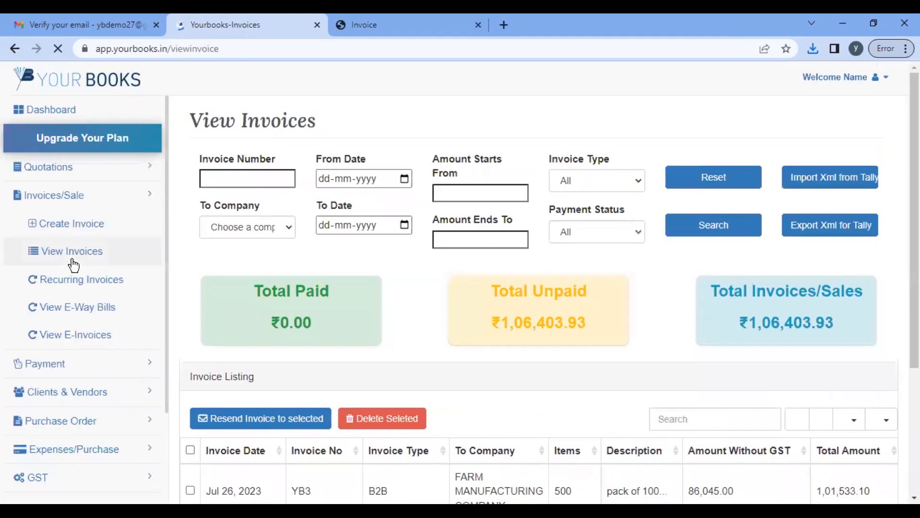
pyautogui.scroll(-3, 391, 270)
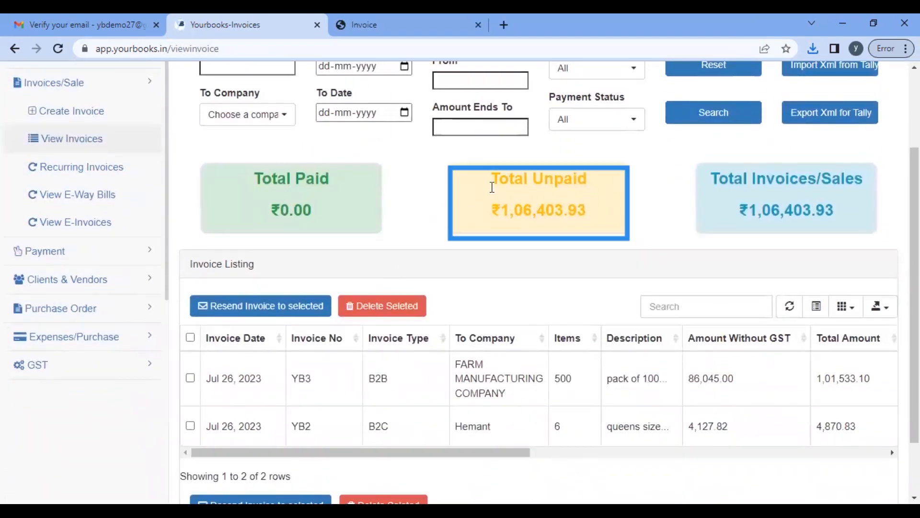
pyautogui.moveTo(493, 210); pyautogui.dragTo(606, 210)
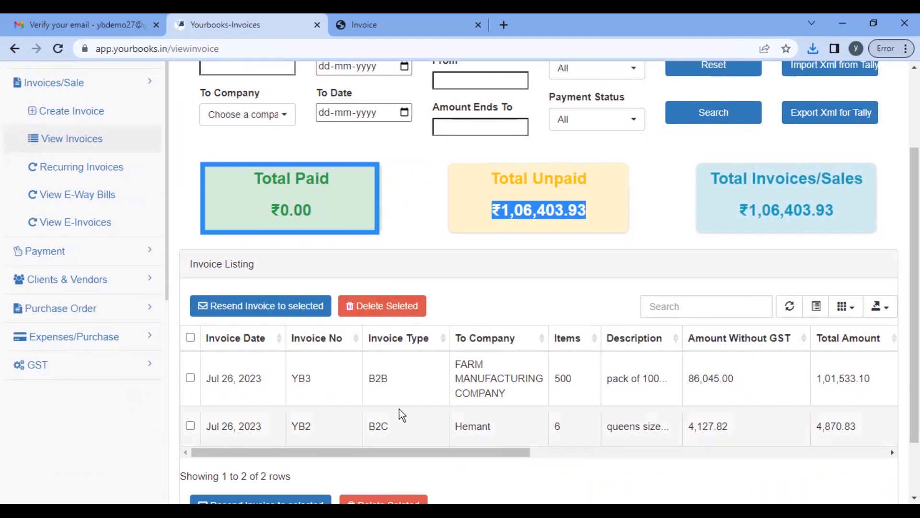
pyautogui.hscroll(3, 399, 409)
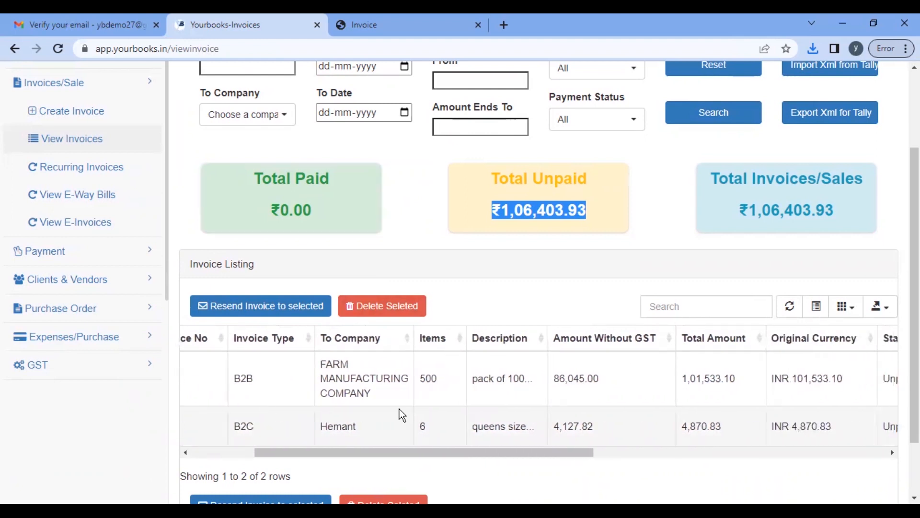
pyautogui.hscroll(5, 399, 410)
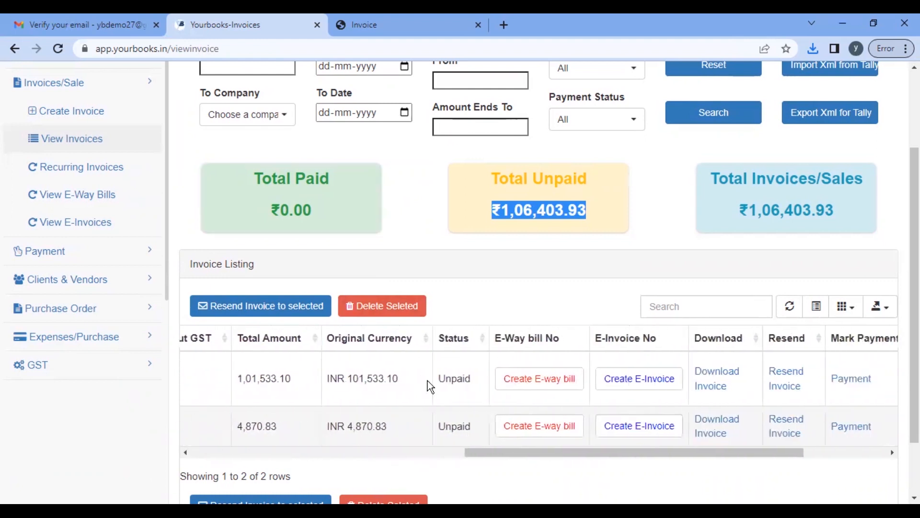
pyautogui.scroll(-3, 454, 387)
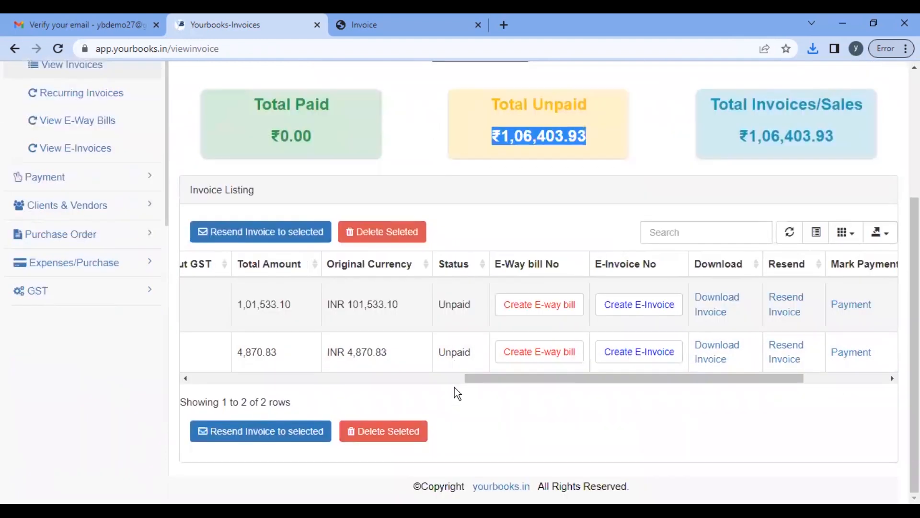
pyautogui.hotkey('ctrl', '2')
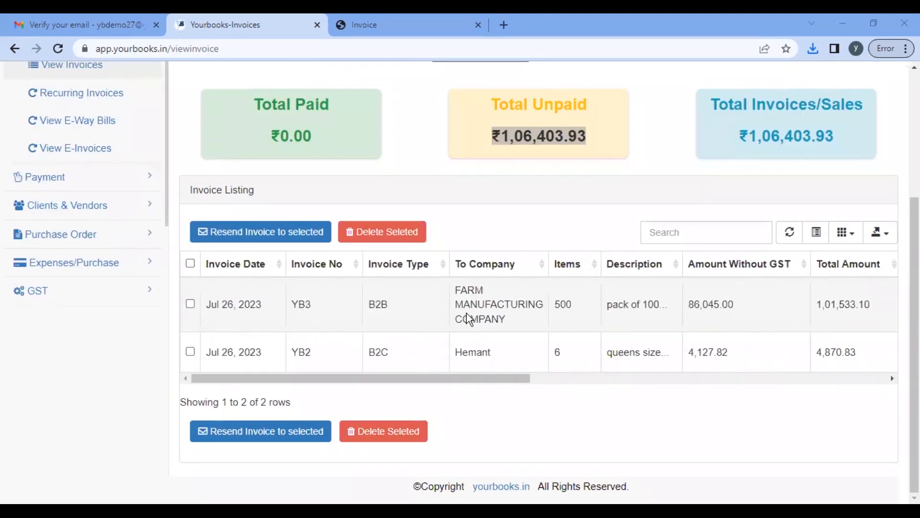
pyautogui.hscroll(5, 480, 317)
pyautogui.hscroll(3, 684, 277)
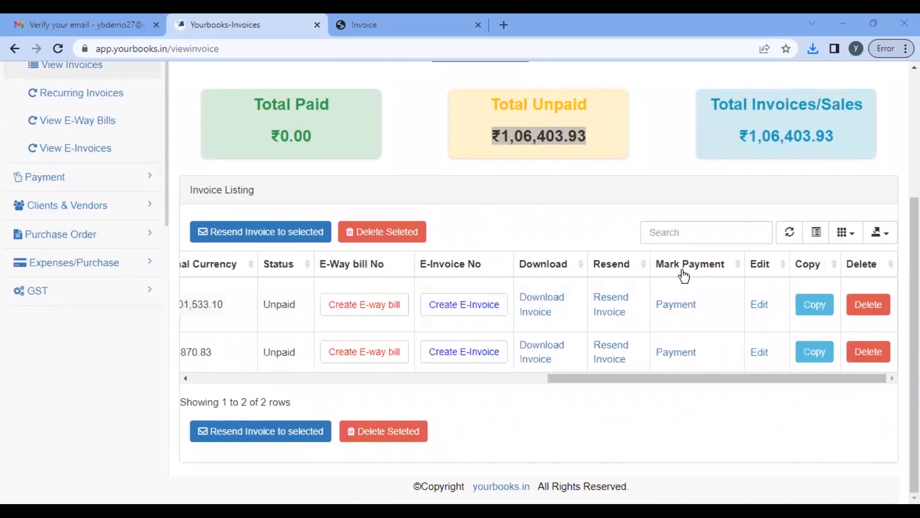
# Step: Start a payment on YB3, entering the payer's name and nature of payment 'sales of goods'
pyautogui.click(674, 307)
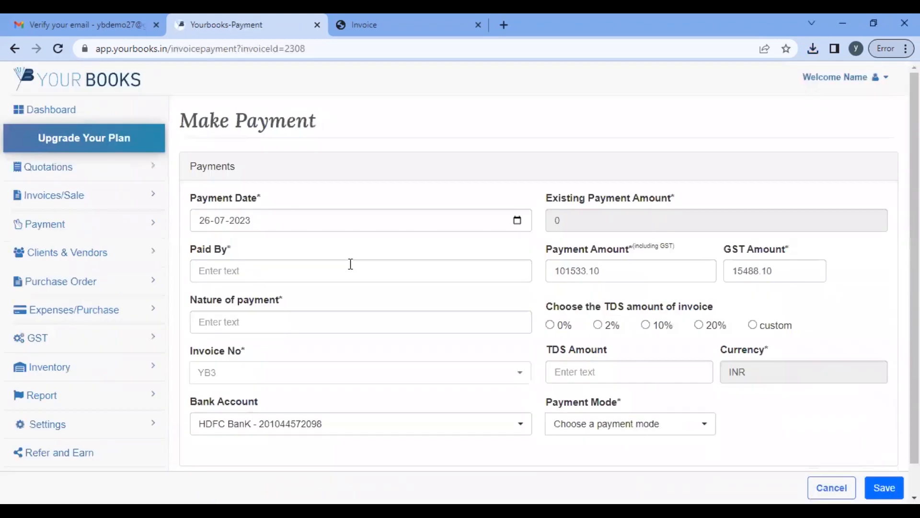
pyautogui.click(350, 264)
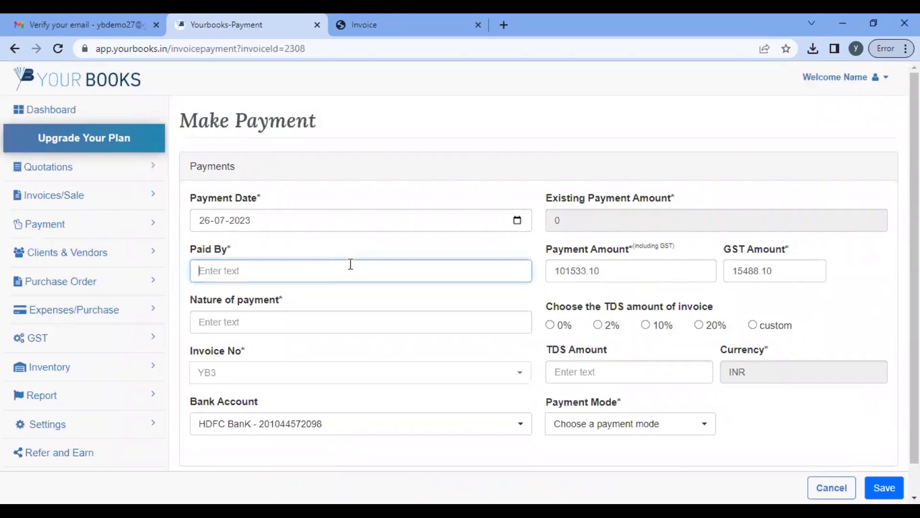
pyautogui.write('s')
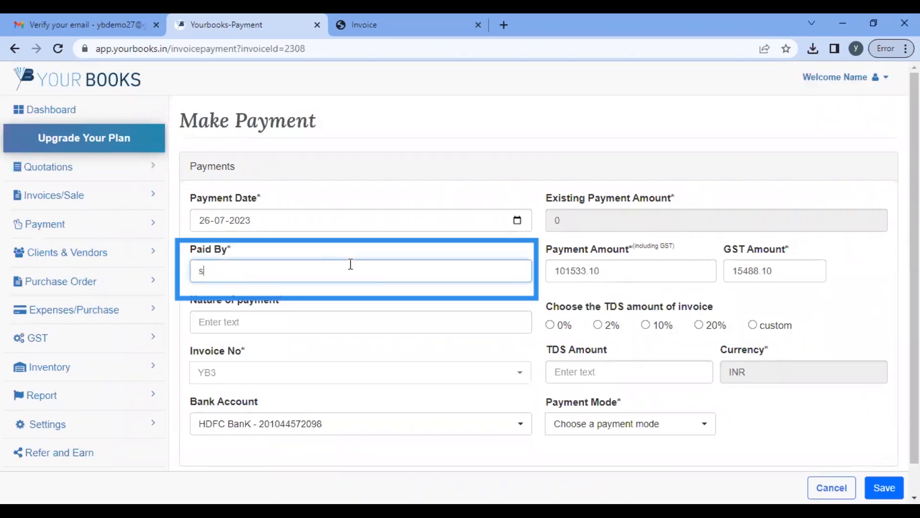
pyautogui.write('am')
pyautogui.press('Tab')
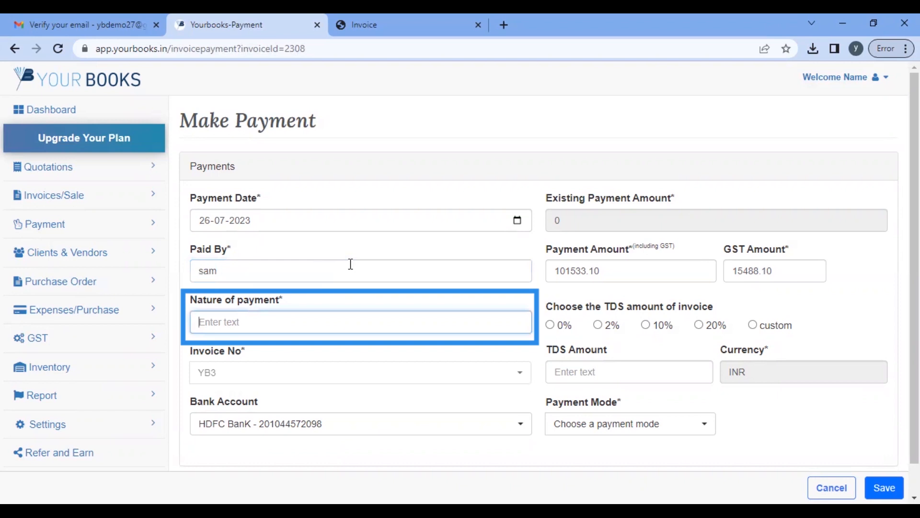
pyautogui.write('sales of goods')
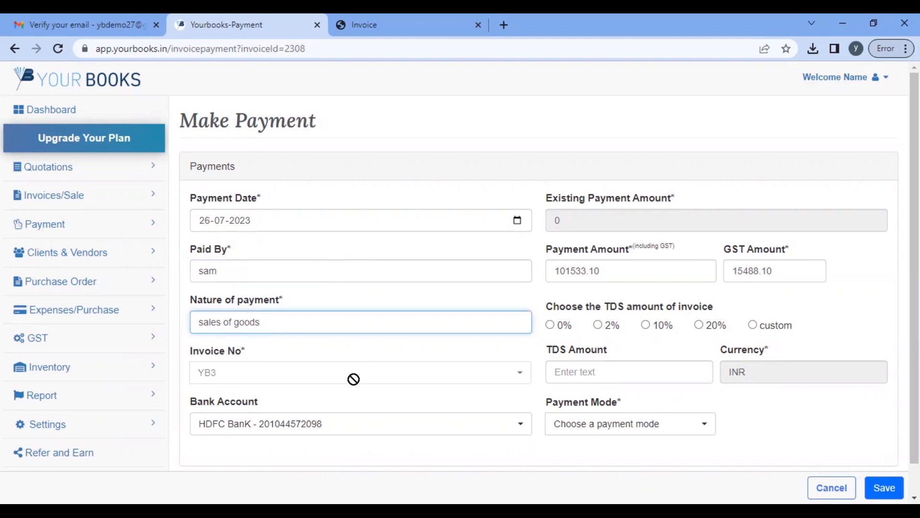
pyautogui.scroll(-1, 353, 379)
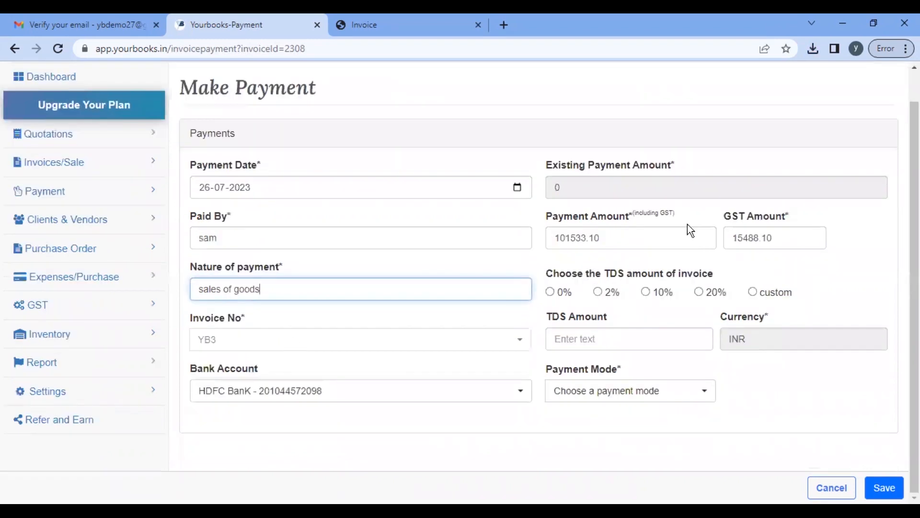
# Step: Replace the prefilled payment amount with 50000
pyautogui.click(623, 240)
pyautogui.rightClick(476, 236)
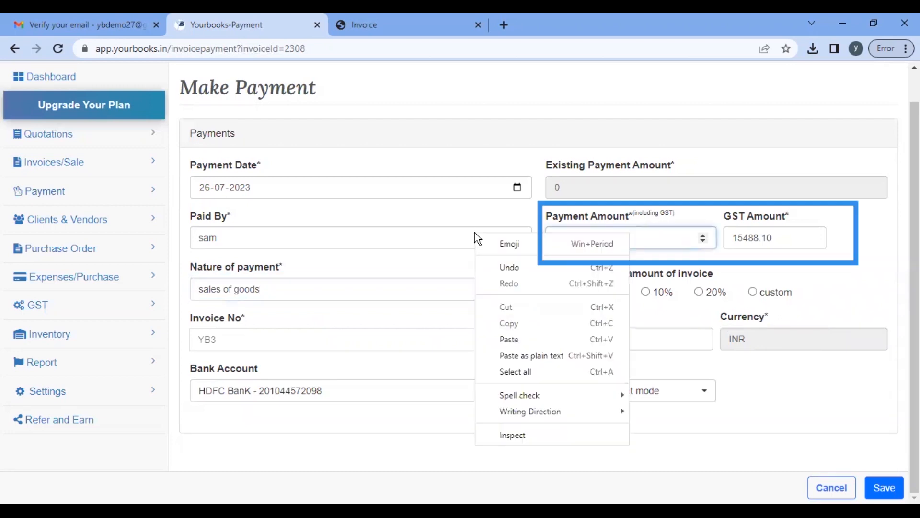
pyautogui.click(662, 242)
pyautogui.hotkey('ctrl', 'a')
pyautogui.write('500')
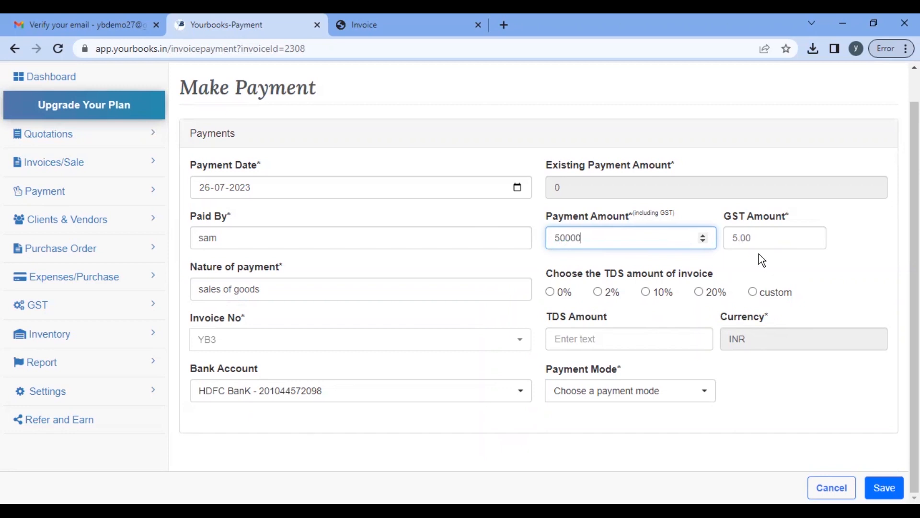
# Step: Set 0% TDS, Online payment mode with the HDFC bank account, and save the payment
pyautogui.click(551, 293)
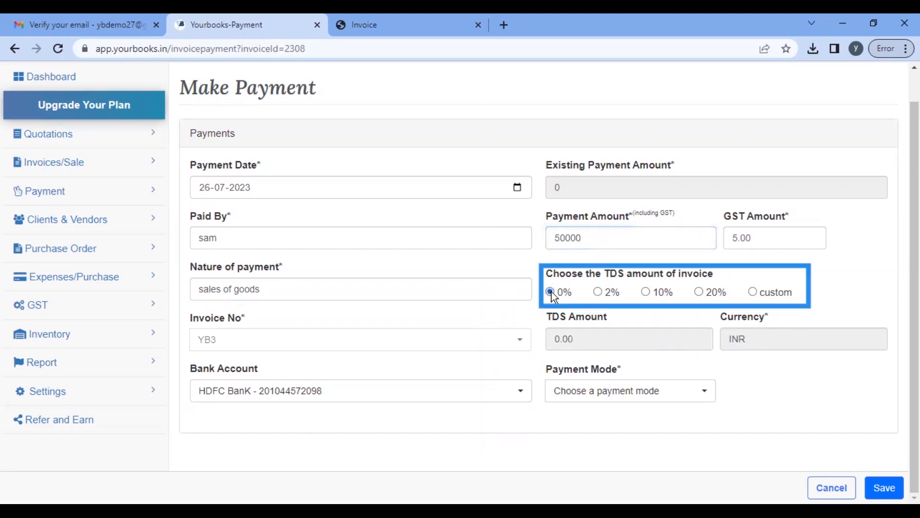
pyautogui.click(689, 396)
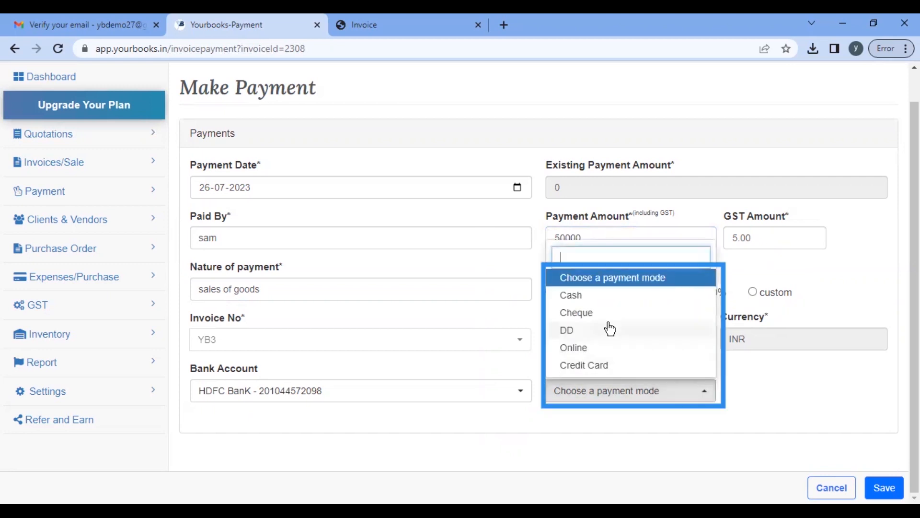
pyautogui.click(594, 348)
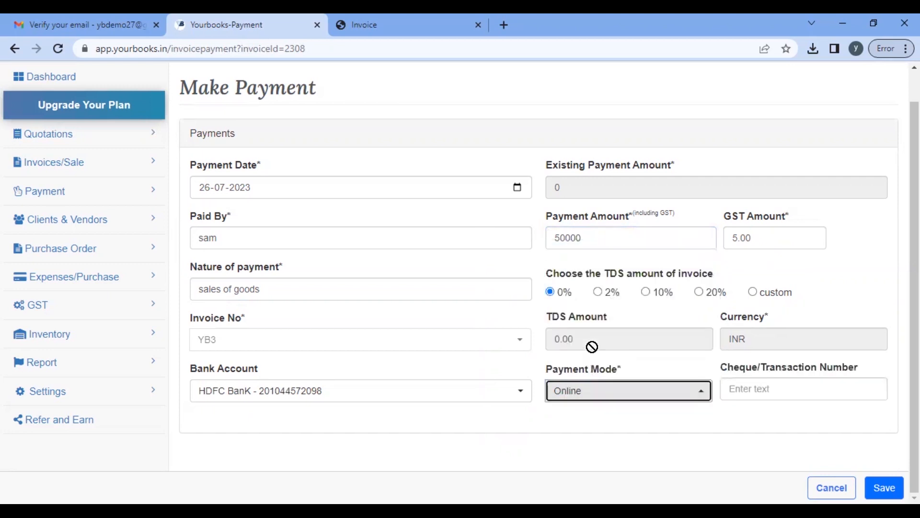
pyautogui.click(766, 392)
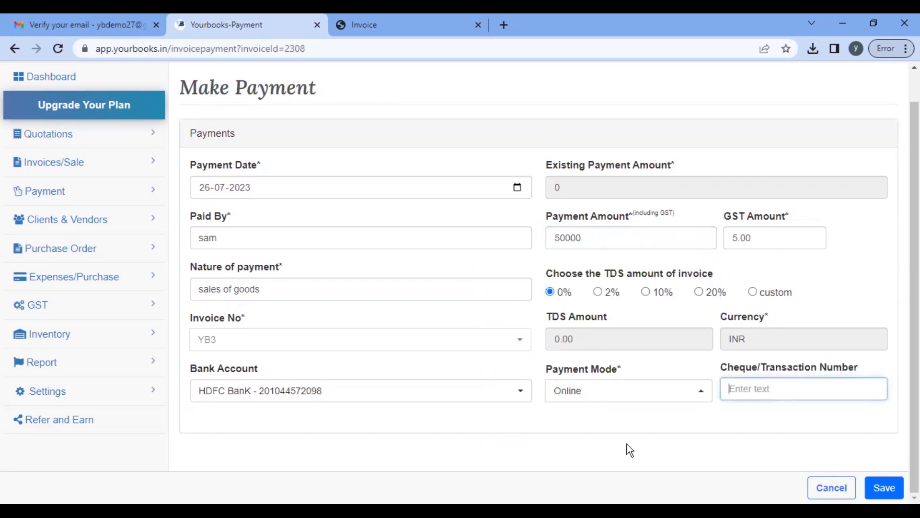
pyautogui.click(480, 399)
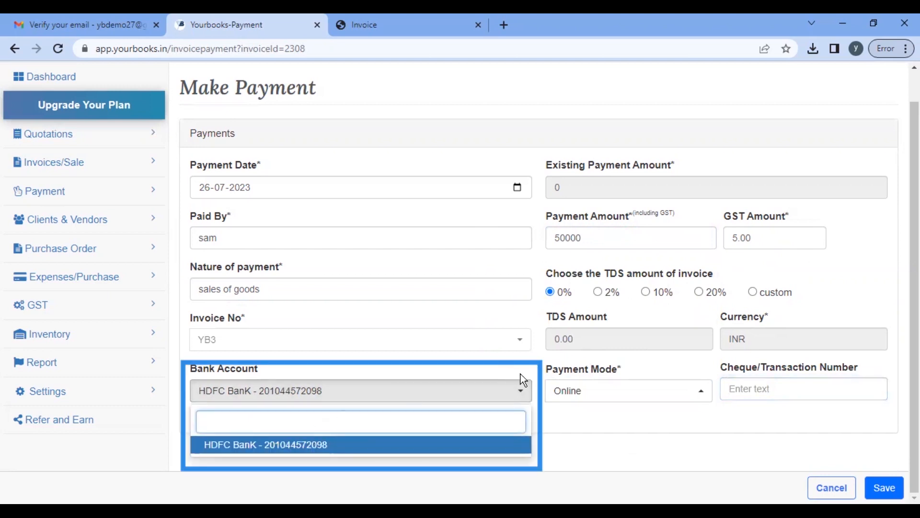
pyautogui.click(490, 403)
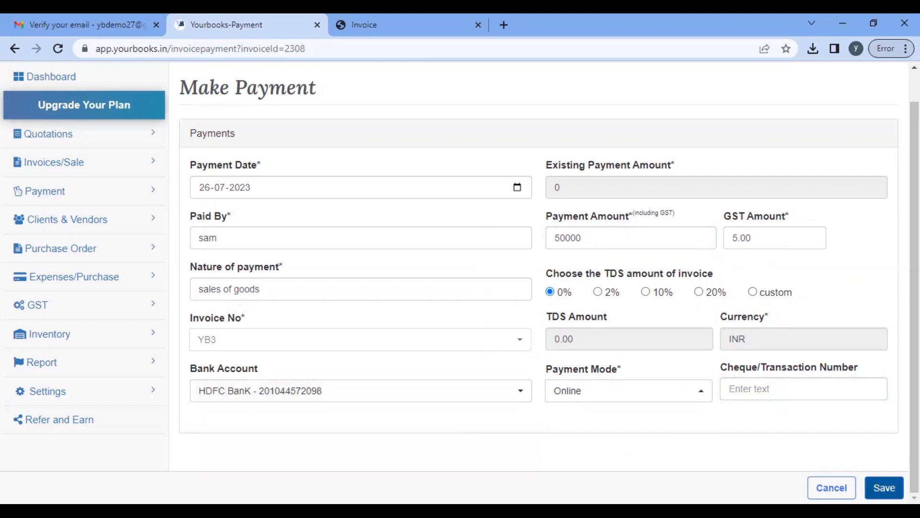
pyautogui.click(884, 488)
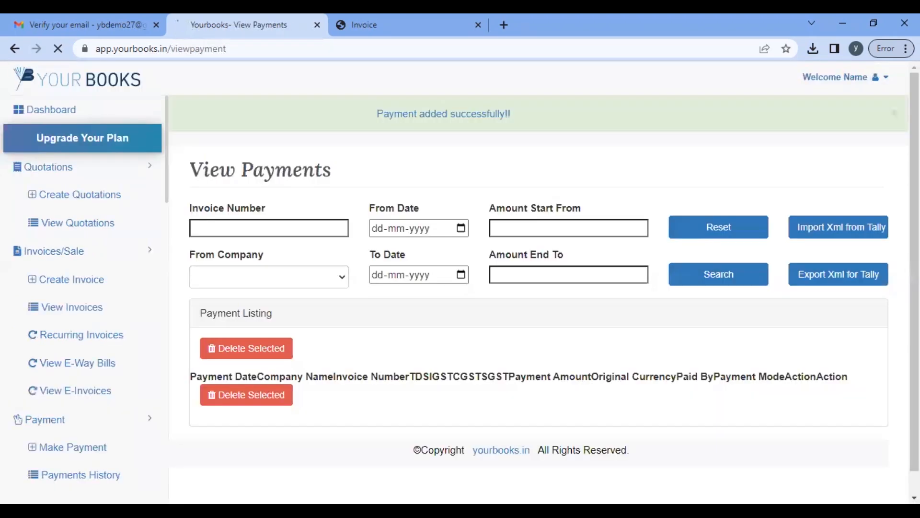
# Step: Reopen View Invoices and confirm YB3 and YB2 remain Unpaid with ₹1,06,403.93 outstanding
pyautogui.scroll(-3, 668, 394)
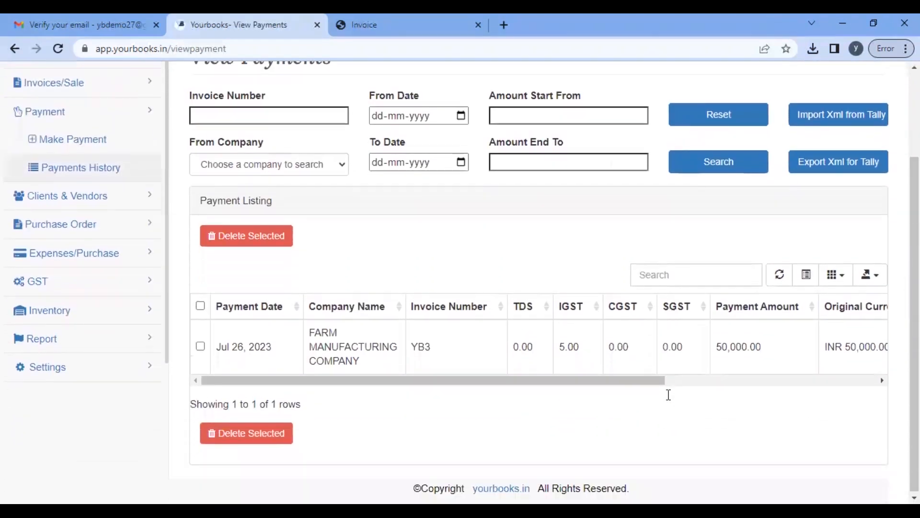
pyautogui.hscroll(5, 557, 371)
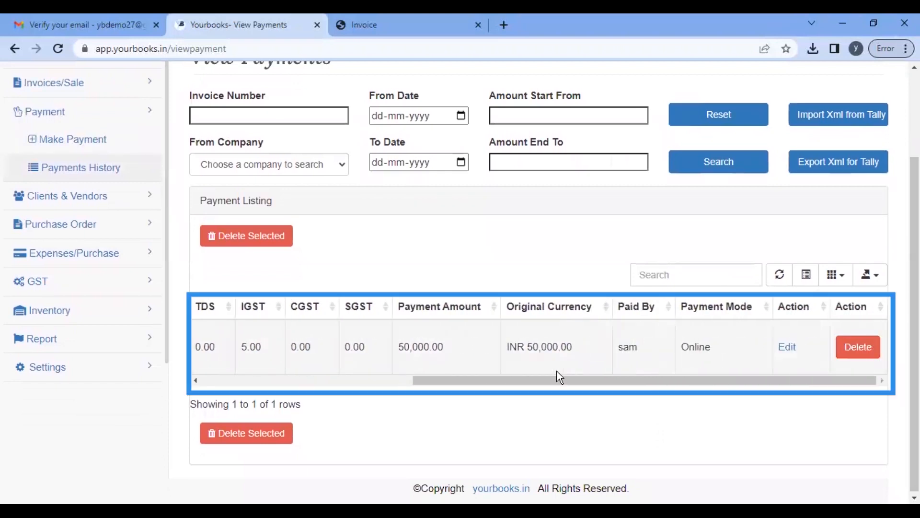
pyautogui.hscroll(-5, 473, 352)
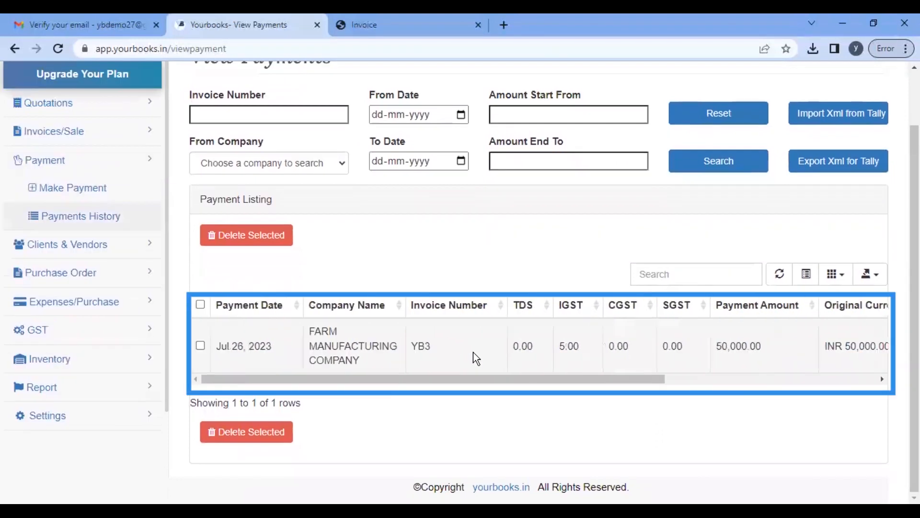
pyautogui.click(91, 144)
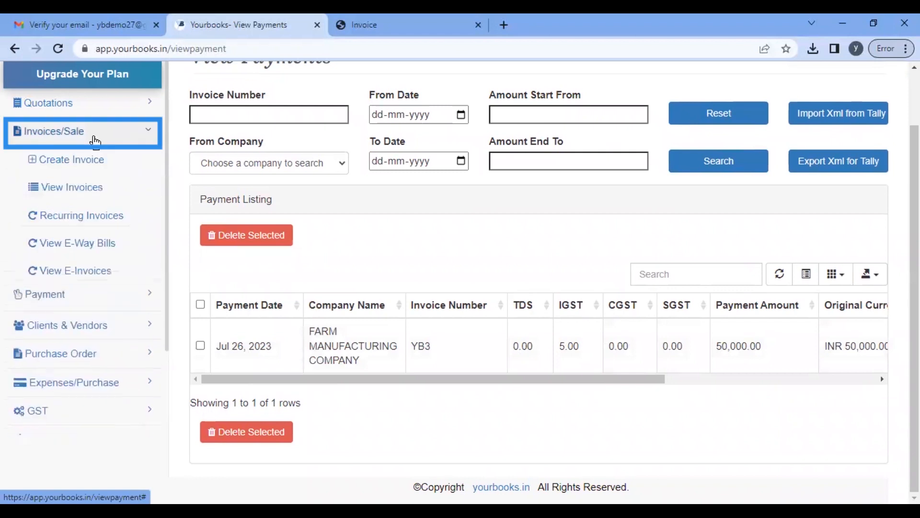
pyautogui.click(94, 189)
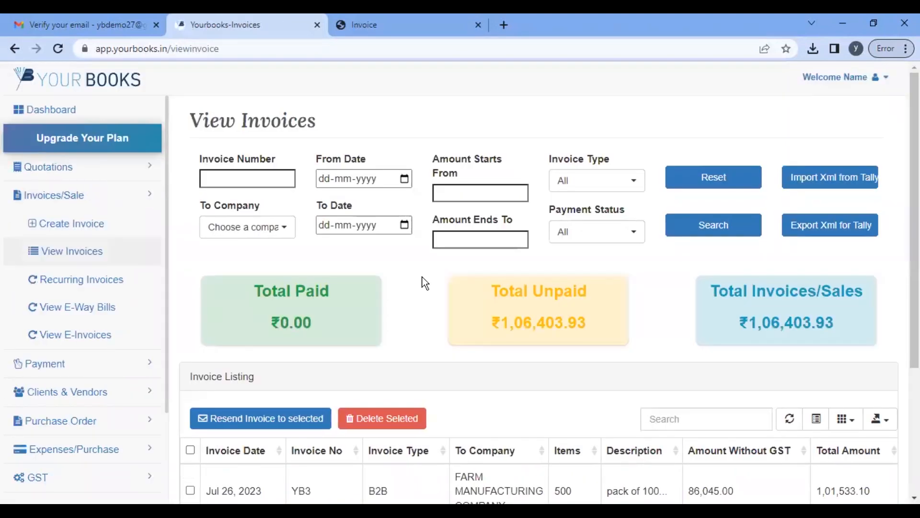
pyautogui.scroll(-2, 424, 282)
pyautogui.scroll(-2, 606, 273)
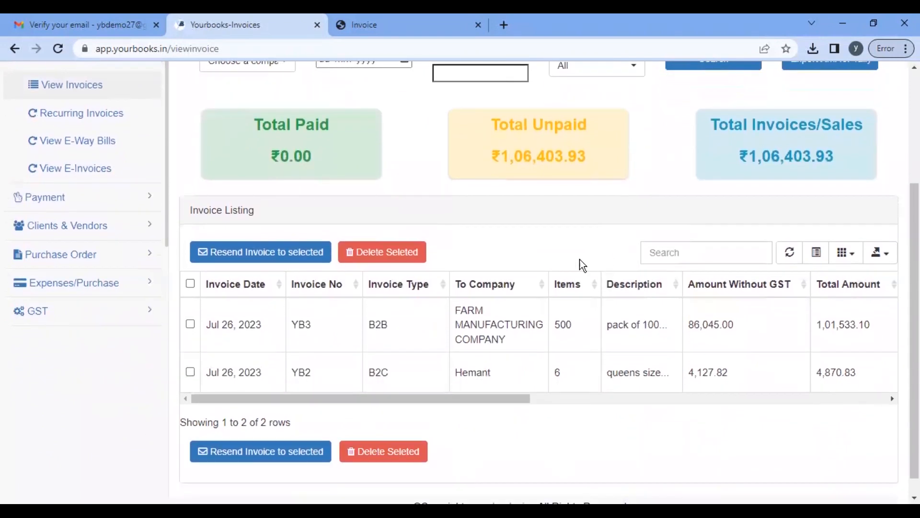
pyautogui.moveTo(489, 157); pyautogui.dragTo(624, 164)
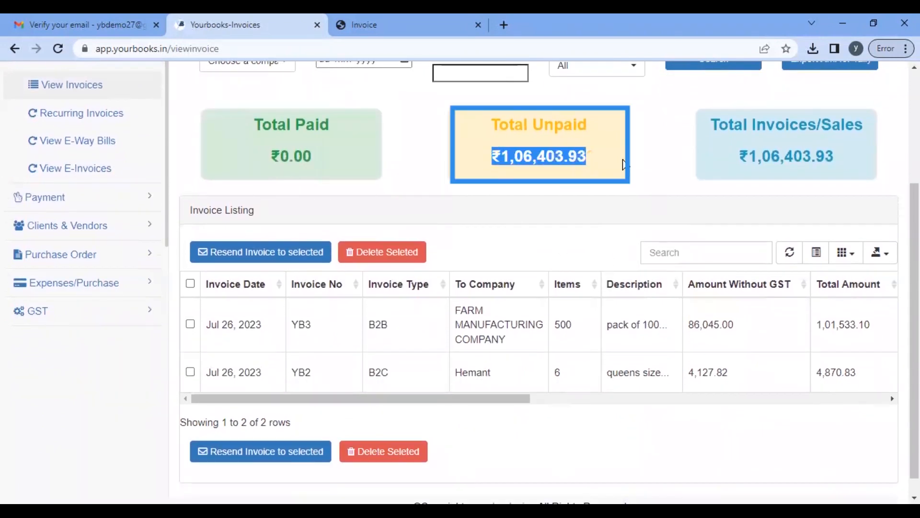
pyautogui.hscroll(5, 622, 339)
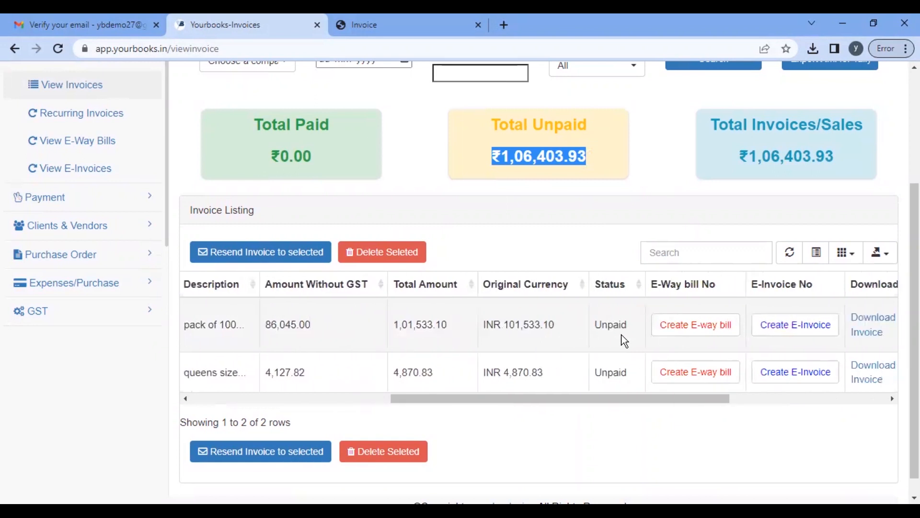
pyautogui.hscroll(5, 624, 338)
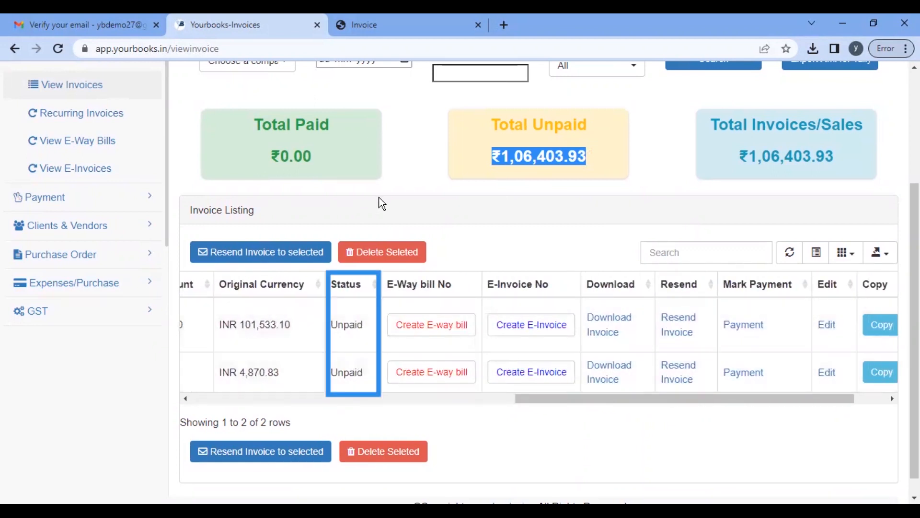
pyautogui.scroll(3, 382, 204)
pyautogui.scroll(-2, 313, 303)
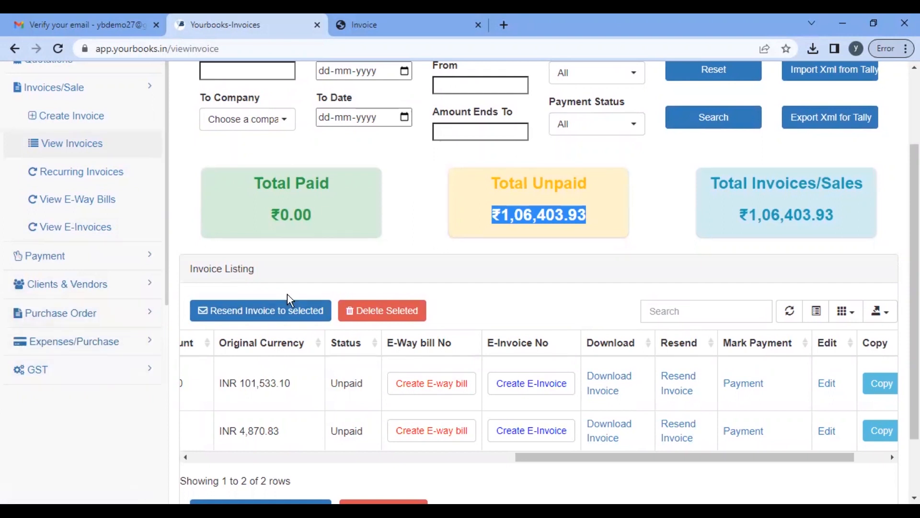
pyautogui.scroll(-2, 578, 314)
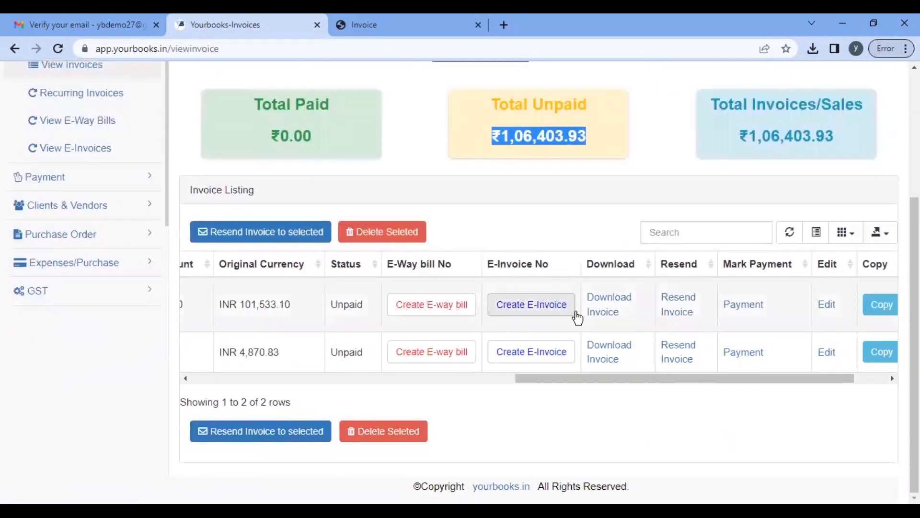
pyautogui.scroll(3, 576, 312)
pyautogui.scroll(-3, 576, 312)
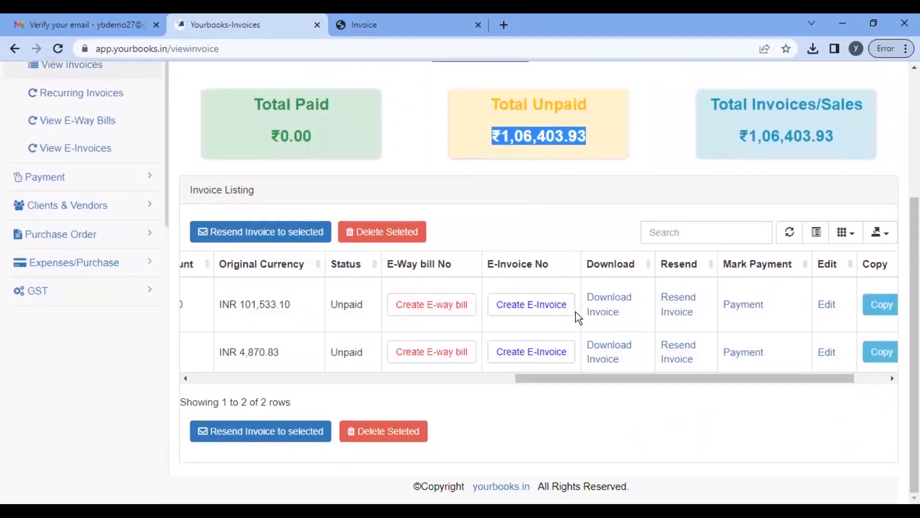
pyautogui.scroll(2, 578, 317)
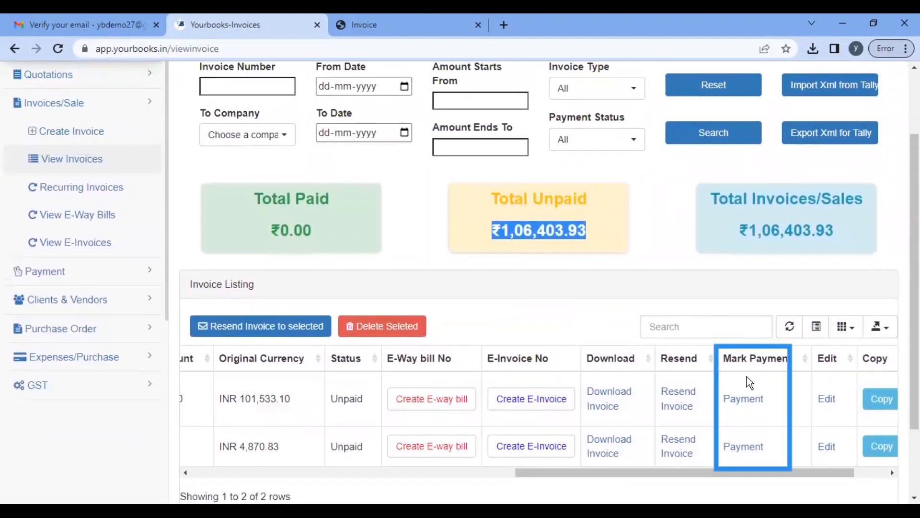
# Step: Start a second YB3 payment of the prefilled 51533.10, with the suggested payer and sales of goods
pyautogui.click(744, 399)
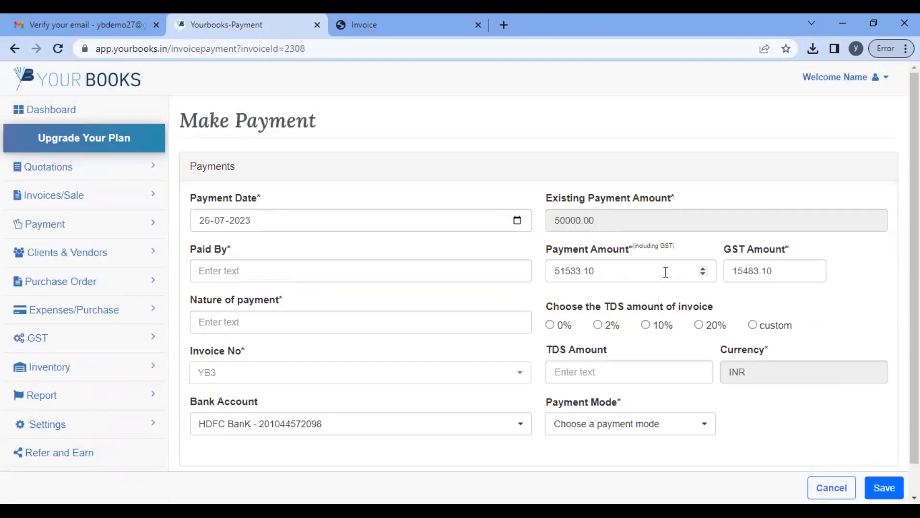
pyautogui.scroll(-1, 666, 272)
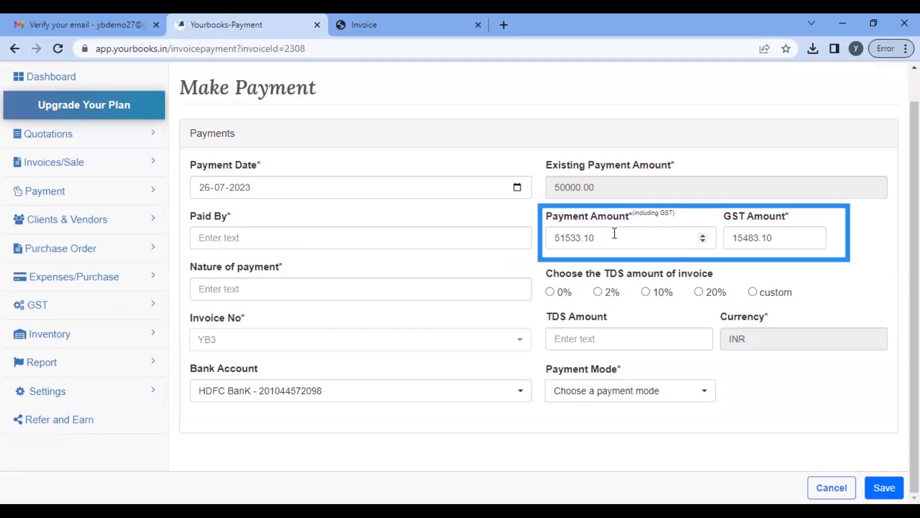
pyautogui.moveTo(615, 233); pyautogui.dragTo(558, 232)
pyautogui.click(318, 236)
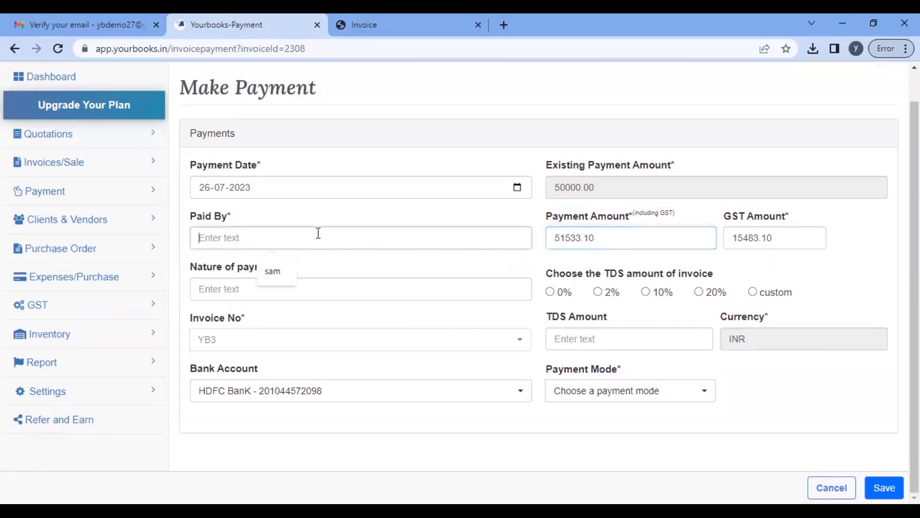
pyautogui.click(274, 270)
pyautogui.click(255, 288)
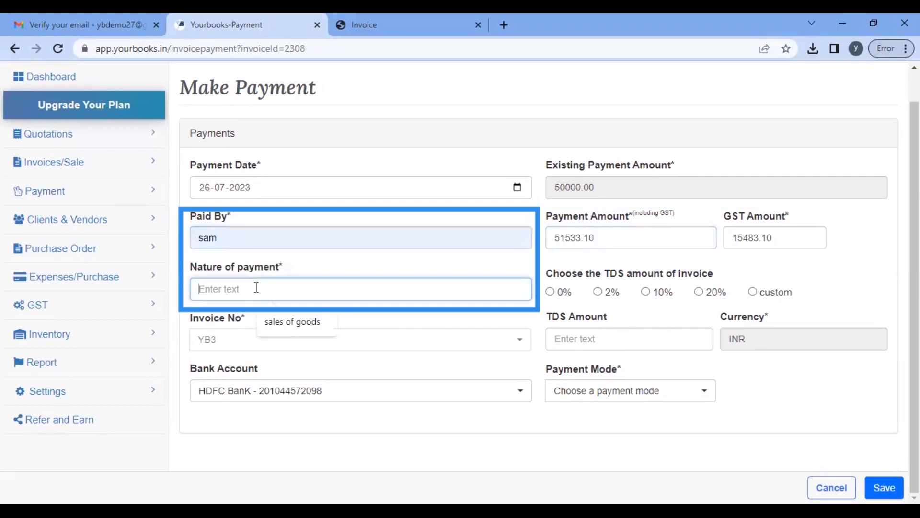
pyautogui.click(282, 320)
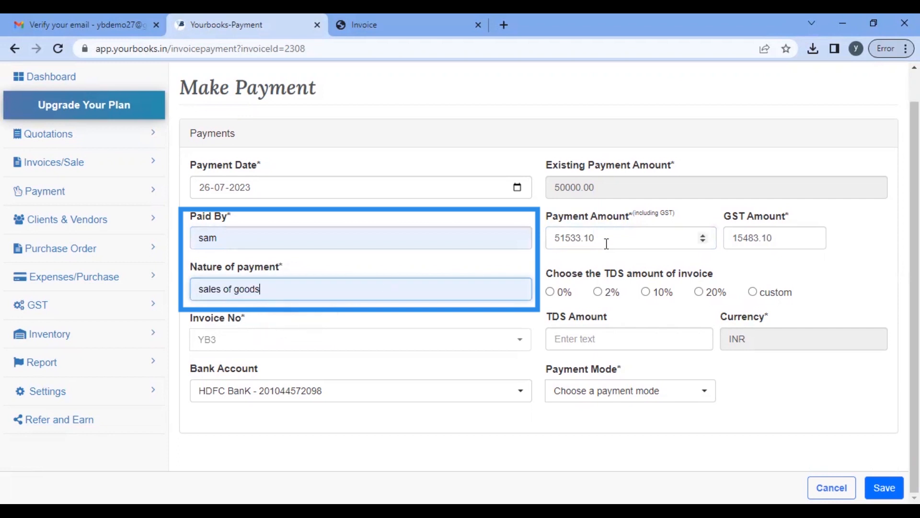
# Step: Set 0% TDS and pay by cheque number 5876, then save the payment
pyautogui.click(550, 292)
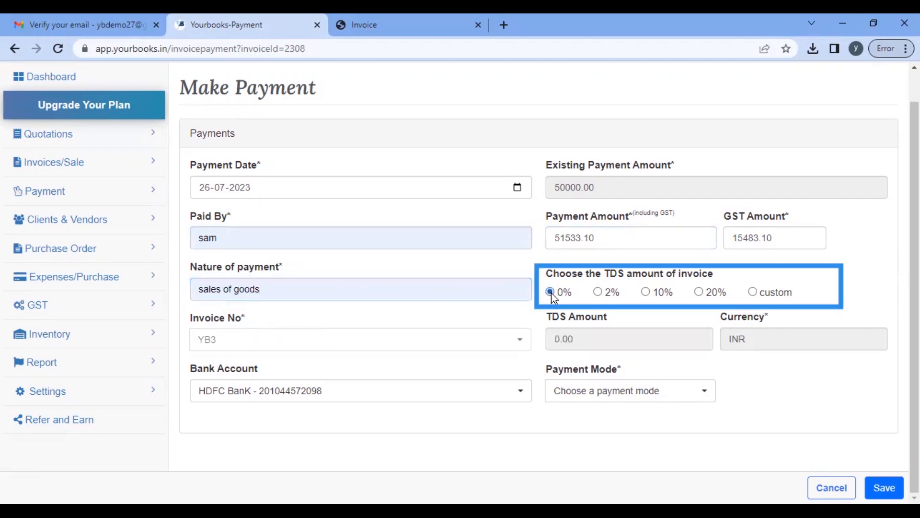
pyautogui.click(624, 386)
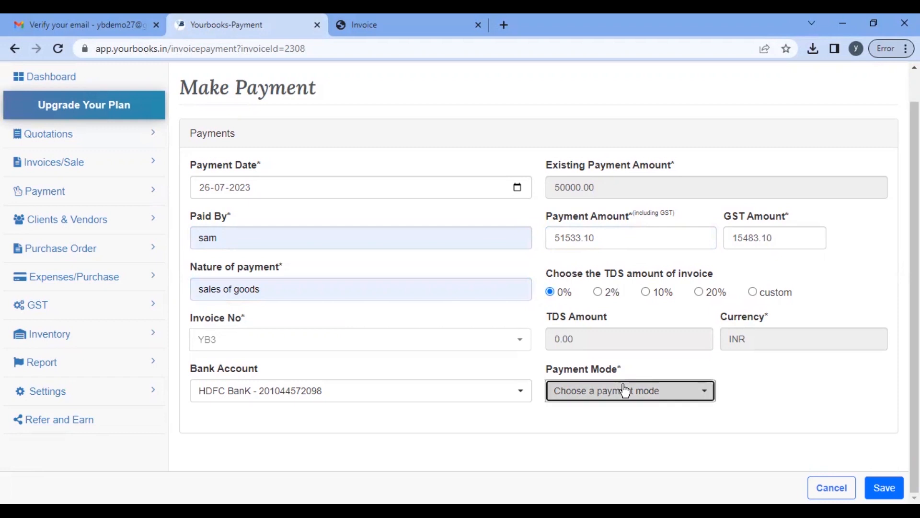
pyautogui.click(591, 319)
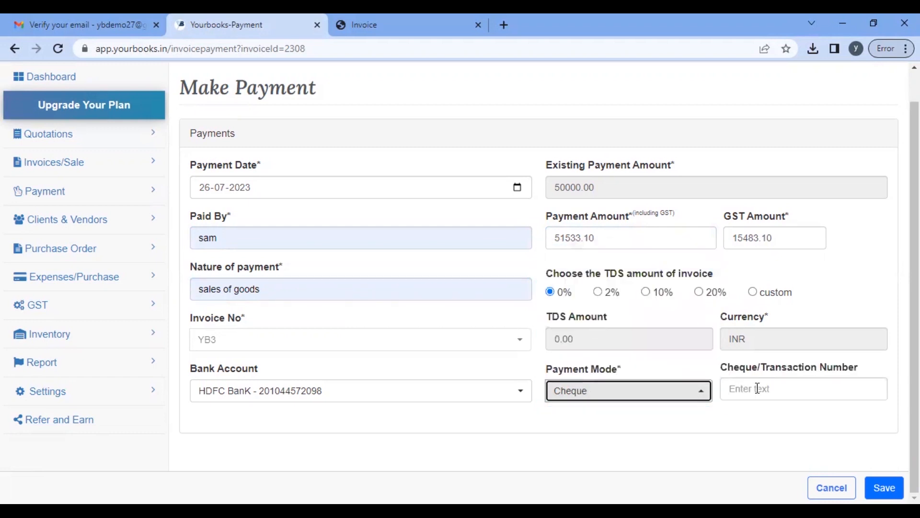
pyautogui.click(757, 388)
pyautogui.write('5876987')
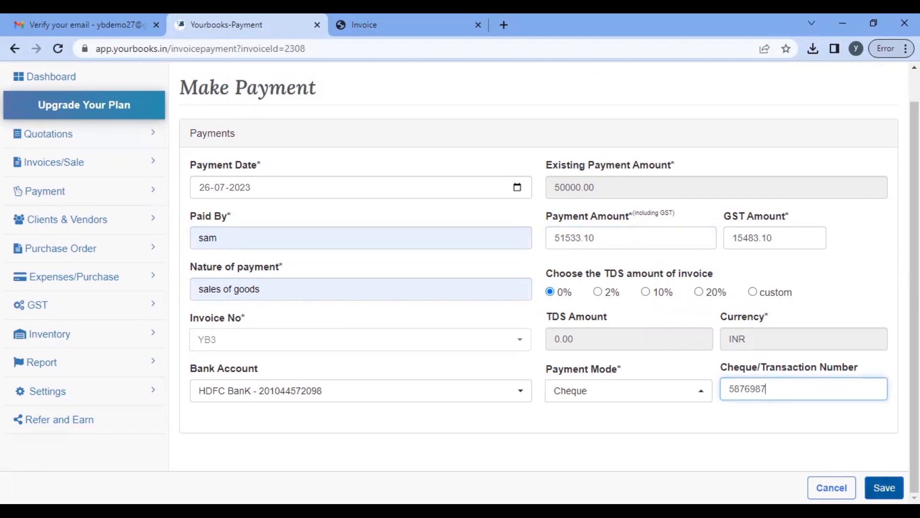
pyautogui.click(884, 488)
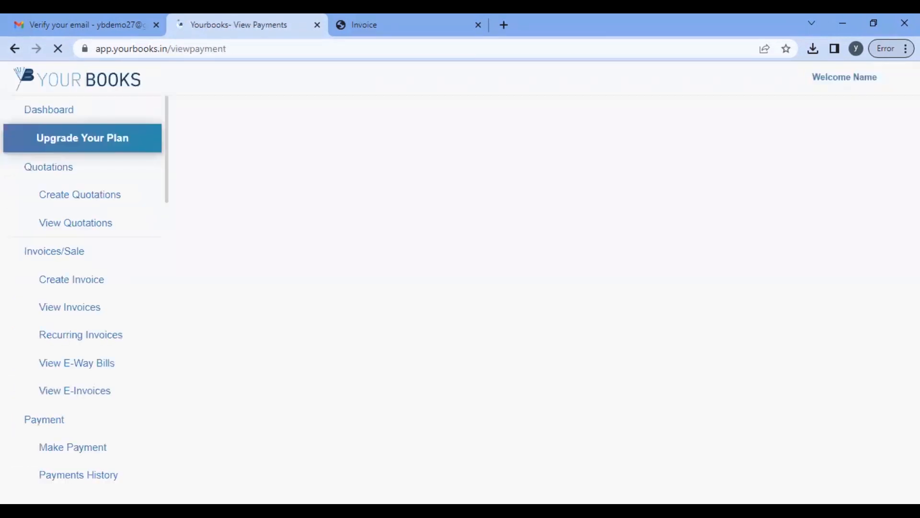
# Step: Review the 50,000.00 and 51,533.10 YB3 payments in Payments History, then return to View Invoices
pyautogui.scroll(-3, 593, 417)
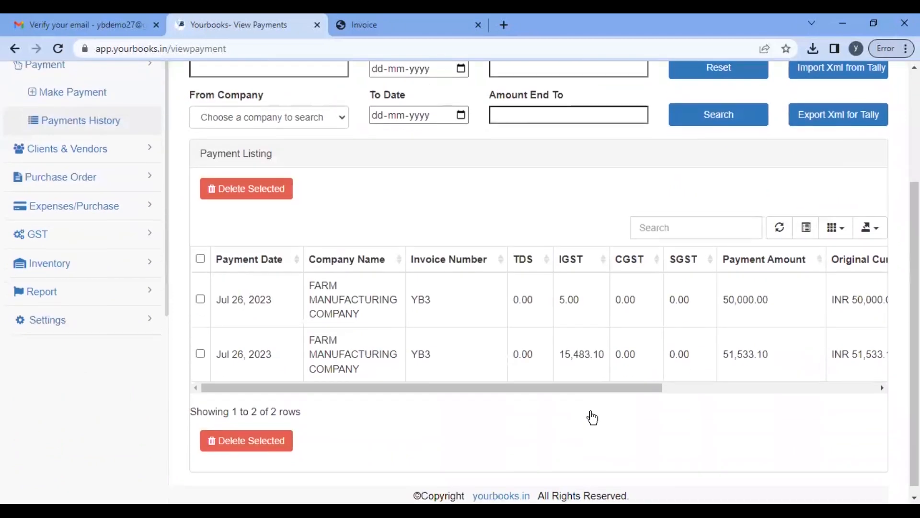
pyautogui.scroll(3, 538, 309)
pyautogui.scroll(-2, 538, 309)
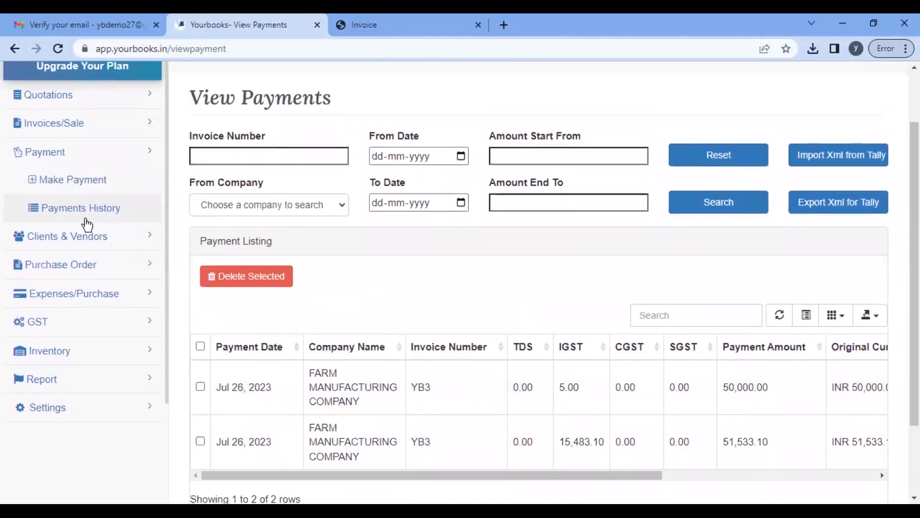
pyautogui.scroll(-1, 255, 245)
pyautogui.scroll(3, 169, 292)
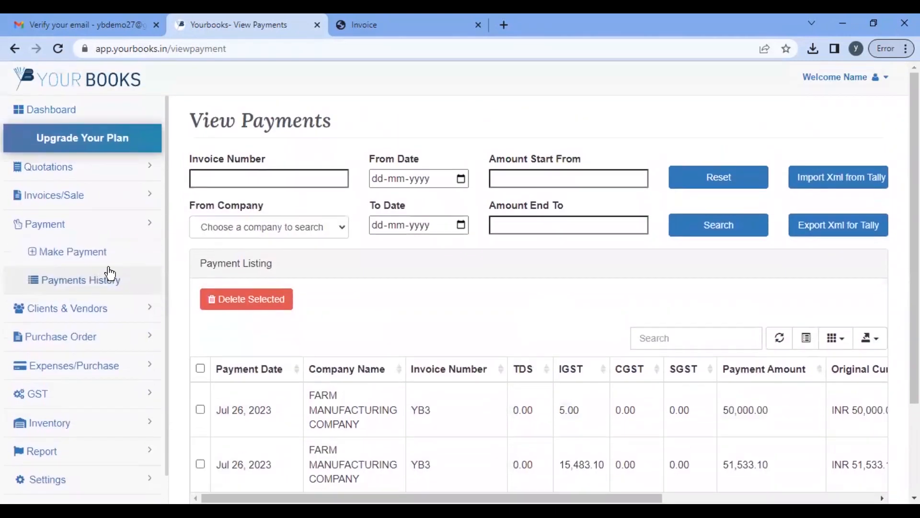
pyautogui.click(123, 195)
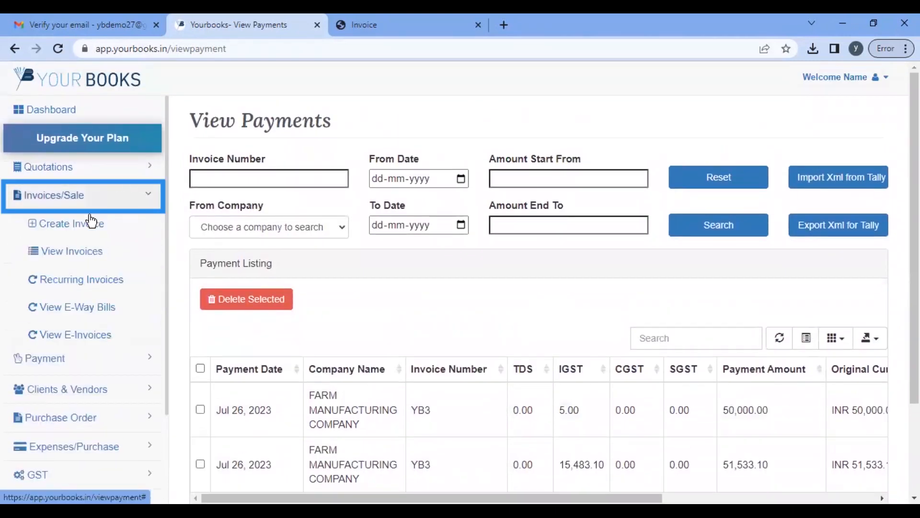
pyautogui.click(84, 255)
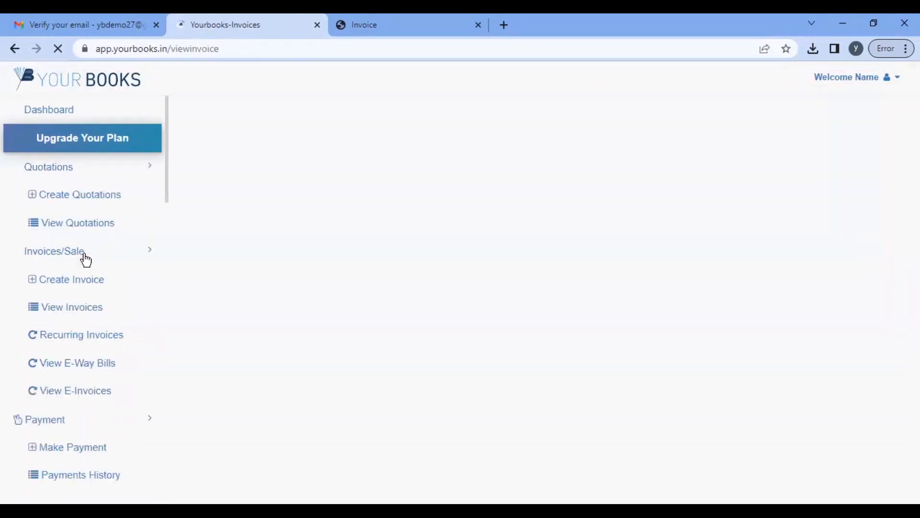
# Step: Highlight the remaining ₹4,870.83 Total Unpaid now that YB3 shows as Paid
pyautogui.scroll(-4, 496, 328)
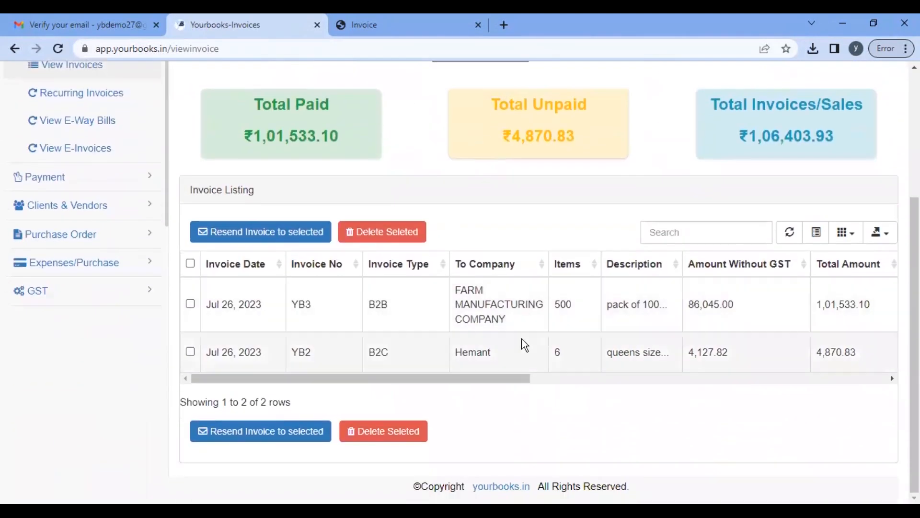
pyautogui.scroll(2, 523, 324)
pyautogui.scroll(1, 523, 324)
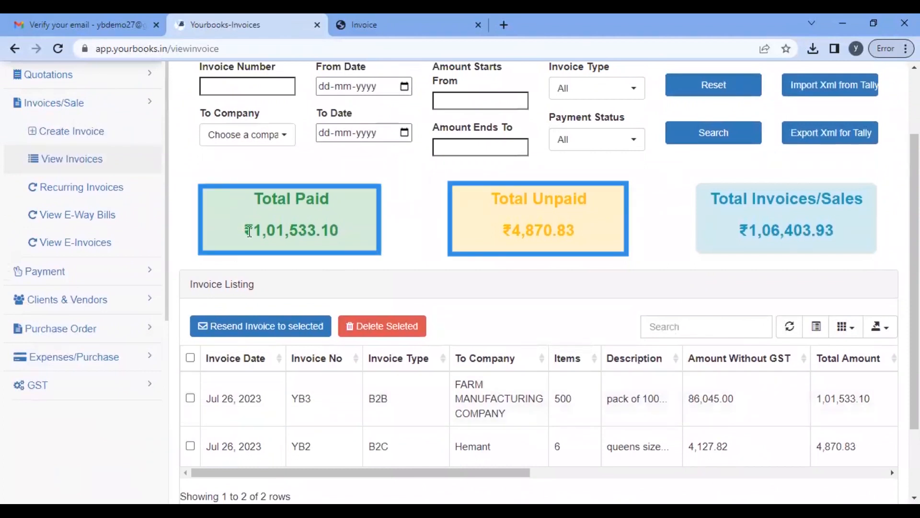
pyautogui.moveTo(252, 230); pyautogui.dragTo(368, 237)
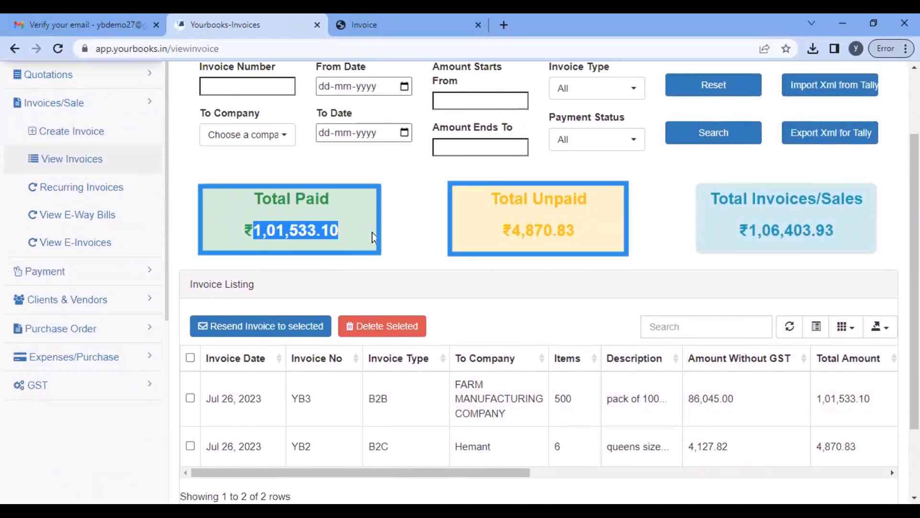
pyautogui.moveTo(512, 231); pyautogui.dragTo(585, 240)
pyautogui.scroll(-3, 571, 358)
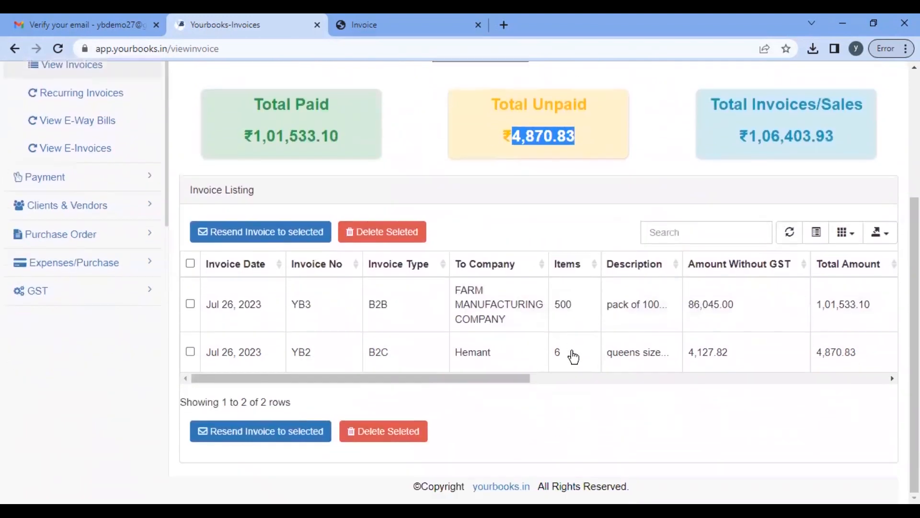
pyautogui.hscroll(10, 661, 316)
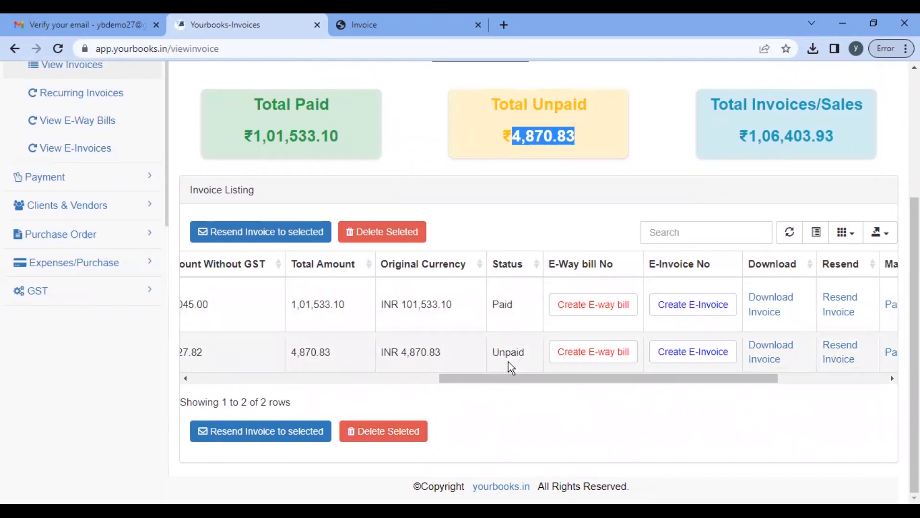
pyautogui.scroll(4, 509, 362)
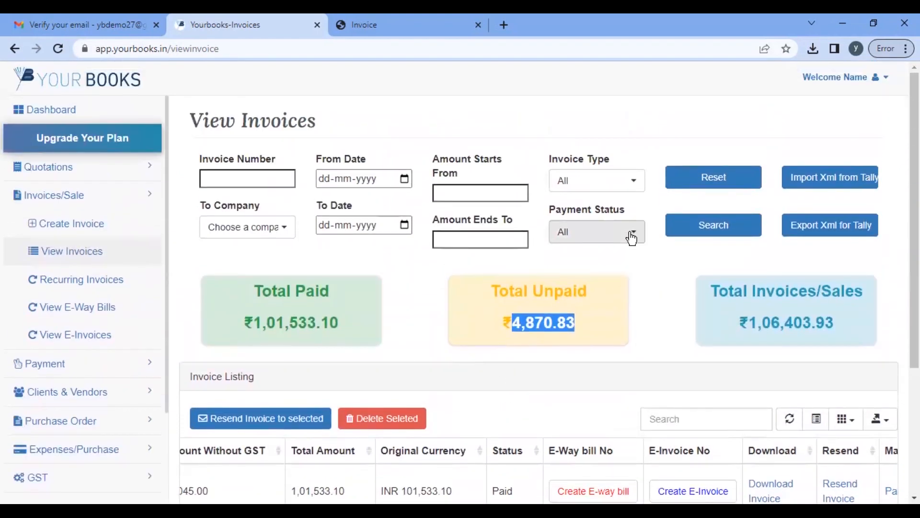
# Step: Filter the invoice list to Unpaid payment status and search
pyautogui.click(631, 237)
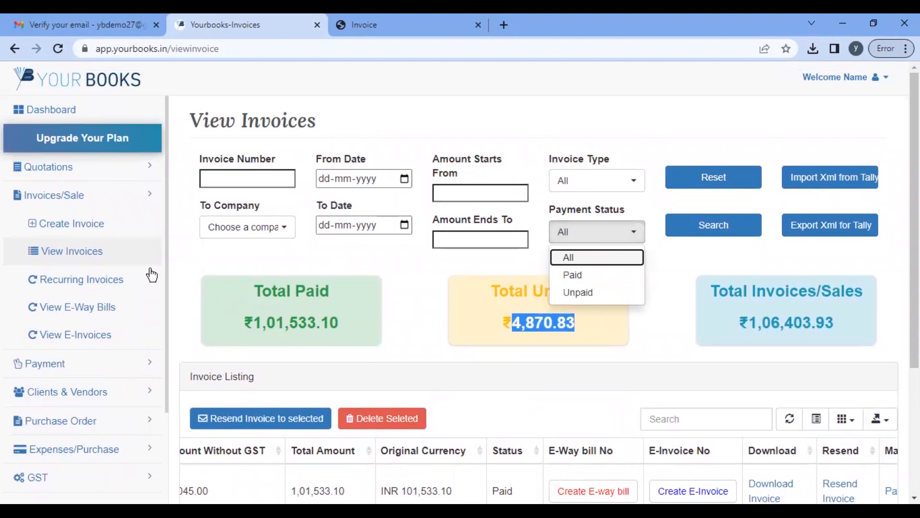
pyautogui.click(602, 293)
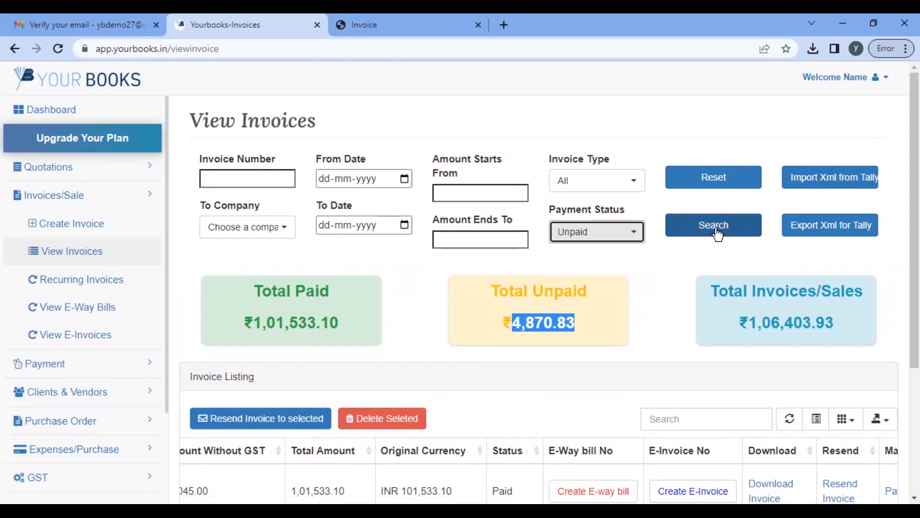
pyautogui.click(734, 231)
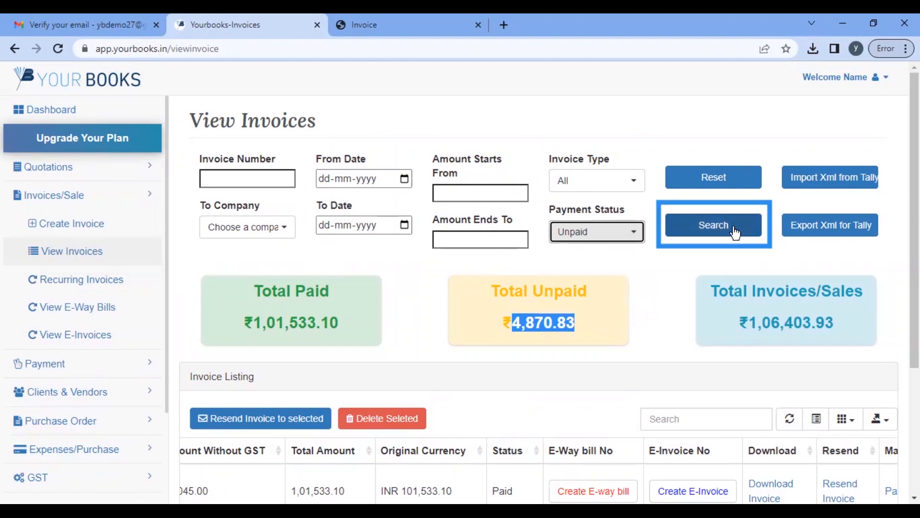
pyautogui.scroll(-3, 573, 338)
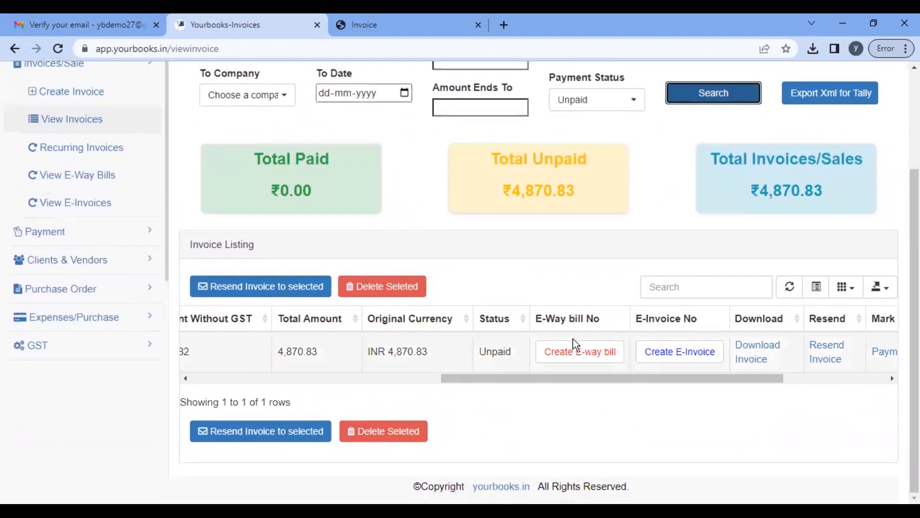
pyautogui.hscroll(-5, 433, 358)
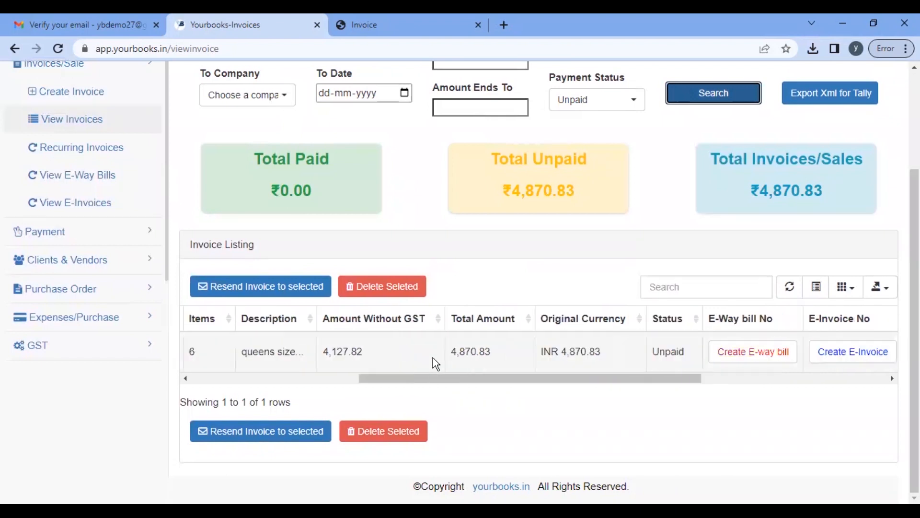
pyautogui.scroll(3, 562, 187)
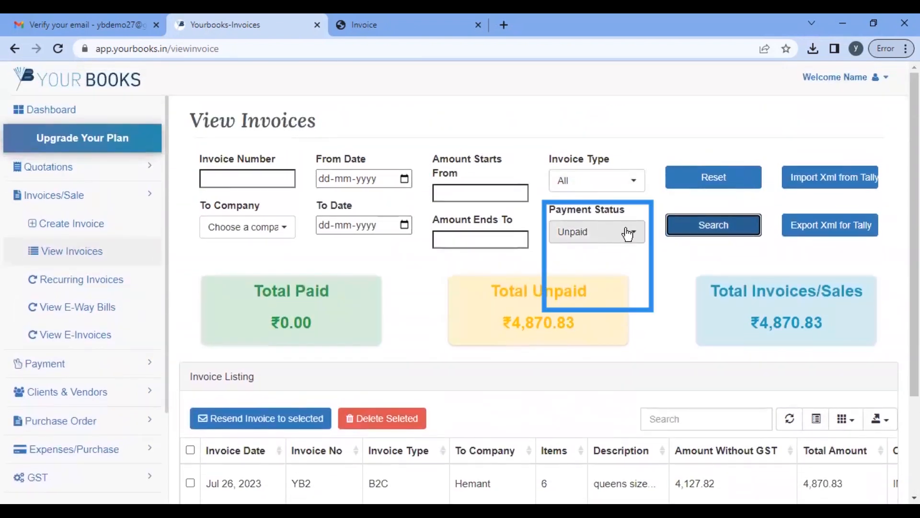
# Step: Switch the filter to Paid, leaving only YB3 at ₹1,01,533.10
pyautogui.click(623, 232)
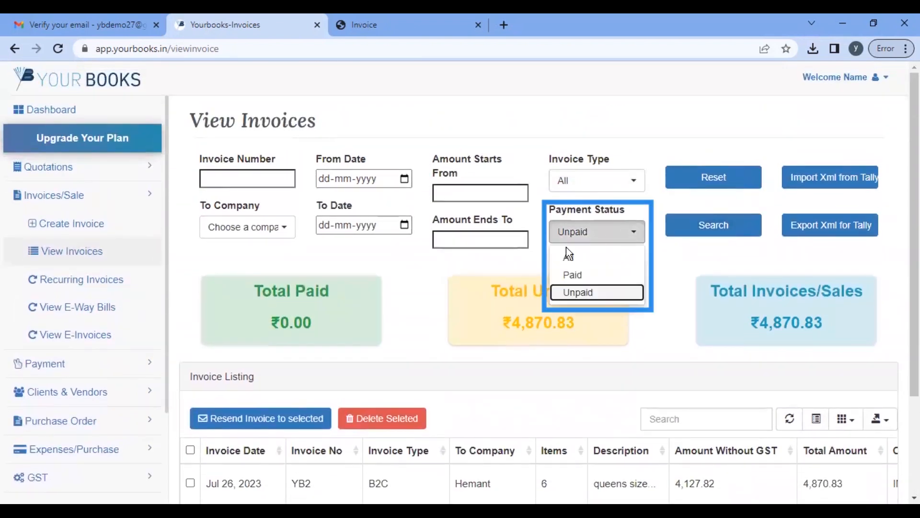
pyautogui.click(573, 274)
pyautogui.click(691, 237)
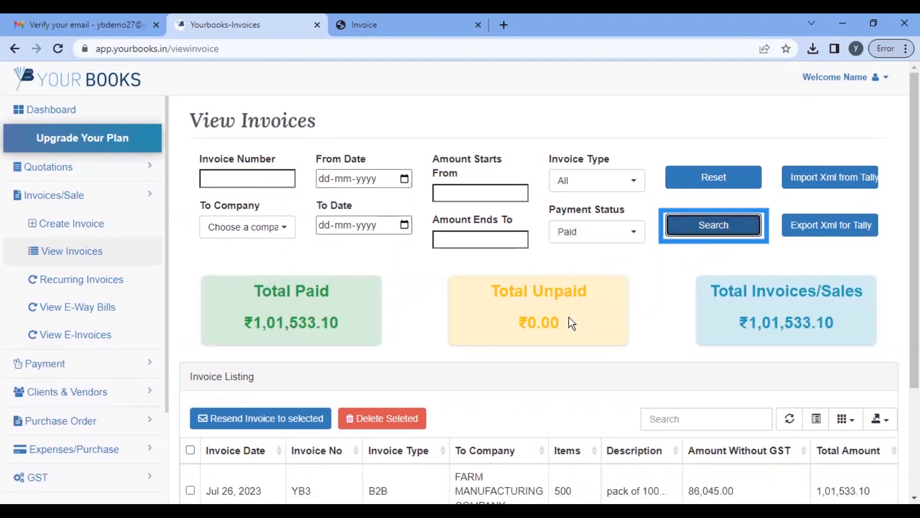
pyautogui.scroll(-3, 556, 326)
pyautogui.scroll(3, 552, 331)
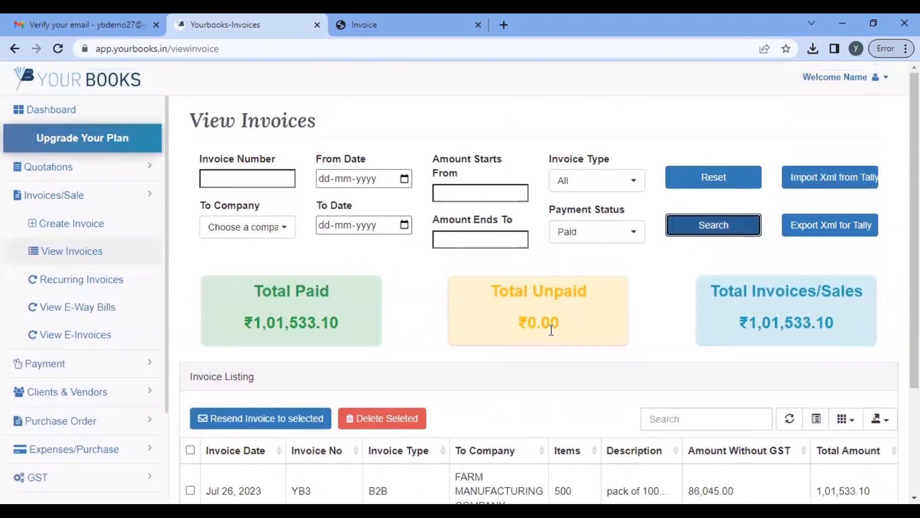
# Step: Filter invoices to FARM MANUFACTURING COMPANY with All payment statuses and run the search
pyautogui.click(281, 231)
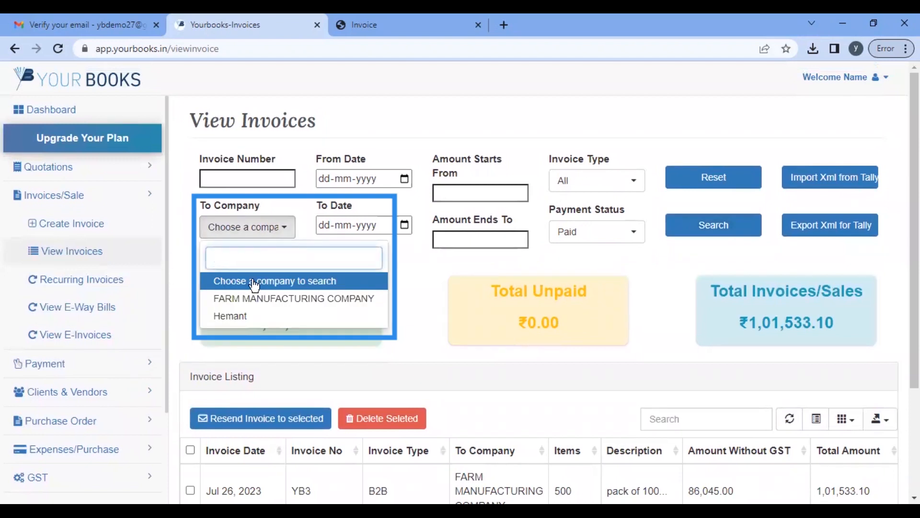
pyautogui.click(236, 299)
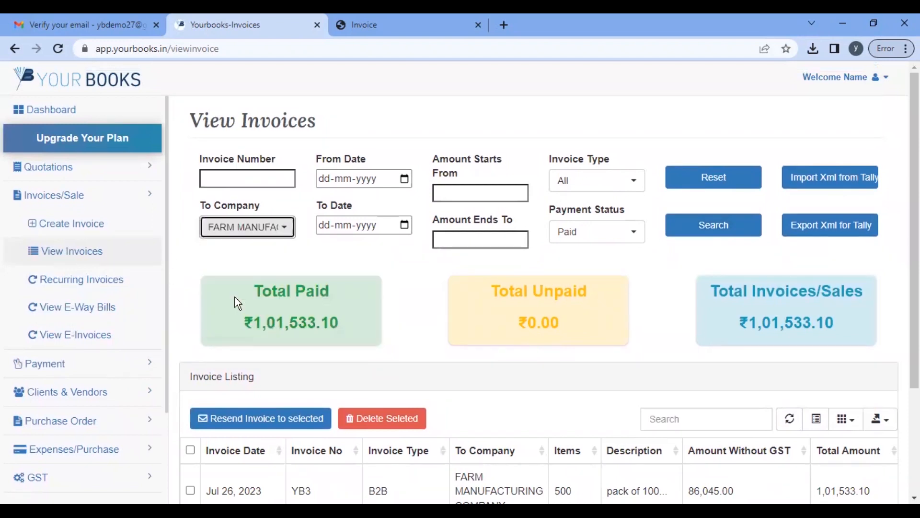
pyautogui.click(613, 232)
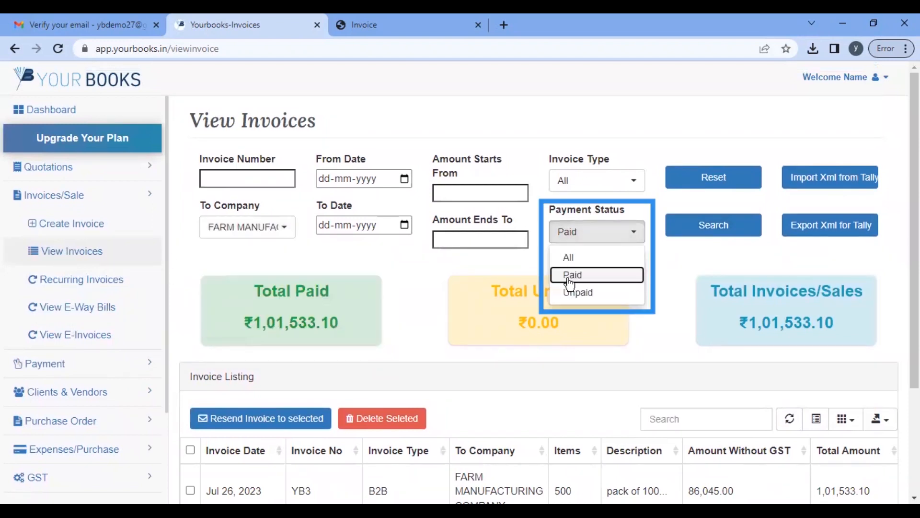
pyautogui.click(579, 258)
pyautogui.click(719, 229)
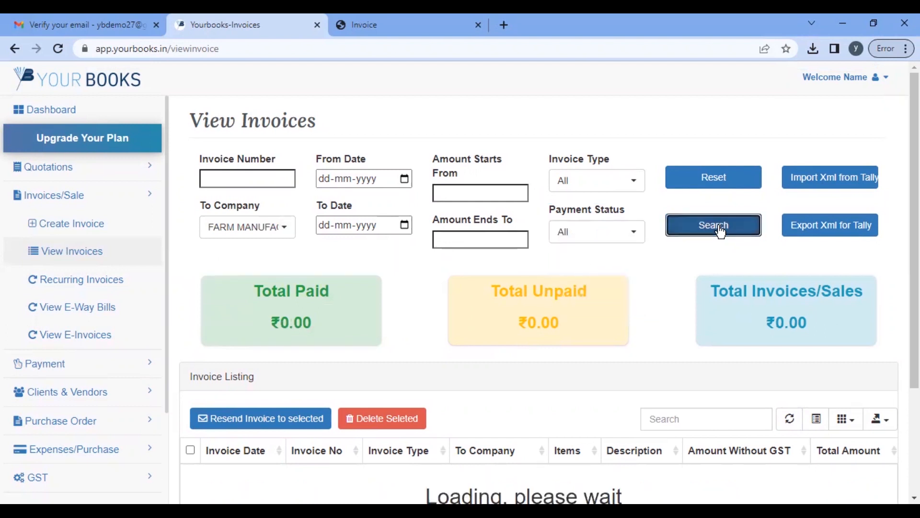
# Step: Scroll through the results to review the single paid invoice YB3
pyautogui.scroll(-3, 509, 318)
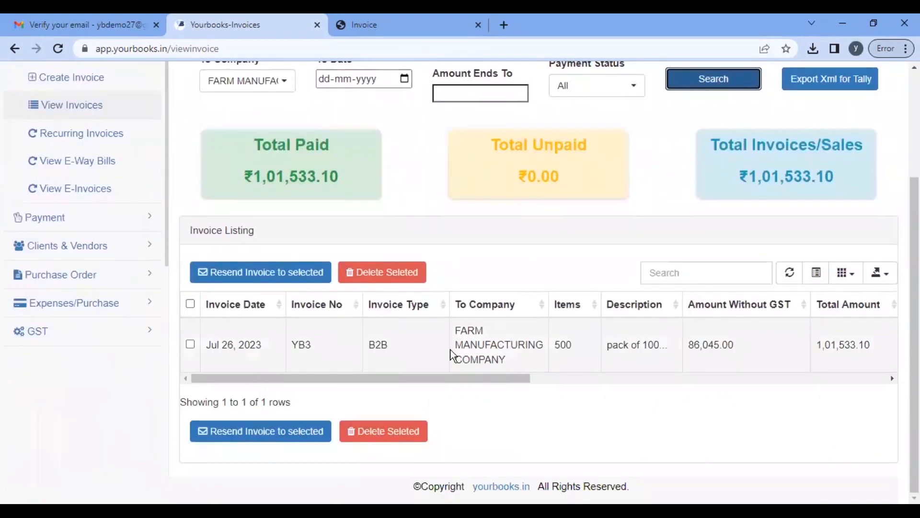
pyautogui.hscroll(5, 542, 359)
pyautogui.hscroll(-5, 542, 358)
pyautogui.scroll(1, 542, 358)
pyautogui.scroll(3, 542, 360)
pyautogui.scroll(-3, 542, 361)
pyautogui.hscroll(5, 531, 353)
pyautogui.hscroll(5, 531, 356)
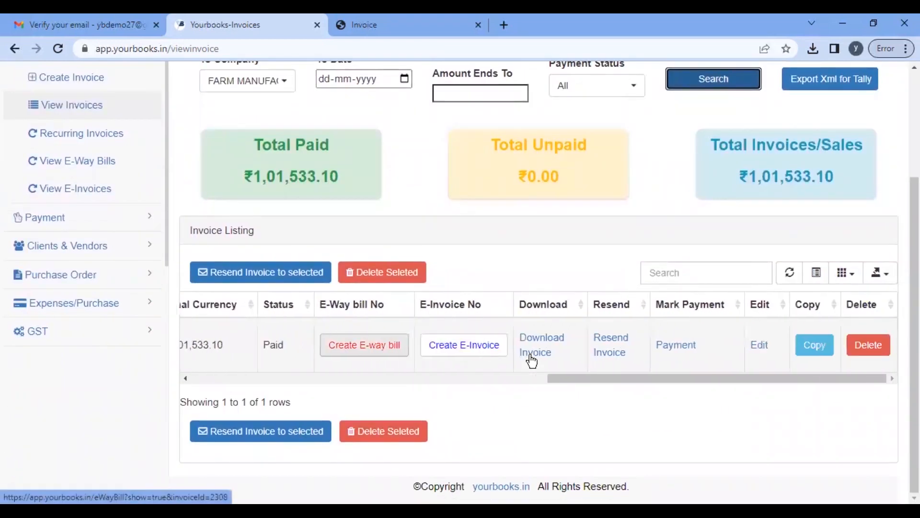
pyautogui.scroll(3, 576, 257)
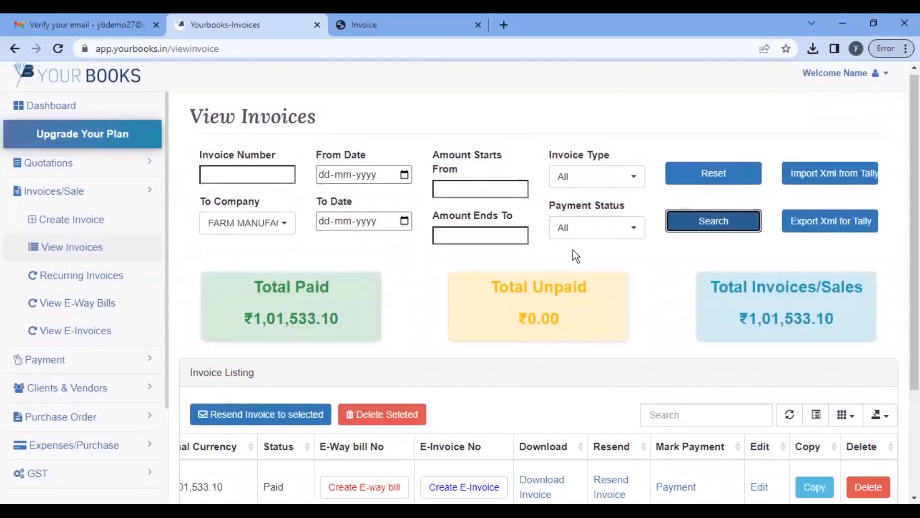
pyautogui.scroll(-2, 302, 252)
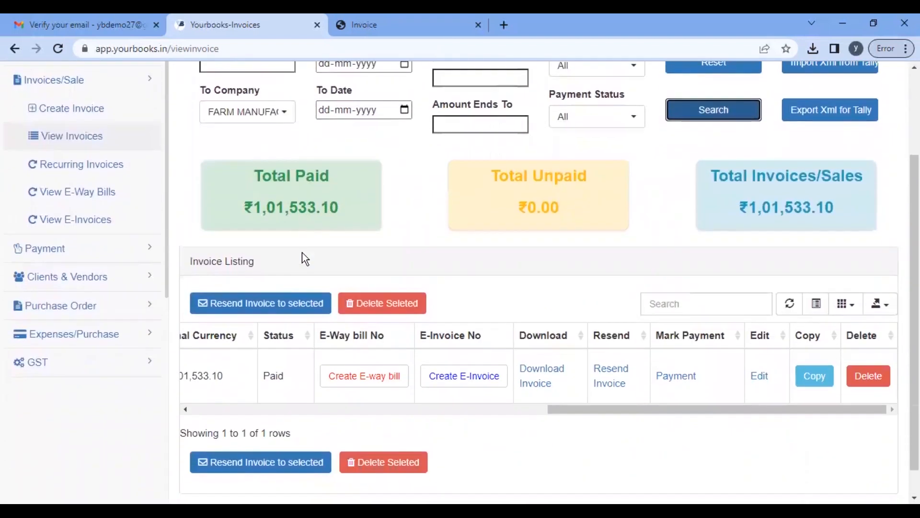
pyautogui.scroll(-1, 302, 252)
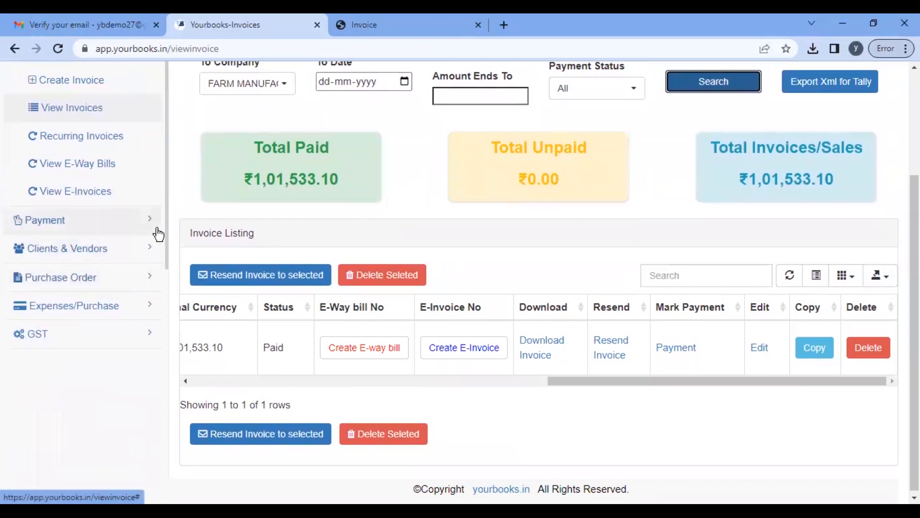
pyautogui.scroll(2, 347, 197)
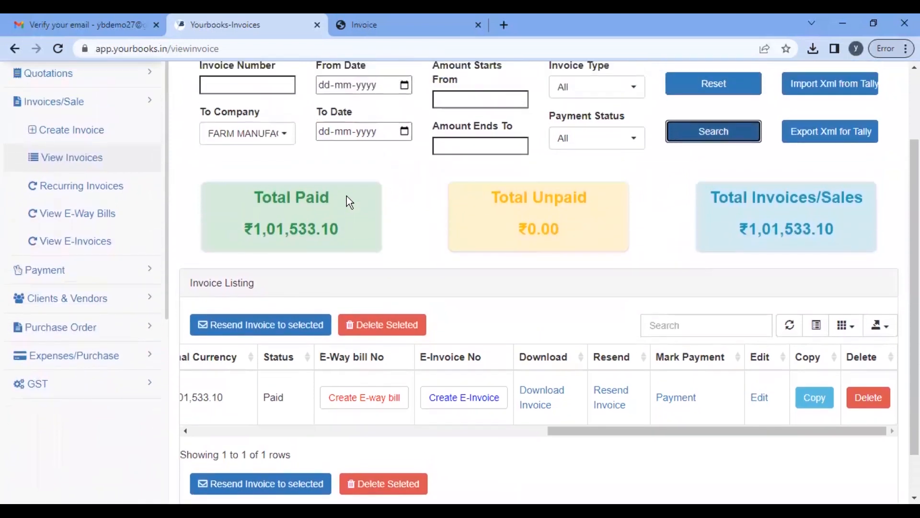
pyautogui.scroll(2, 346, 200)
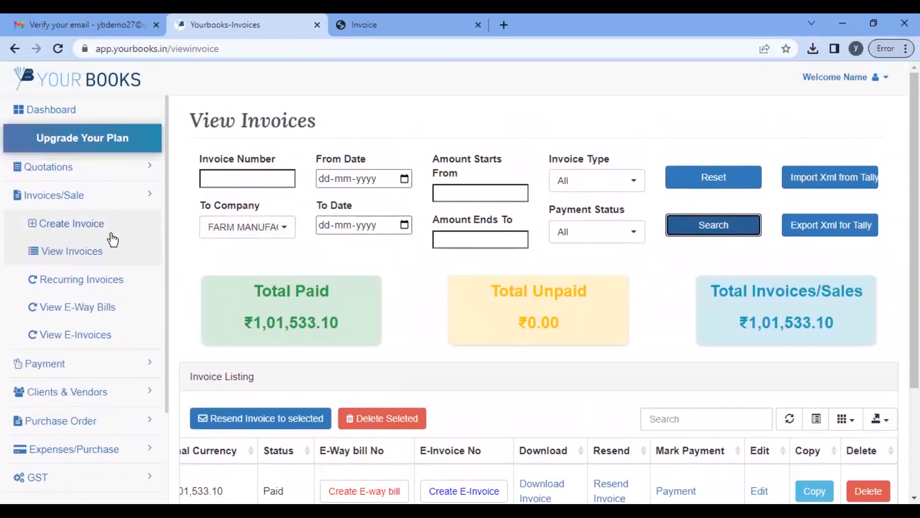
# Step: Open the Ledger report from the Purchase Order section's Report menu
pyautogui.click(89, 202)
pyautogui.click(124, 283)
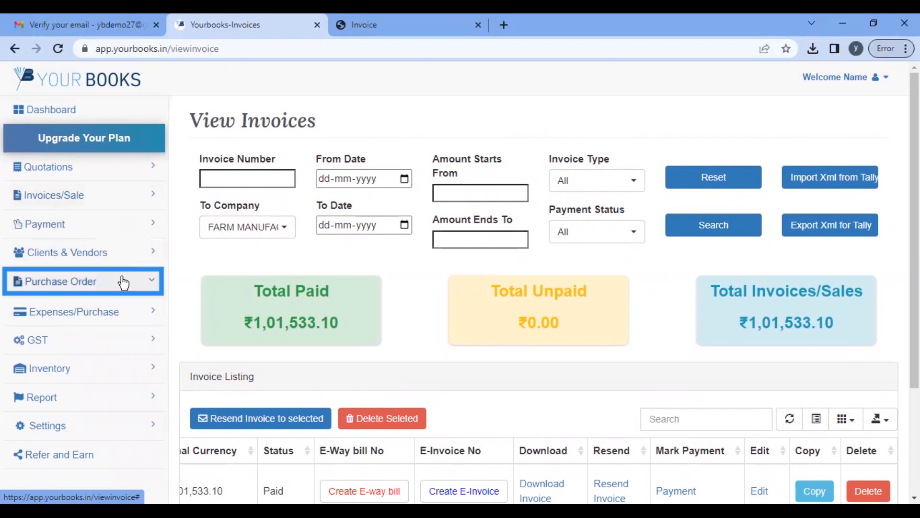
pyautogui.scroll(-1, 313, 241)
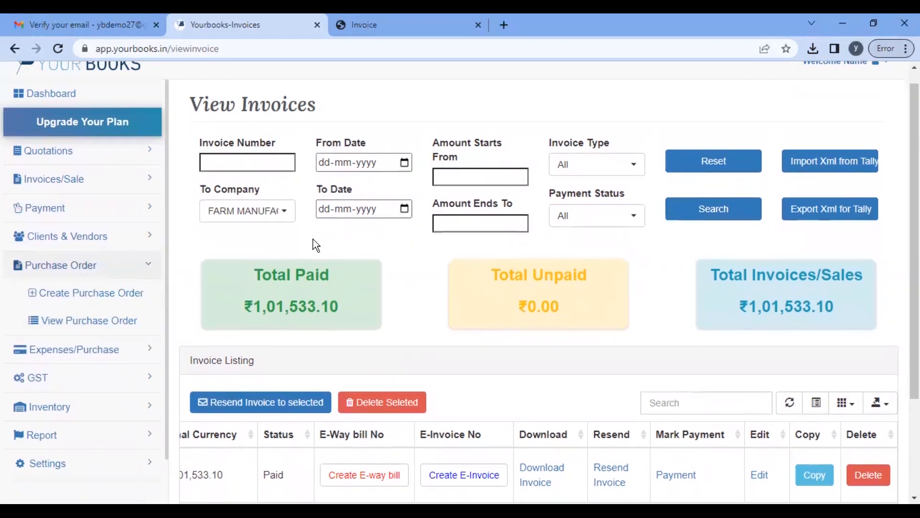
pyautogui.scroll(-3, 313, 240)
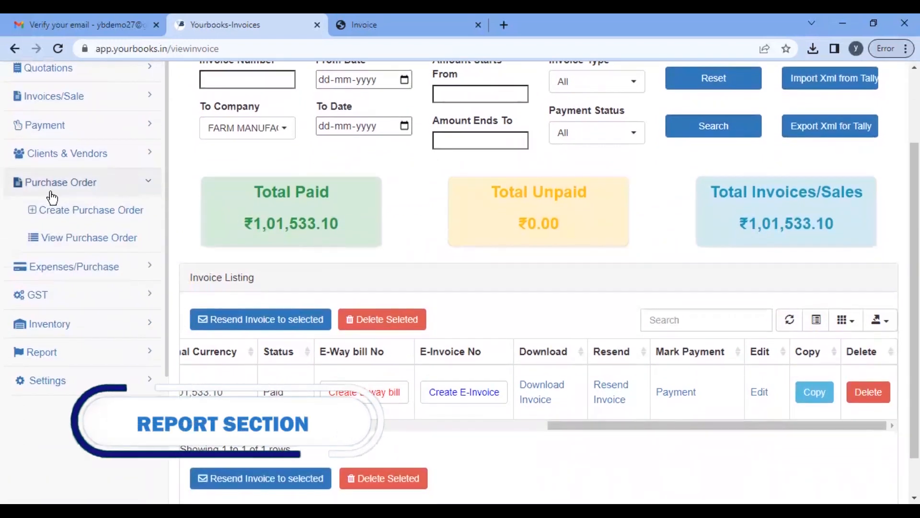
pyautogui.click(94, 359)
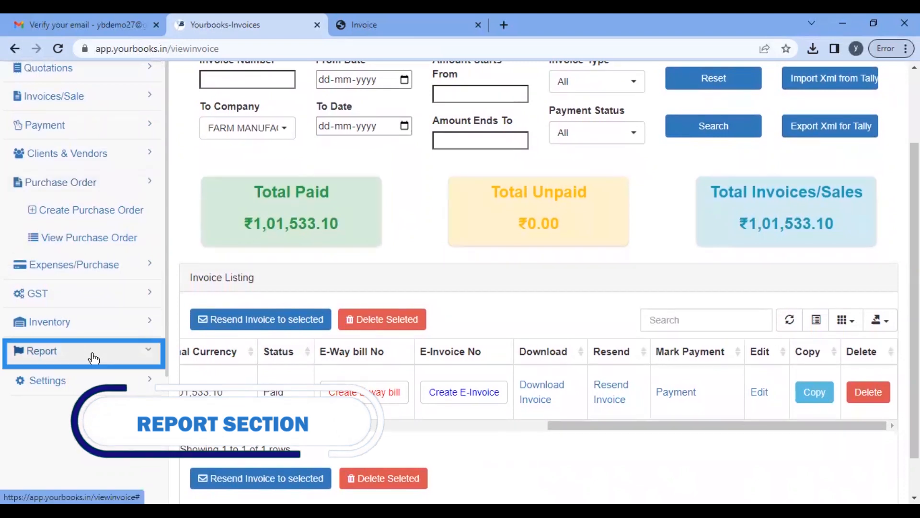
pyautogui.click(44, 330)
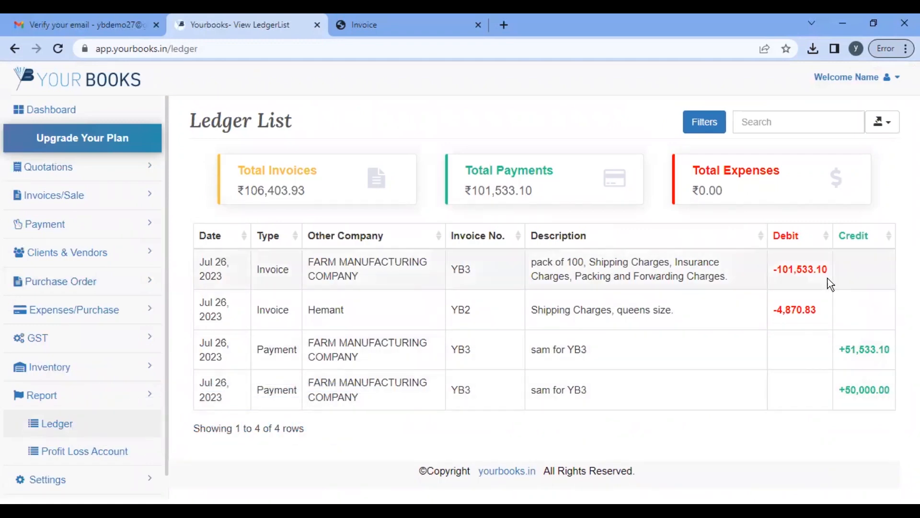
# Step: Highlight the YB3 101,533.10 and YB2 4,870.83 debits and the 50,000.00 and 51,533.10 credits
pyautogui.moveTo(826, 270); pyautogui.dragTo(780, 272)
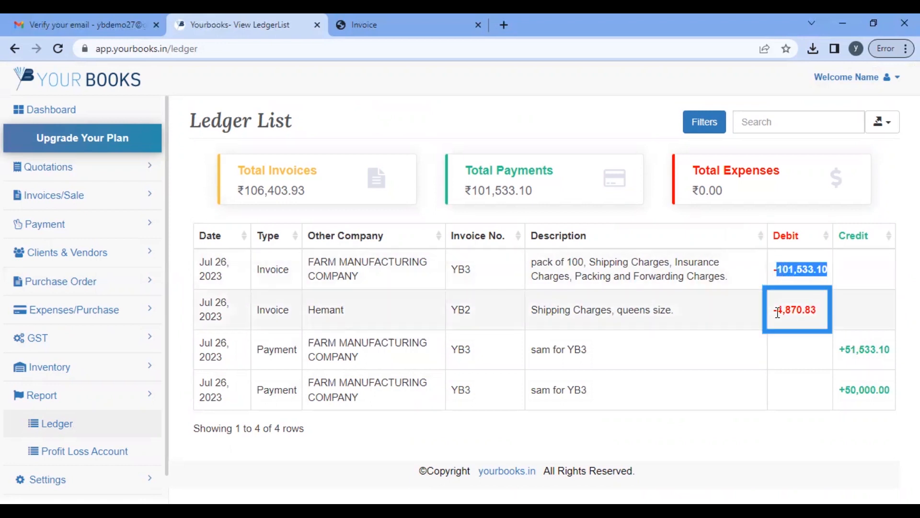
pyautogui.doubleClick(800, 314)
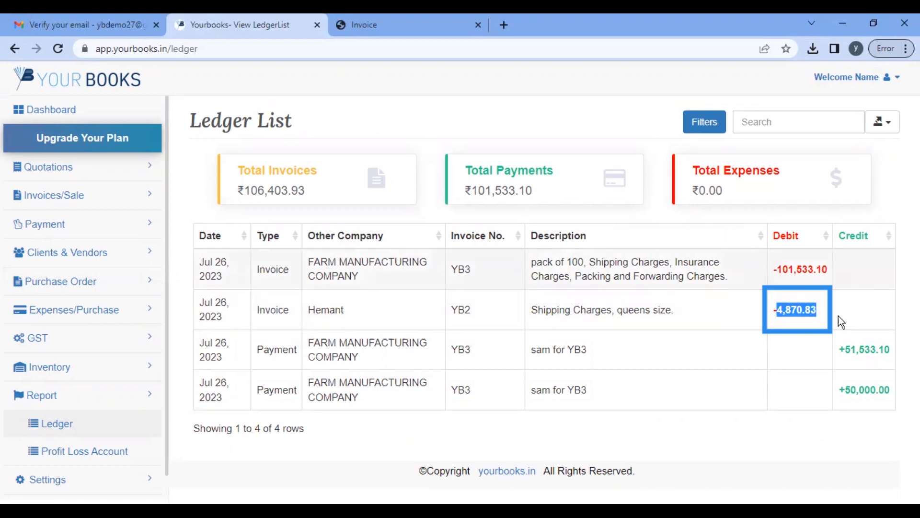
pyautogui.moveTo(838, 390); pyautogui.dragTo(889, 388)
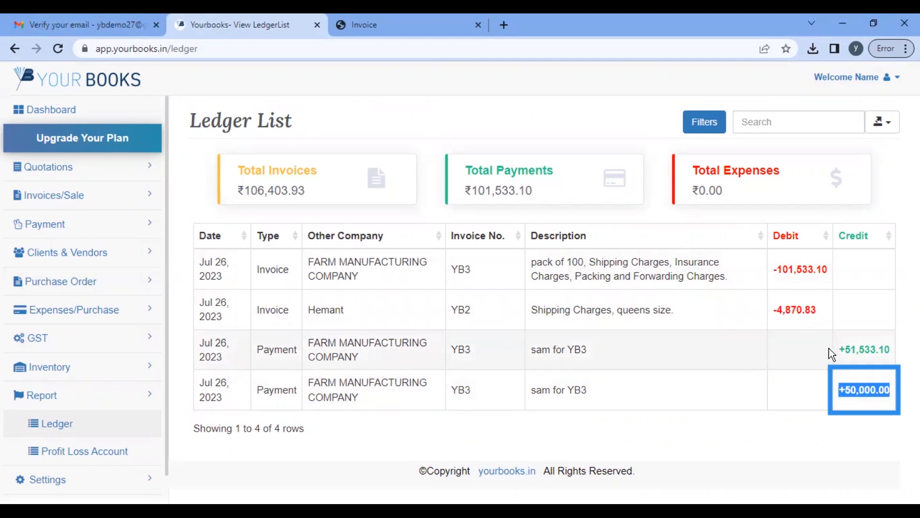
pyautogui.moveTo(841, 347); pyautogui.dragTo(893, 361)
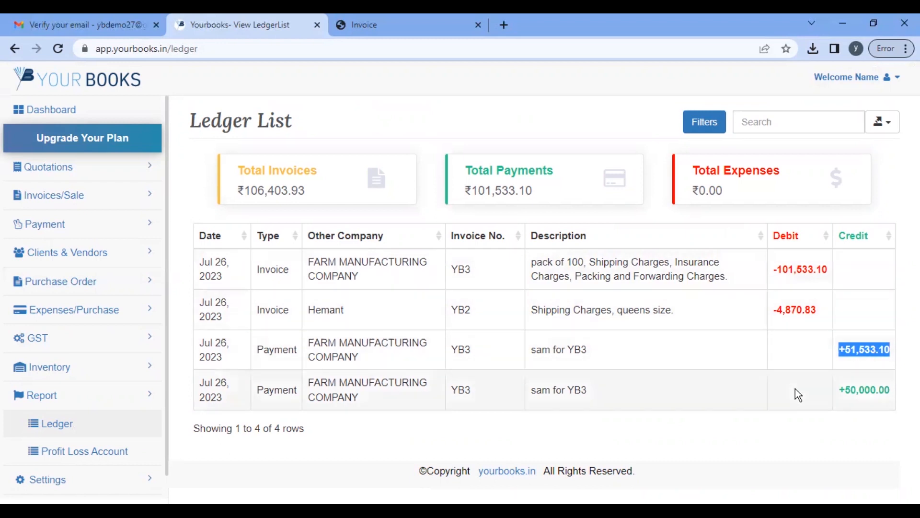
# Step: Filter the ledger to FARM MANUFACTURING COMPANY and include all four ledger types
pyautogui.click(702, 132)
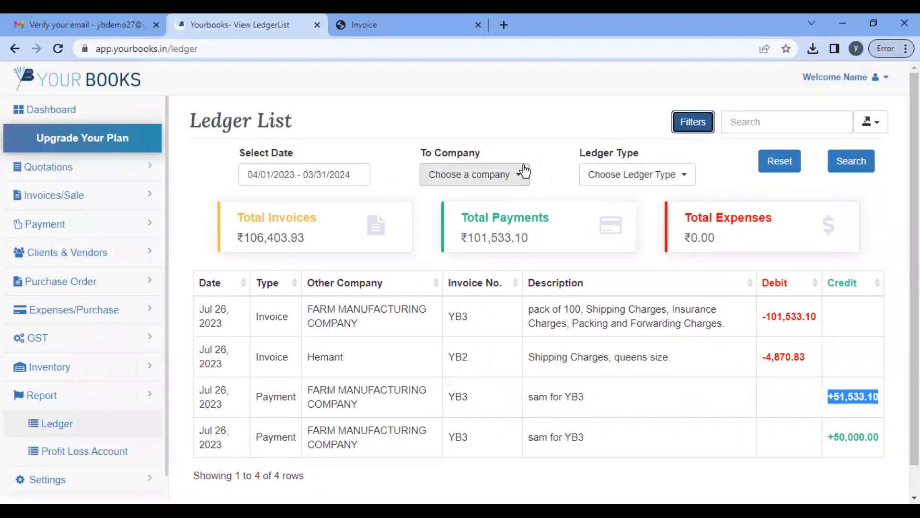
pyautogui.click(525, 171)
pyautogui.click(483, 254)
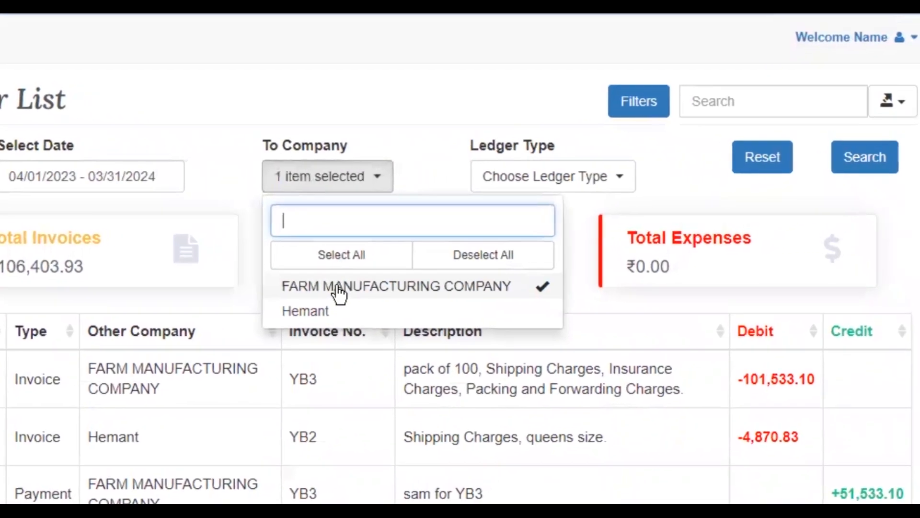
pyautogui.click(594, 184)
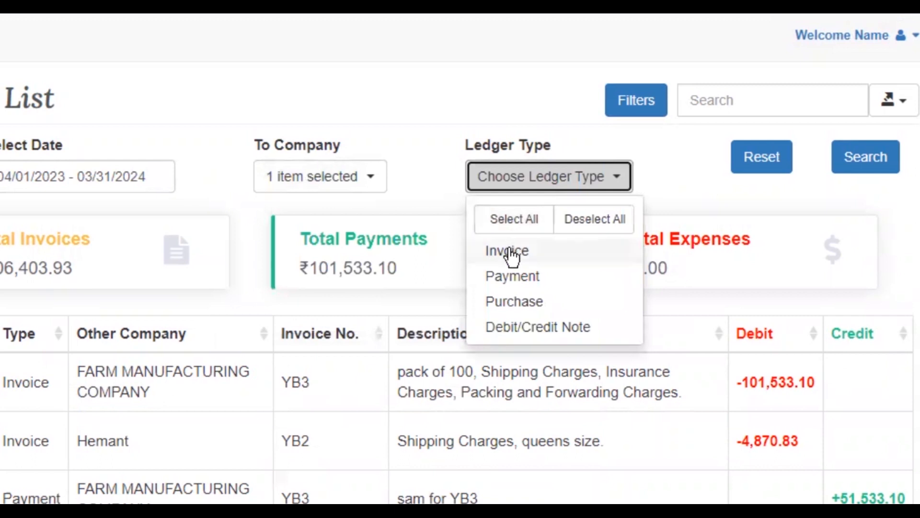
pyautogui.click(514, 221)
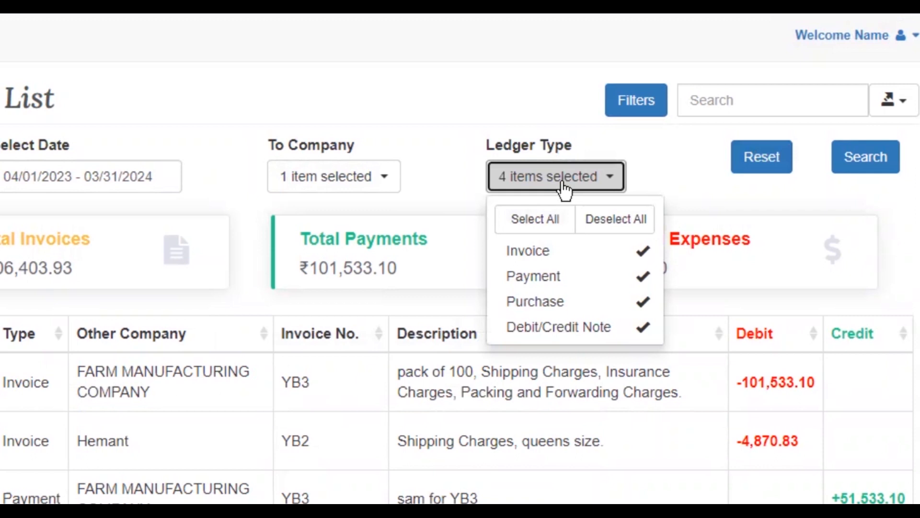
# Step: Clear the company filter and refresh the ledger
pyautogui.click(379, 184)
pyautogui.click(350, 297)
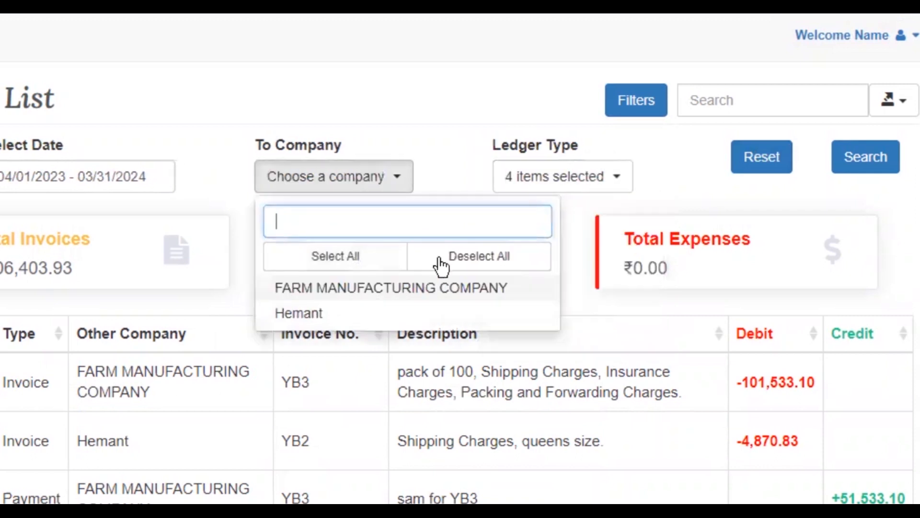
pyautogui.click(607, 177)
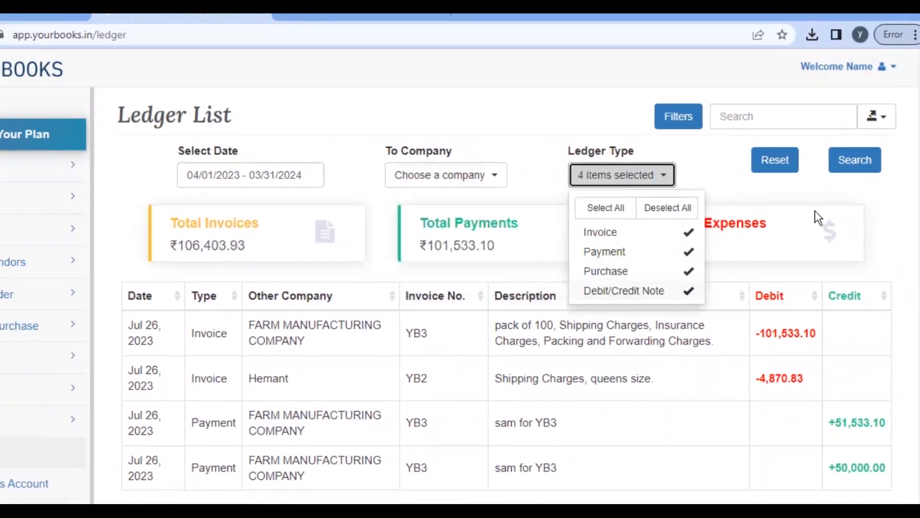
pyautogui.click(873, 167)
pyautogui.click(857, 171)
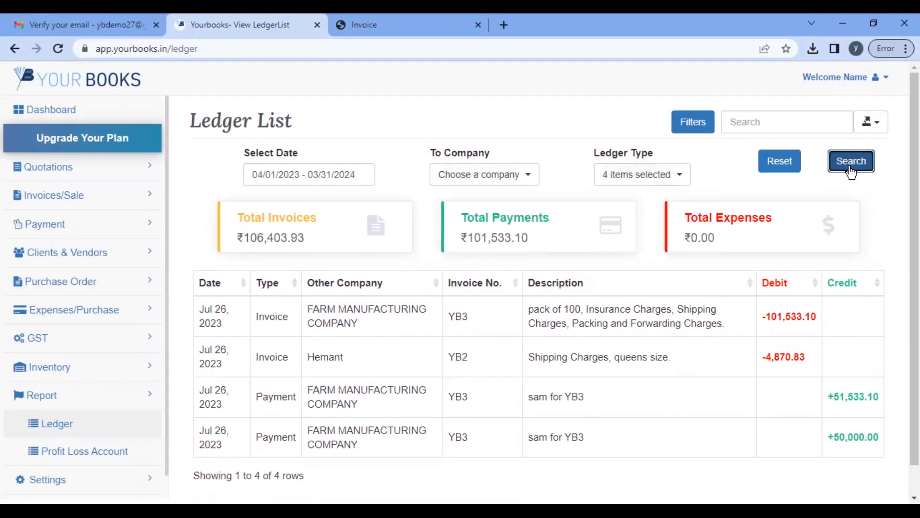
pyautogui.scroll(-1, 588, 395)
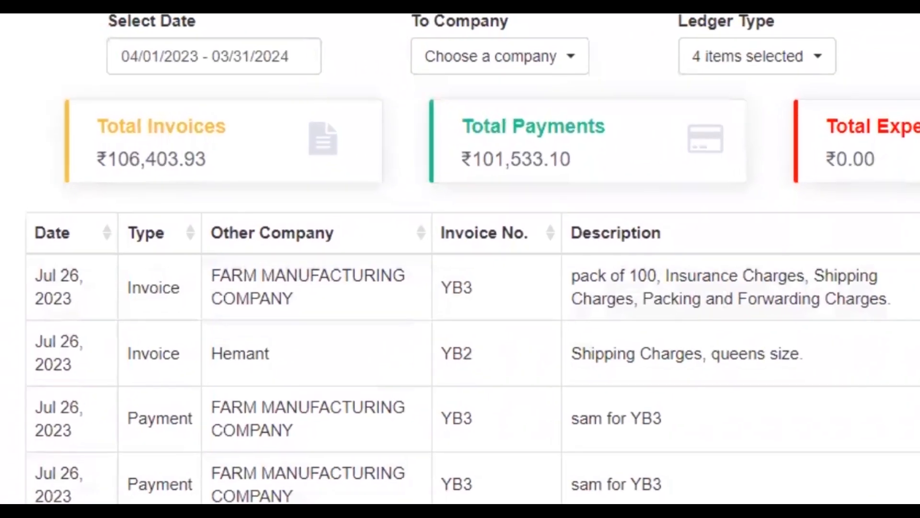
# Step: Set the ledger date range to July 1–31, 2023
pyautogui.click(310, 143)
pyautogui.click(390, 227)
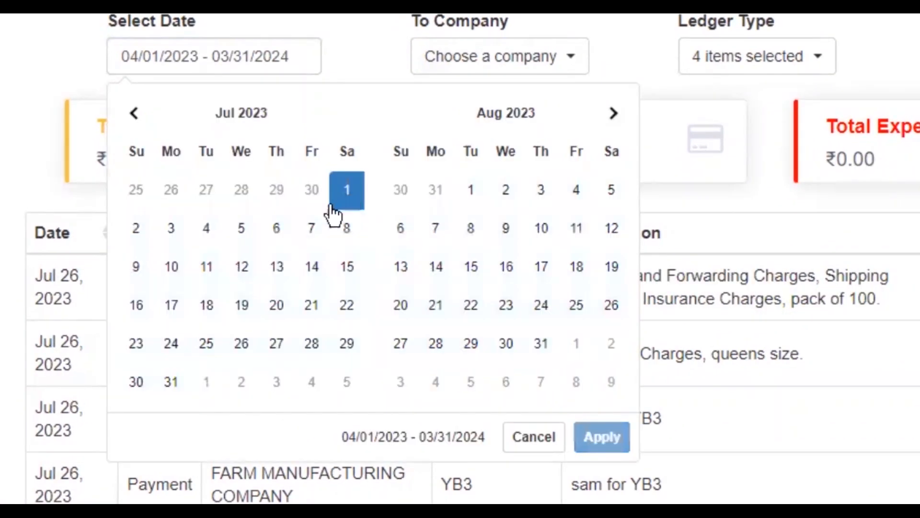
pyautogui.click(171, 382)
pyautogui.click(602, 436)
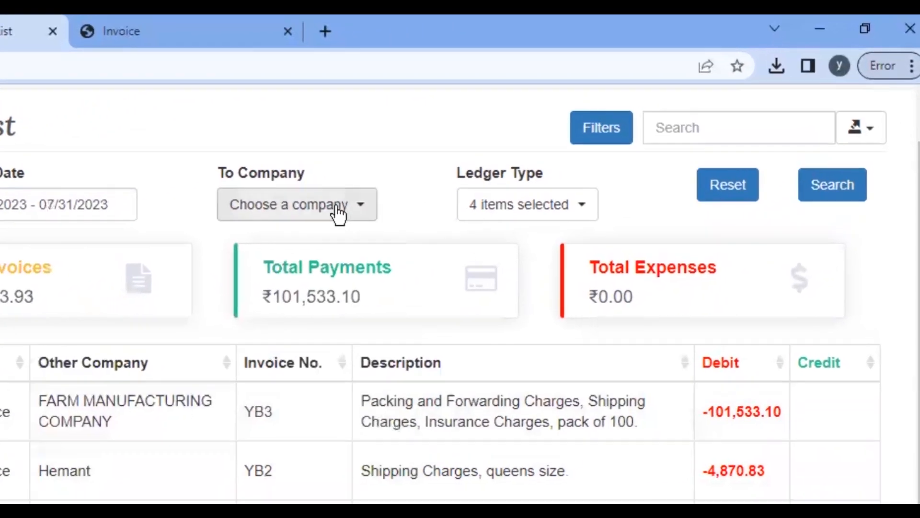
# Step: Reapply the FARM MANUFACTURING COMPANY filter, search, and highlight the YB3 entries
pyautogui.click(374, 193)
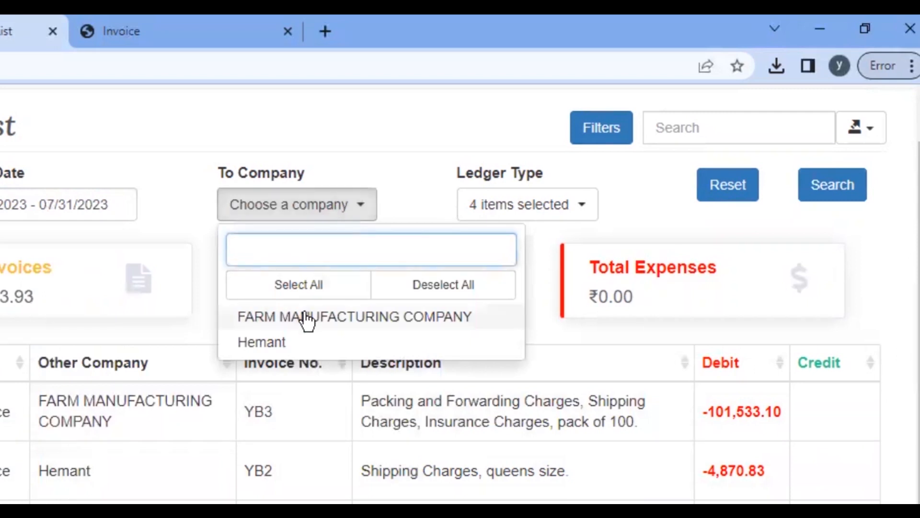
pyautogui.click(345, 291)
pyautogui.click(532, 207)
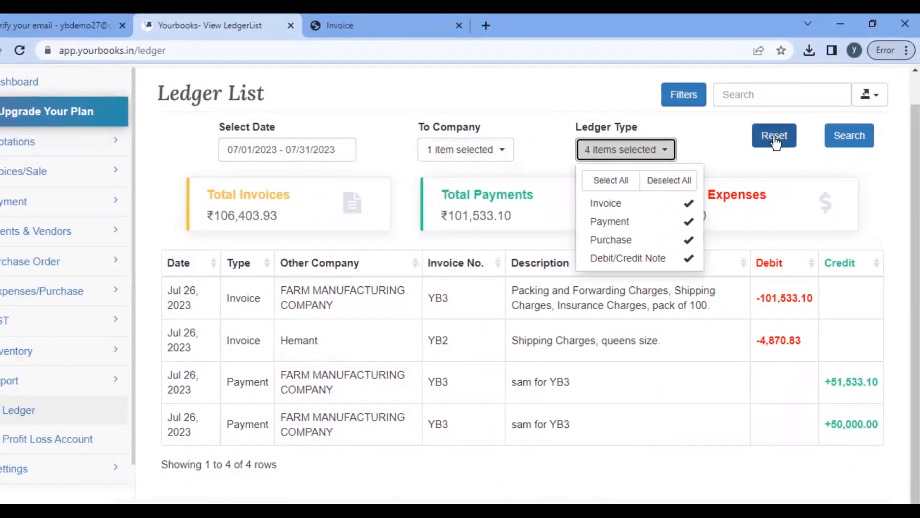
pyautogui.click(839, 135)
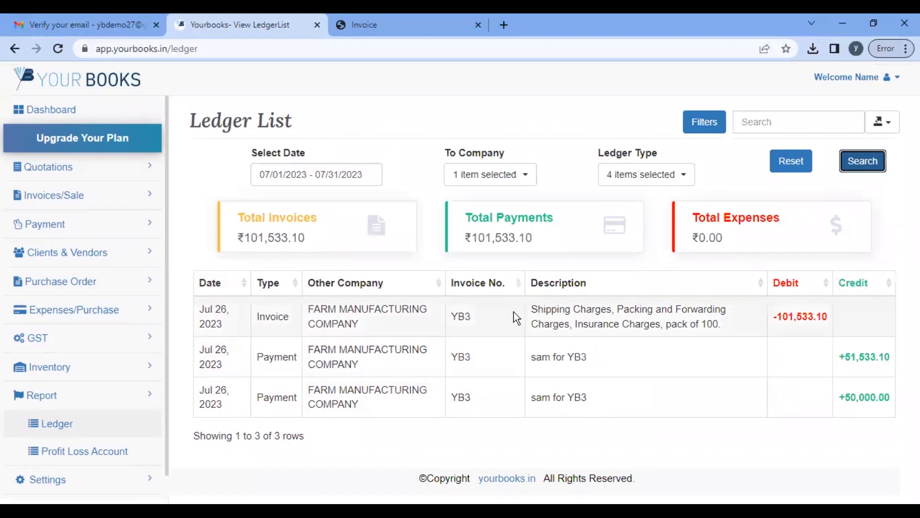
pyautogui.moveTo(197, 316); pyautogui.dragTo(755, 327)
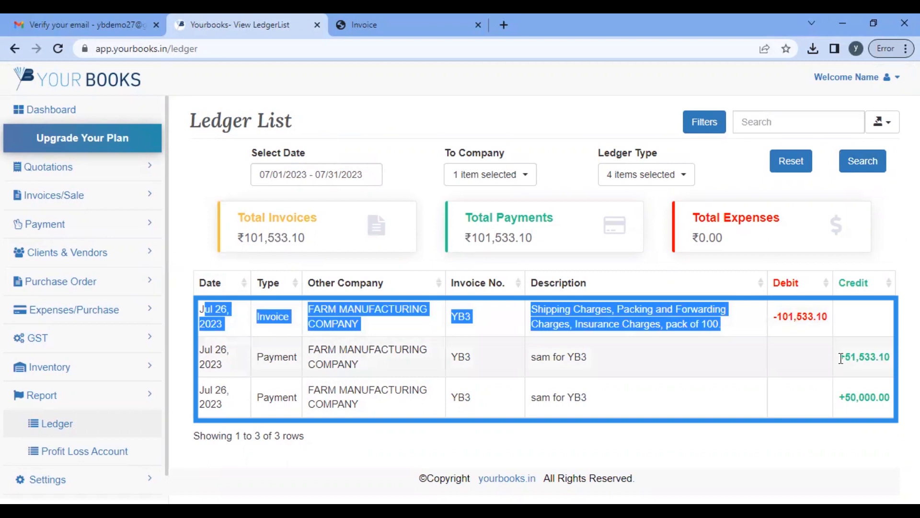
pyautogui.moveTo(840, 357); pyautogui.dragTo(859, 358)
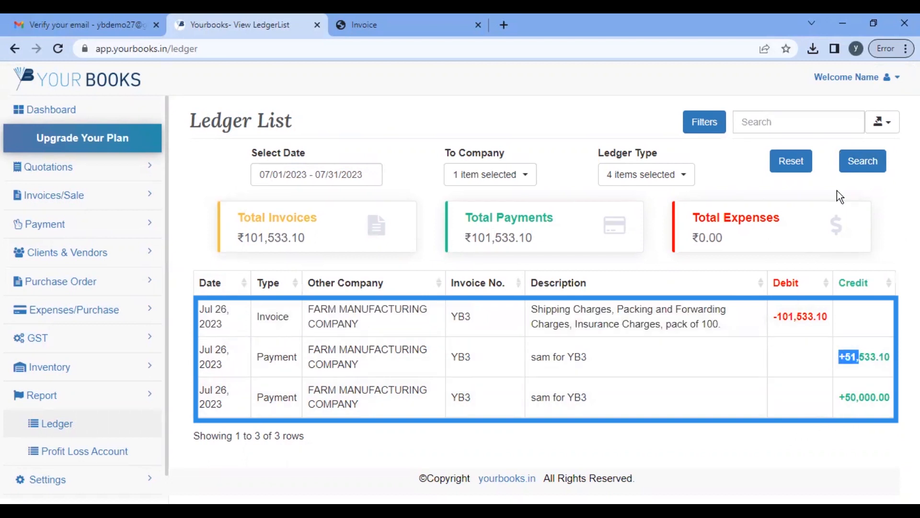
# Step: Export the filtered ledger as the CSV file tableExport (1).csv
pyautogui.click(879, 126)
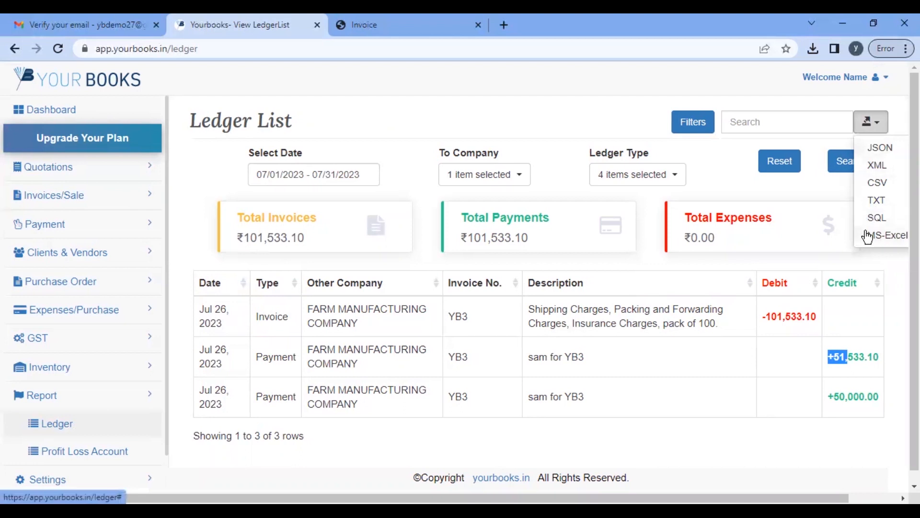
pyautogui.click(877, 184)
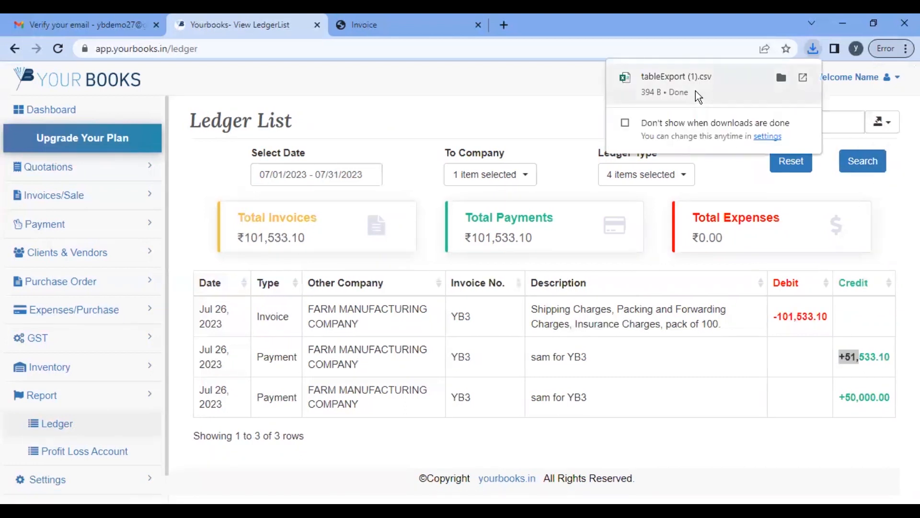
pyautogui.scroll(-1, 58, 408)
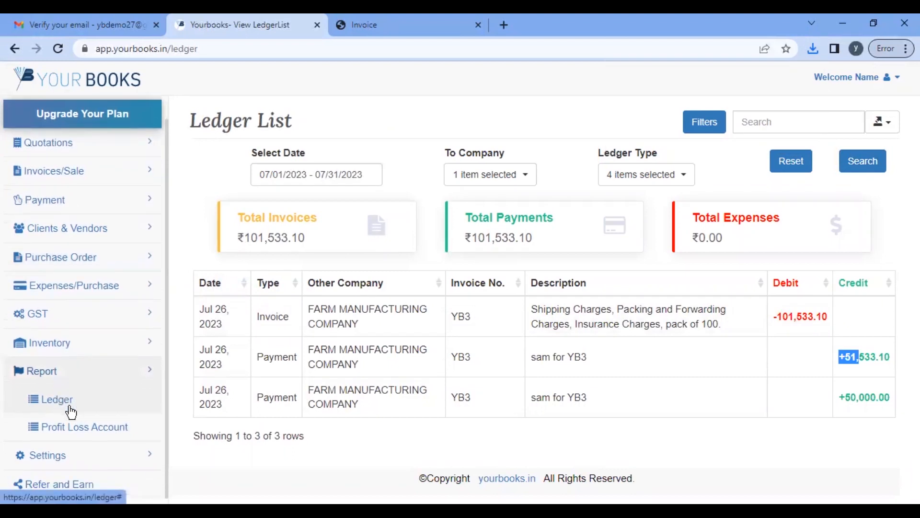
# Step: Open the Profit and Loss Account report, check the 1604.80 net profit, and download it
pyautogui.click(63, 430)
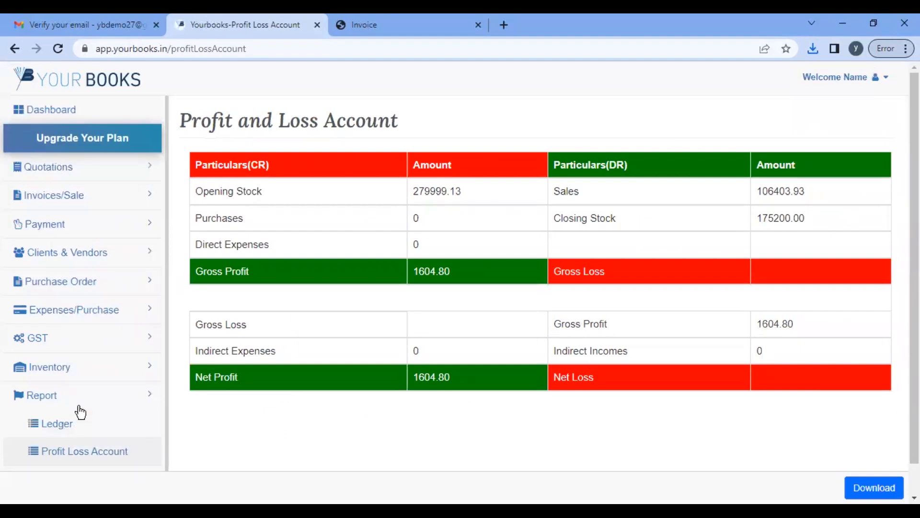
pyautogui.scroll(-1, 304, 338)
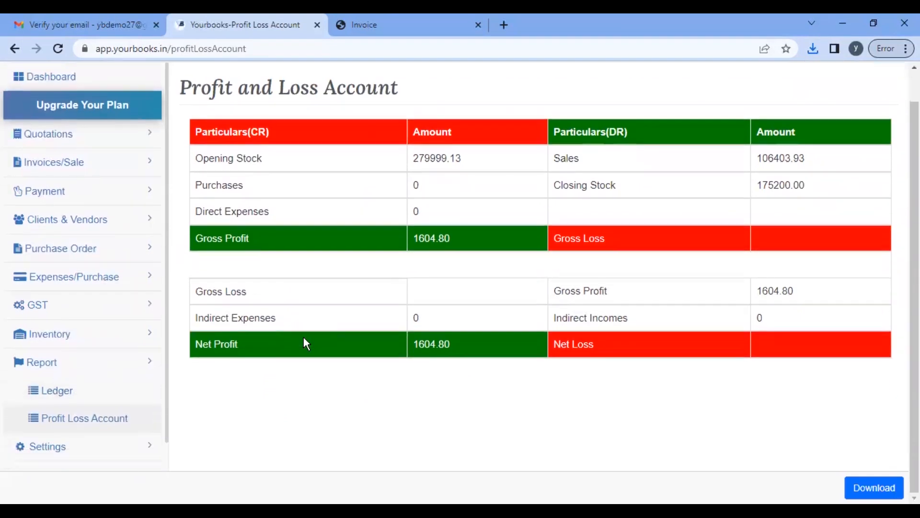
pyautogui.scroll(1, 303, 338)
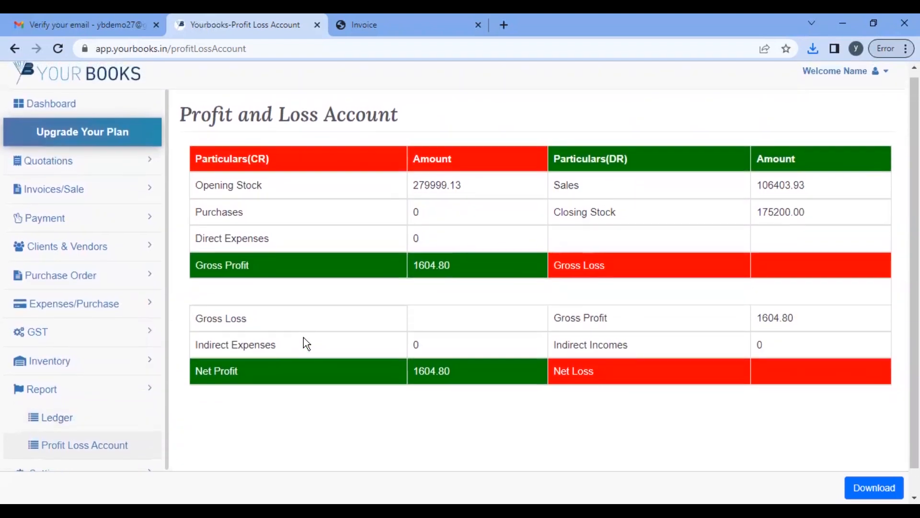
pyautogui.scroll(-1, 304, 338)
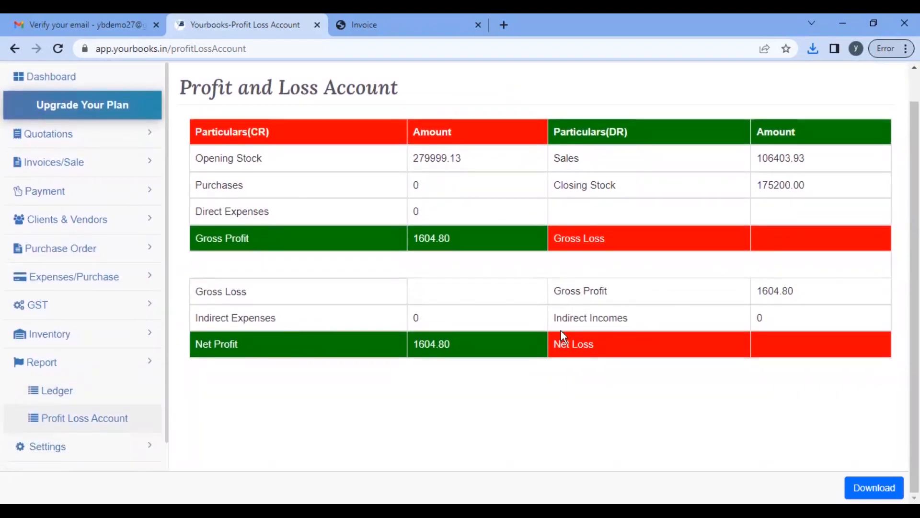
pyautogui.scroll(1, 562, 332)
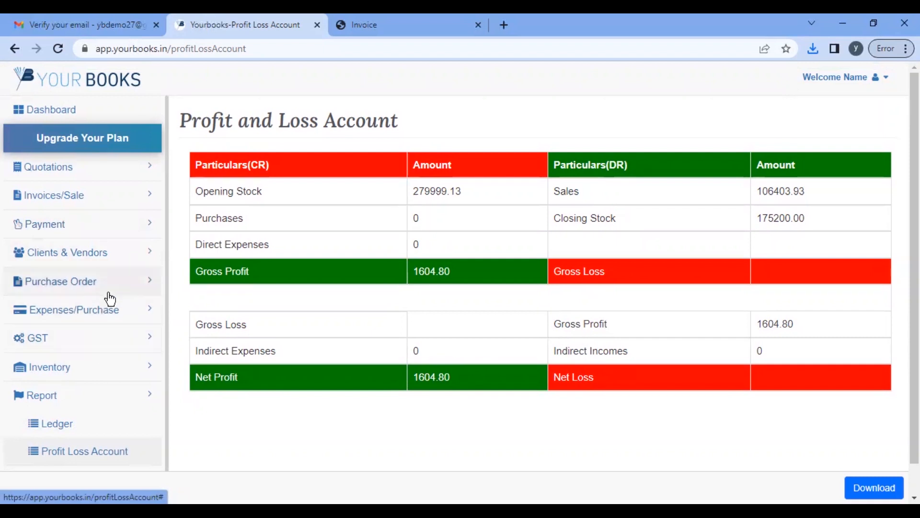
pyautogui.scroll(-1, 107, 332)
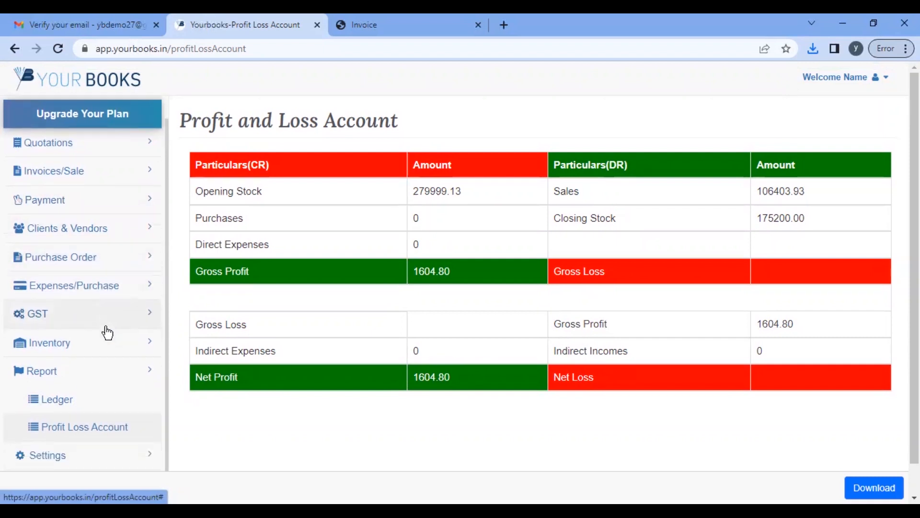
pyautogui.scroll(1, 108, 332)
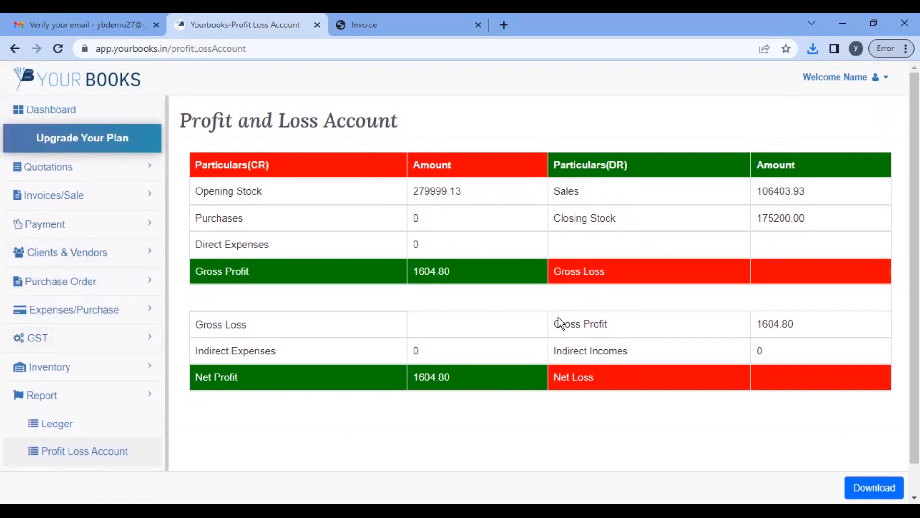
pyautogui.scroll(-1, 558, 323)
pyautogui.click(870, 485)
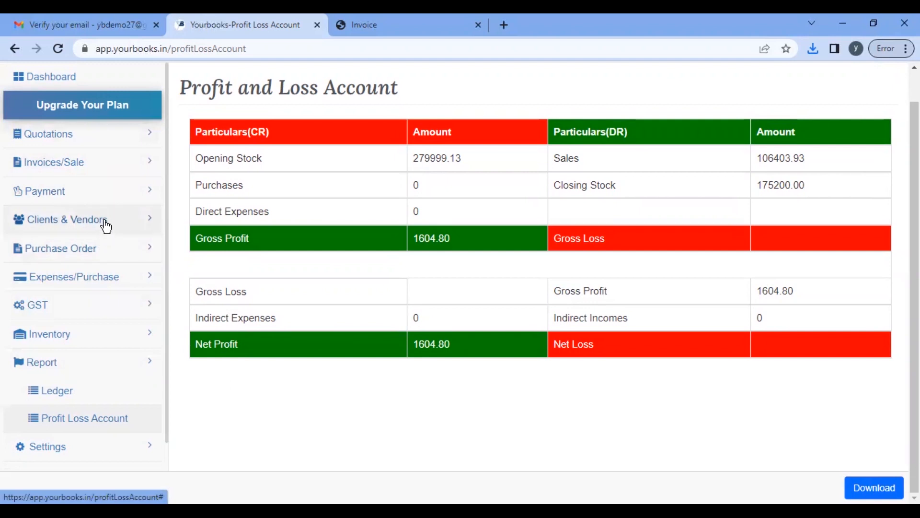
pyautogui.click(85, 198)
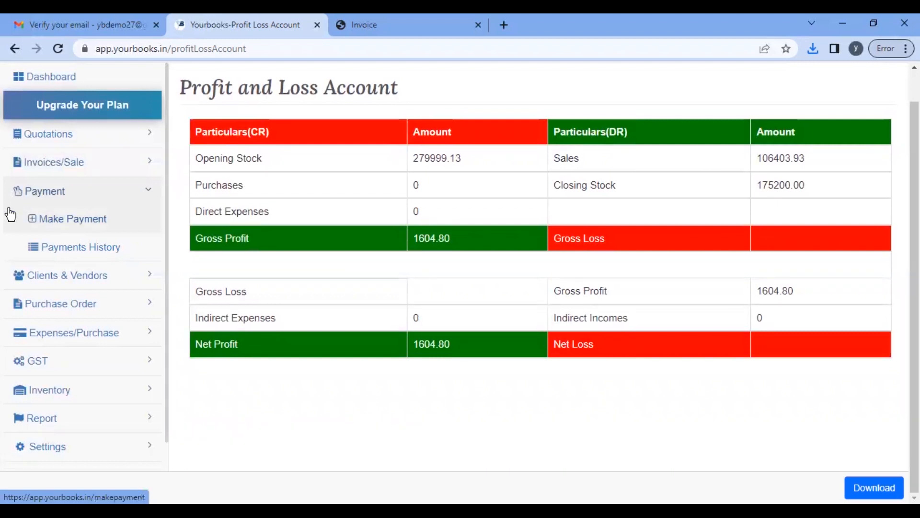
# Step: Start a new payment with the saved payer and nature of payment sales of goods
pyautogui.click(62, 219)
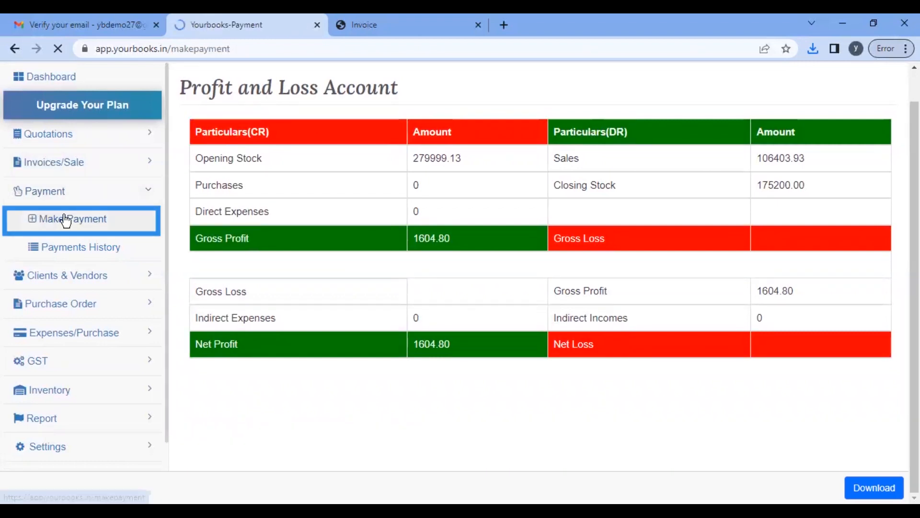
pyautogui.click(272, 272)
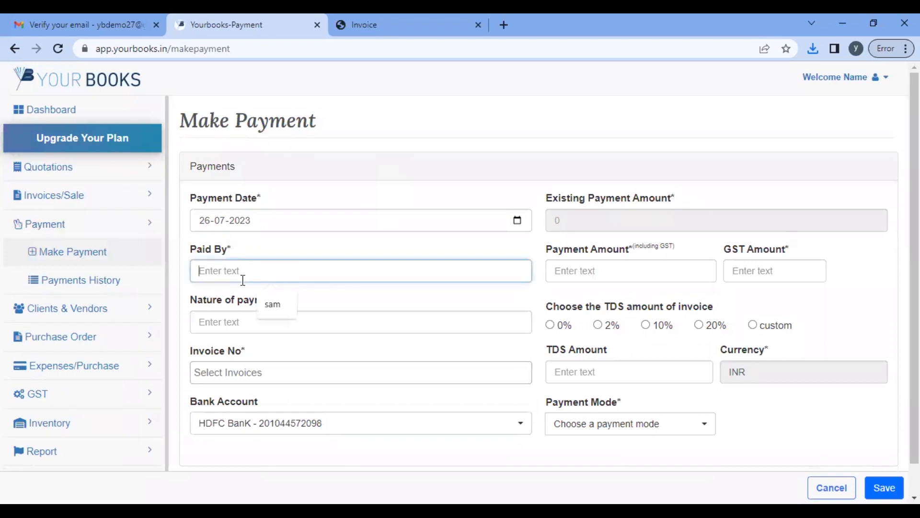
pyautogui.click(274, 304)
pyautogui.click(258, 323)
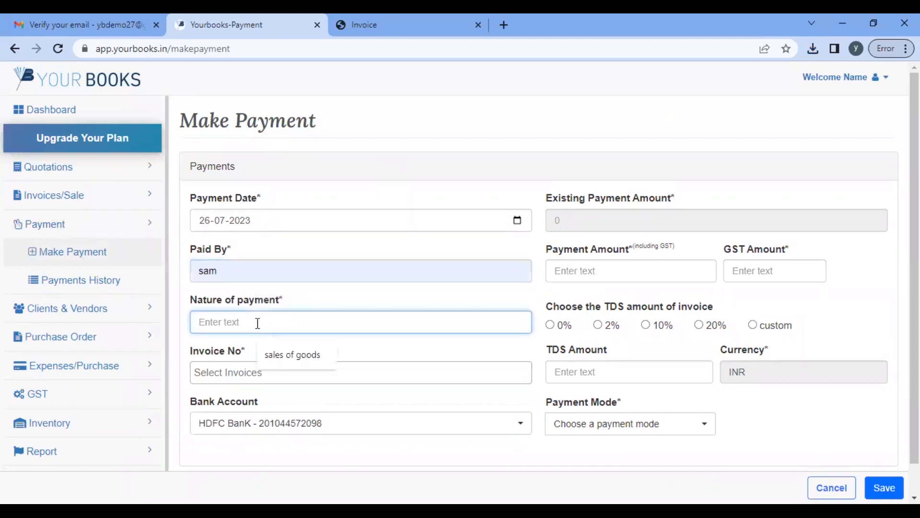
pyautogui.click(289, 362)
# Step: Apply the payment to invoice YB2 for 4870.83 in cash with 0% TDS, and save
pyautogui.click(277, 368)
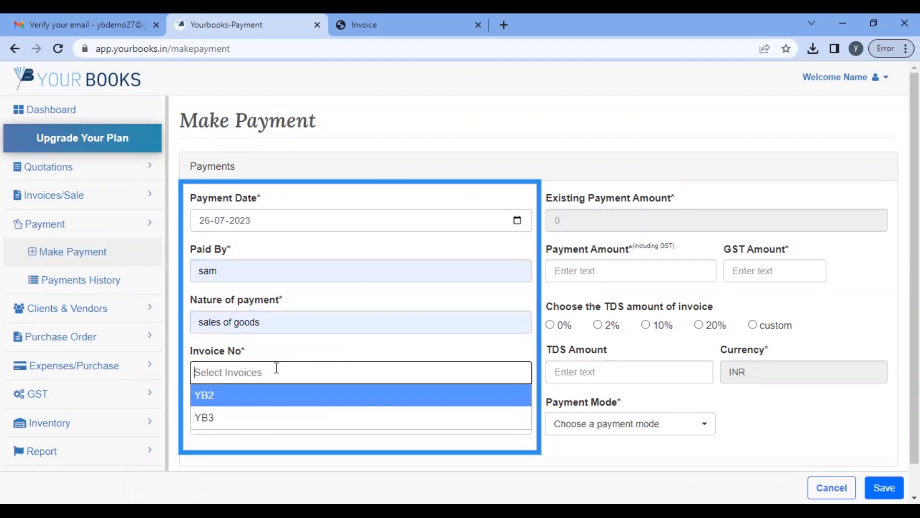
pyautogui.scroll(-1, 277, 368)
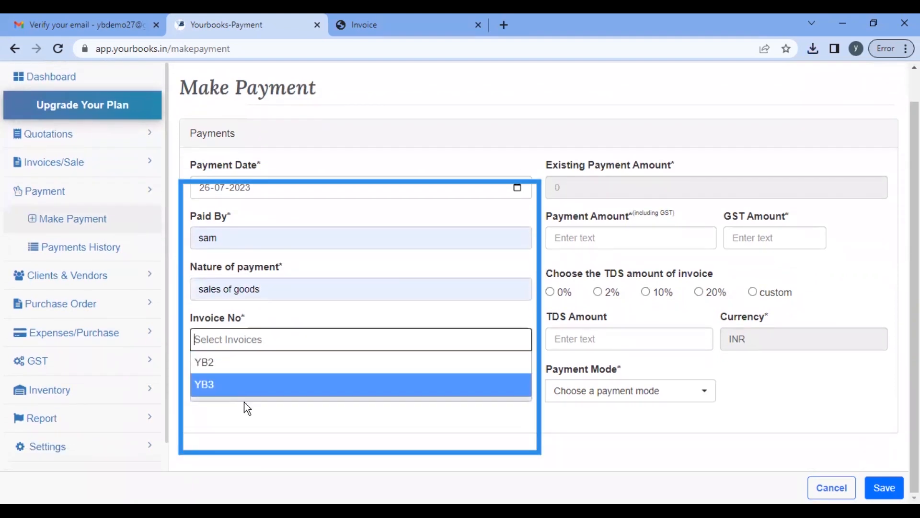
pyautogui.click(251, 366)
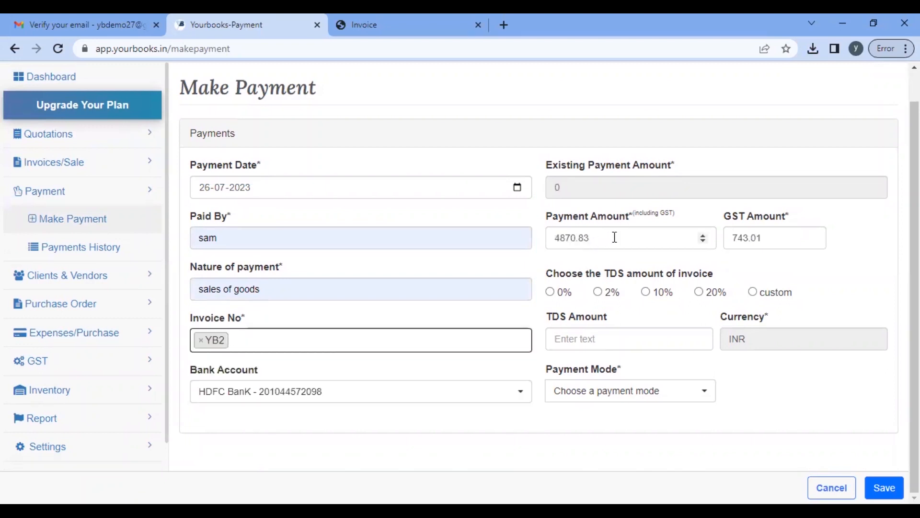
pyautogui.moveTo(615, 238); pyautogui.dragTo(535, 256)
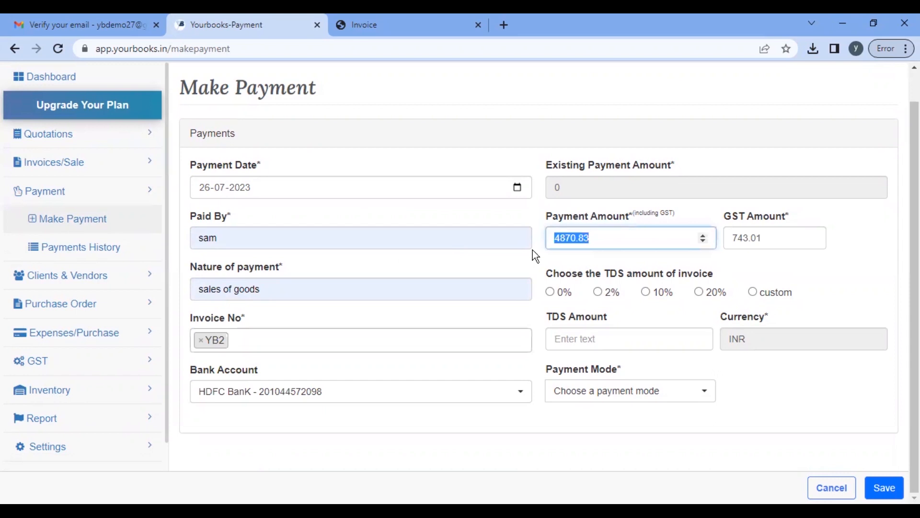
pyautogui.click(552, 294)
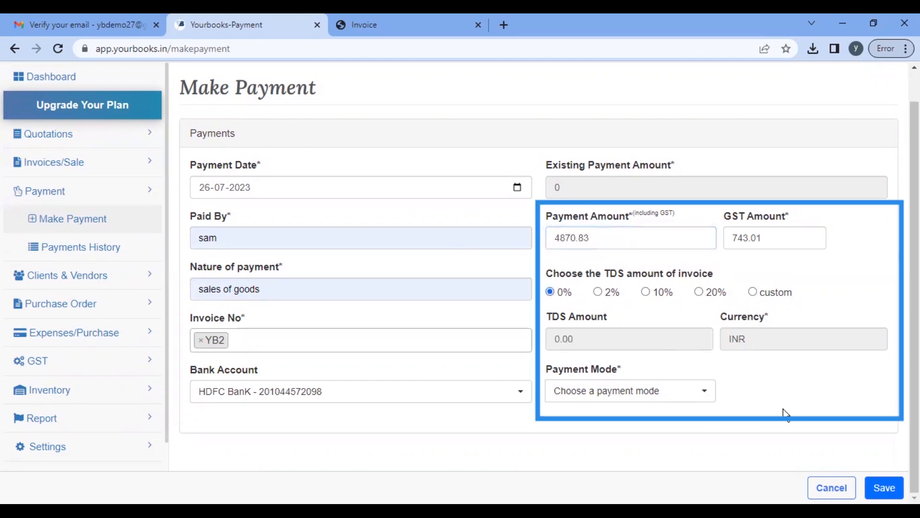
pyautogui.click(698, 398)
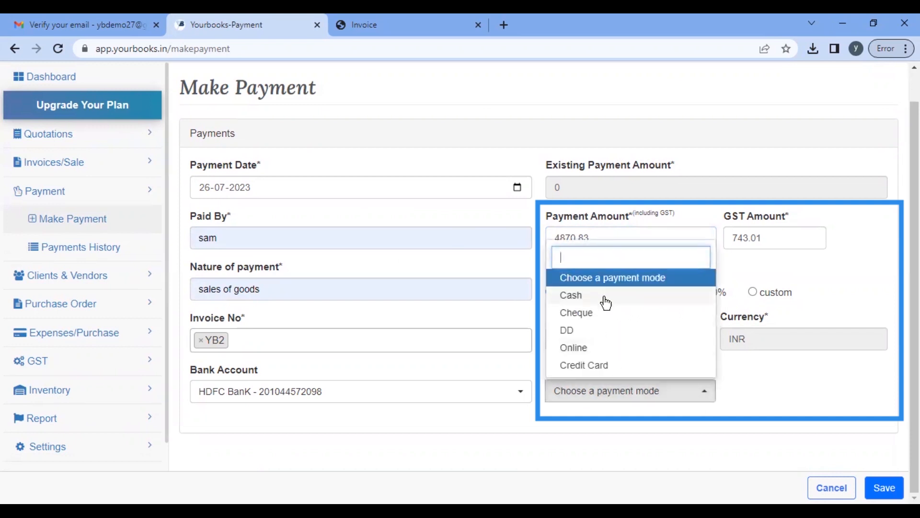
pyautogui.click(606, 302)
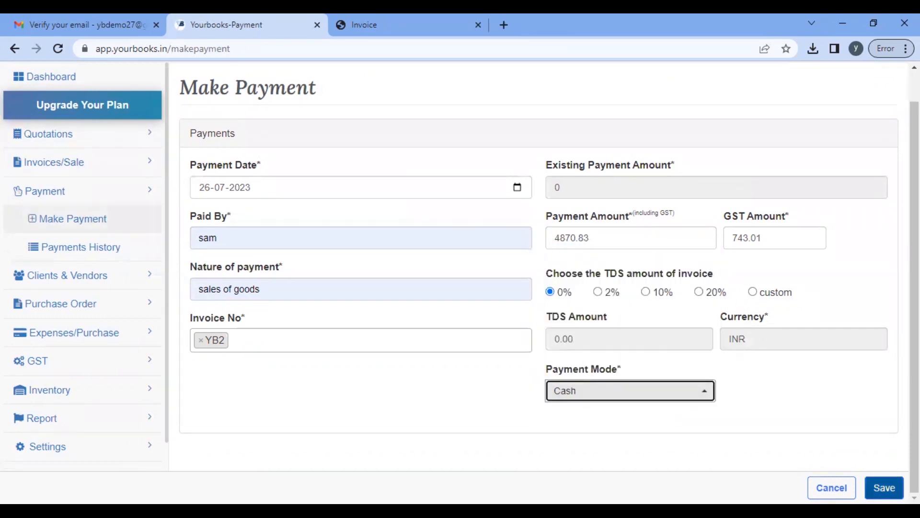
pyautogui.click(885, 488)
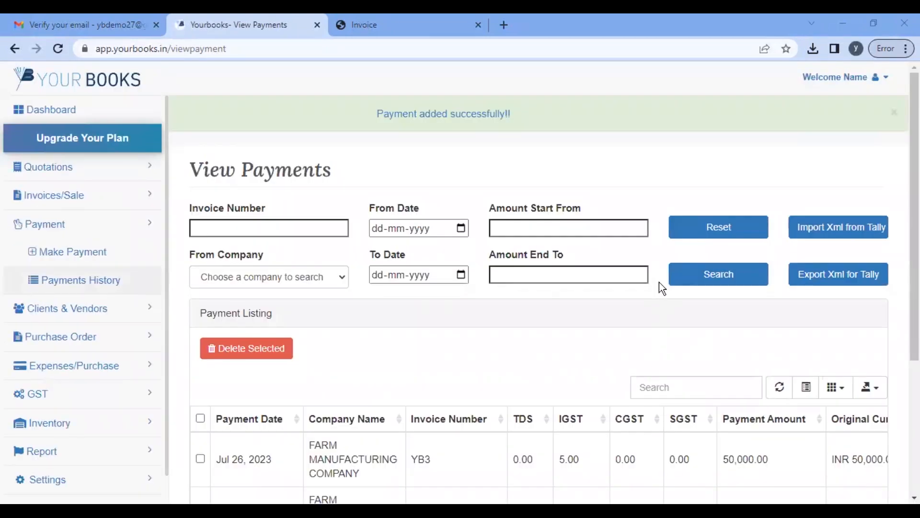
# Step: Open View Invoices and check Total Paid ₹1,06,403.93 against Total Unpaid ₹0.00
pyautogui.scroll(-4, 450, 387)
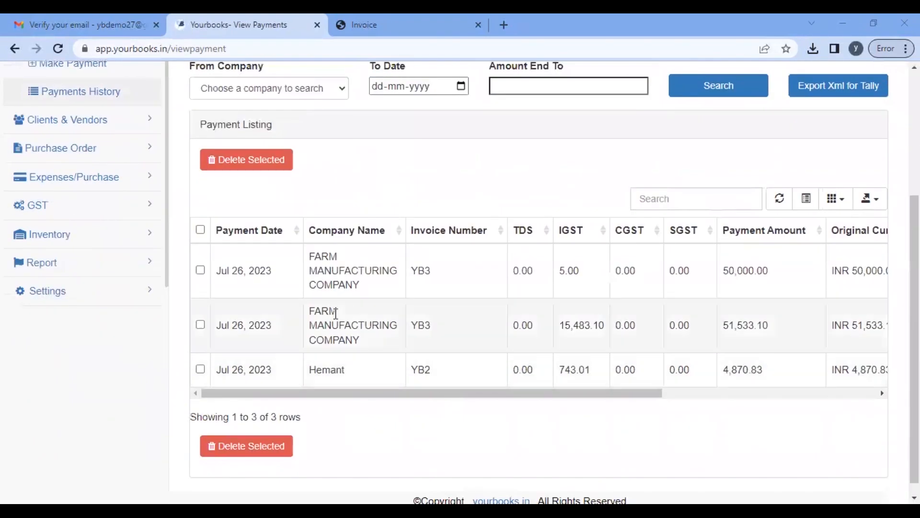
pyautogui.scroll(4, 203, 266)
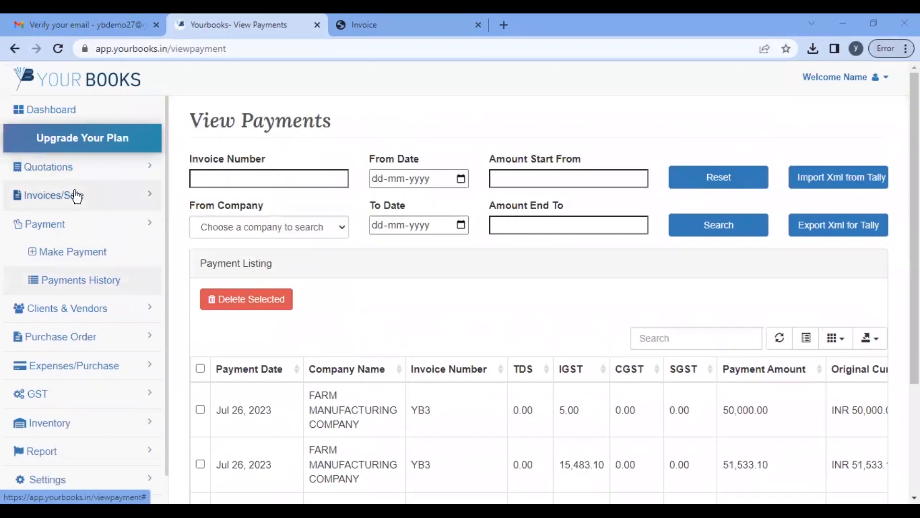
pyautogui.click(75, 196)
pyautogui.click(67, 256)
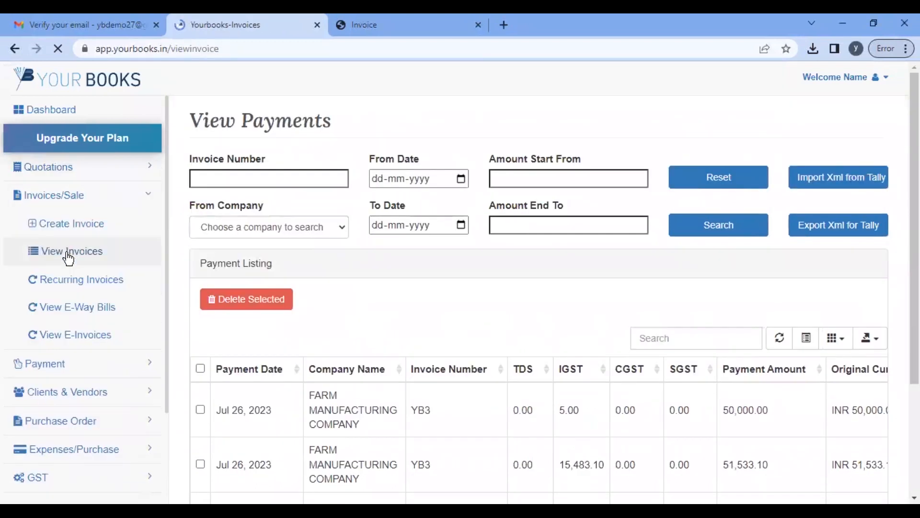
pyautogui.scroll(-2, 430, 312)
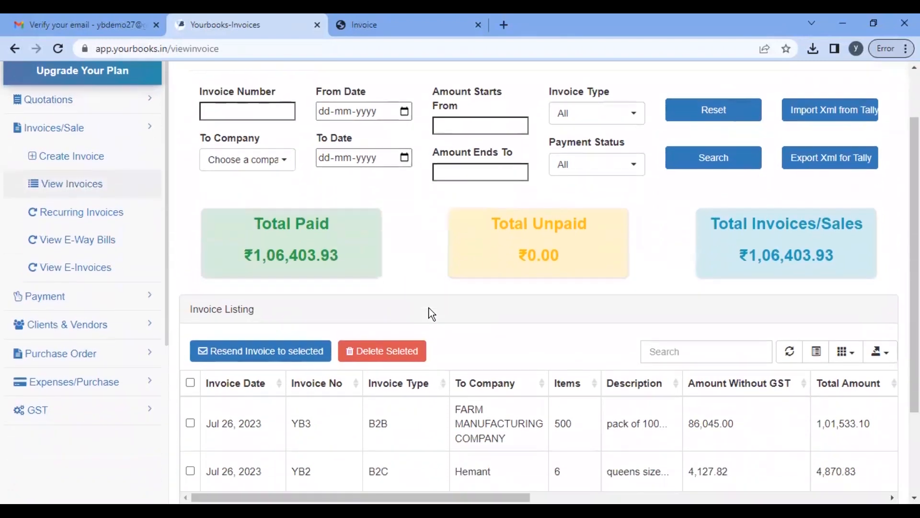
pyautogui.moveTo(249, 205); pyautogui.dragTo(367, 246)
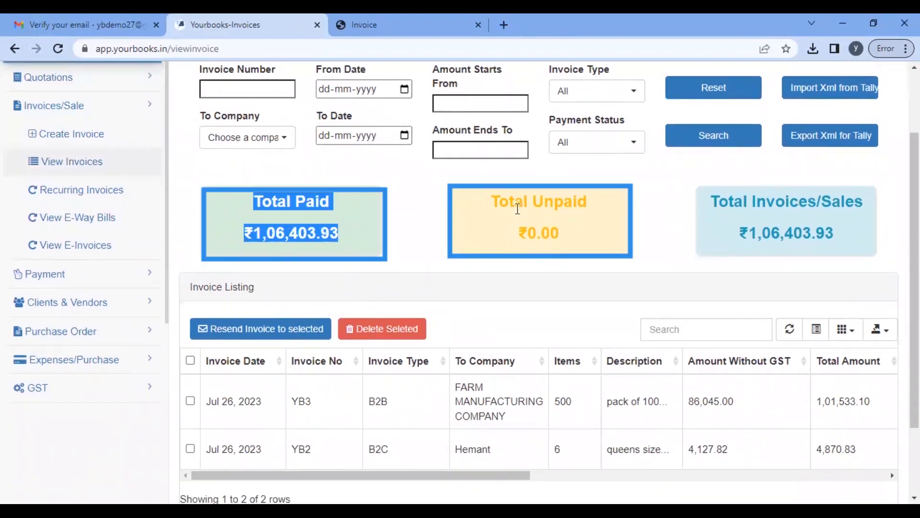
pyautogui.moveTo(490, 207); pyautogui.dragTo(562, 261)
pyautogui.scroll(-2, 623, 267)
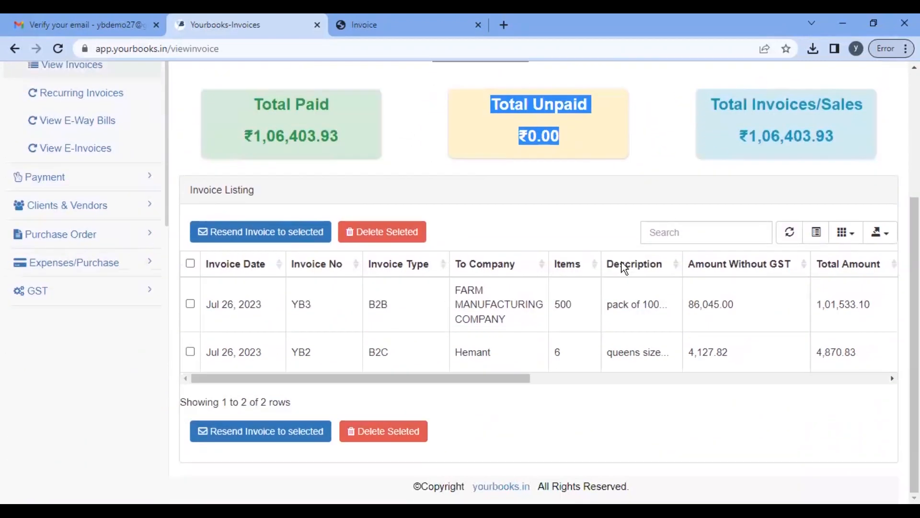
pyautogui.scroll(4, 134, 232)
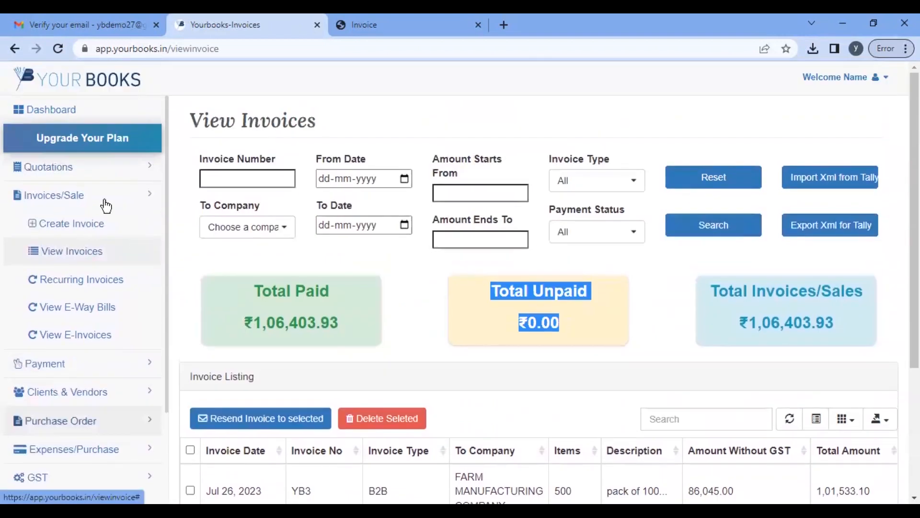
# Step: Go to the Create Purchase Order page under the Purchase Order section
pyautogui.click(104, 206)
pyautogui.scroll(-2, 93, 317)
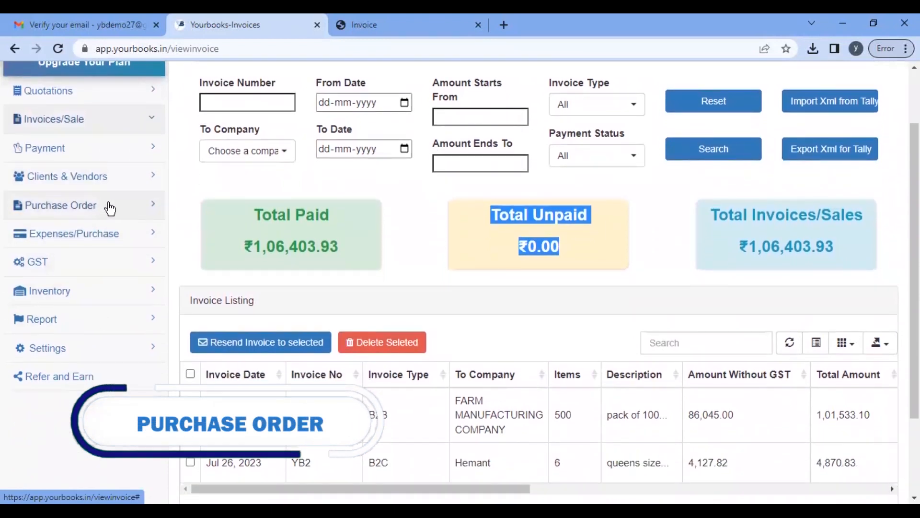
pyautogui.click(110, 208)
pyautogui.click(91, 234)
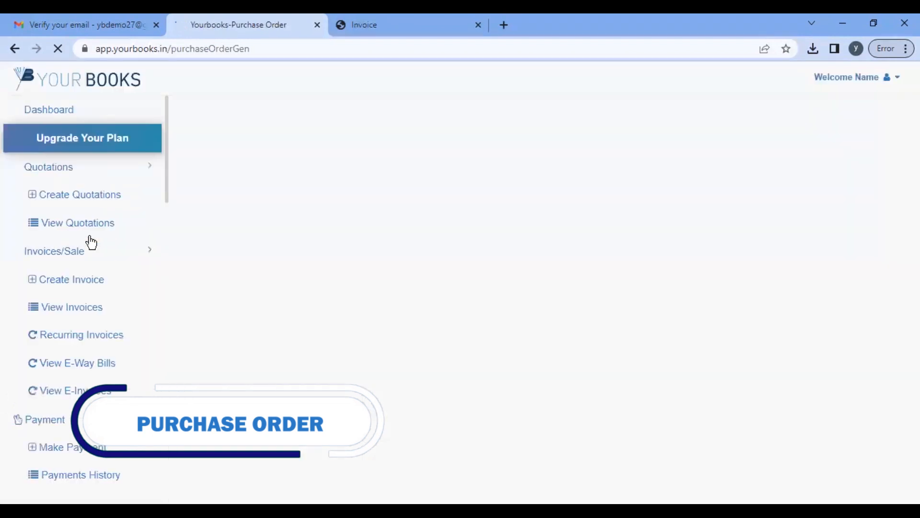
# Step: Set the purchase order vendor to FARM MANUFACTURING COMPANY with vendor quotation number 01
pyautogui.scroll(-1, 375, 220)
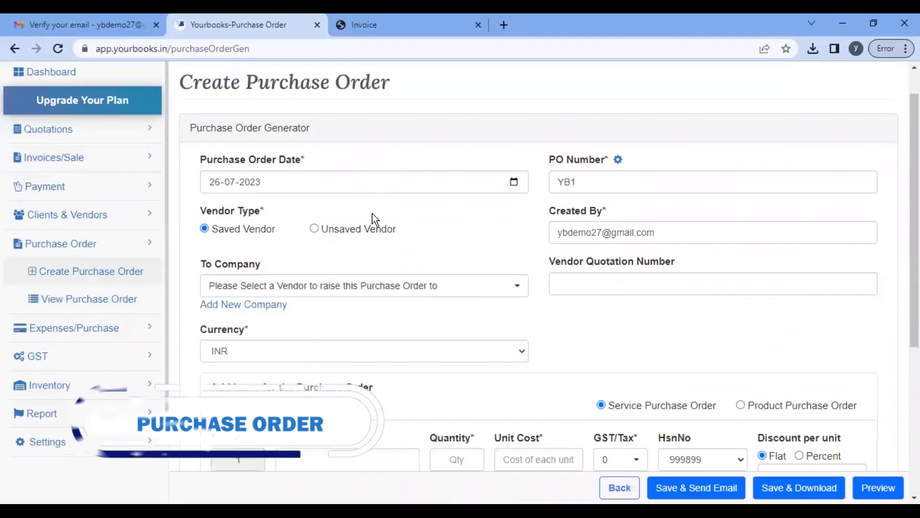
pyautogui.scroll(-2, 375, 220)
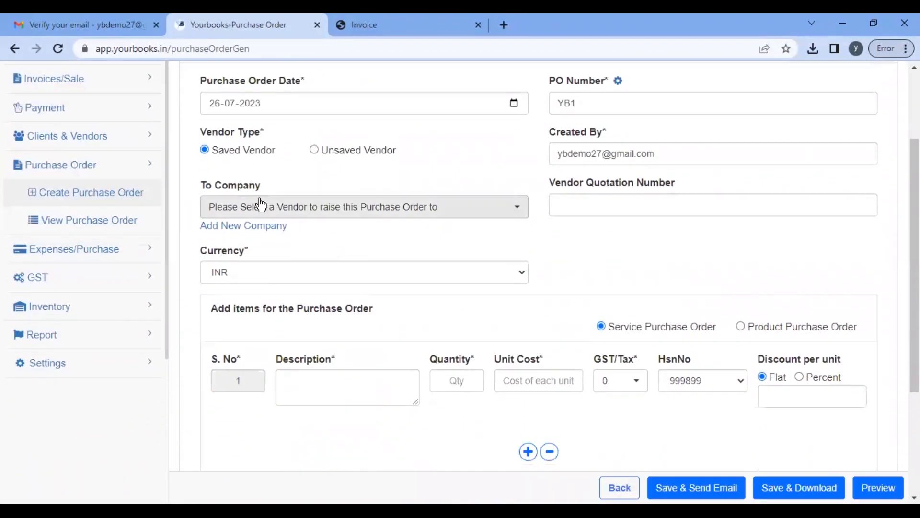
pyautogui.click(337, 211)
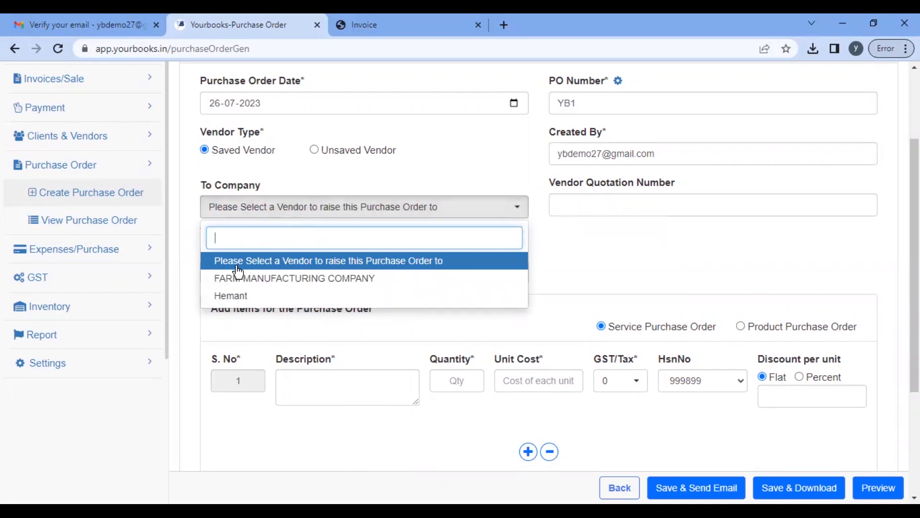
pyautogui.click(284, 280)
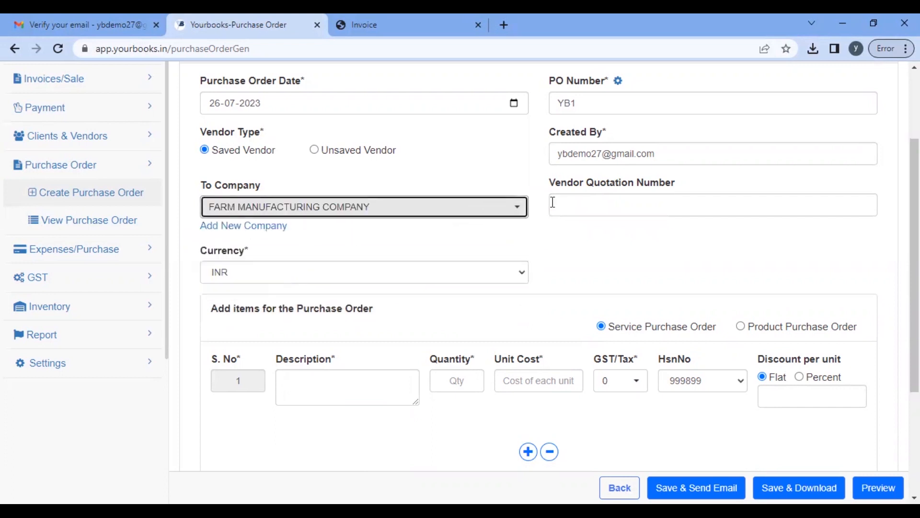
pyautogui.click(584, 204)
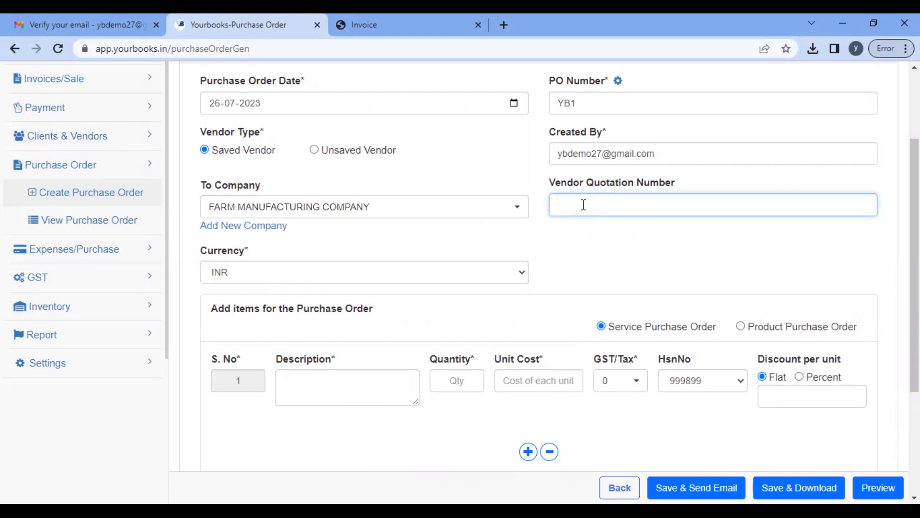
pyautogui.write('01')
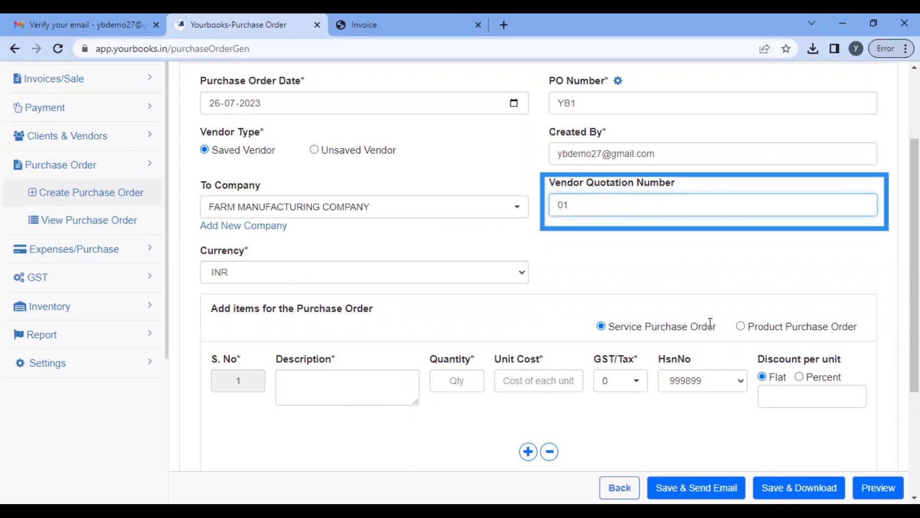
# Step: Make it a product purchase order for 100 rose bedsheets, then save and download it
pyautogui.click(741, 326)
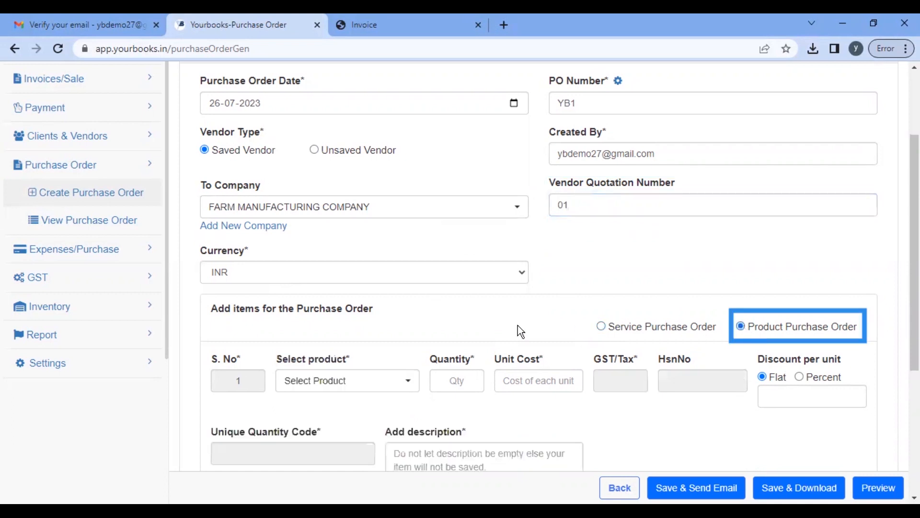
pyautogui.scroll(-3, 517, 326)
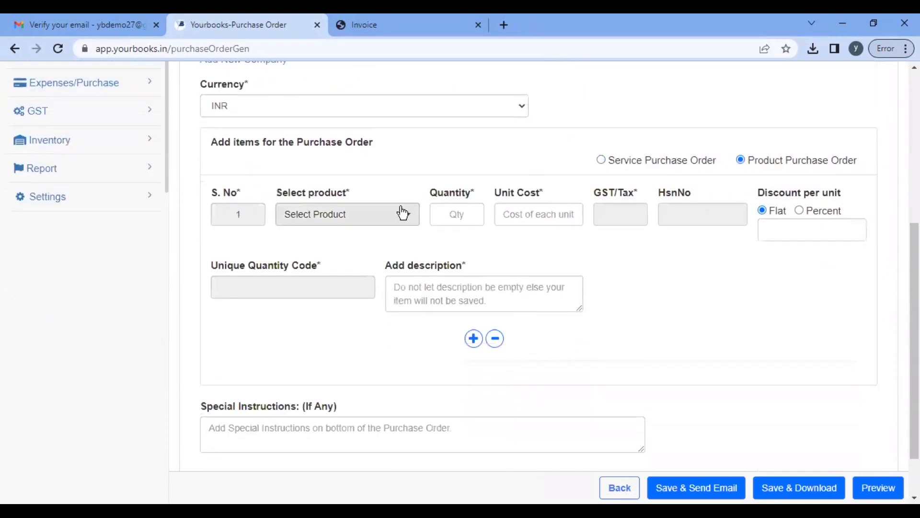
pyautogui.click(402, 212)
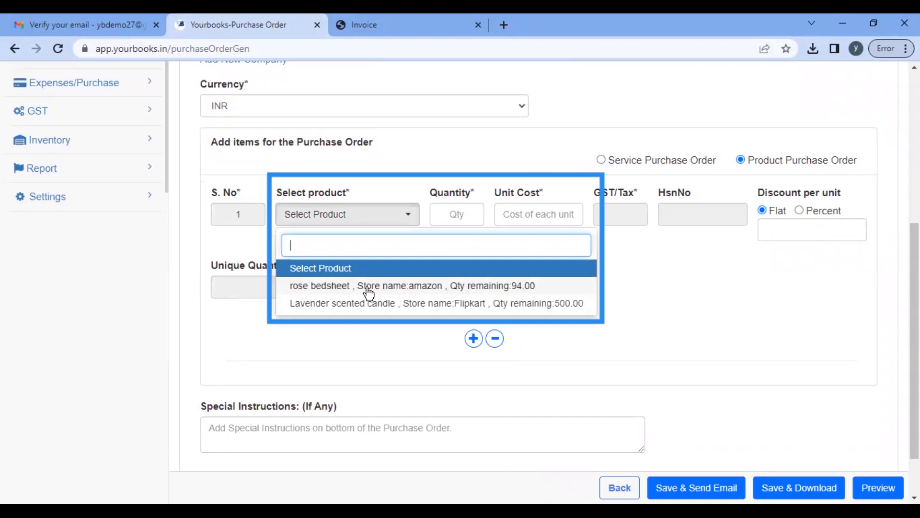
pyautogui.click(369, 286)
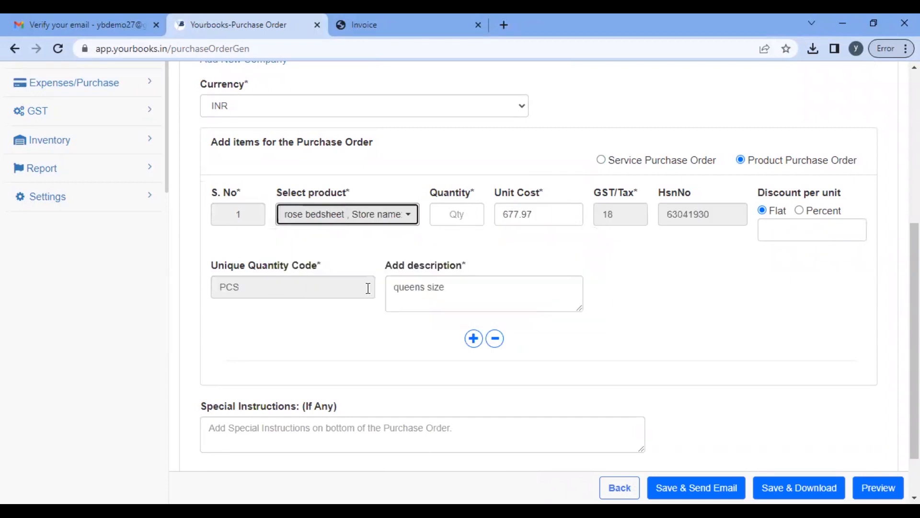
pyautogui.click(462, 207)
pyautogui.write('1')
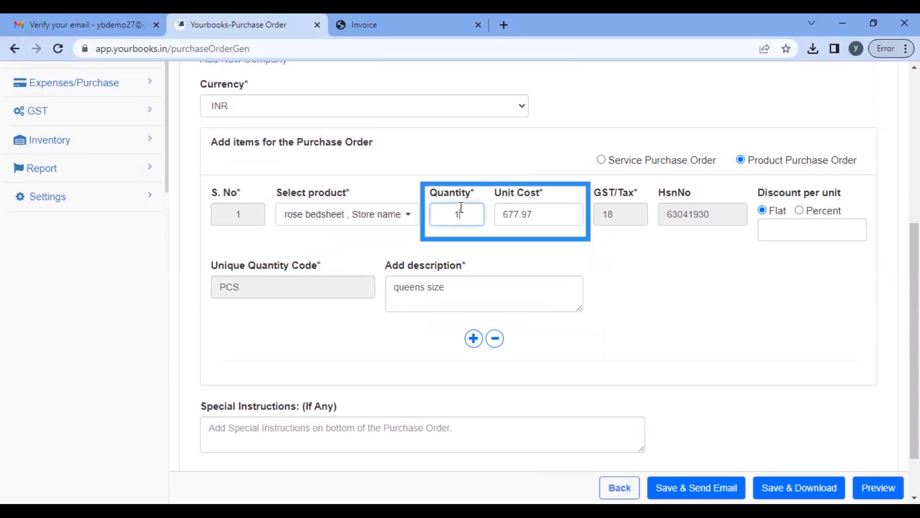
pyautogui.write('0')
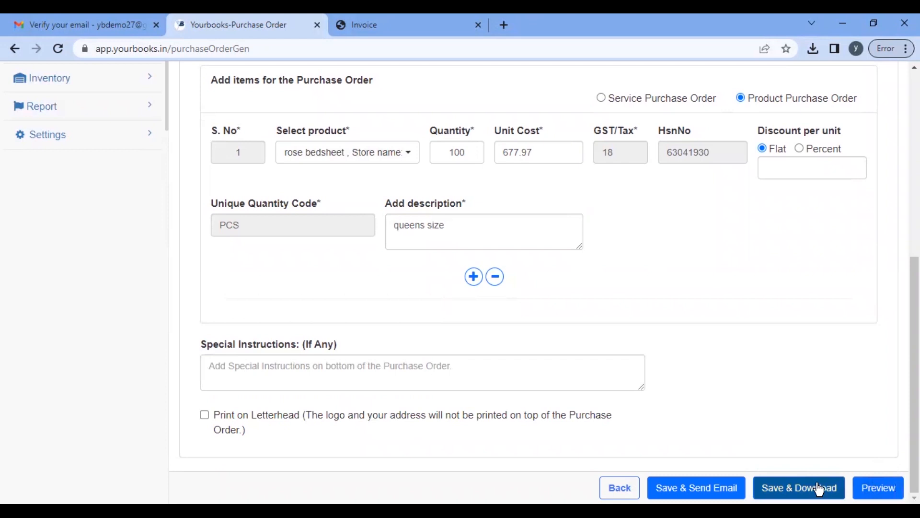
pyautogui.click(819, 488)
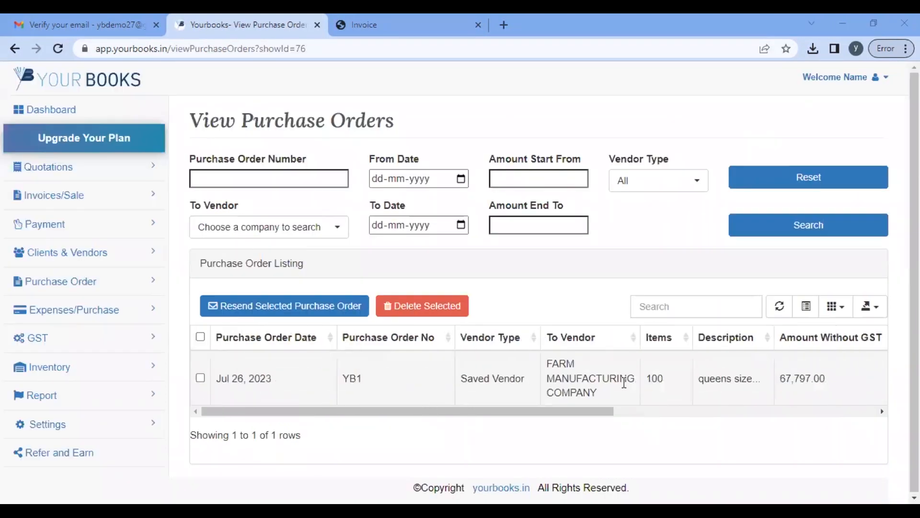
# Step: Download purchase order YB1 as a PDF and open it in its own tab
pyautogui.hscroll(5, 624, 383)
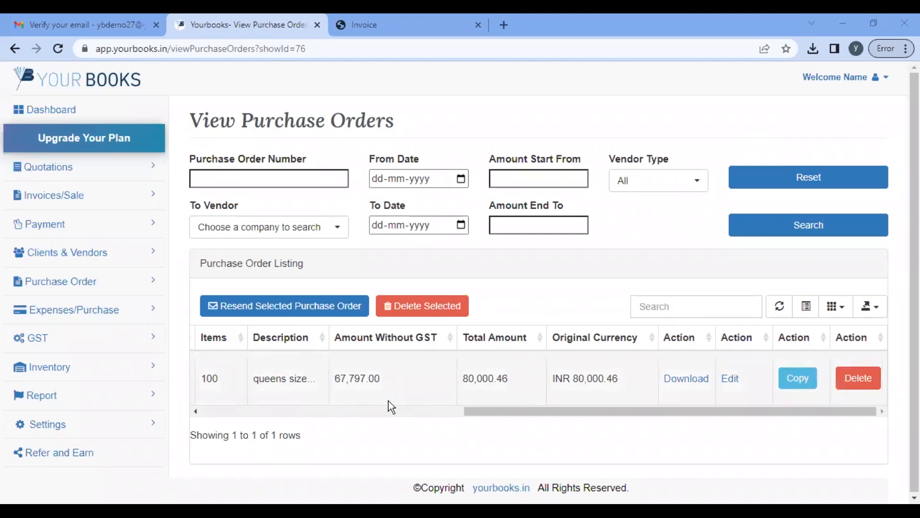
pyautogui.hscroll(-8, 389, 401)
pyautogui.hscroll(8, 388, 400)
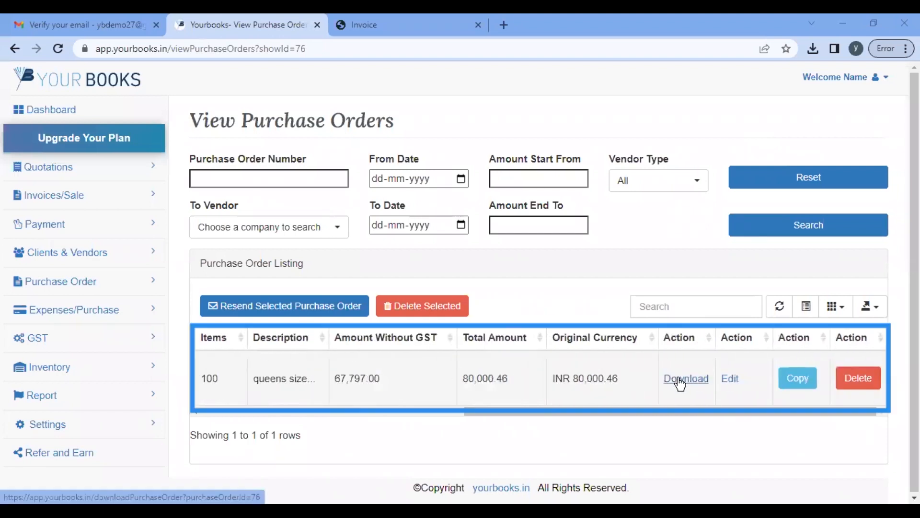
pyautogui.click(683, 384)
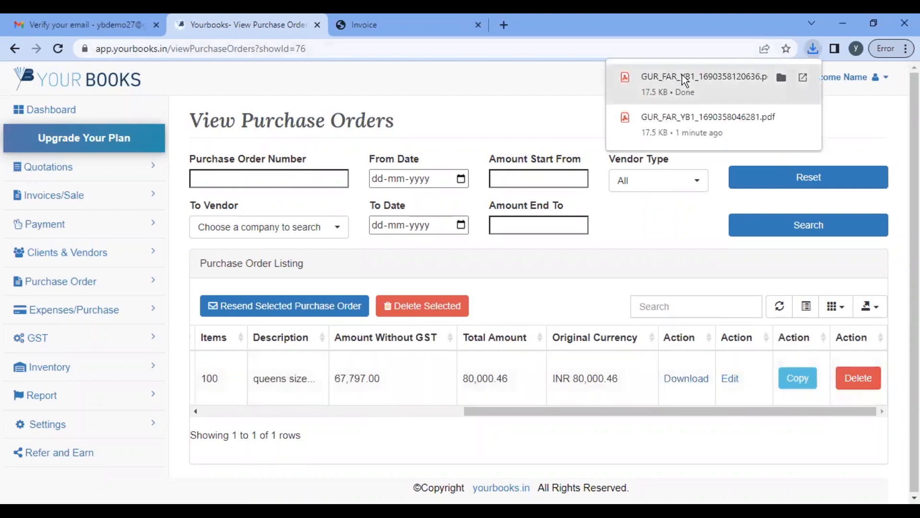
pyautogui.click(683, 77)
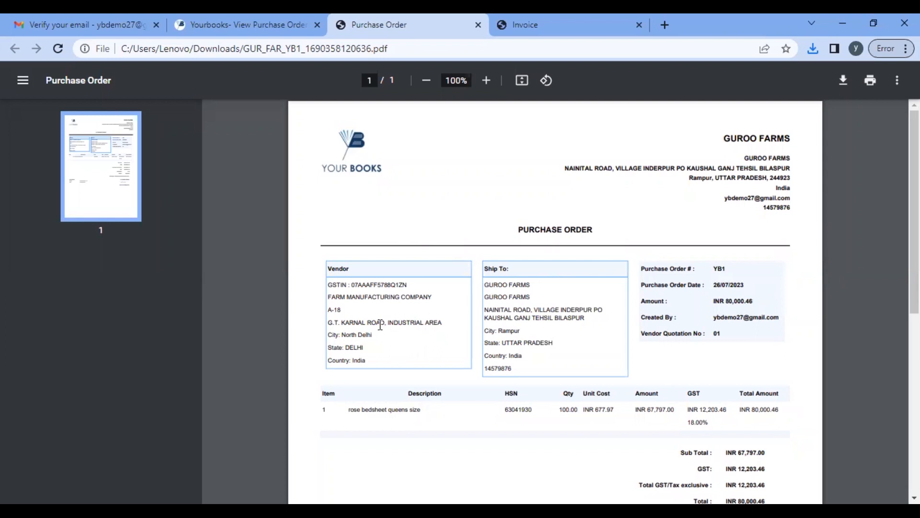
# Step: Scroll the YB1 PDF down to the Authorised Signatory, then close its tab
pyautogui.scroll(-2, 380, 325)
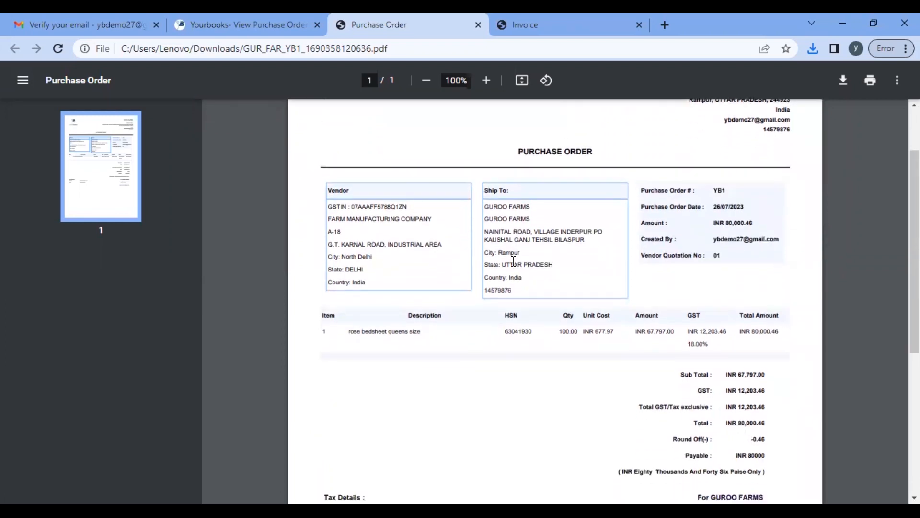
pyautogui.scroll(-5, 514, 261)
pyautogui.scroll(4, 650, 338)
pyautogui.scroll(-4, 649, 338)
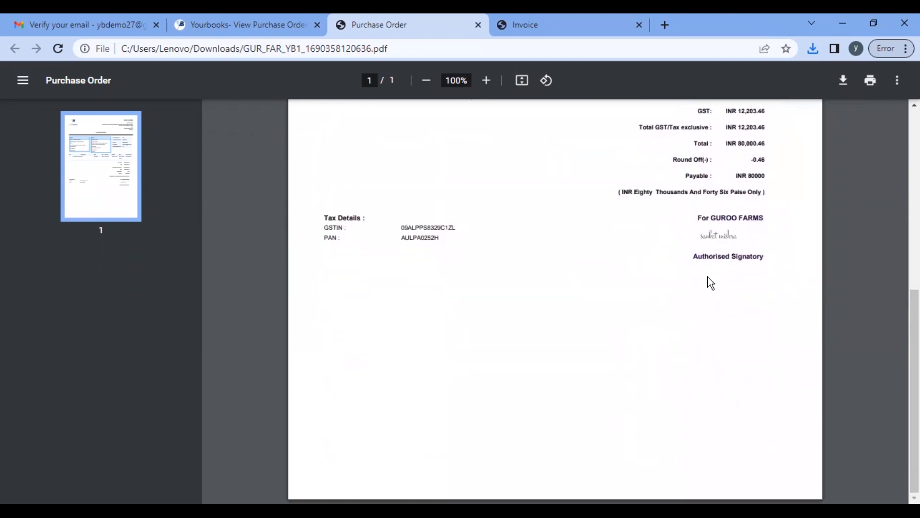
pyautogui.click(478, 24)
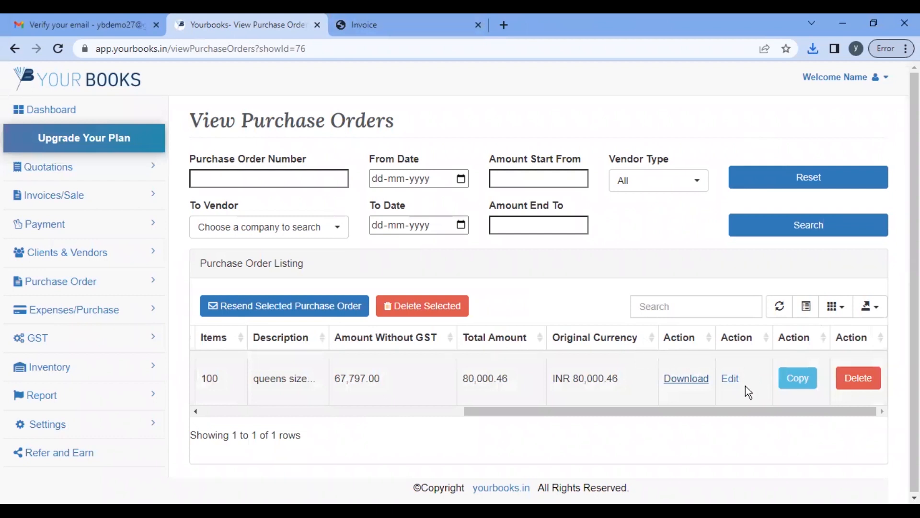
pyautogui.click(798, 379)
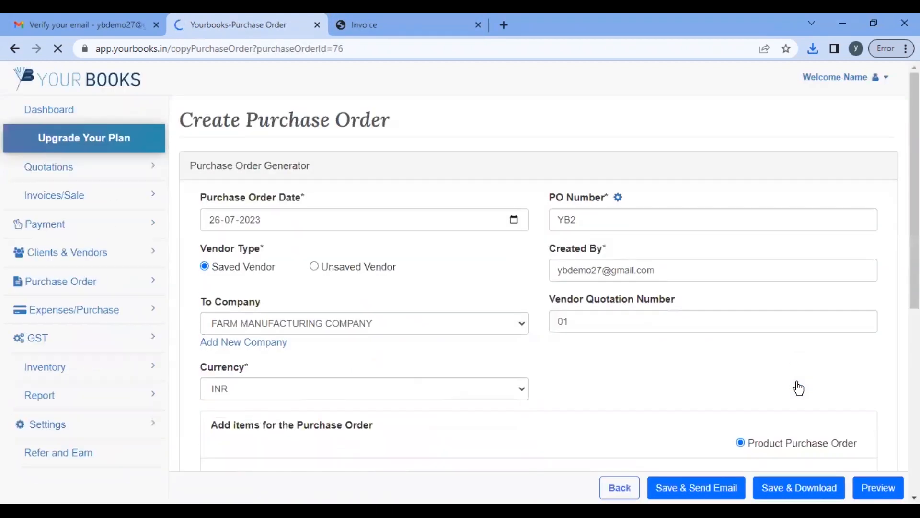
pyautogui.click(606, 322)
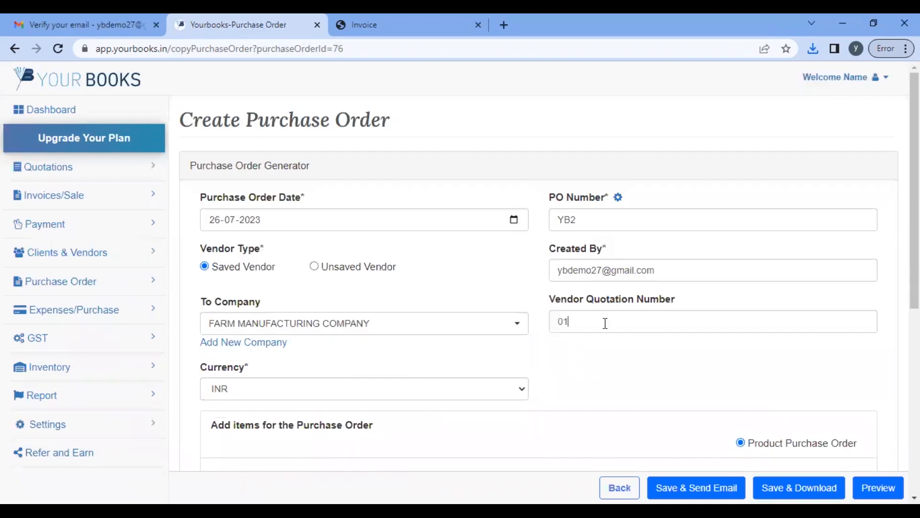
pyautogui.press('BackSpace')
pyautogui.write('2')
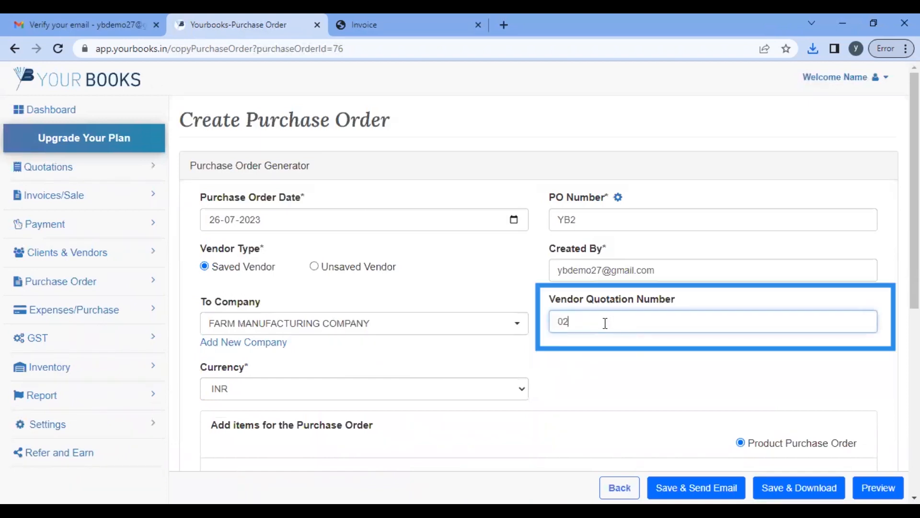
pyautogui.click(449, 329)
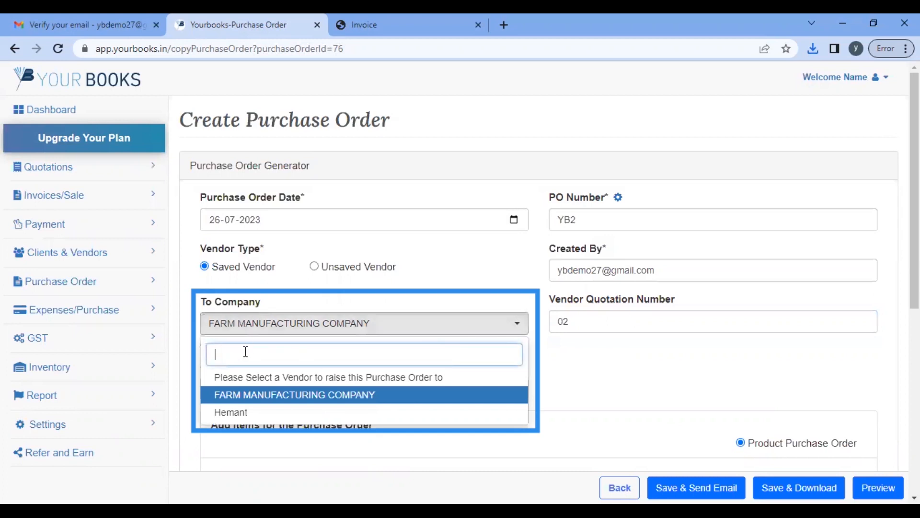
pyautogui.click(249, 415)
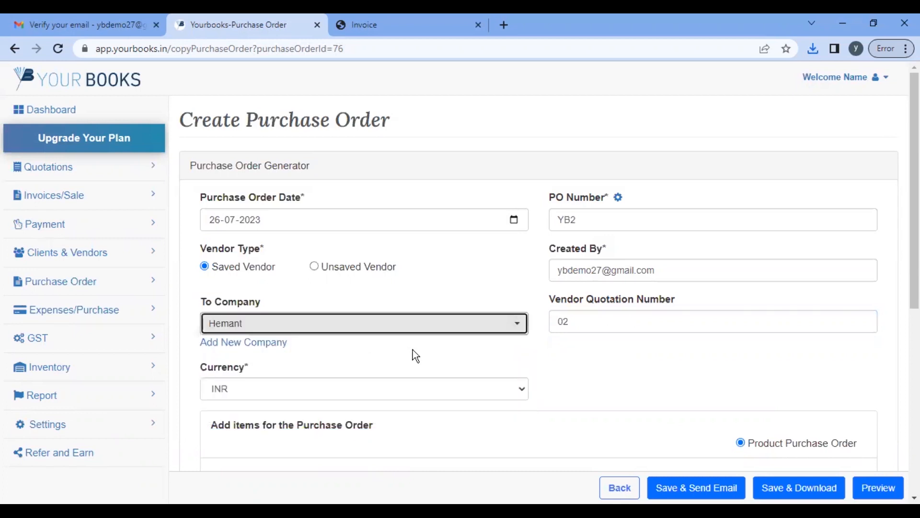
pyautogui.scroll(-5, 413, 355)
pyautogui.scroll(-1, 658, 349)
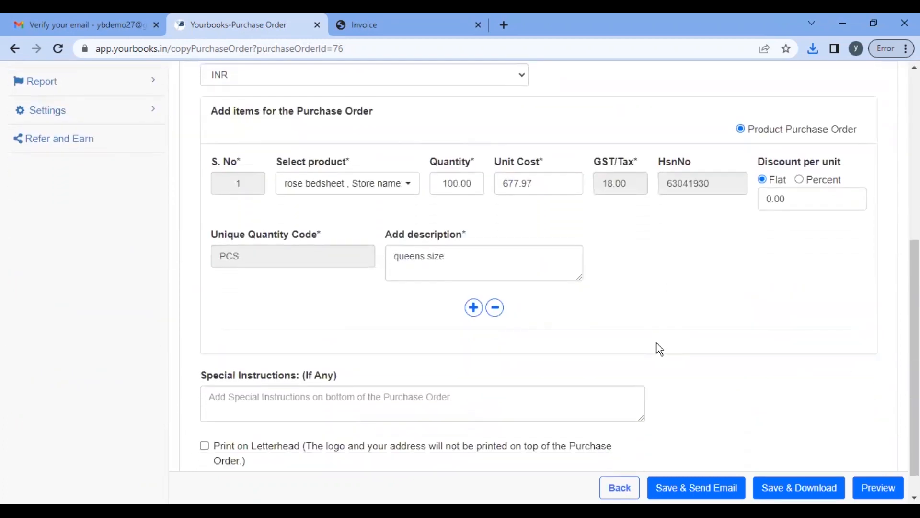
pyautogui.scroll(7, 657, 343)
pyautogui.click(78, 282)
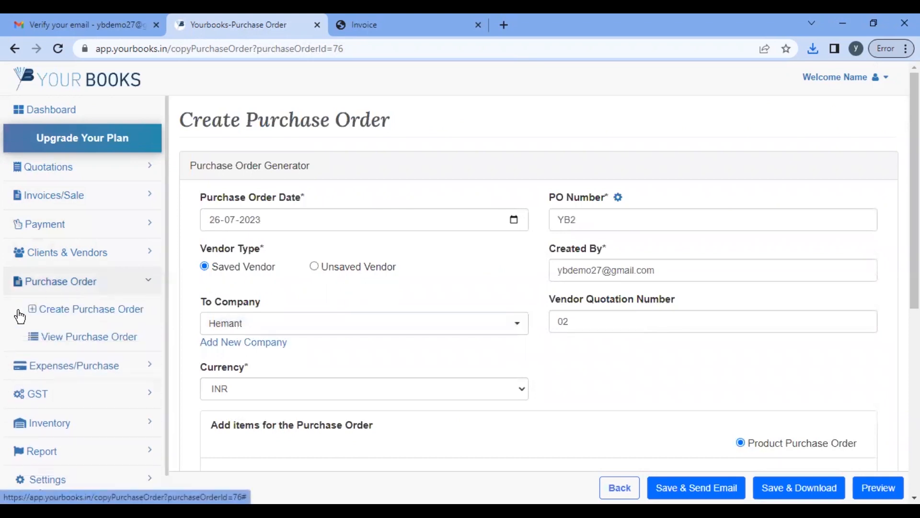
pyautogui.click(77, 339)
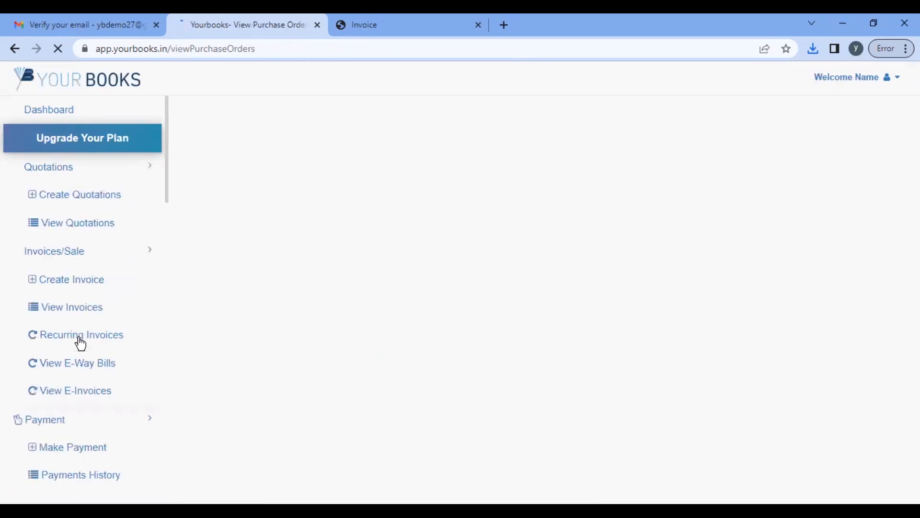
pyautogui.hscroll(5, 574, 384)
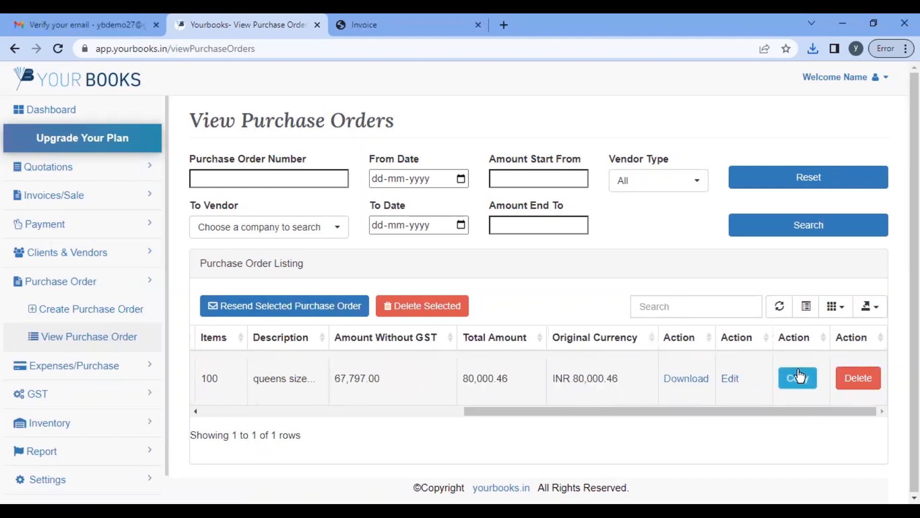
pyautogui.hscroll(-5, 410, 399)
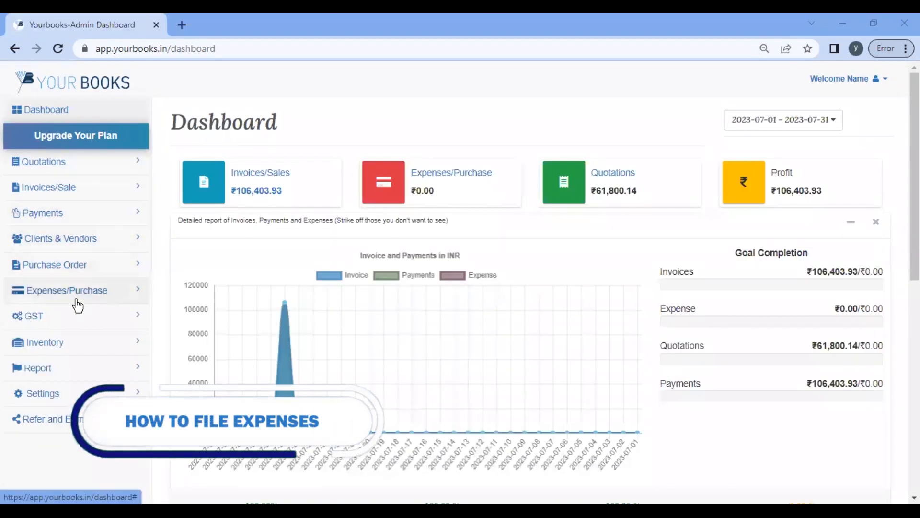
# Step: Start a new expense from FARM MANUFACTURING COMPANY with invoice number 214
pyautogui.click(58, 291)
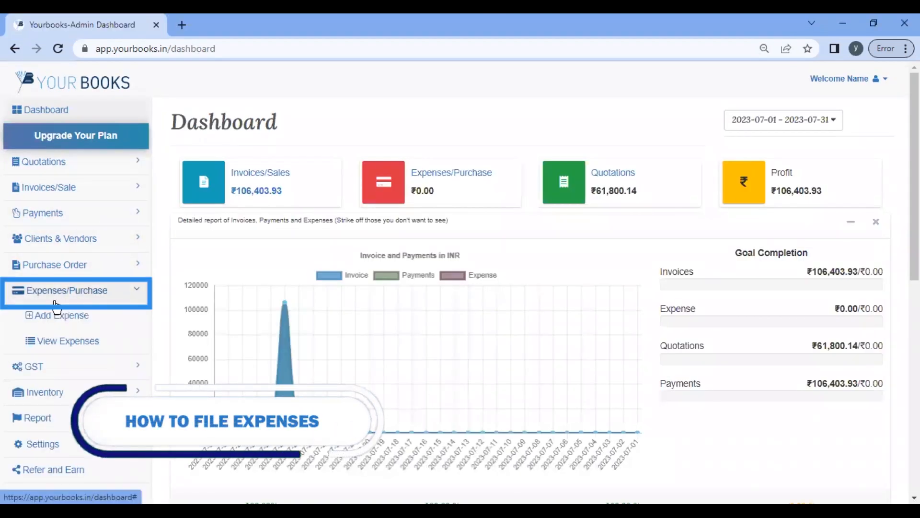
pyautogui.click(59, 316)
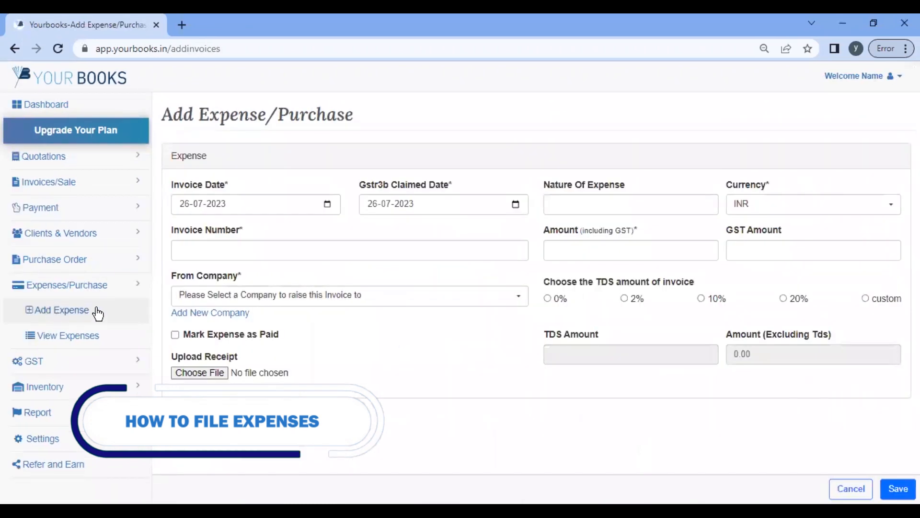
pyautogui.click(219, 250)
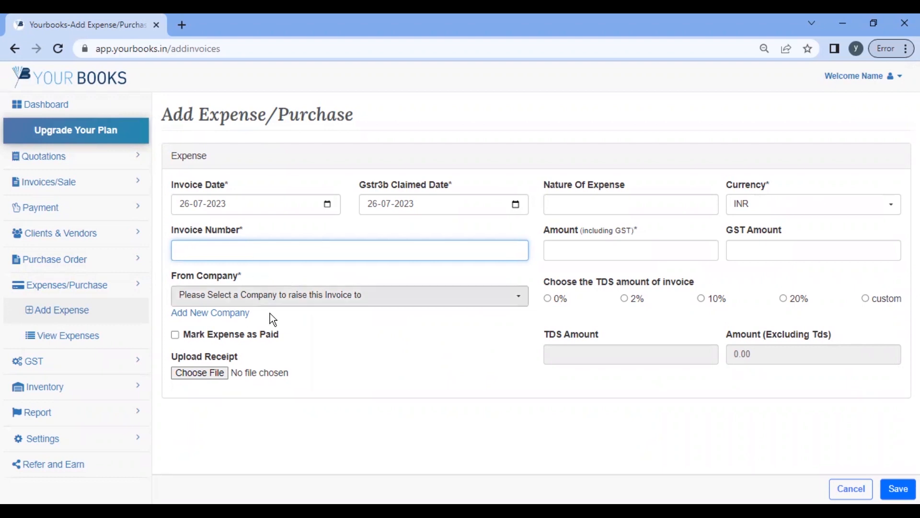
pyautogui.click(274, 300)
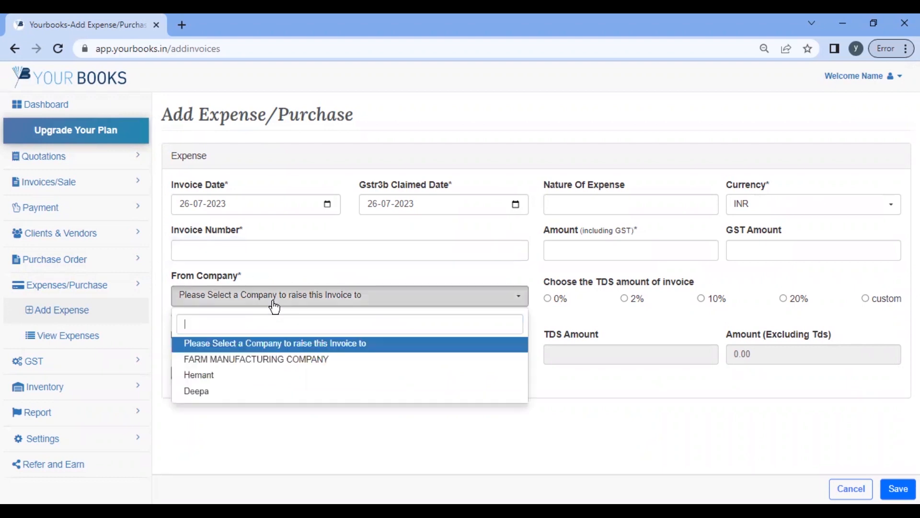
pyautogui.click(257, 360)
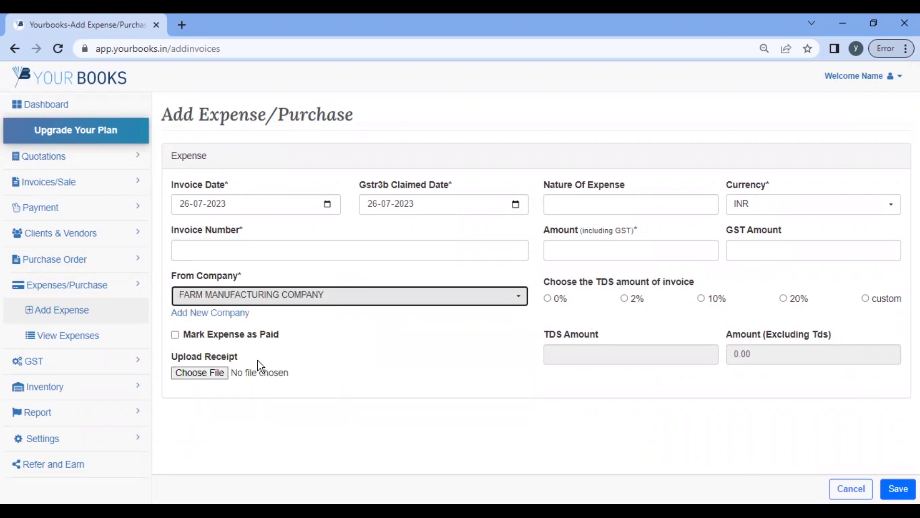
pyautogui.click(236, 252)
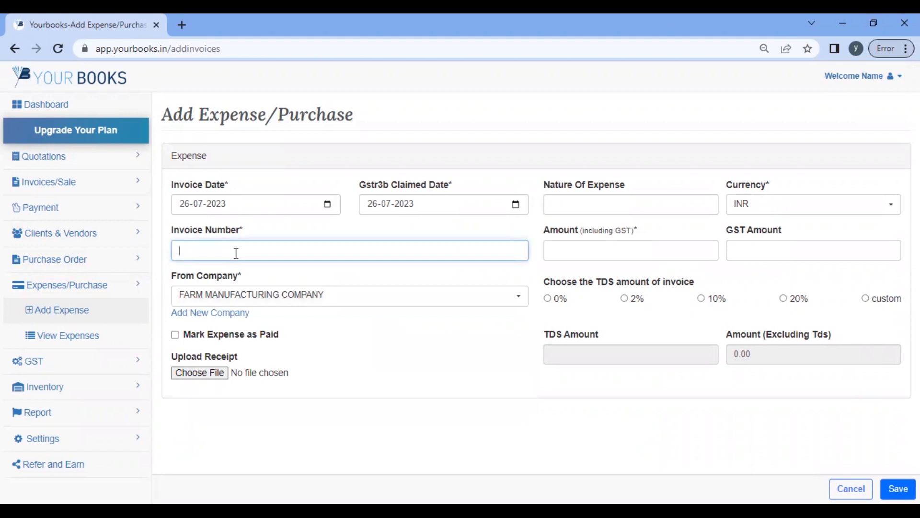
pyautogui.write('214')
# Step: Enter nature 'purchase of goods', amount 20500, GST 500 and TDS 0%
pyautogui.click(600, 203)
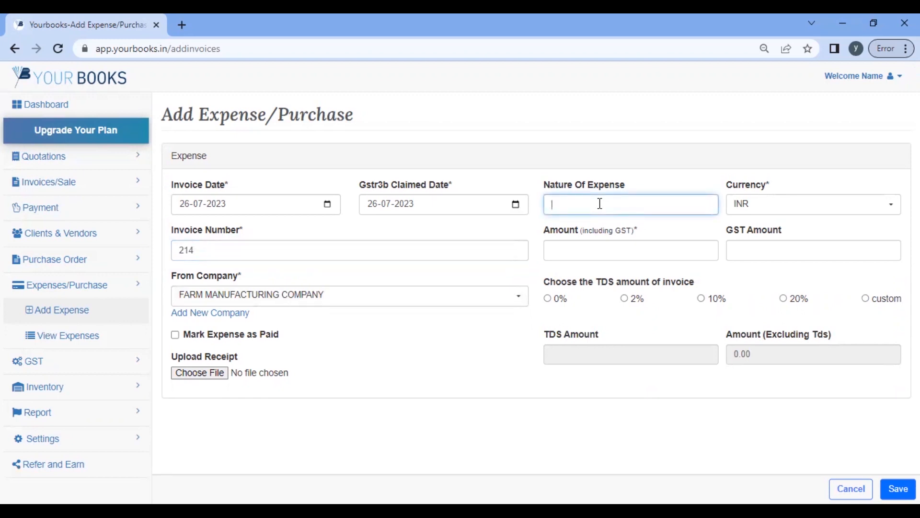
pyautogui.write('purchase of goods')
pyautogui.press('Tab')
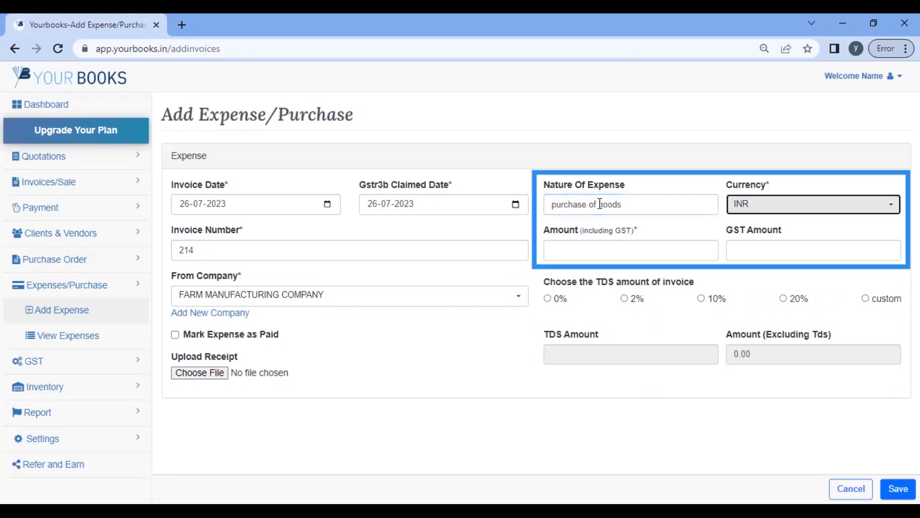
pyautogui.click(608, 244)
pyautogui.write('20500')
pyautogui.press('Tab')
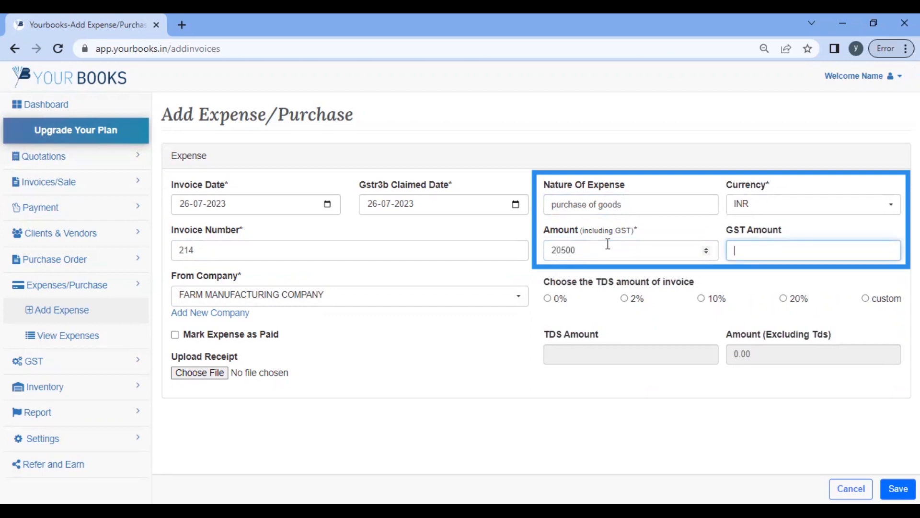
pyautogui.write('500')
pyautogui.click(547, 298)
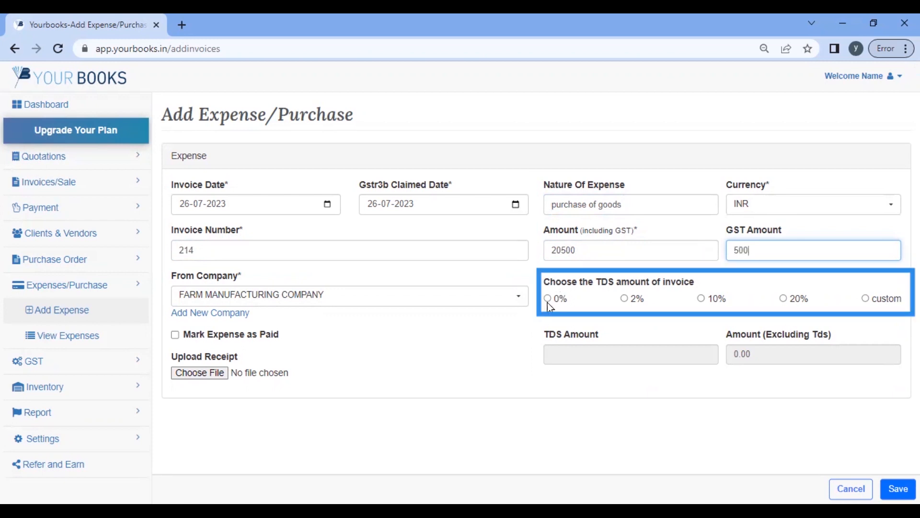
# Step: Mark the expense as paid with payment date 25 July 2023
pyautogui.click(176, 336)
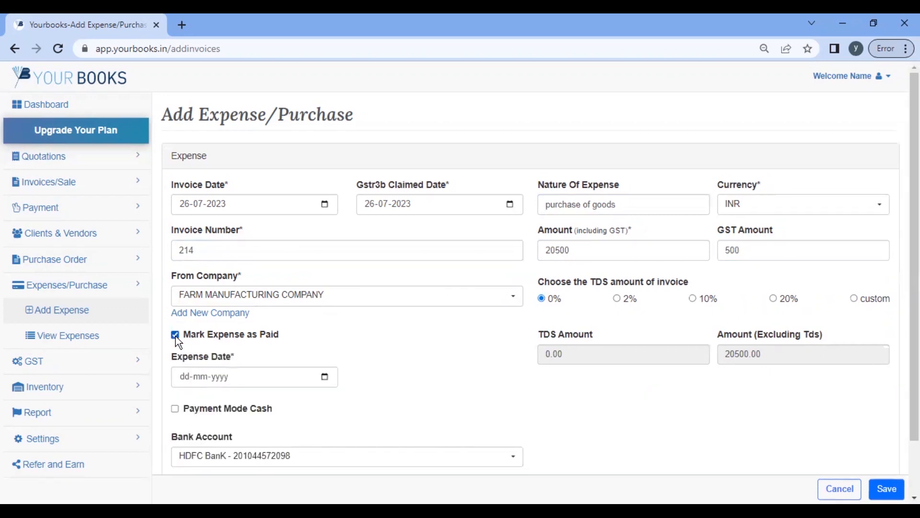
pyautogui.scroll(-1, 322, 325)
pyautogui.click(324, 321)
pyautogui.click(325, 317)
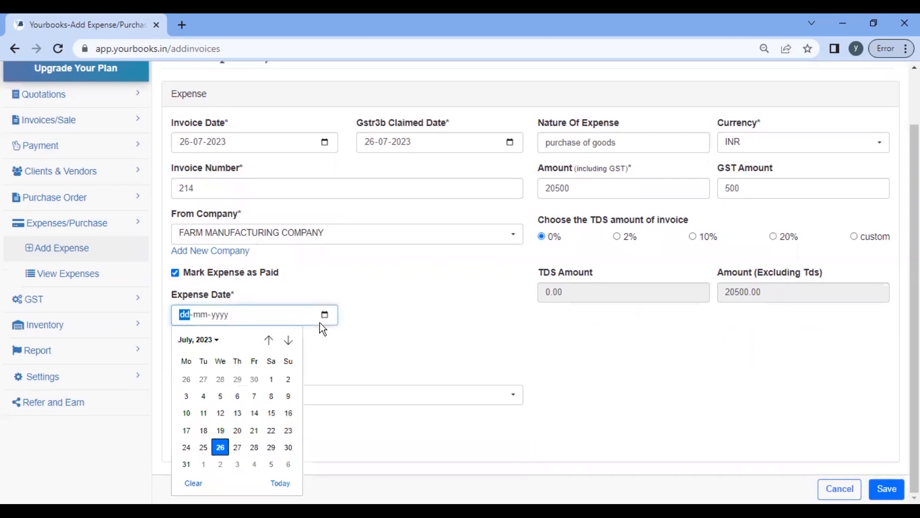
pyautogui.click(203, 443)
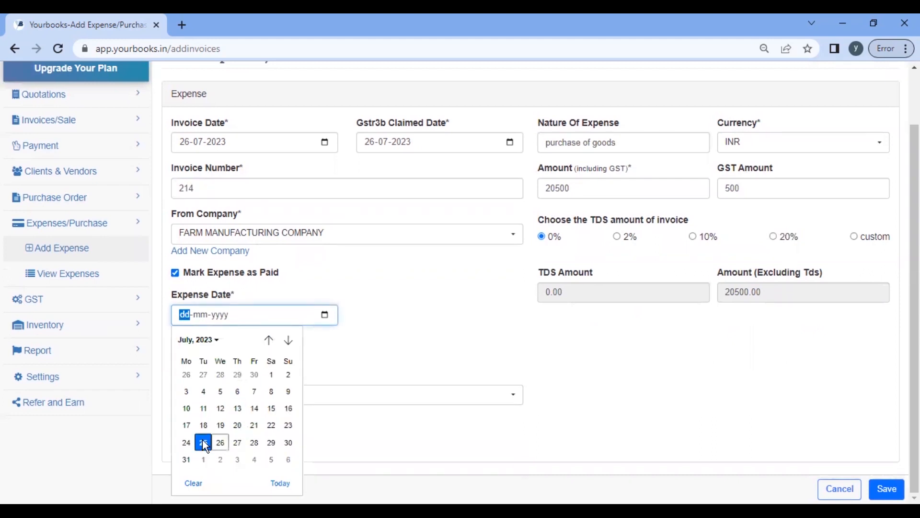
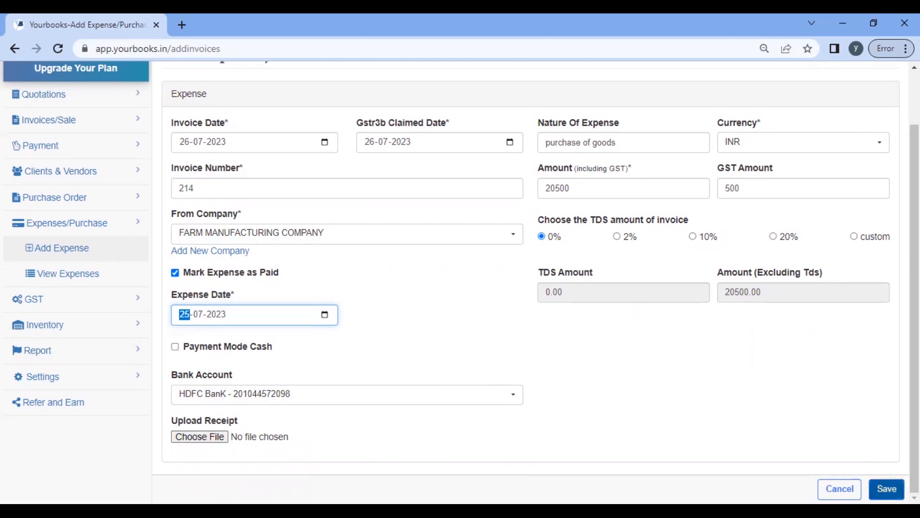
# Step: Save the paid purchase-of-goods expense for invoice 214 (20500 including GST)
pyautogui.click(886, 488)
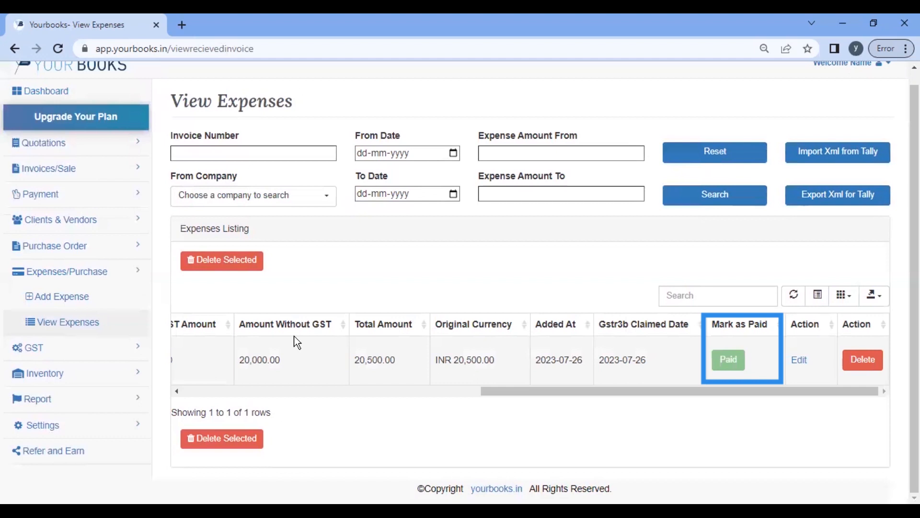
# Step: Start a new expense with invoice NA from the individual vendor, paid on 1 July 2023
pyautogui.click(45, 305)
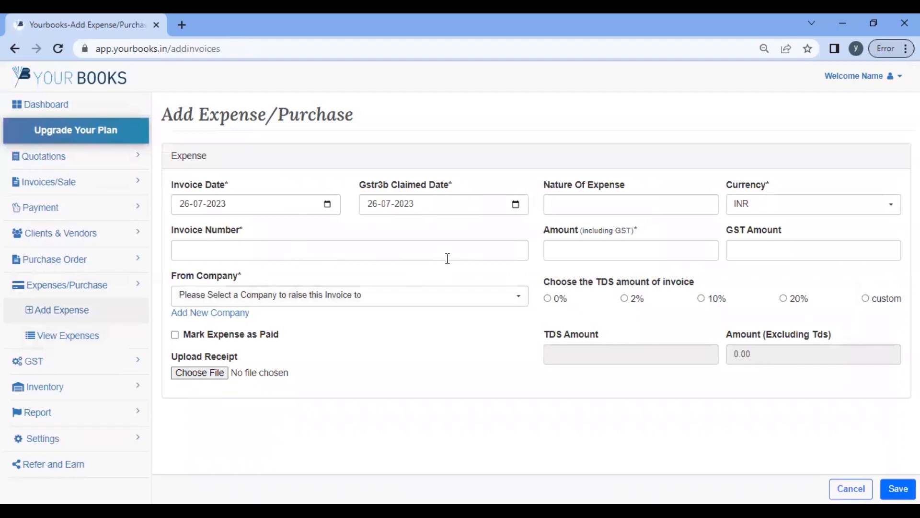
pyautogui.click(330, 254)
pyautogui.write('NA')
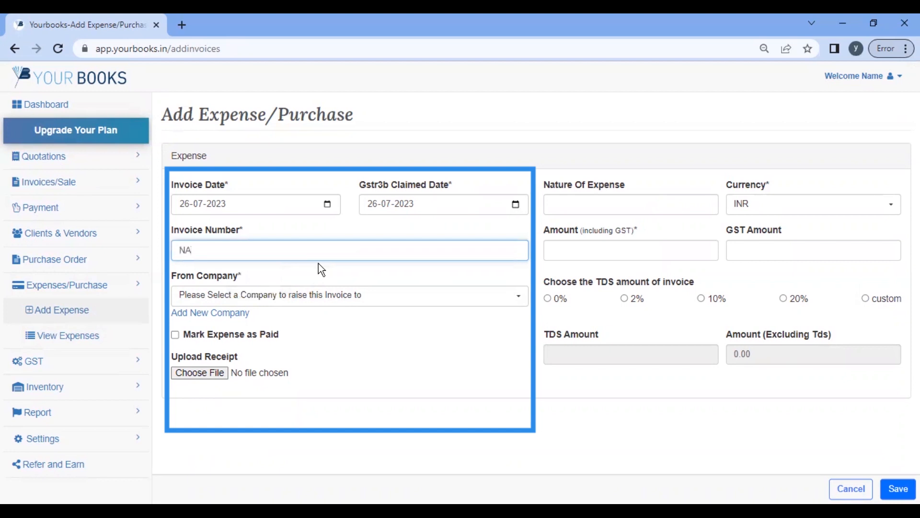
pyautogui.click(320, 298)
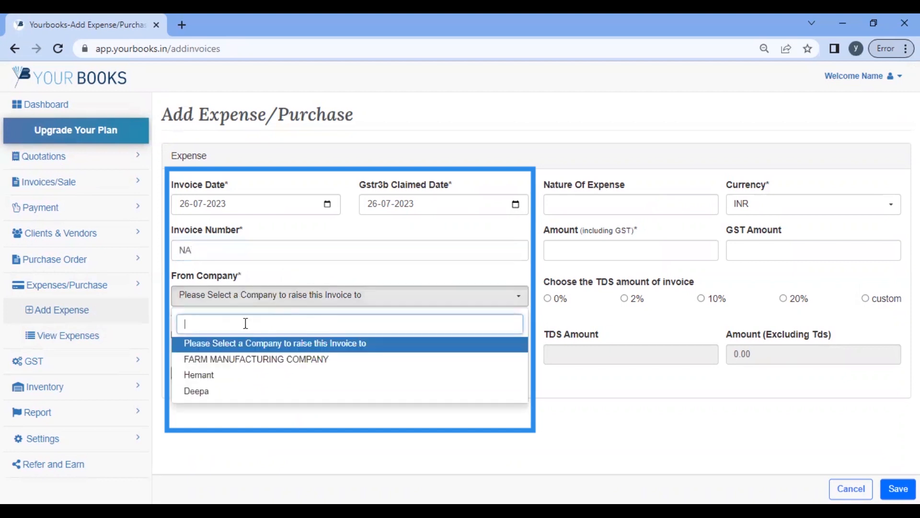
pyautogui.click(222, 378)
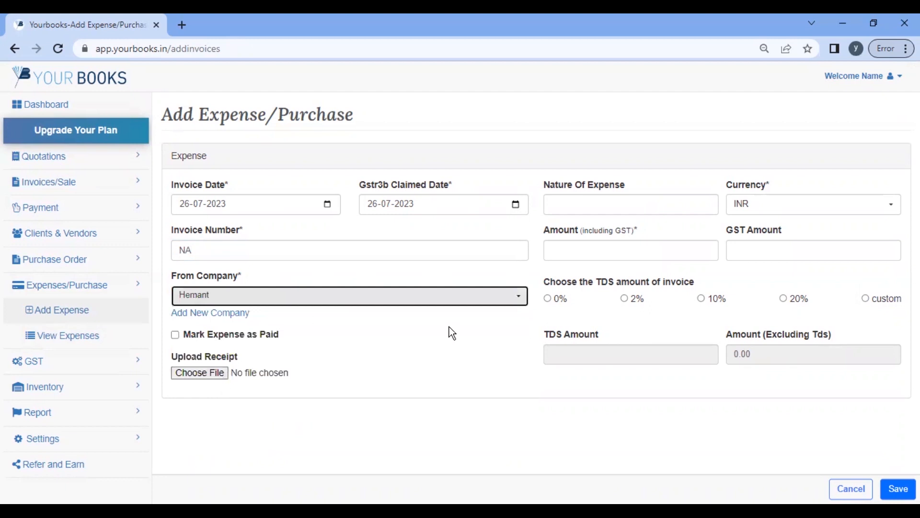
pyautogui.click(175, 334)
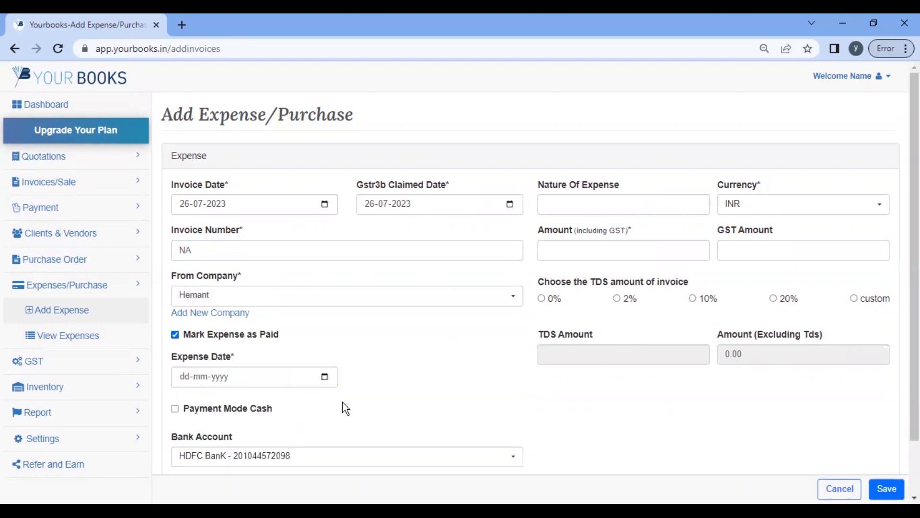
pyautogui.click(333, 377)
pyautogui.click(267, 384)
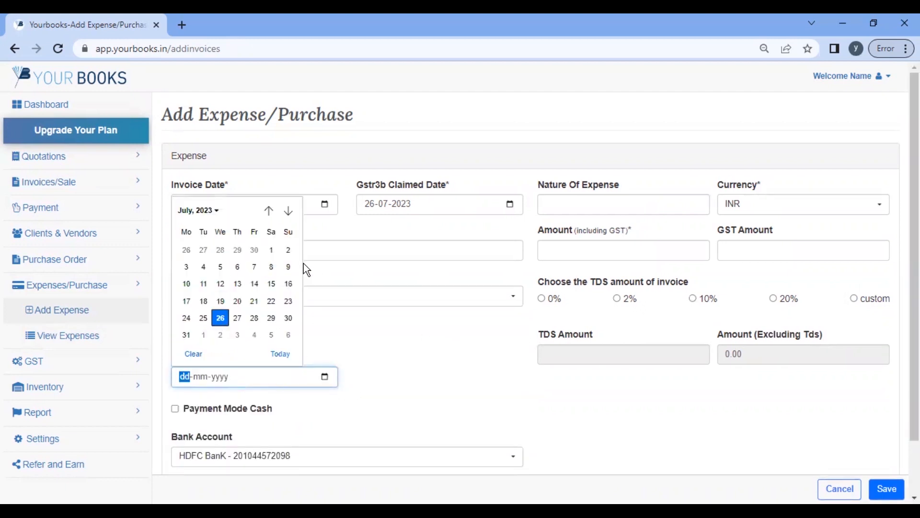
pyautogui.click(277, 254)
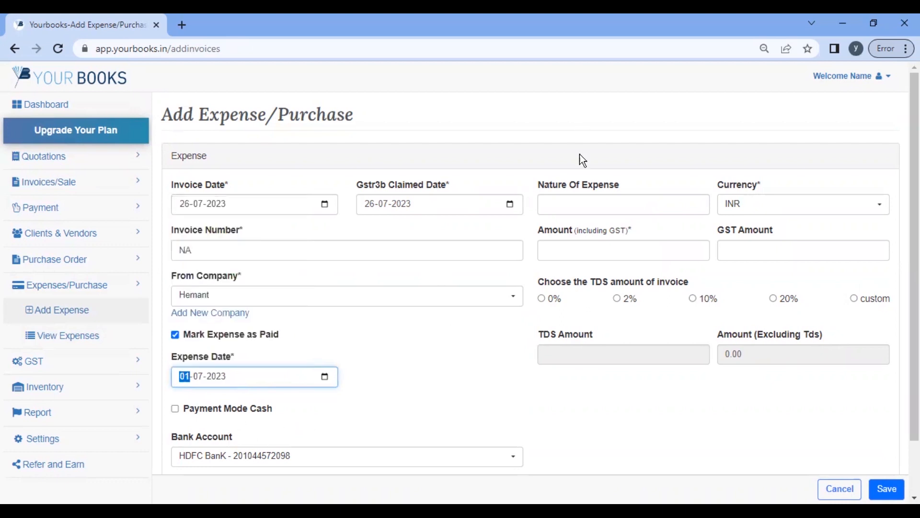
# Step: Enter nature 'salary', amount 30000 and 2% TDS, then save the expense
pyautogui.click(584, 203)
pyautogui.write('salary')
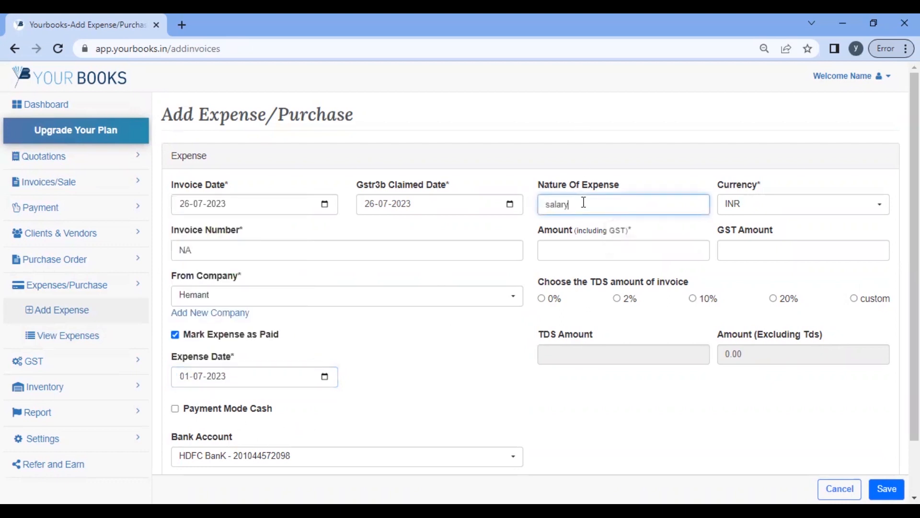
pyautogui.press('Tab')
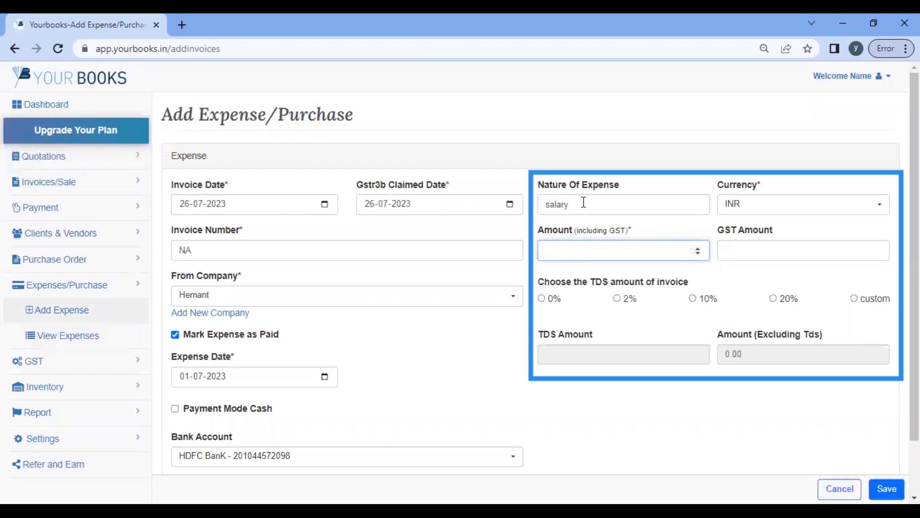
pyautogui.write('30000')
pyautogui.click(618, 298)
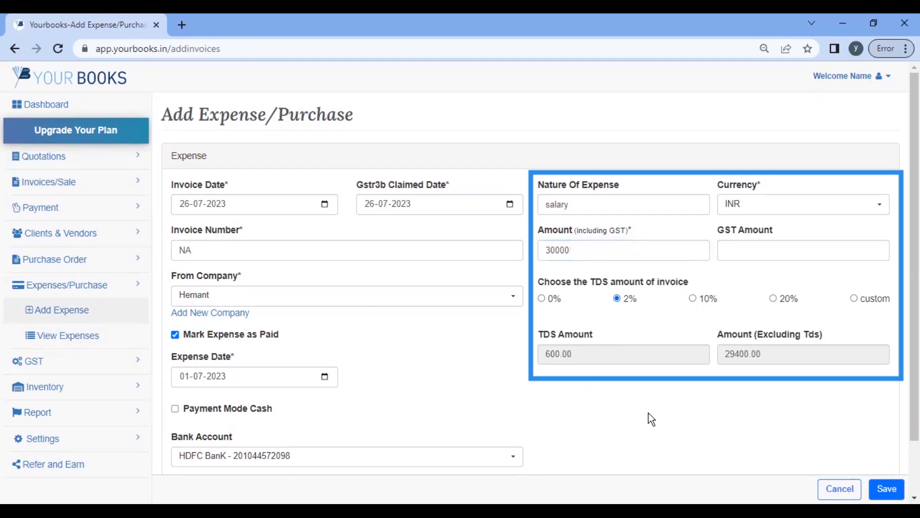
pyautogui.scroll(-1, 649, 412)
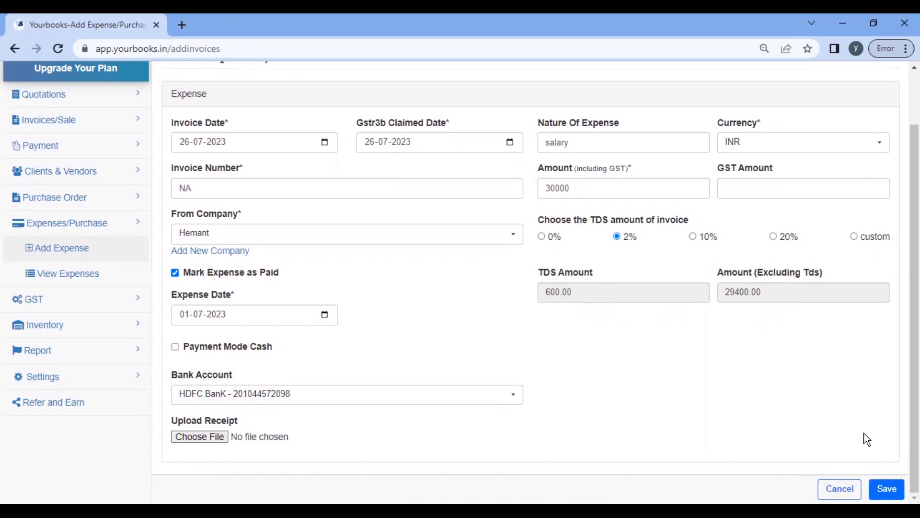
pyautogui.click(886, 488)
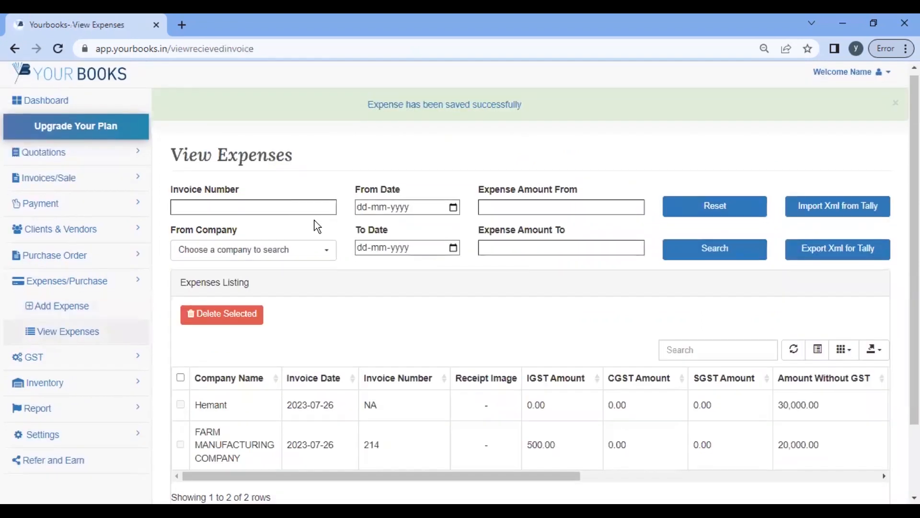
# Step: Open the Ledger report, highlight the 30,000.00 and 20,500.00 debits, then open Profit and Loss
pyautogui.scroll(-2, 82, 364)
pyautogui.click(89, 332)
pyautogui.click(39, 303)
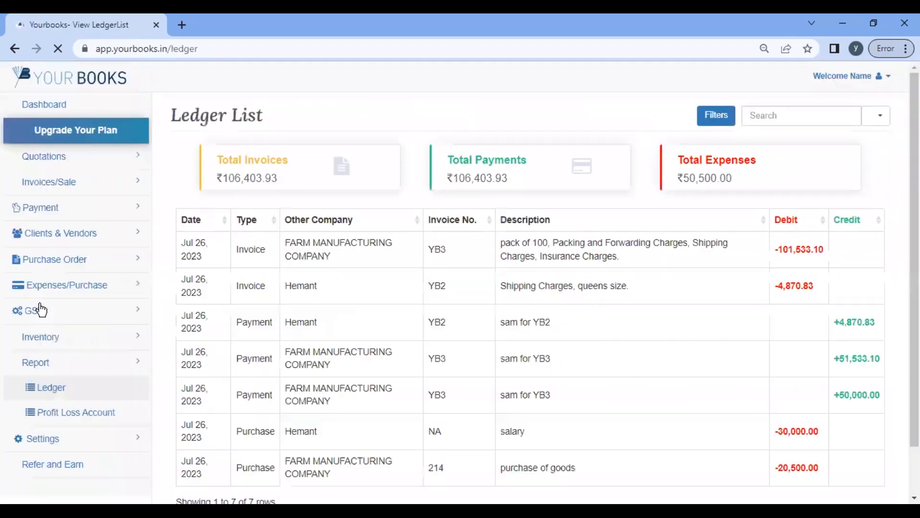
pyautogui.scroll(-1, 434, 349)
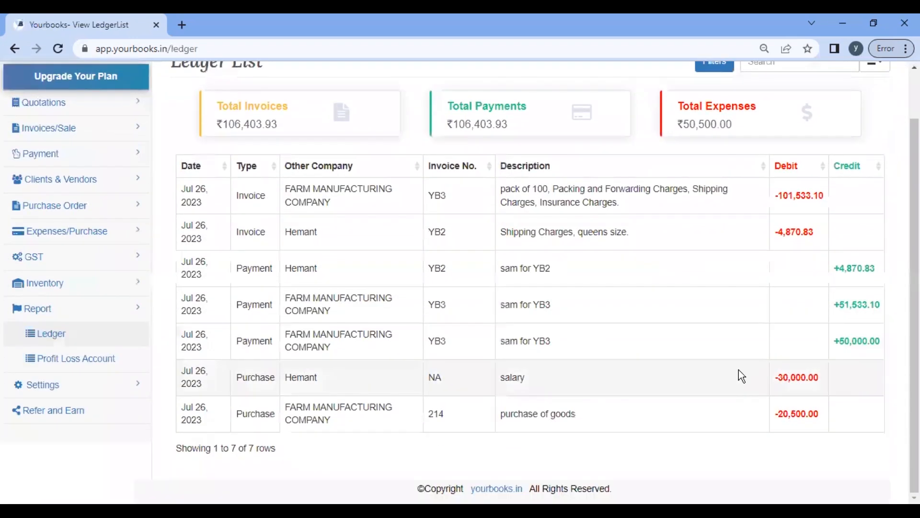
pyautogui.moveTo(774, 381); pyautogui.dragTo(831, 386)
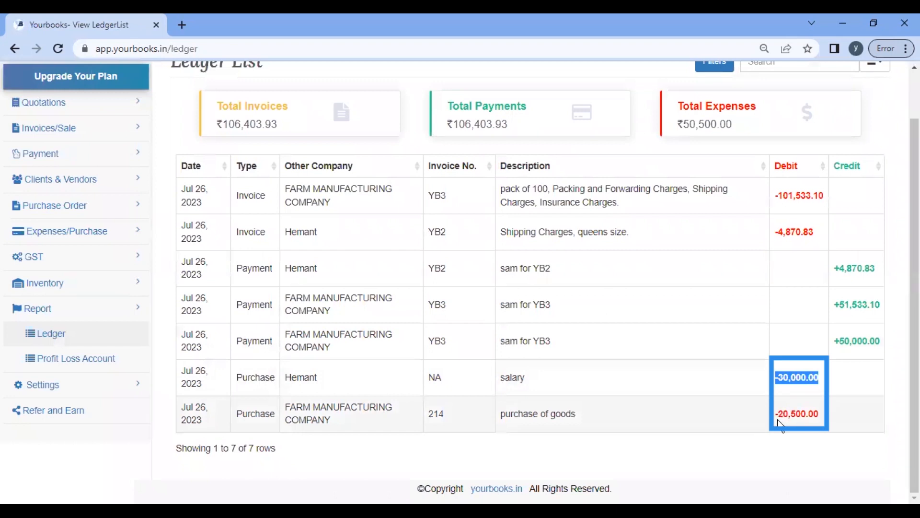
pyautogui.moveTo(779, 416); pyautogui.dragTo(843, 424)
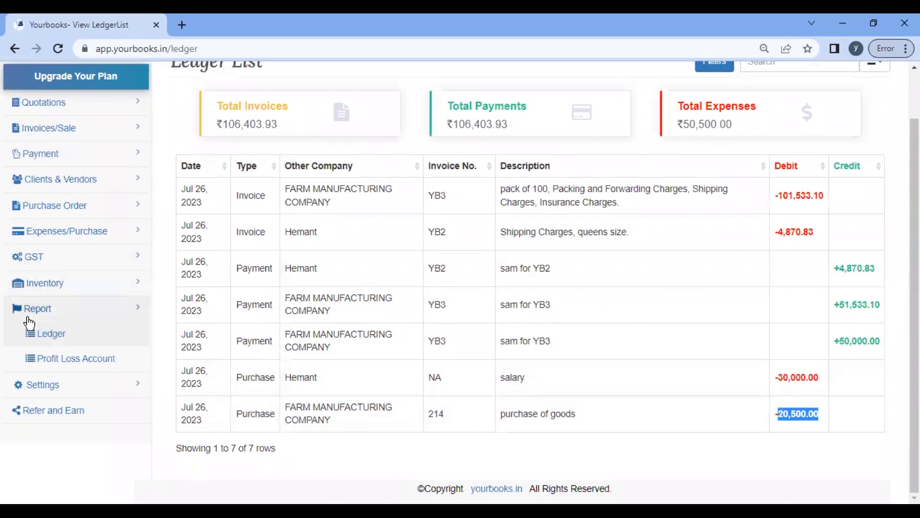
pyautogui.click(59, 364)
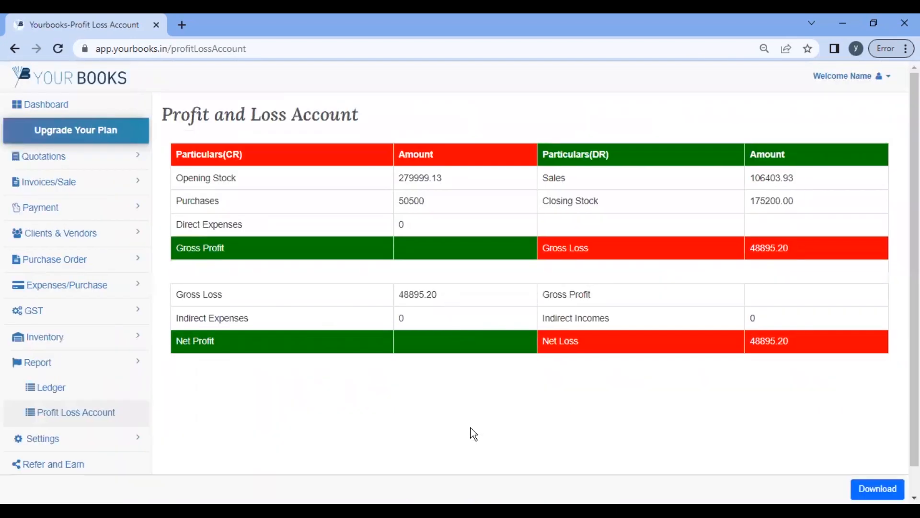
# Step: Return to the dashboard and expand the GST and ITC report options in the sidebar
pyautogui.click(53, 105)
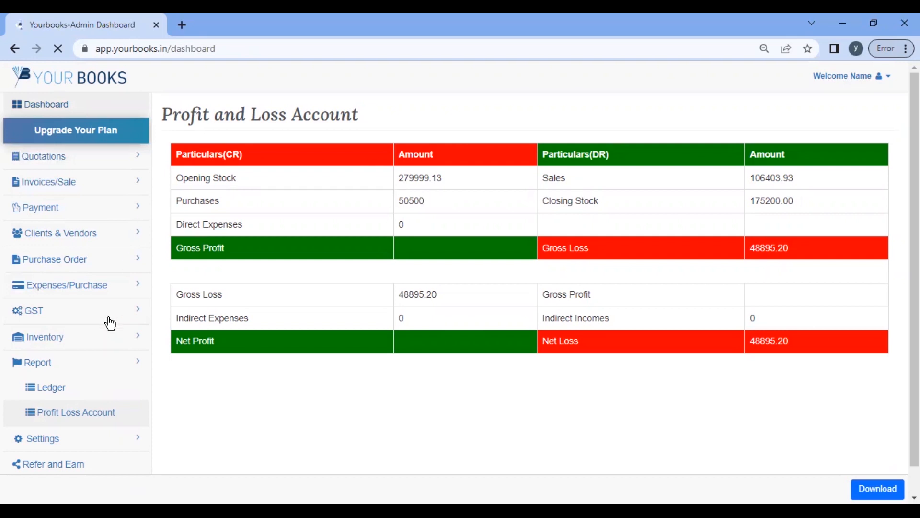
pyautogui.scroll(-1, 58, 291)
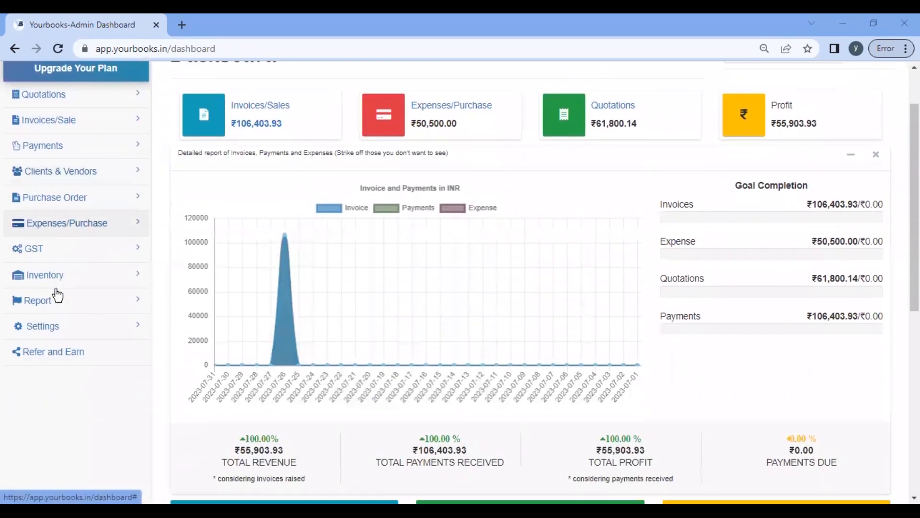
pyautogui.click(48, 252)
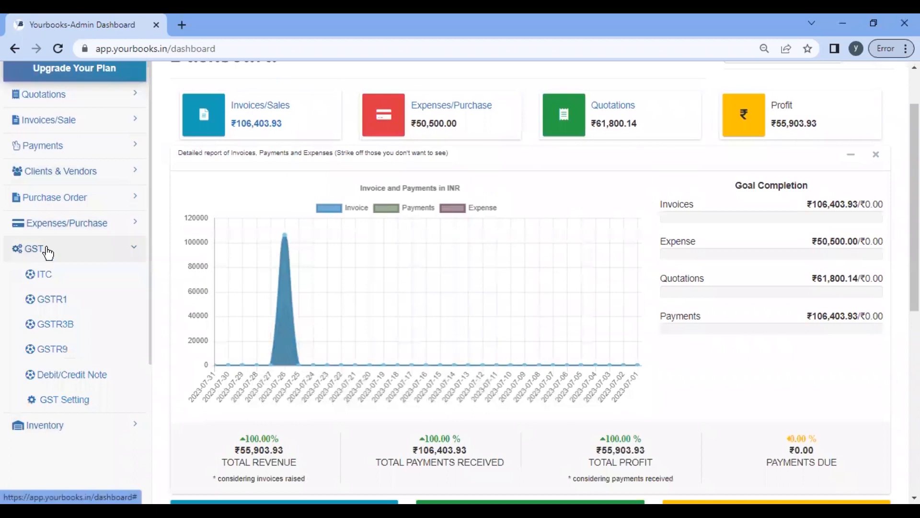
pyautogui.scroll(-1, 48, 252)
pyautogui.click(48, 253)
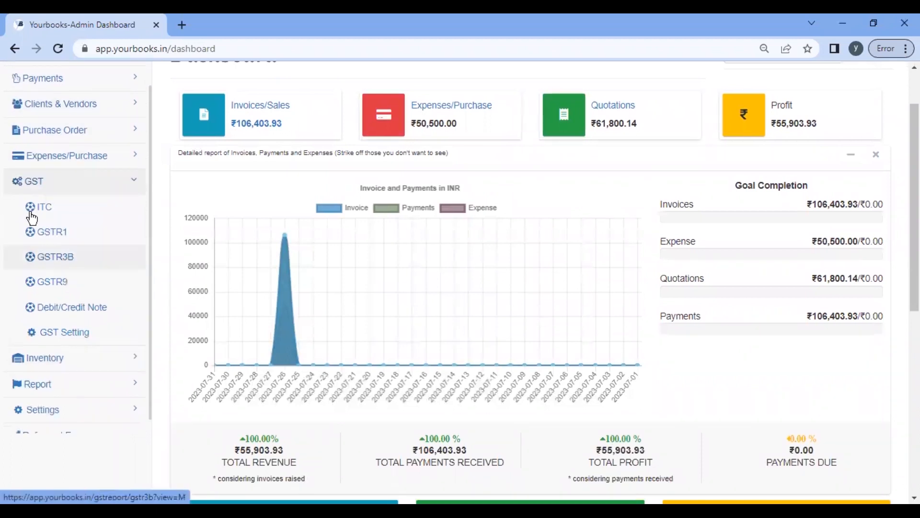
pyautogui.click(34, 210)
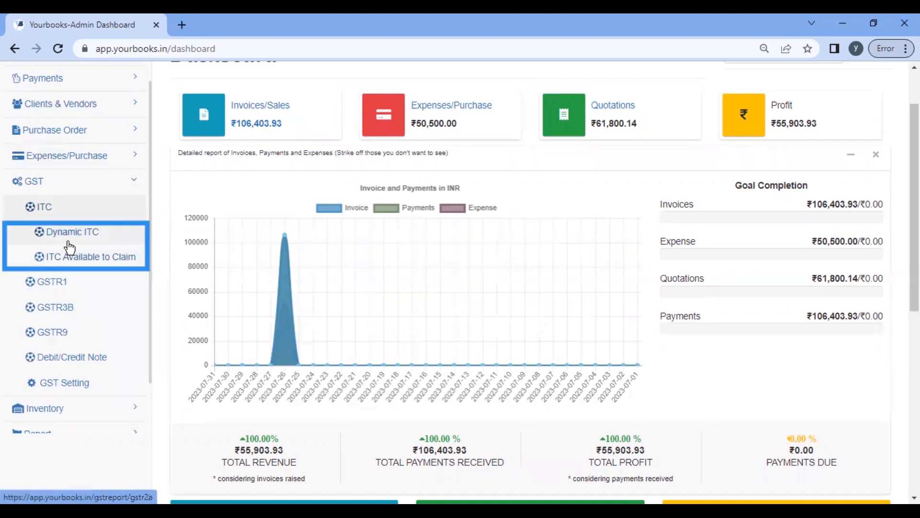
# Step: Open the GSTR1 report and scroll to its HSN/SAC summary of four 18% GST codes
pyautogui.click(52, 288)
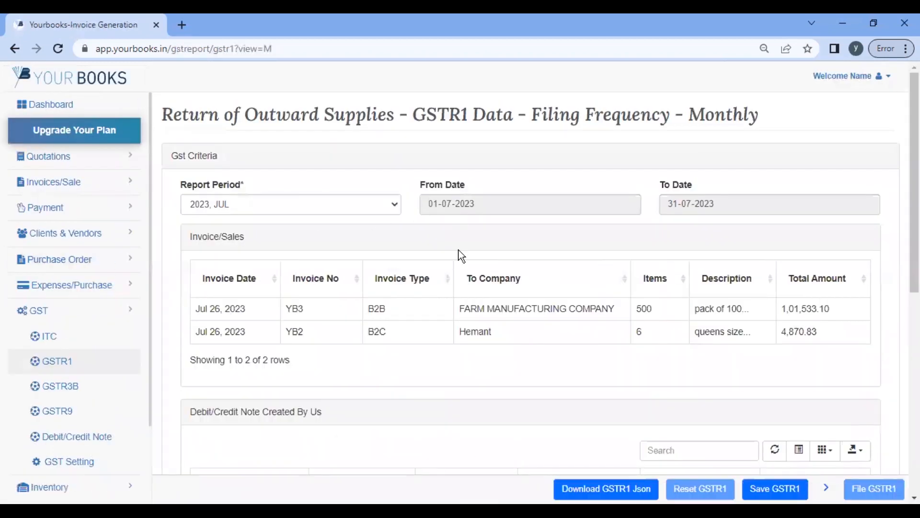
pyautogui.scroll(-1, 398, 311)
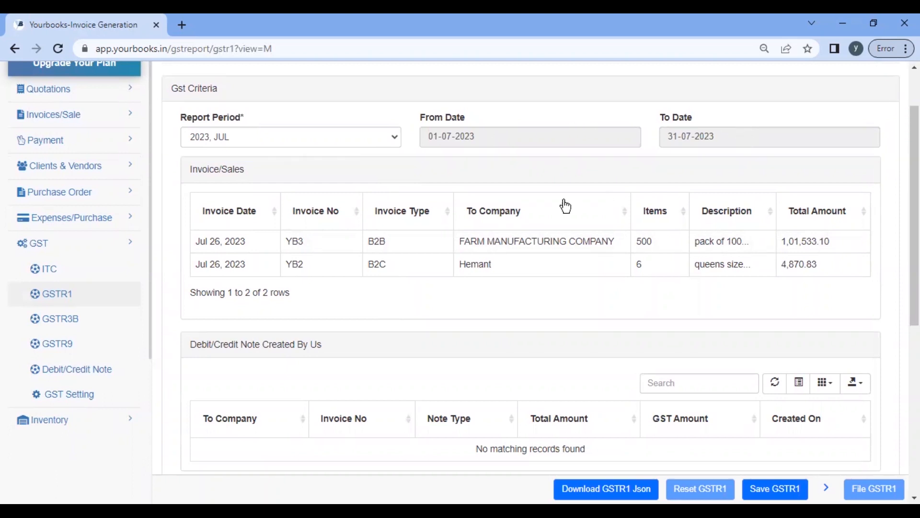
pyautogui.scroll(-7, 438, 356)
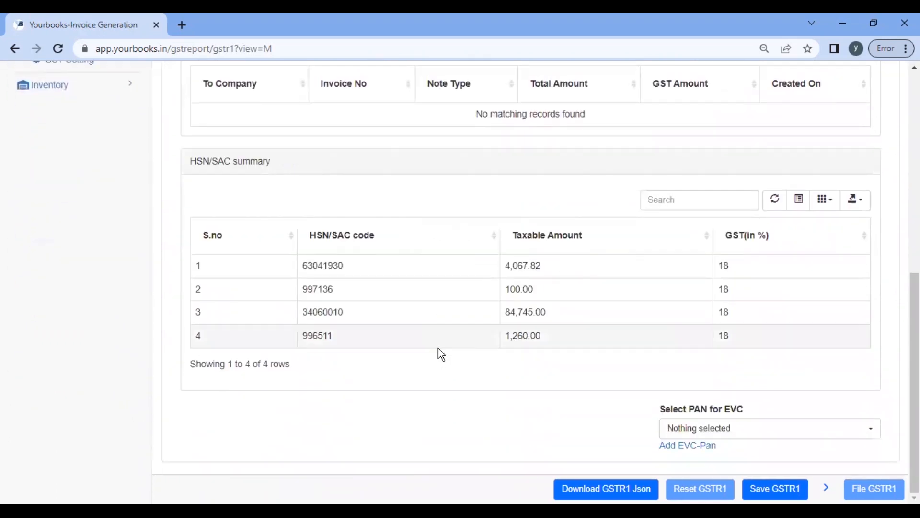
pyautogui.scroll(7, 439, 348)
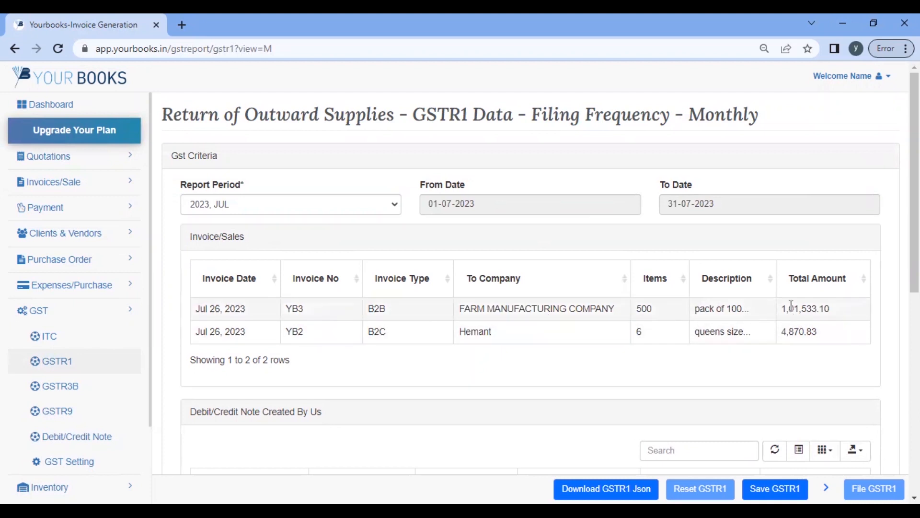
pyautogui.scroll(-1, 769, 357)
pyautogui.scroll(-5, 768, 354)
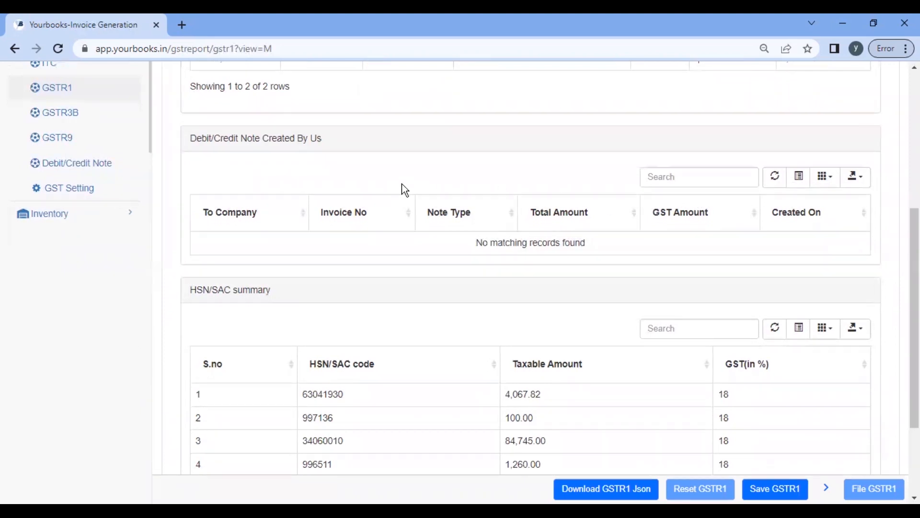
pyautogui.scroll(-1, 402, 183)
pyautogui.scroll(-1, 744, 187)
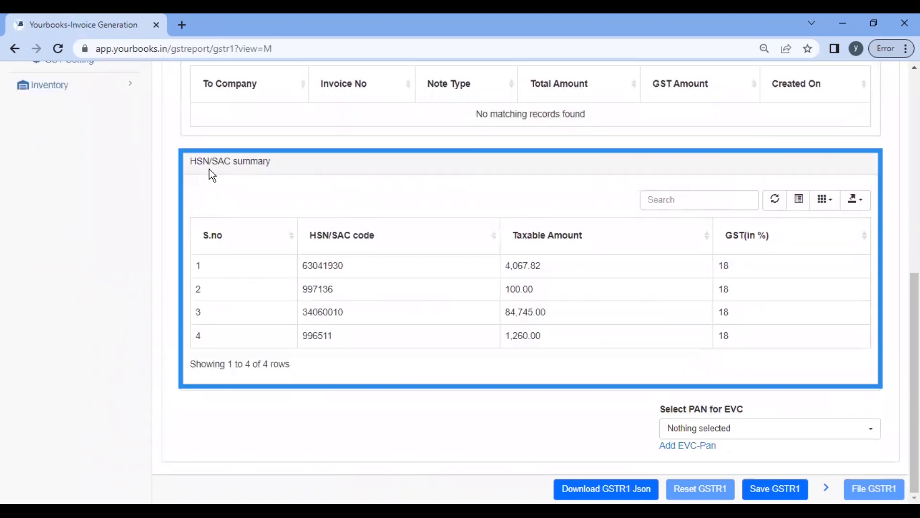
pyautogui.scroll(4, 468, 303)
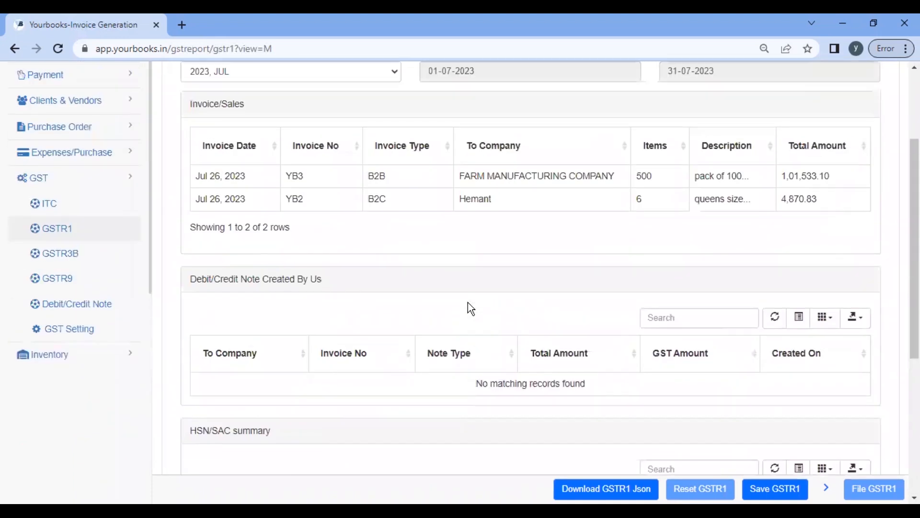
pyautogui.scroll(-4, 484, 225)
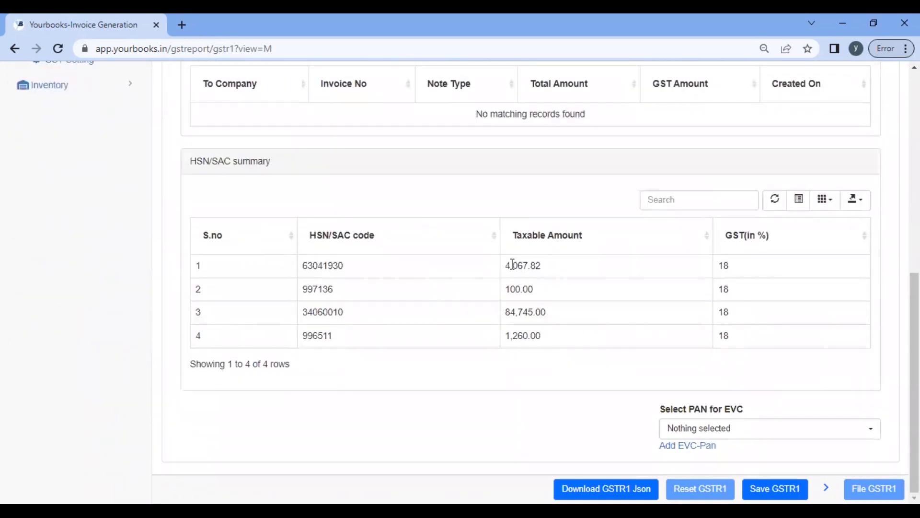
pyautogui.moveTo(182, 255); pyautogui.dragTo(671, 376)
pyautogui.click(331, 345)
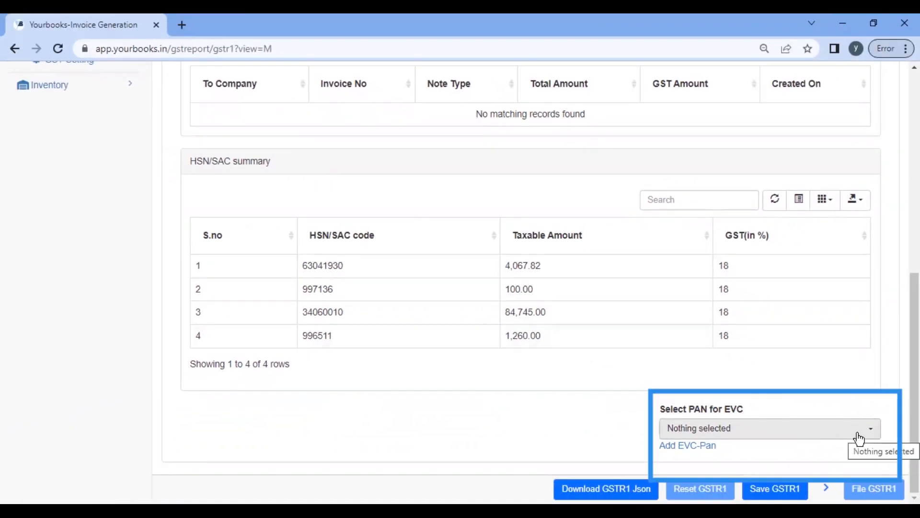
pyautogui.click(857, 434)
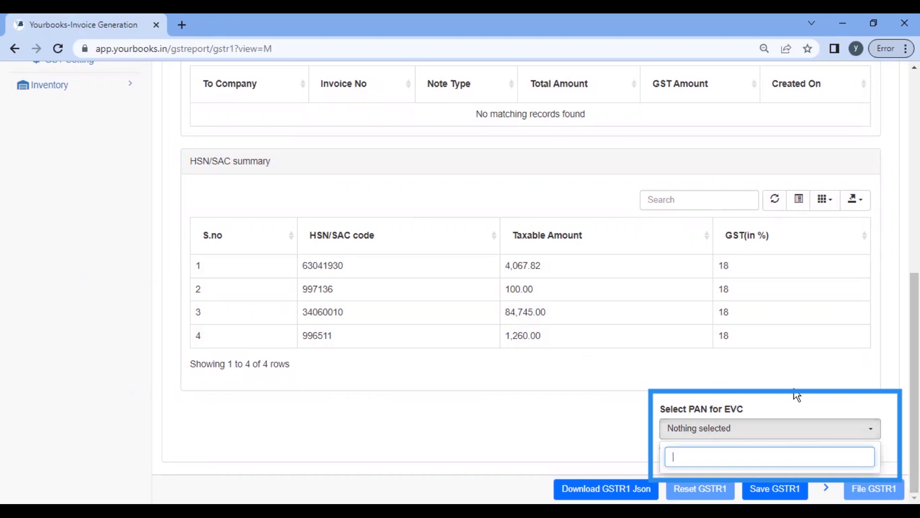
pyautogui.click(397, 447)
pyautogui.scroll(6, 439, 381)
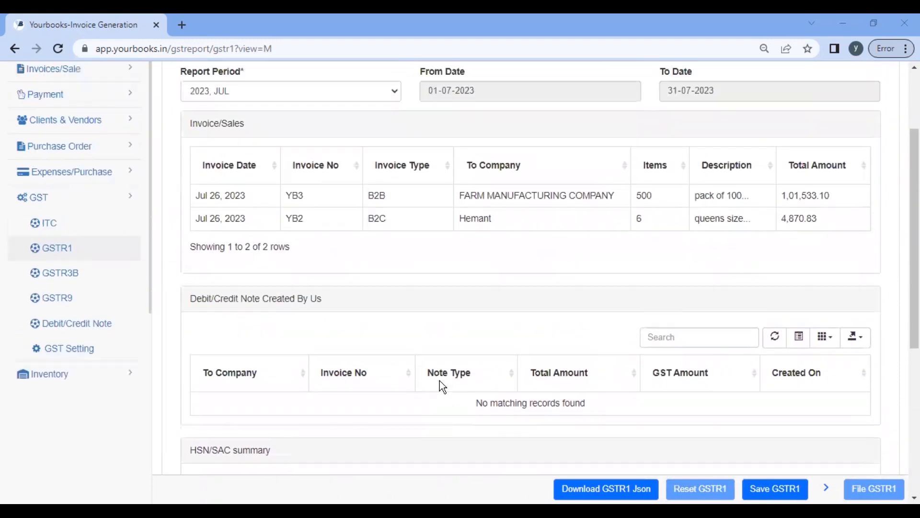
pyautogui.scroll(2, 439, 380)
pyautogui.scroll(-4, 439, 381)
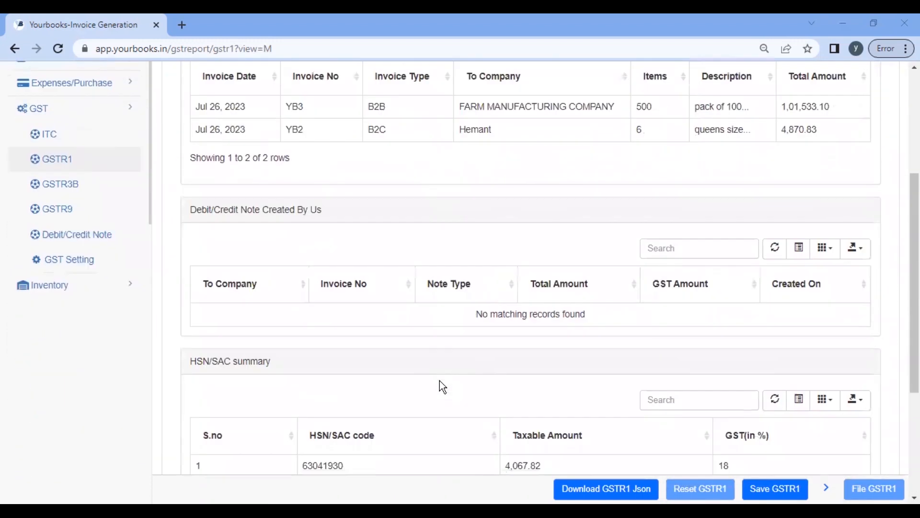
pyautogui.scroll(-4, 441, 386)
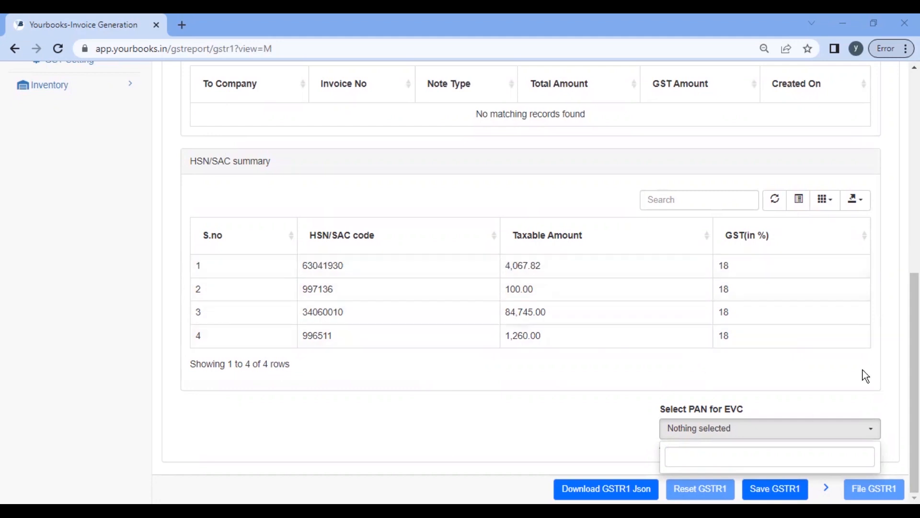
pyautogui.click(748, 487)
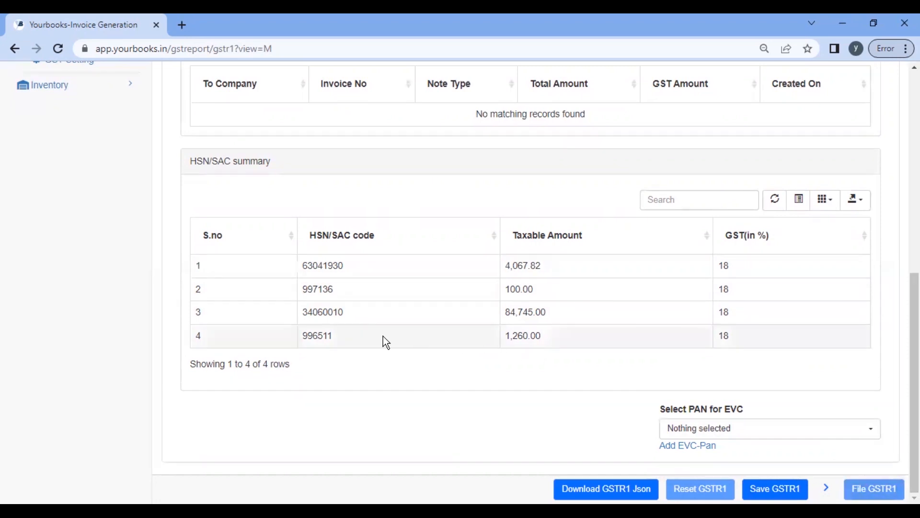
pyautogui.scroll(7, 383, 335)
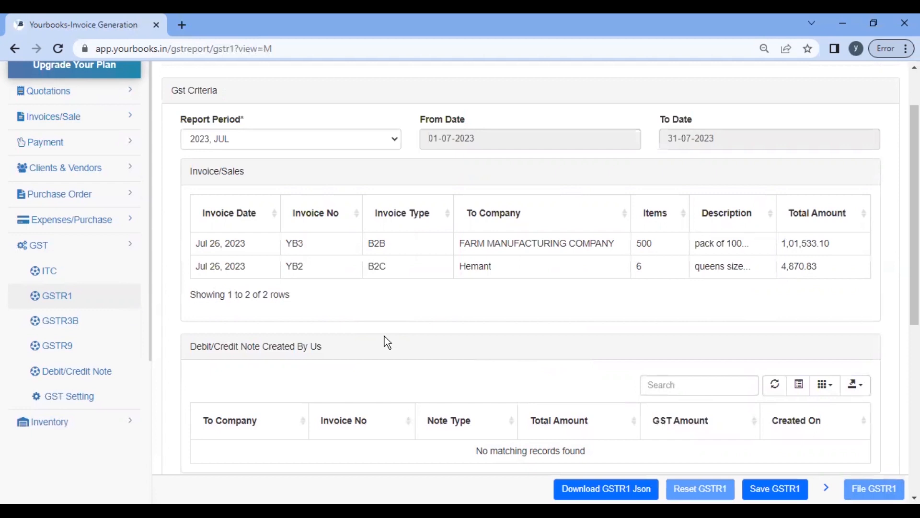
pyautogui.scroll(2, 284, 333)
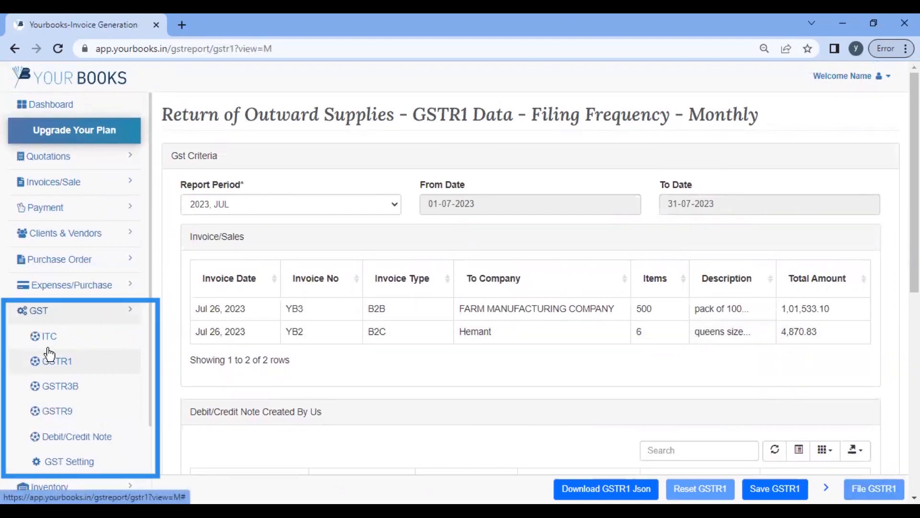
pyautogui.click(89, 320)
pyautogui.scroll(-2, 91, 370)
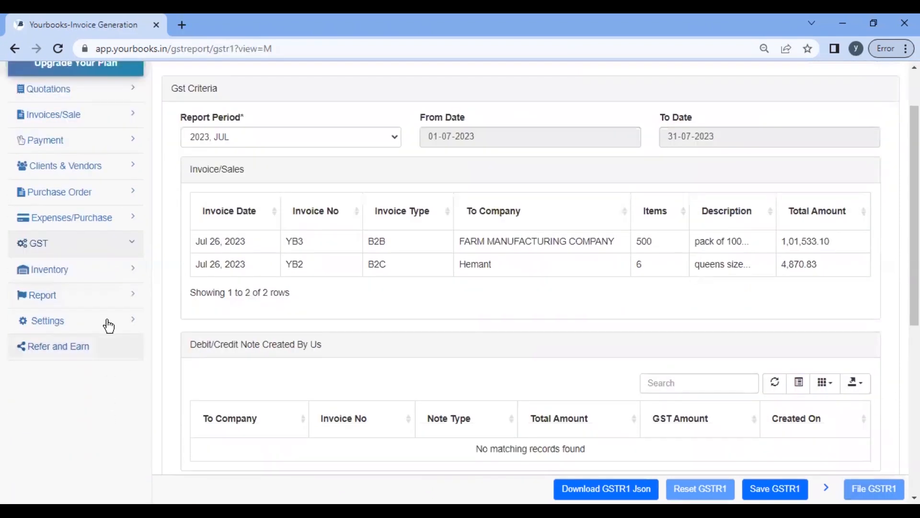
pyautogui.click(100, 248)
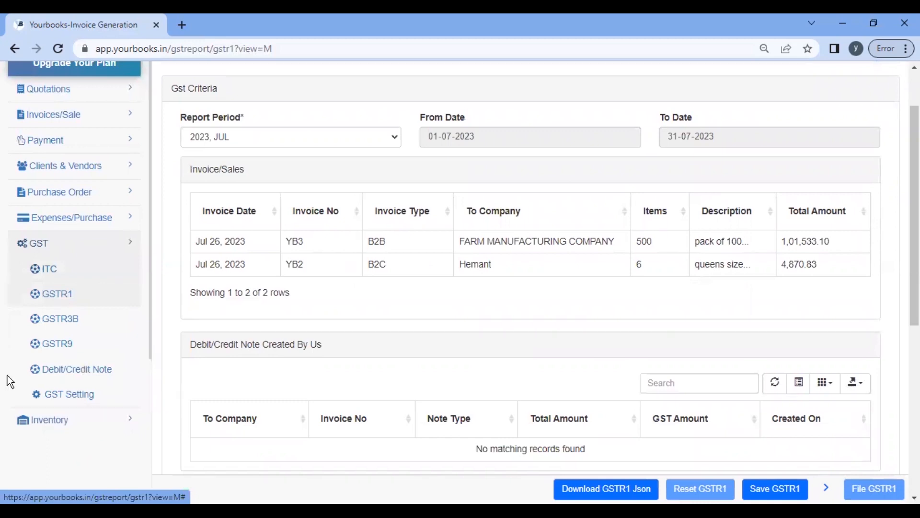
# Step: Open the July 2023 GSTR3B report and select figures in its tax tables
pyautogui.click(44, 323)
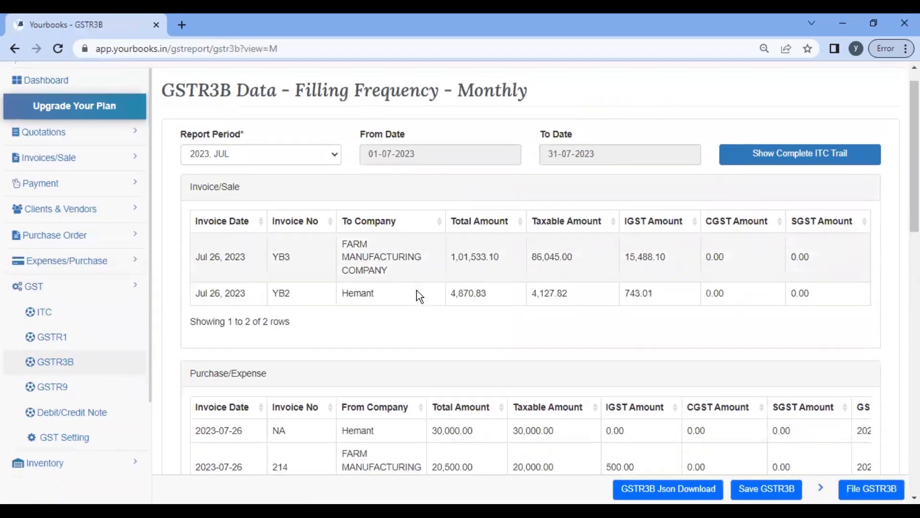
pyautogui.scroll(-7, 417, 289)
pyautogui.scroll(7, 348, 414)
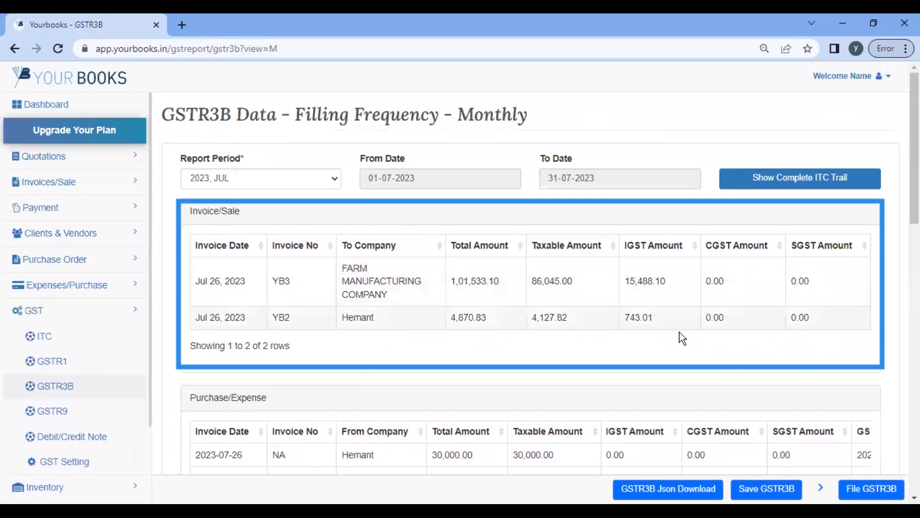
pyautogui.scroll(-3, 681, 373)
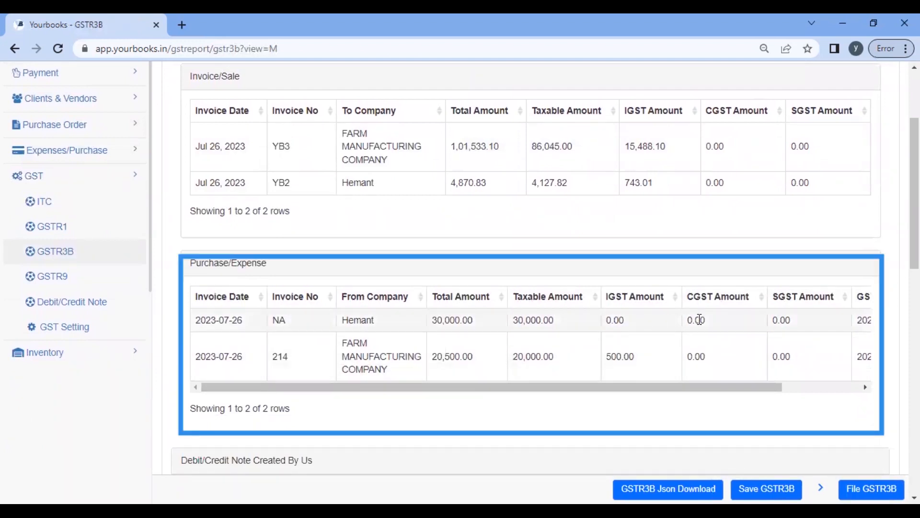
pyautogui.moveTo(664, 385); pyautogui.dragTo(581, 407)
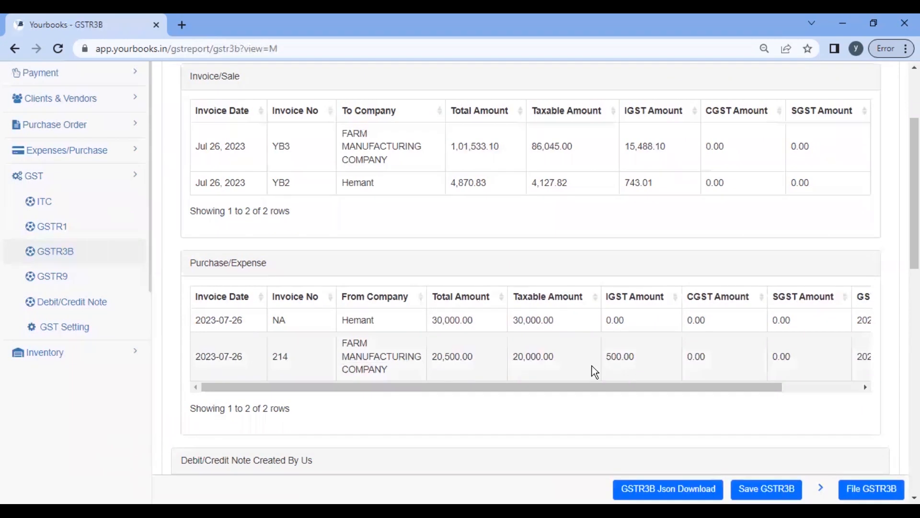
pyautogui.moveTo(605, 384); pyautogui.dragTo(410, 411)
# Step: Scroll down to the Total GST payable of 15,731.11 and select it
pyautogui.scroll(-5, 481, 330)
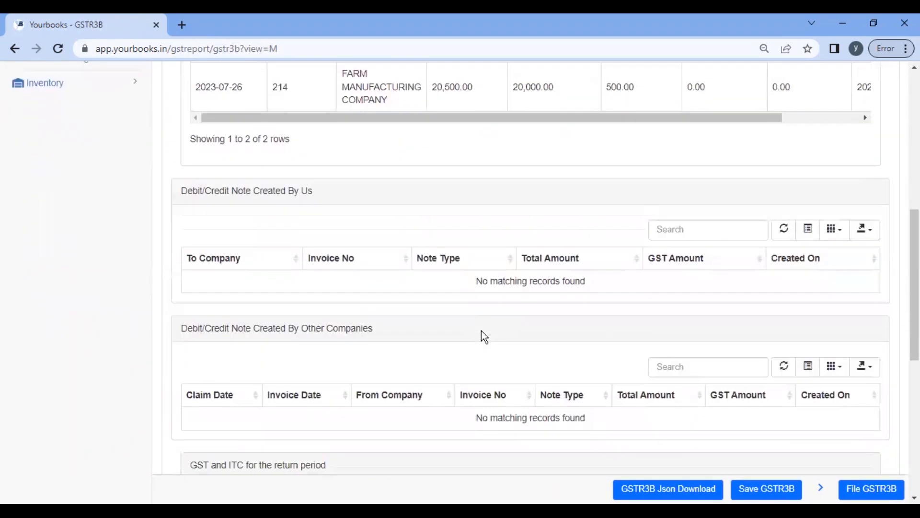
pyautogui.scroll(-1, 259, 214)
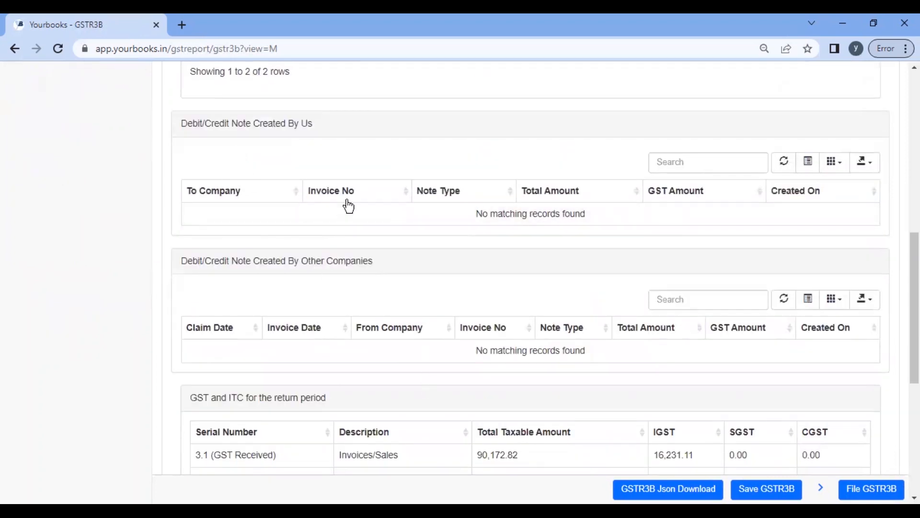
pyautogui.scroll(-5, 347, 204)
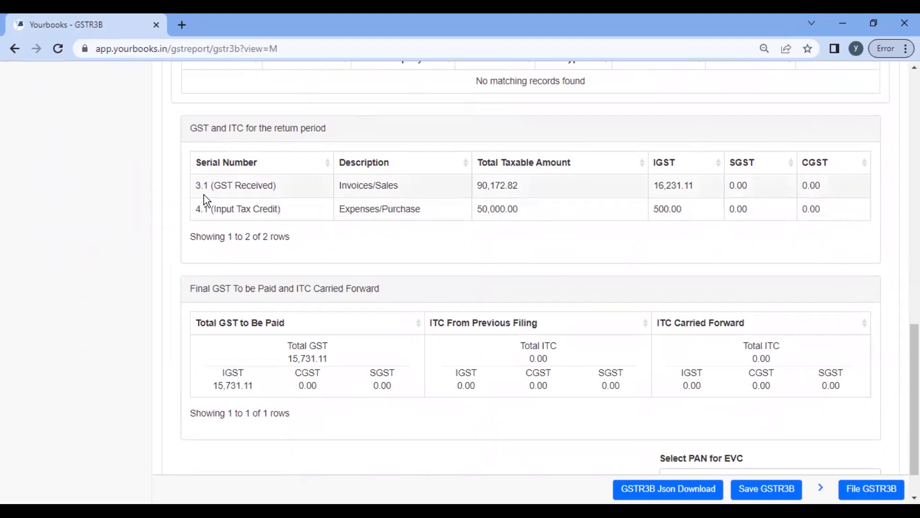
pyautogui.scroll(-1, 538, 272)
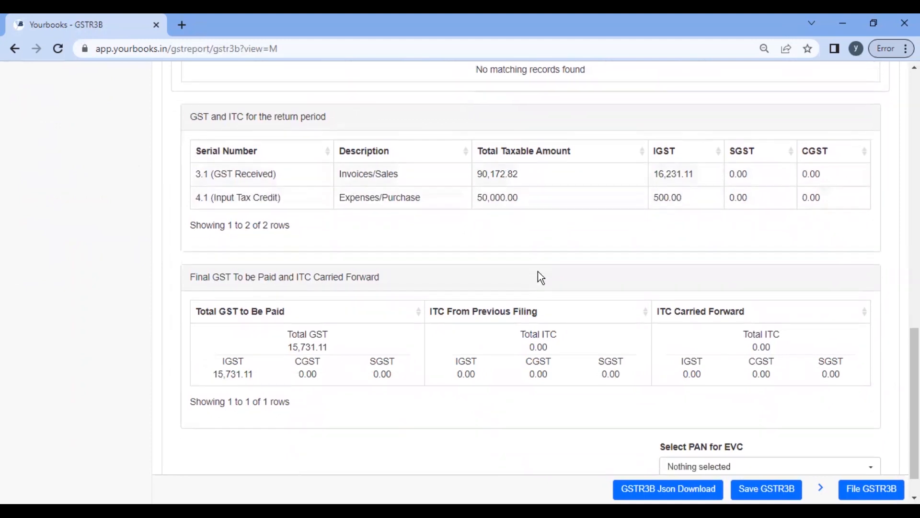
pyautogui.doubleClick(314, 309)
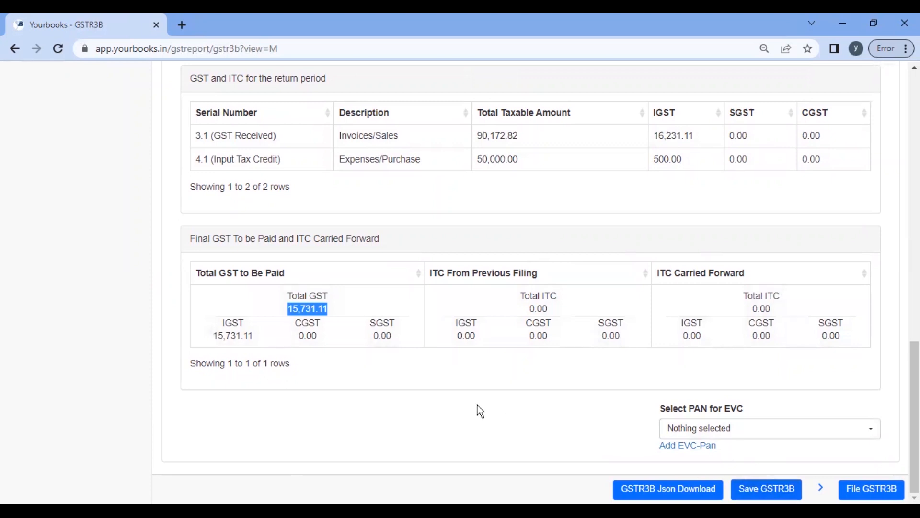
pyautogui.scroll(15, 477, 406)
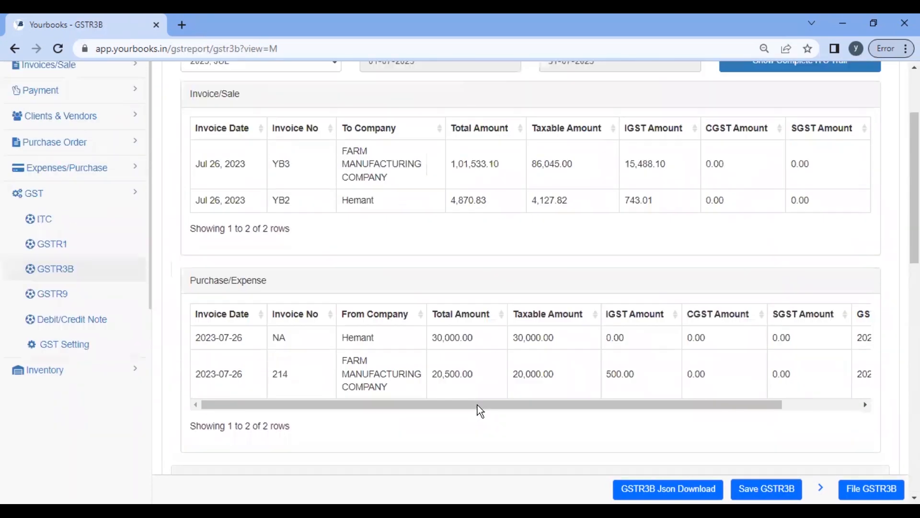
pyautogui.scroll(3, 477, 411)
pyautogui.scroll(1, 477, 405)
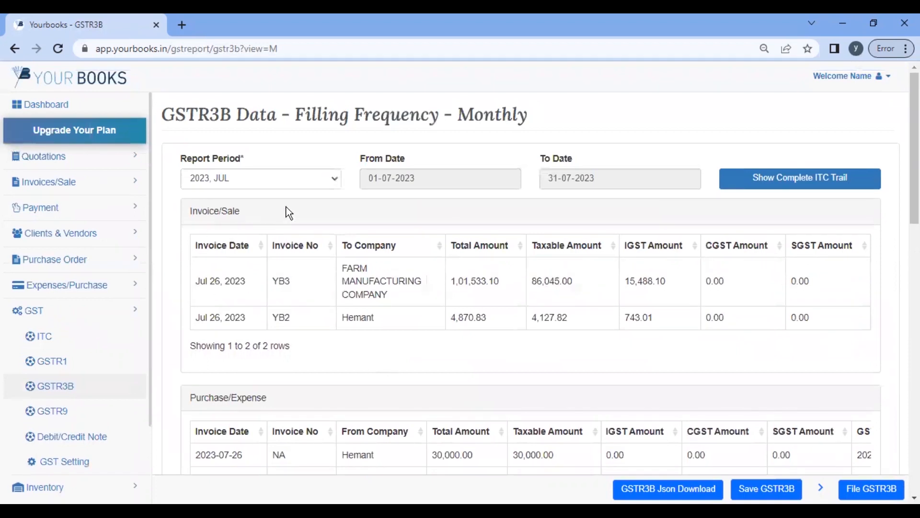
pyautogui.scroll(-2, 111, 349)
# Step: Review the GSTR9 tax data for report period 2022 - 2023, then go to Debit/Credit Note
pyautogui.click(54, 327)
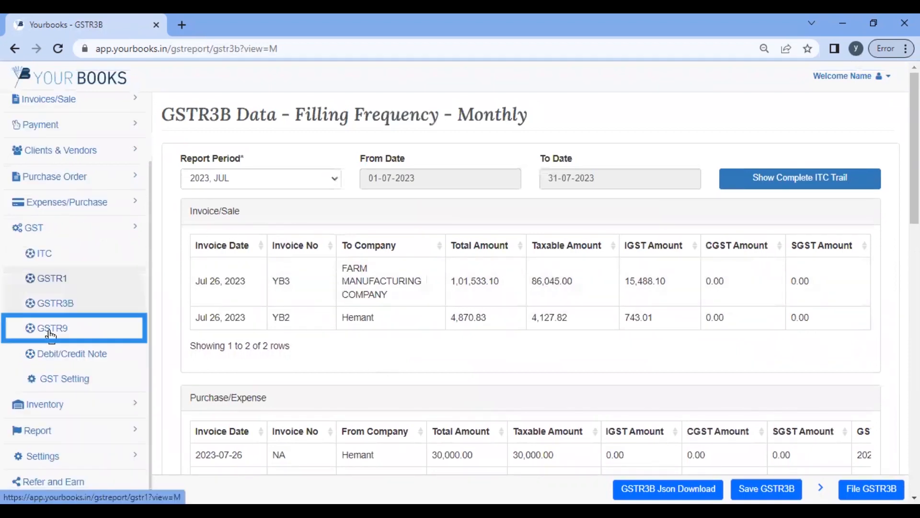
pyautogui.scroll(-7, 355, 277)
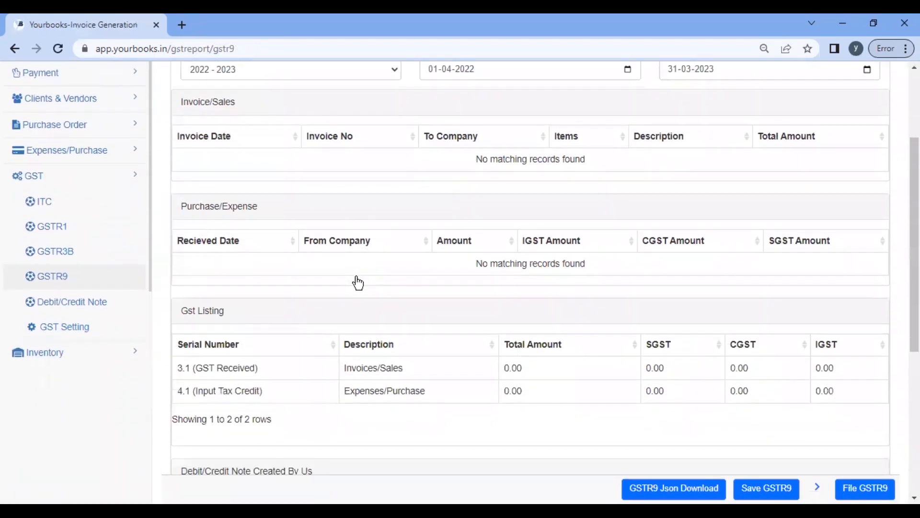
pyautogui.scroll(8, 355, 277)
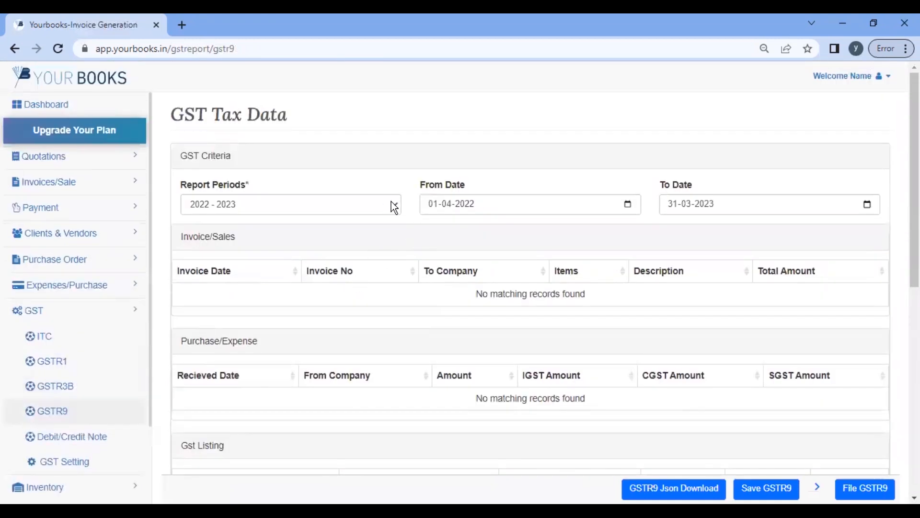
pyautogui.click(391, 201)
pyautogui.click(222, 220)
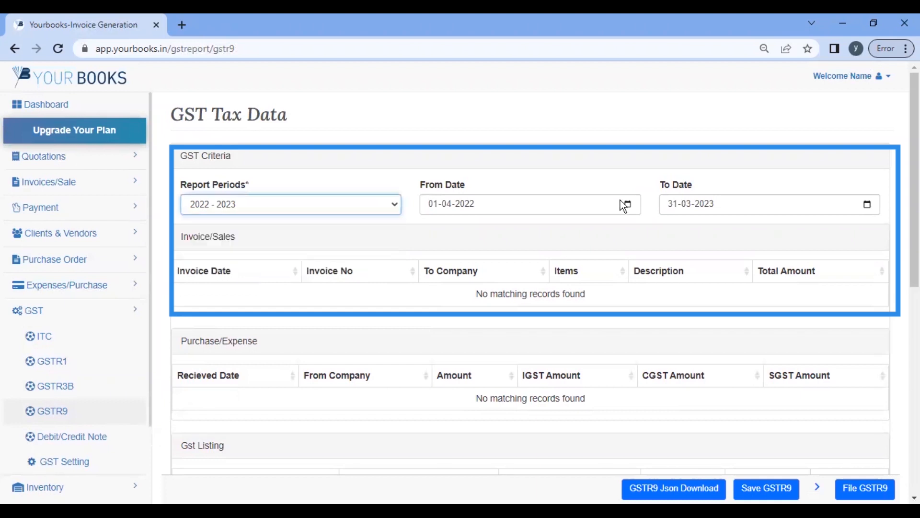
pyautogui.scroll(-8, 457, 353)
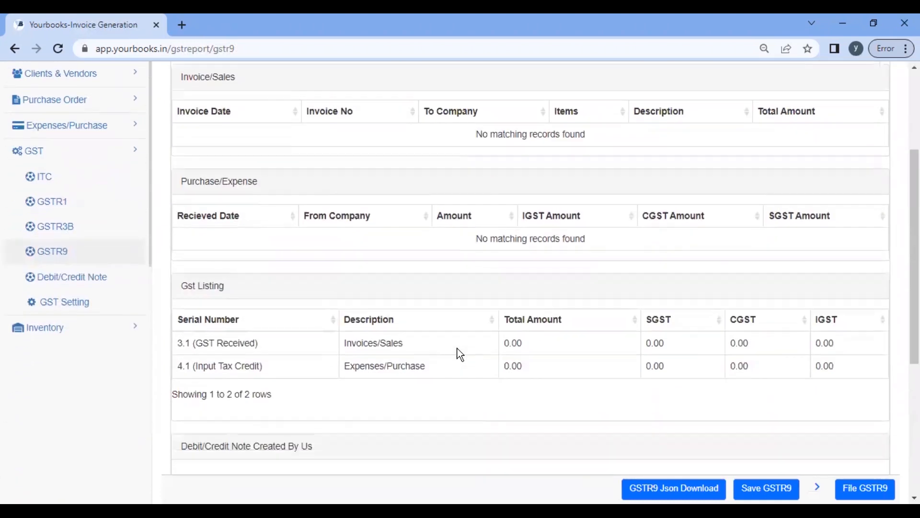
pyautogui.scroll(8, 456, 354)
pyautogui.scroll(-1, 34, 312)
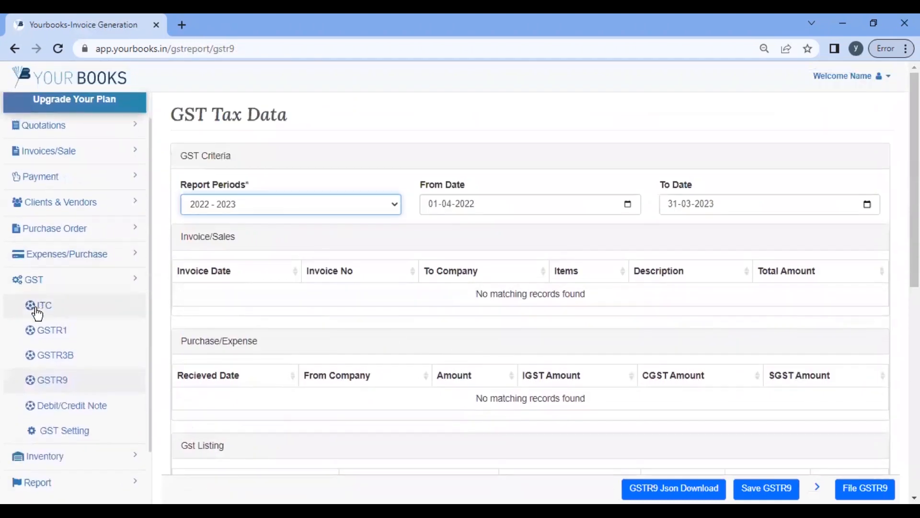
pyautogui.scroll(-2, 63, 363)
pyautogui.click(62, 363)
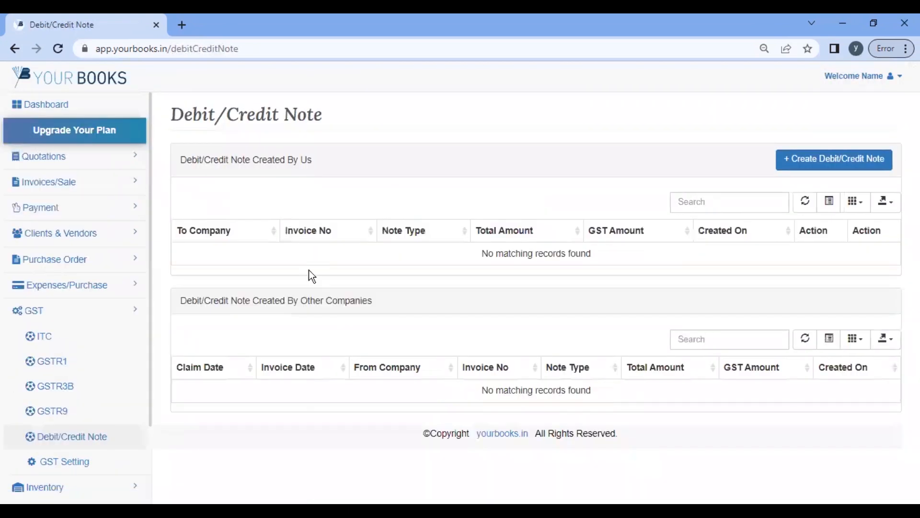
# Step: Create and save a credit note against invoice YB2 for 4,870.83
pyautogui.click(837, 167)
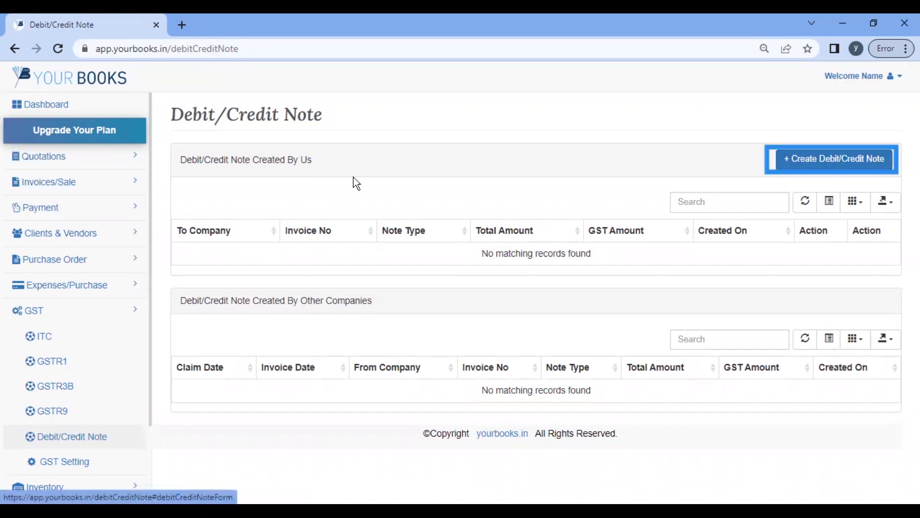
pyautogui.click(830, 159)
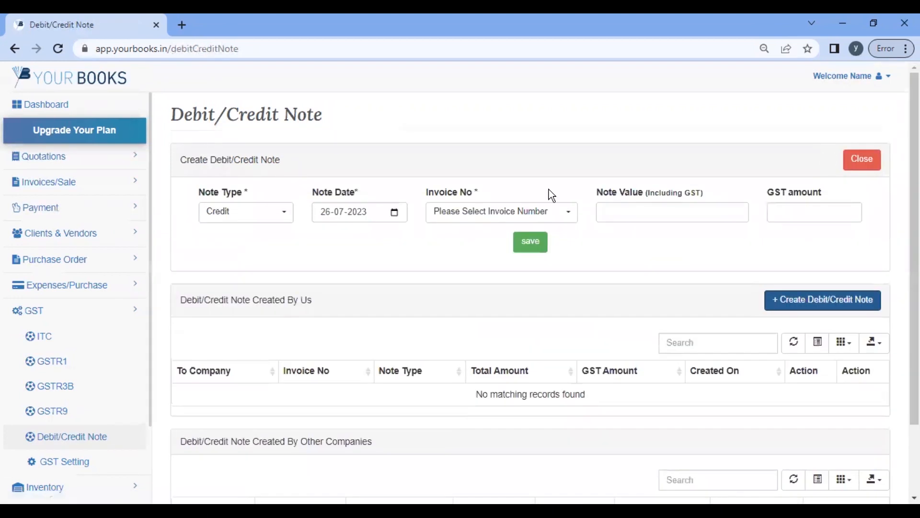
pyautogui.click(562, 217)
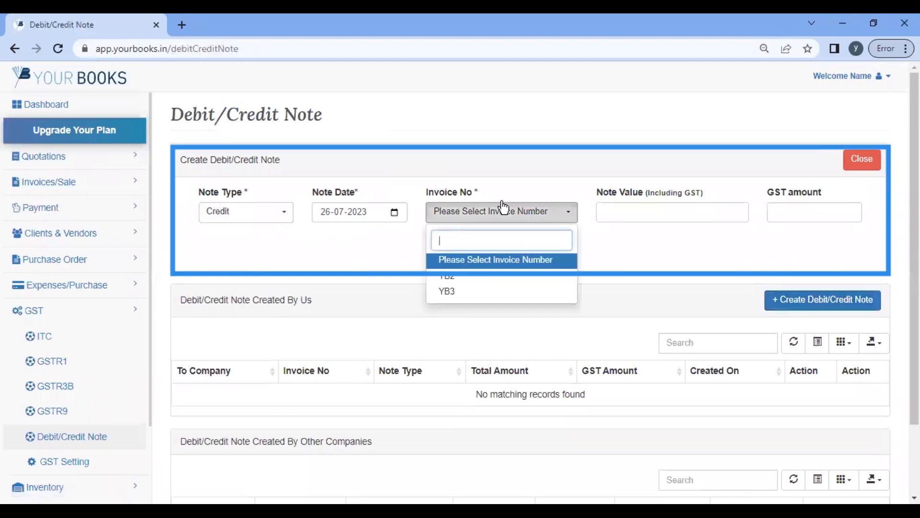
pyautogui.click(448, 283)
pyautogui.scroll(-6, 597, 290)
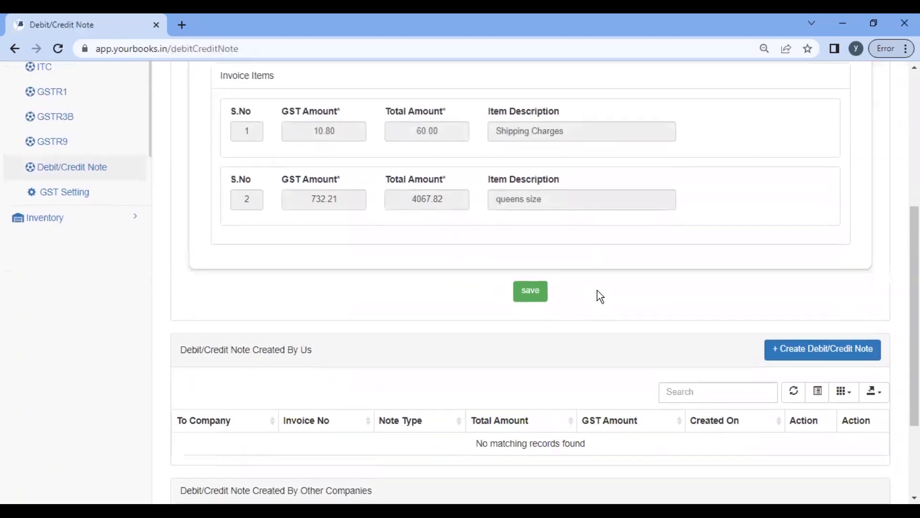
pyautogui.click(530, 292)
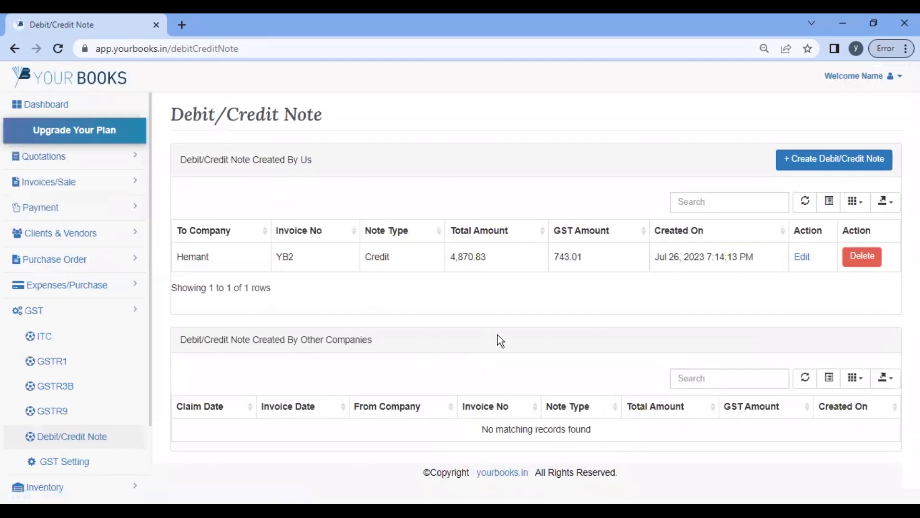
pyautogui.moveTo(180, 215); pyautogui.dragTo(612, 338)
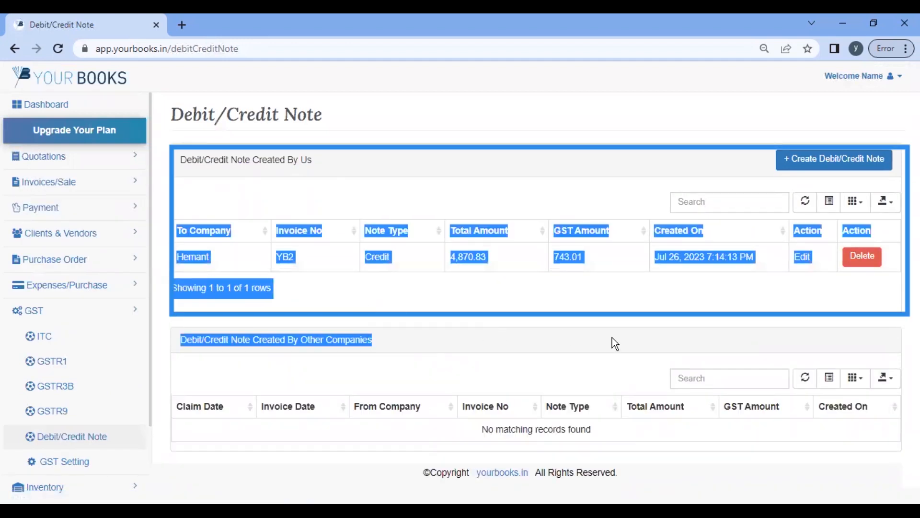
pyautogui.click(303, 305)
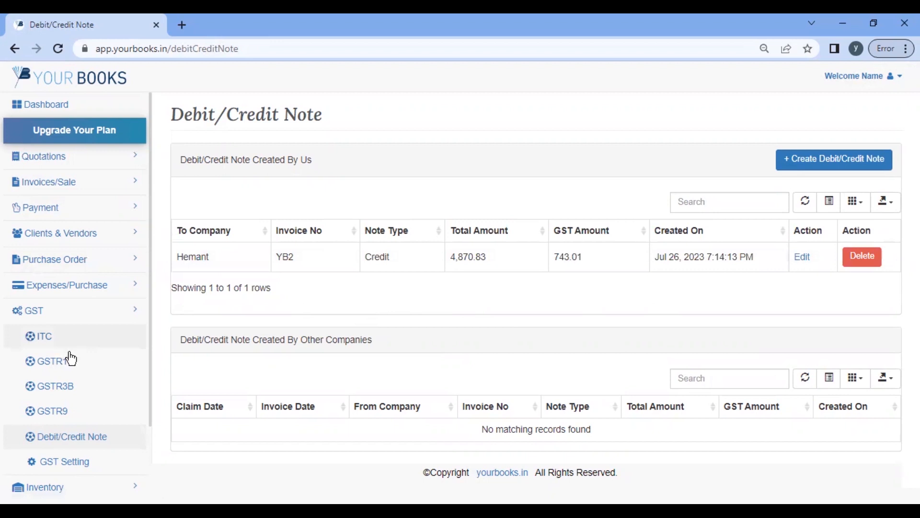
pyautogui.scroll(-2, 69, 389)
pyautogui.click(71, 381)
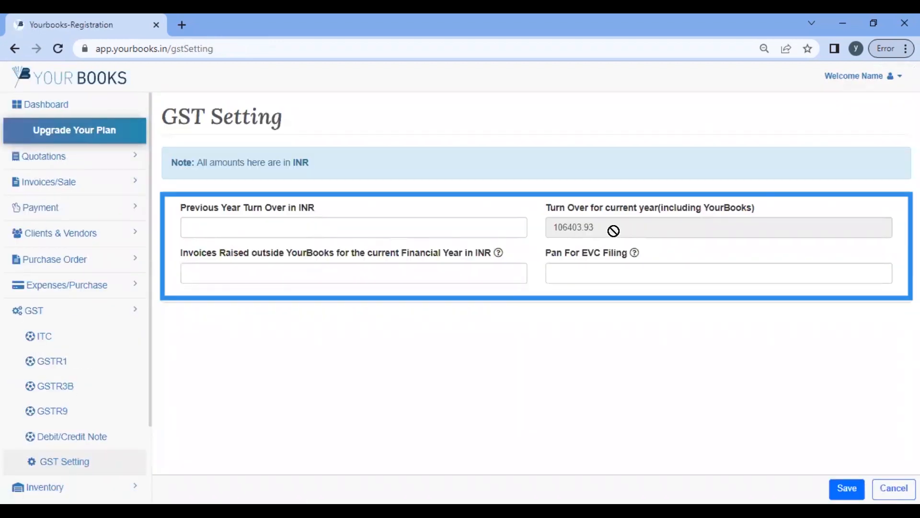
# Step: Check the GST Setting form's 106403.93 current-year turnover and its previous-year turnover and PAN fields
pyautogui.click(244, 232)
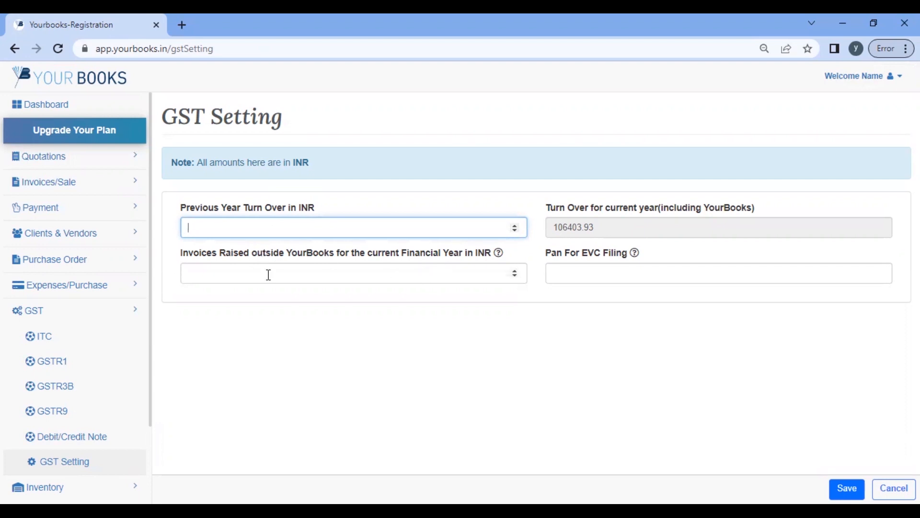
pyautogui.click(579, 277)
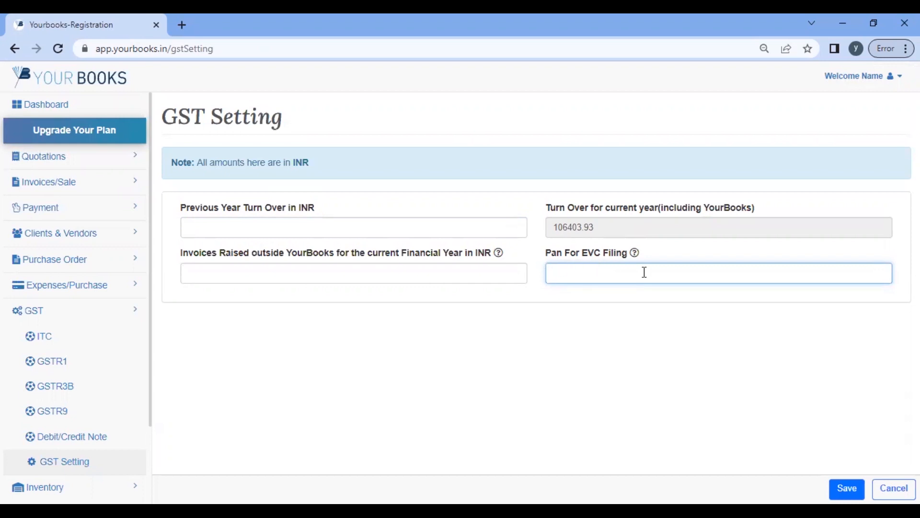
pyautogui.scroll(-1, 143, 334)
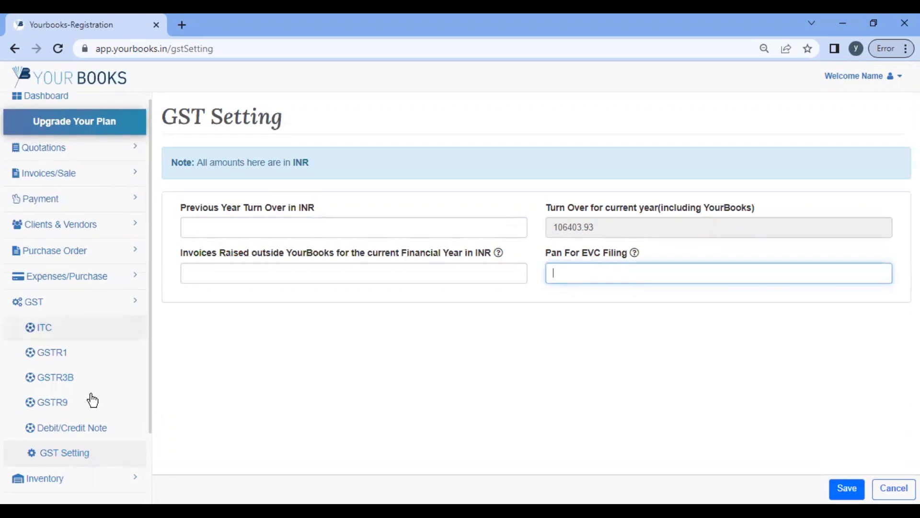
pyautogui.scroll(-2, 86, 405)
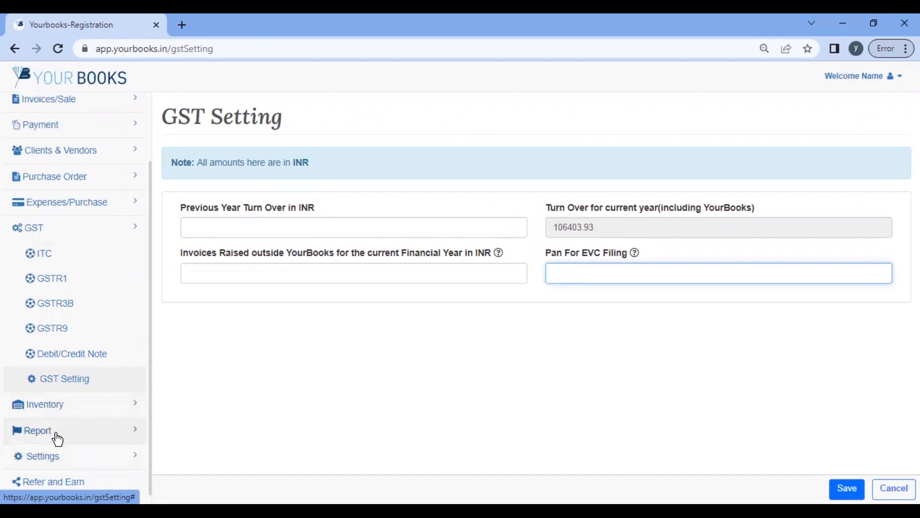
# Step: Expand Settings and view the Edit Profile and Company Details pages
pyautogui.click(67, 460)
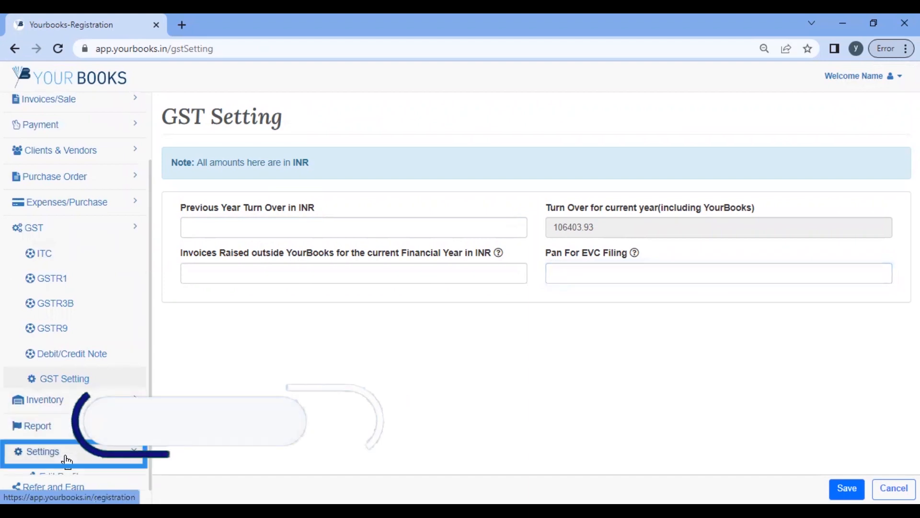
pyautogui.scroll(-5, 54, 161)
pyautogui.click(52, 155)
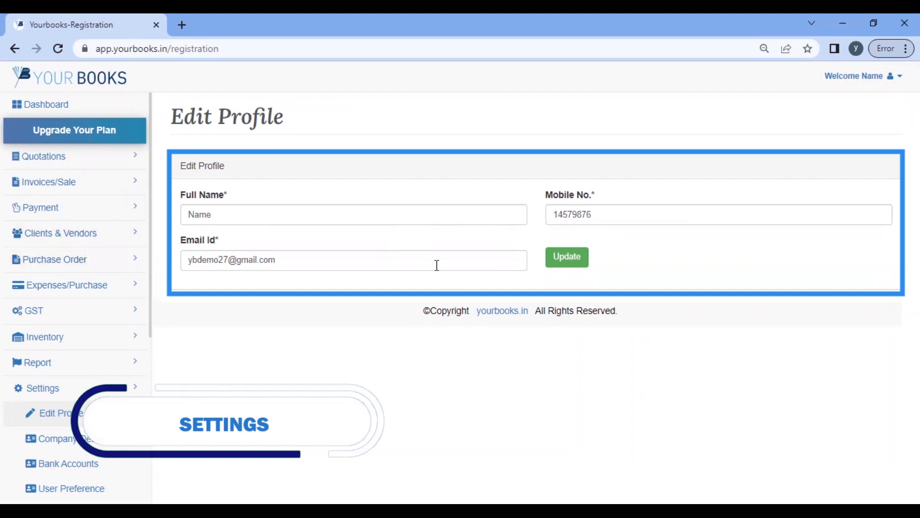
pyautogui.scroll(-4, 91, 328)
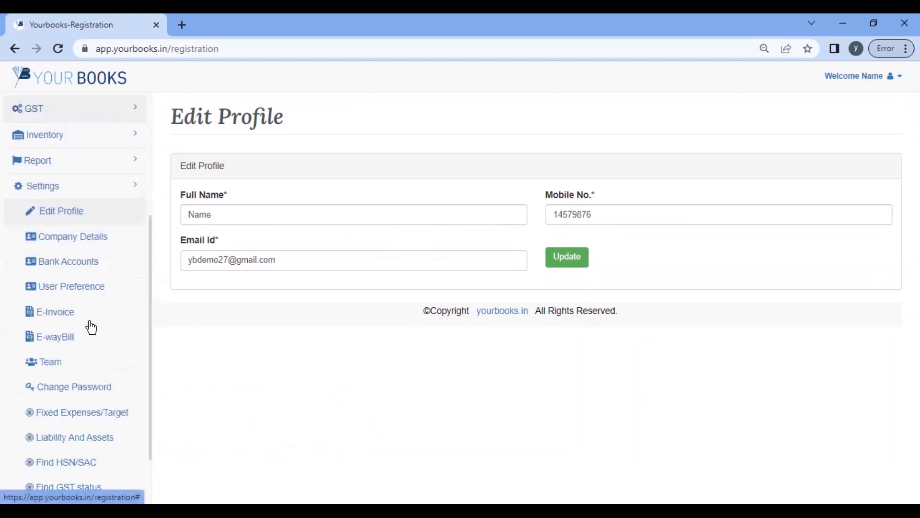
pyautogui.click(72, 246)
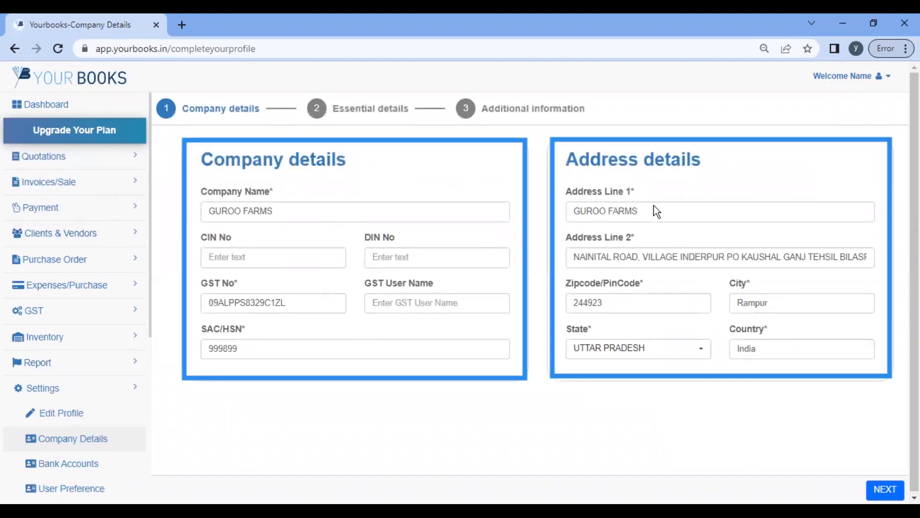
# Step: Advance the company wizard to essential details, then view the default HDFC bank account
pyautogui.scroll(-1, 898, 402)
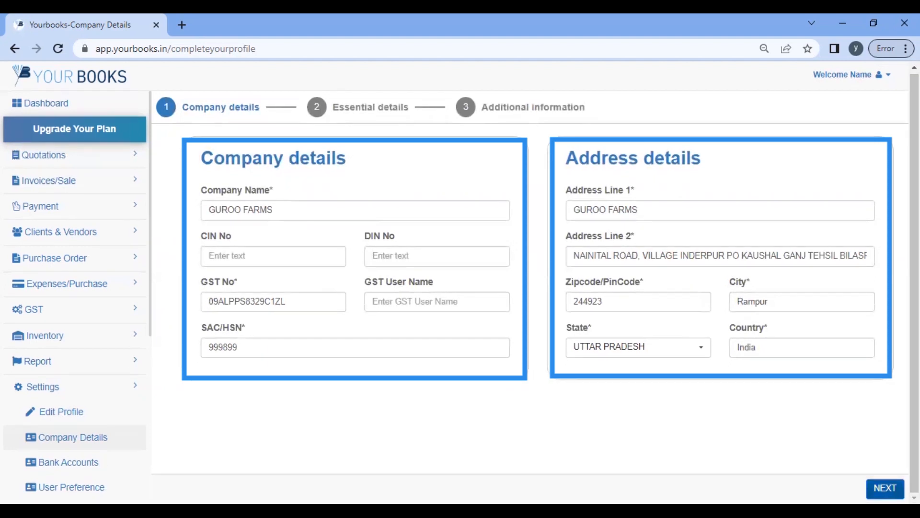
pyautogui.click(885, 488)
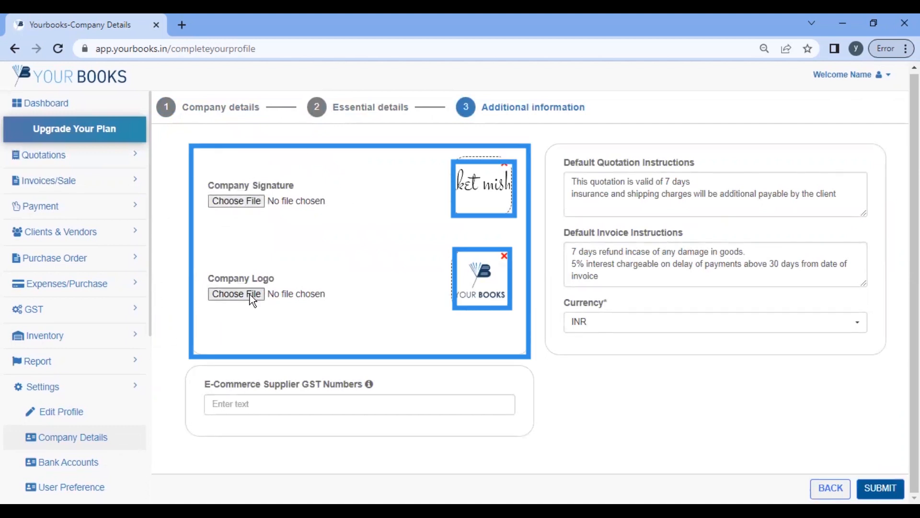
pyautogui.click(236, 406)
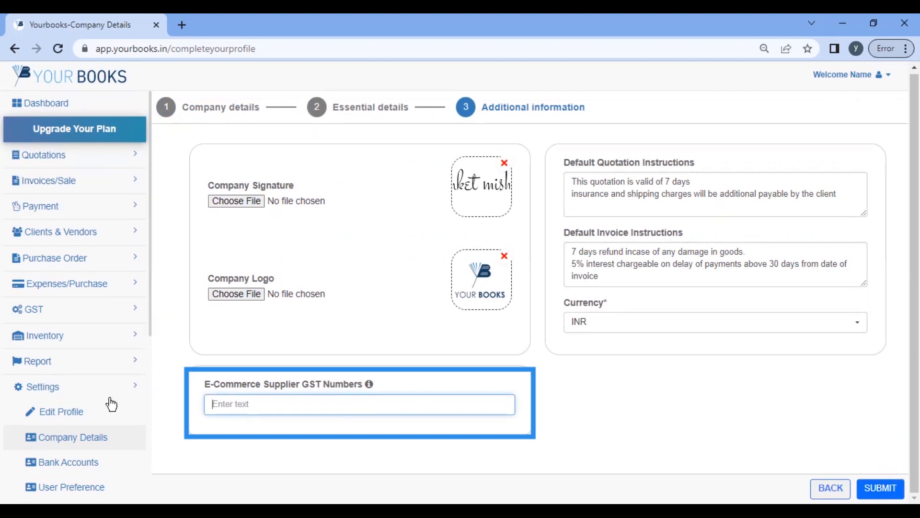
pyautogui.scroll(-3, 67, 332)
pyautogui.click(68, 331)
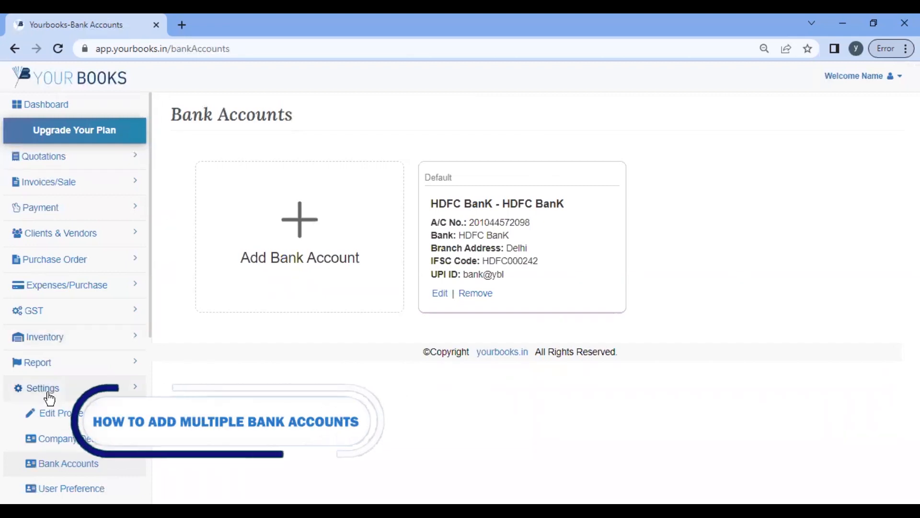
# Step: Start a new bank account entry with its account number and bank name ICICI Bank
pyautogui.scroll(-3, 62, 342)
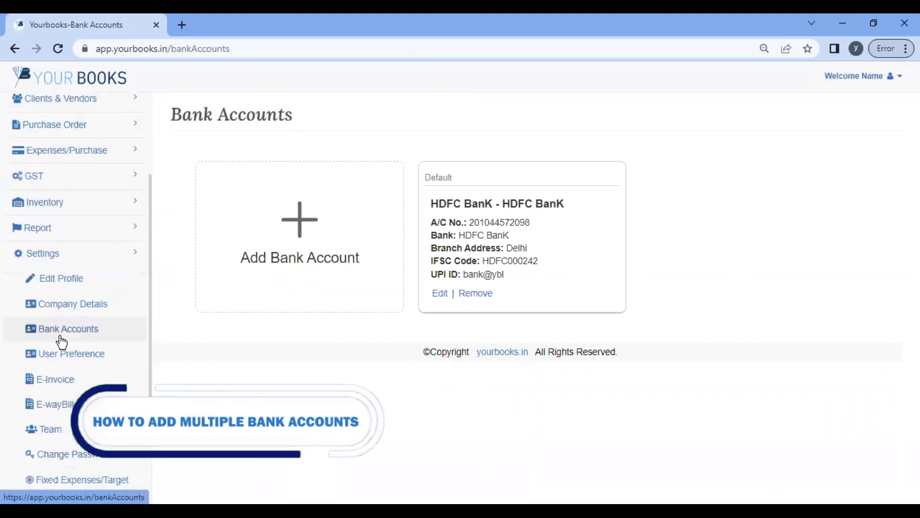
pyautogui.click(302, 225)
pyautogui.click(299, 209)
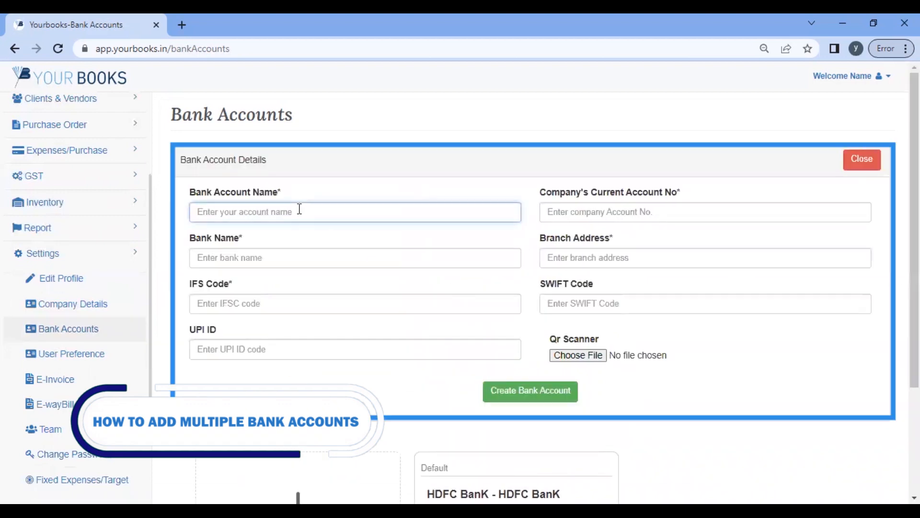
pyautogui.press('Tab')
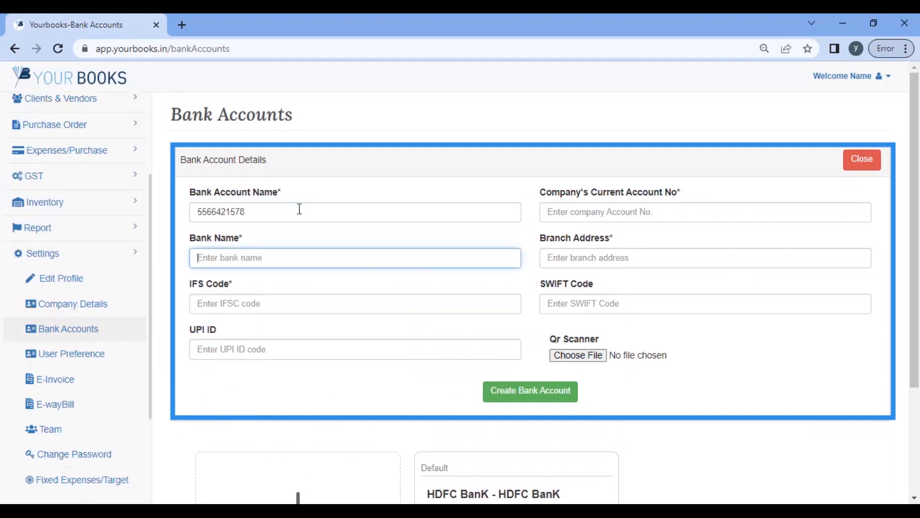
pyautogui.write('ICICI Bank')
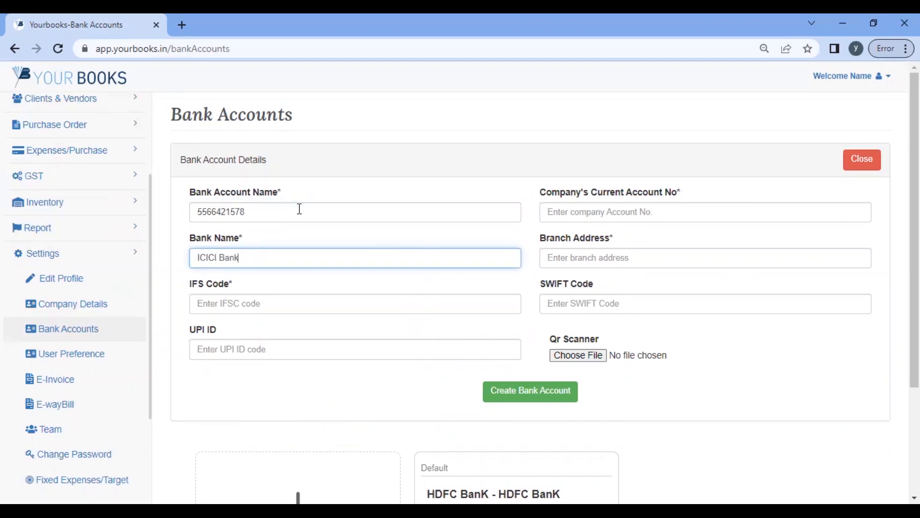
pyautogui.scroll(-1, 325, 295)
# Step: Fill in the IFS code, current account number and Delhi branch address, then create the account
pyautogui.click(328, 292)
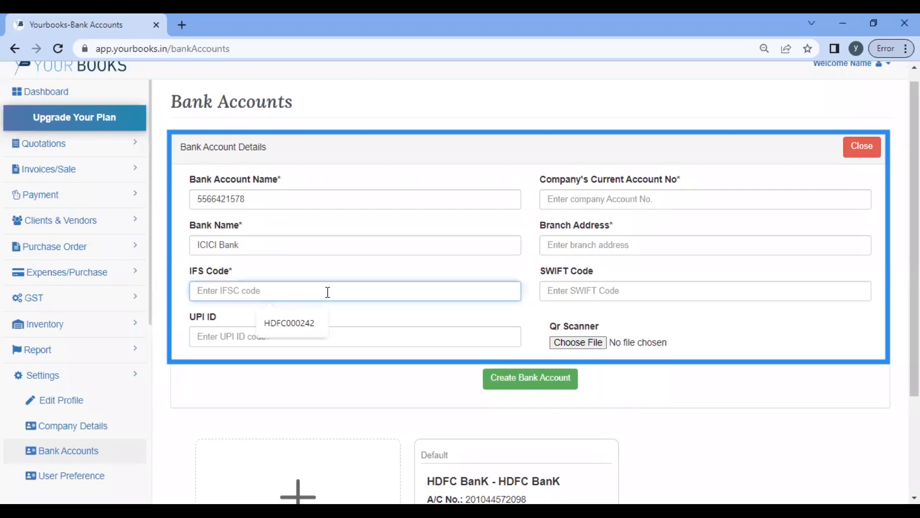
pyautogui.write('ICICI000528')
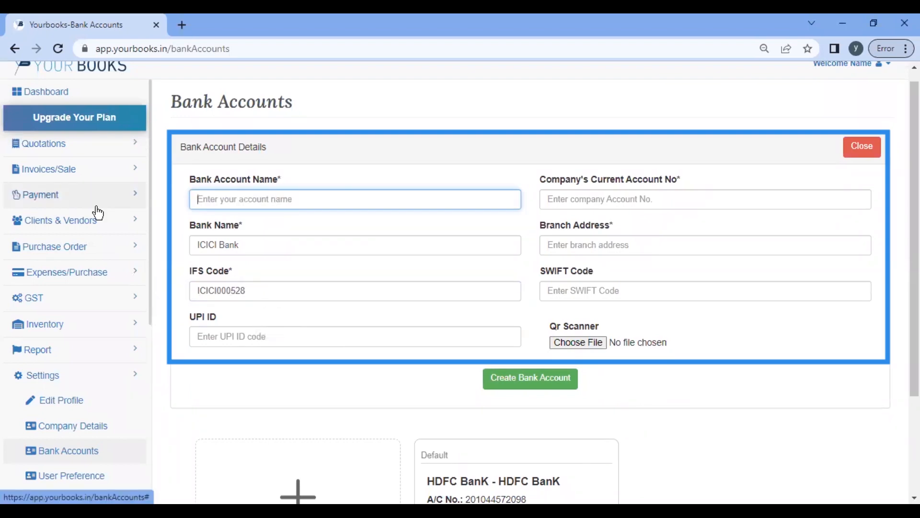
pyautogui.write('Samuel')
pyautogui.press('Tab')
pyautogui.press('Tab')
pyautogui.click(631, 201)
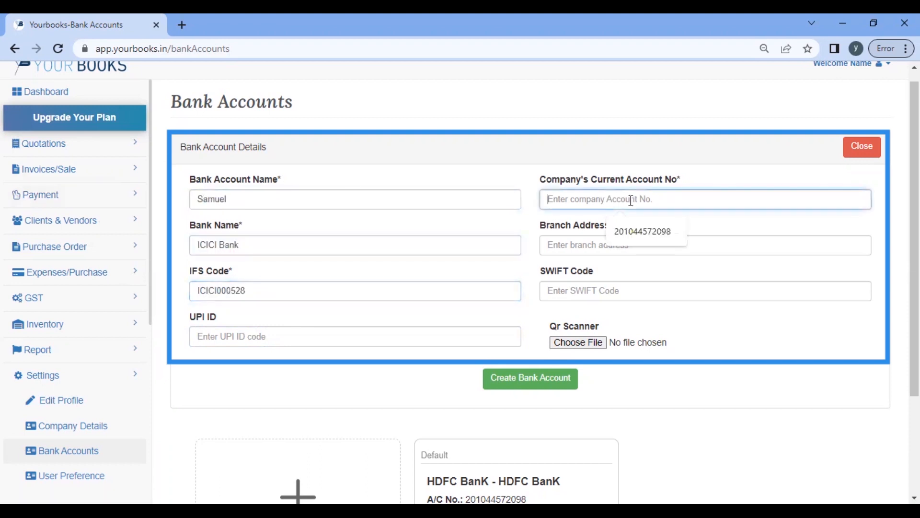
pyautogui.press('Tab')
pyautogui.write('Delhi')
pyautogui.press('Tab')
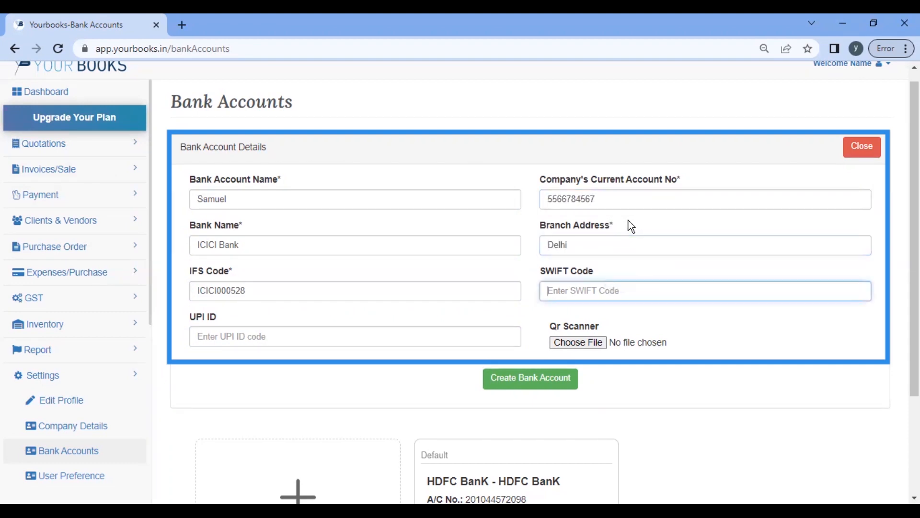
pyautogui.click(542, 384)
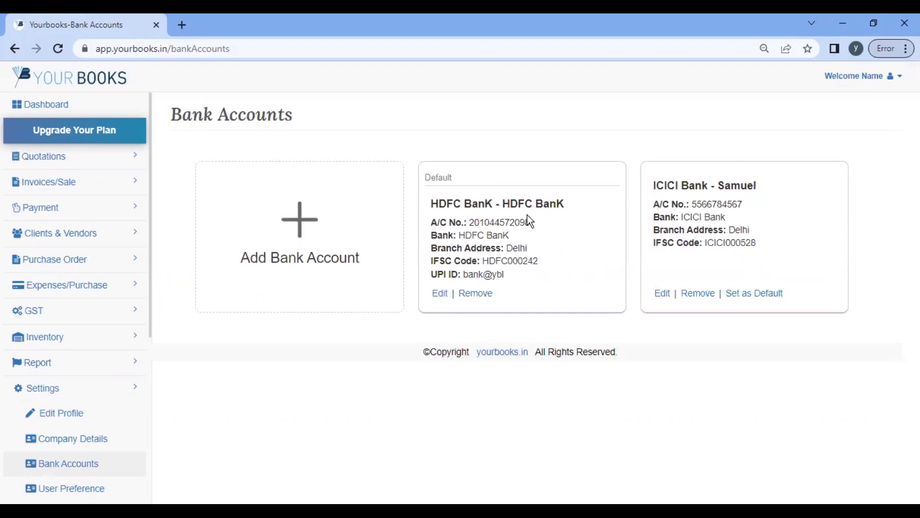
# Step: Set the ICICI bank account as the default account
pyautogui.click(764, 294)
pyautogui.click(518, 329)
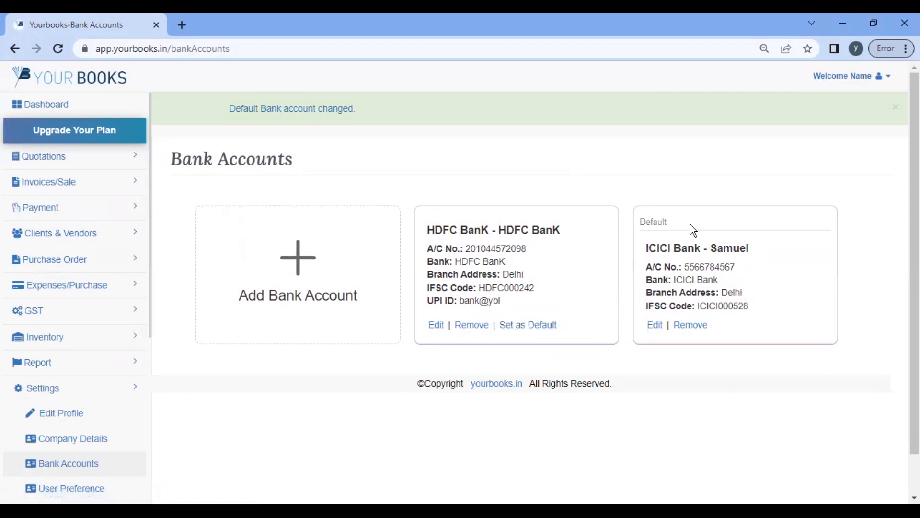
pyautogui.moveTo(645, 226); pyautogui.dragTo(625, 228)
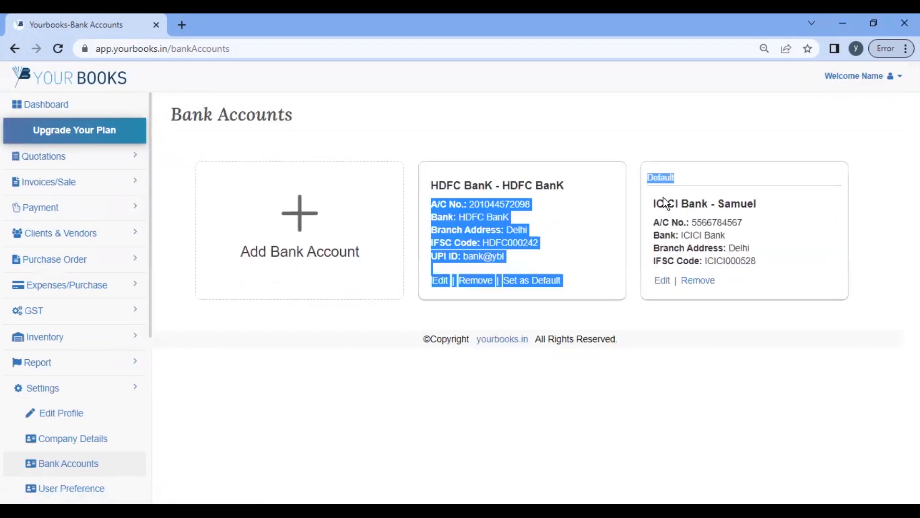
pyautogui.click(694, 179)
# Step: Start a new invoice and check its Bank Account choices to confirm ICICI is used
pyautogui.click(73, 184)
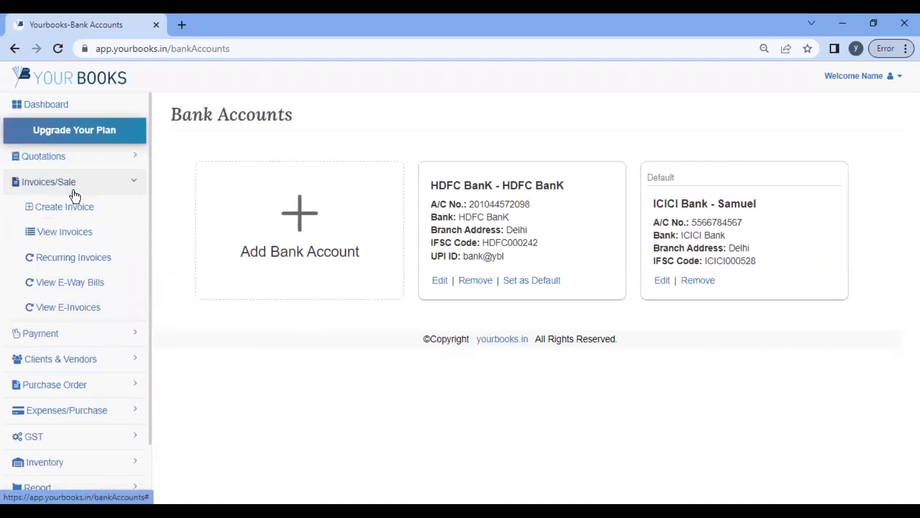
pyautogui.click(75, 209)
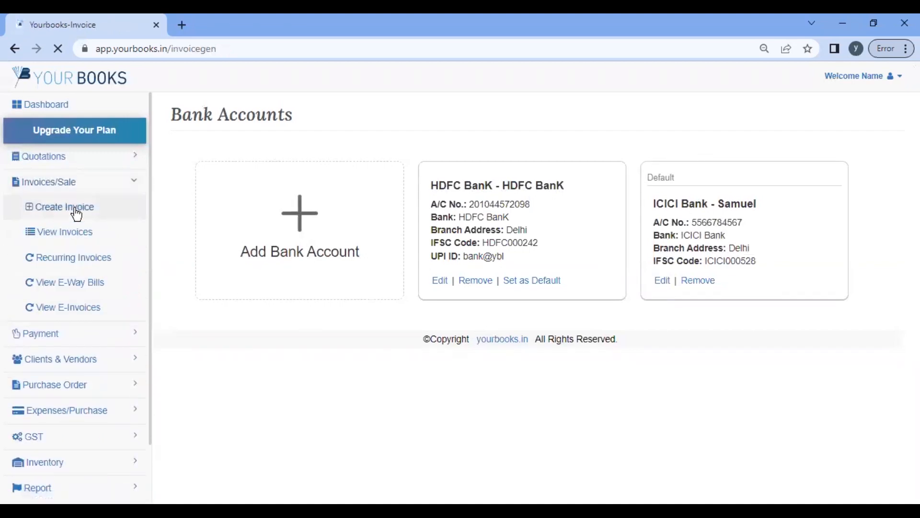
pyautogui.scroll(-5, 692, 352)
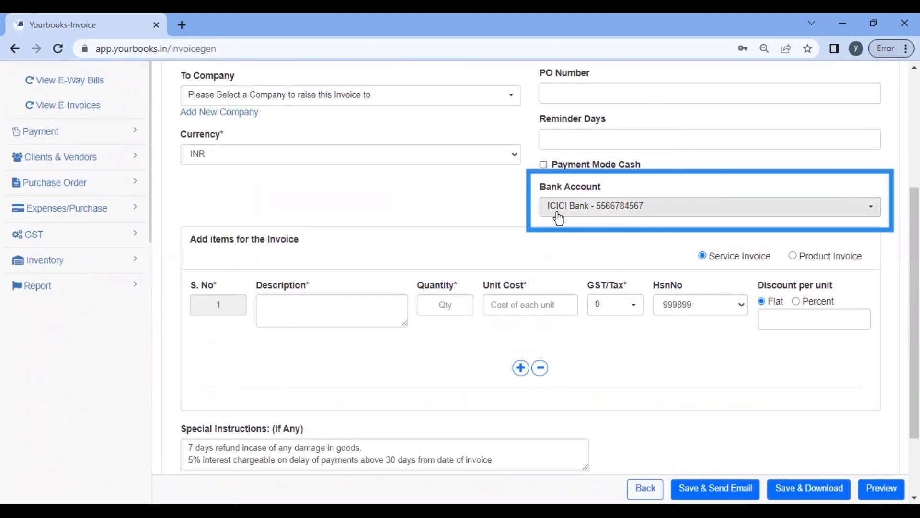
pyautogui.click(614, 208)
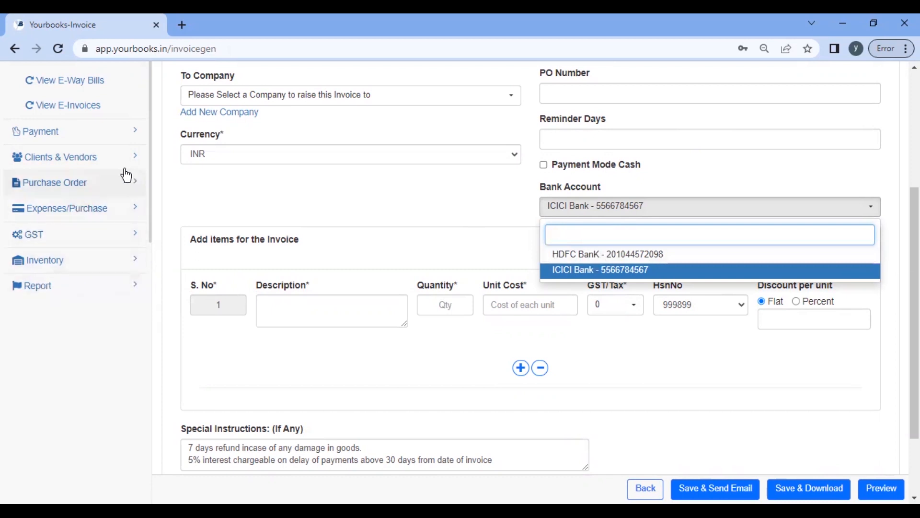
pyautogui.scroll(5, 283, 243)
pyautogui.scroll(-5, 282, 243)
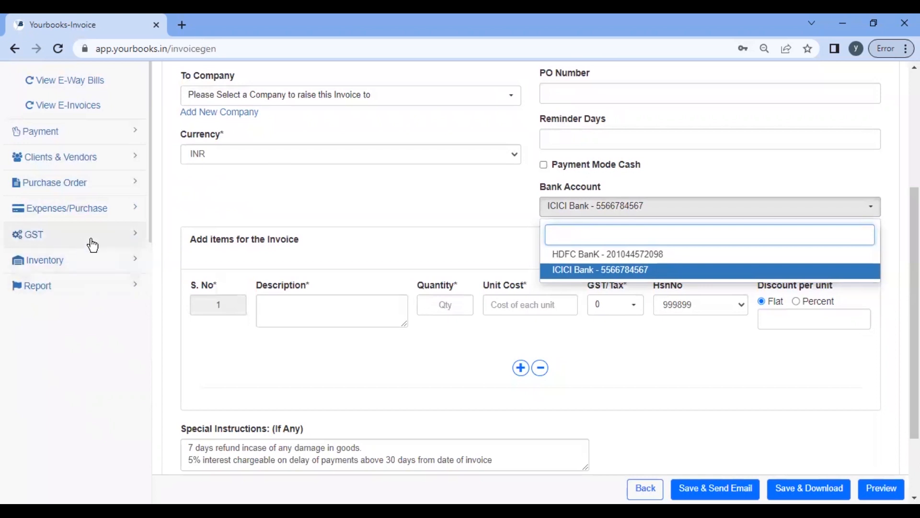
pyautogui.scroll(5, 164, 311)
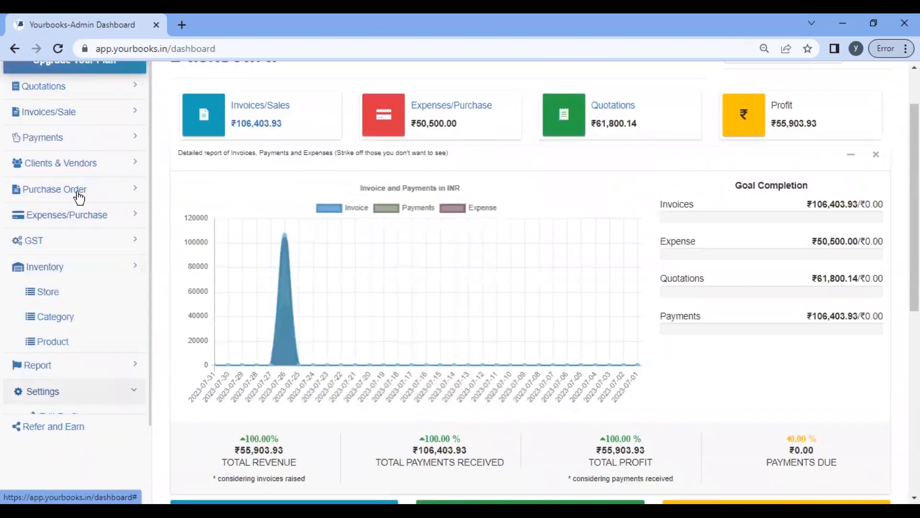
pyautogui.scroll(-5, 79, 196)
# Step: Look through the Bank Accounts and User Preference settings, ending on the E-Invoice credentials page
pyautogui.click(71, 195)
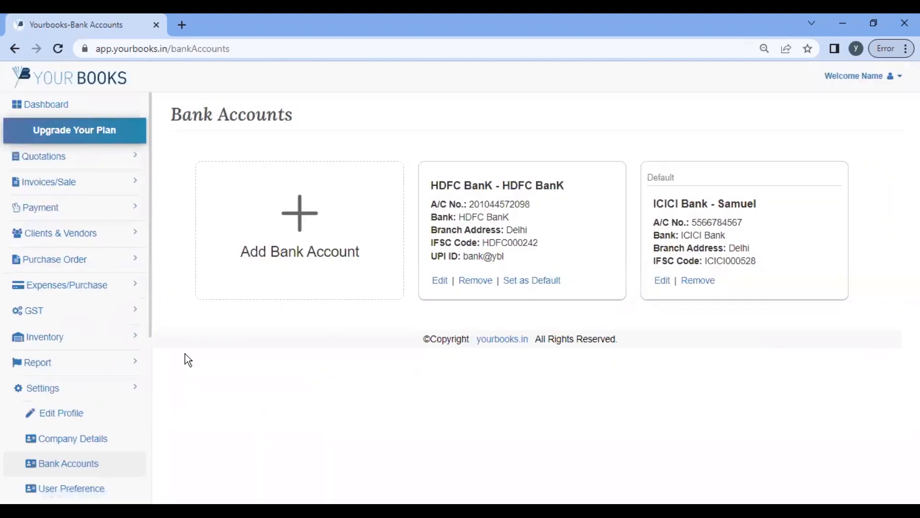
pyautogui.scroll(-5, 63, 231)
pyautogui.click(64, 230)
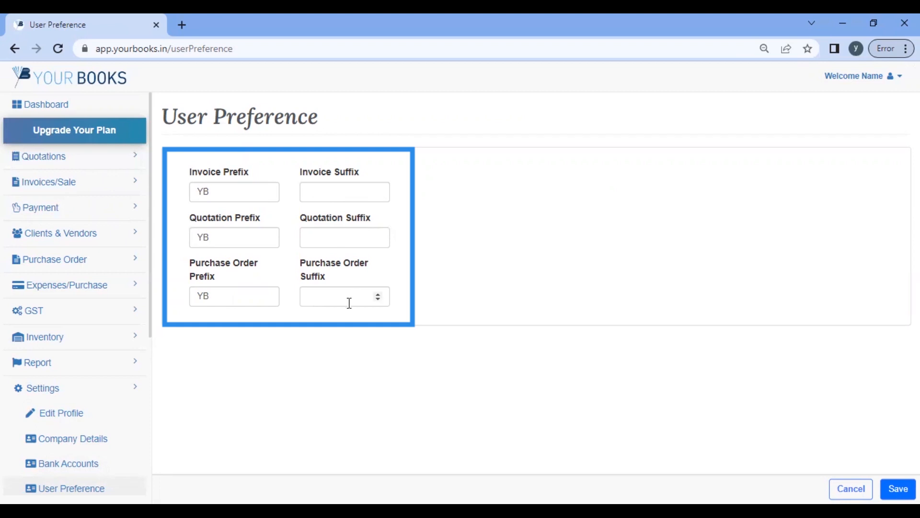
pyautogui.scroll(-3, 46, 383)
pyautogui.click(49, 382)
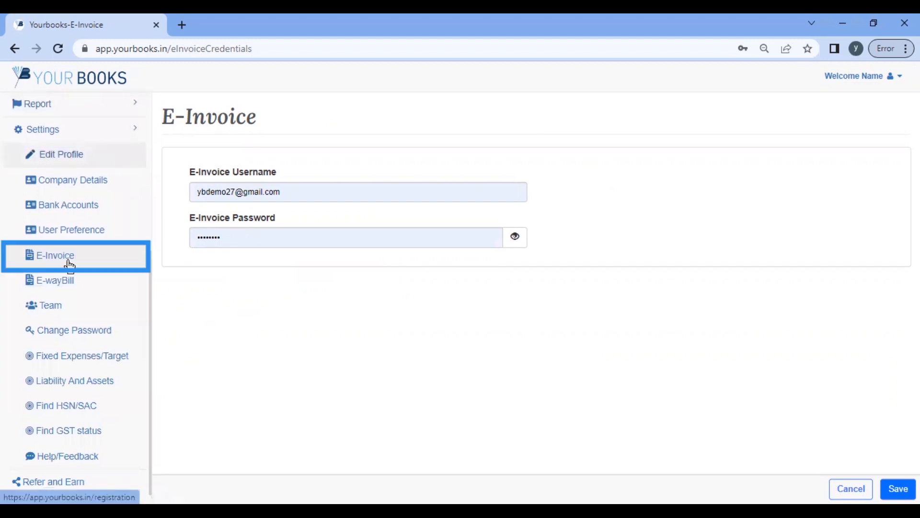
# Step: View the E-WayBill credentials page, then head down the sidebar to Team
pyautogui.click(48, 281)
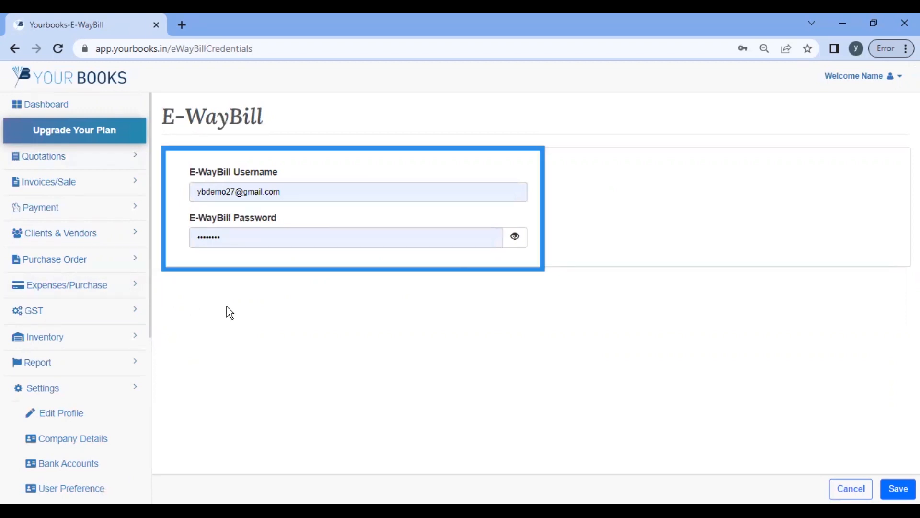
pyautogui.scroll(-3, 100, 395)
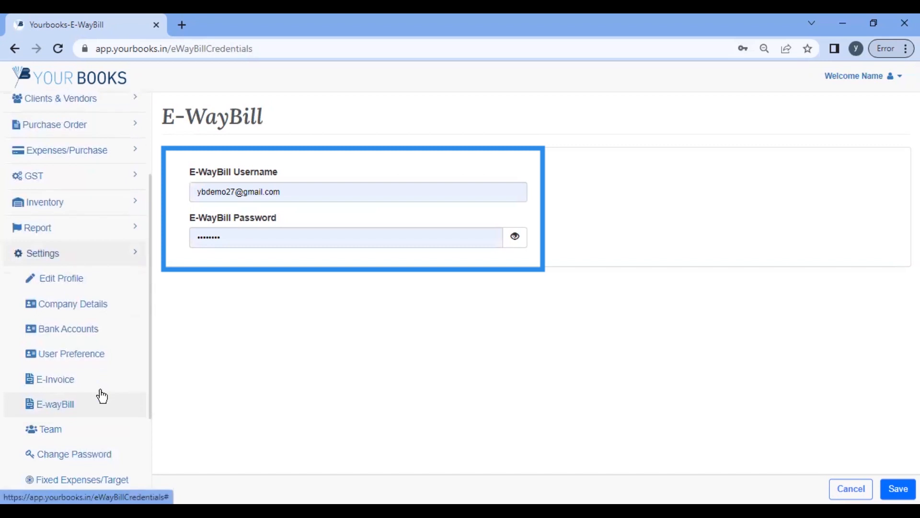
pyautogui.scroll(-3, 101, 396)
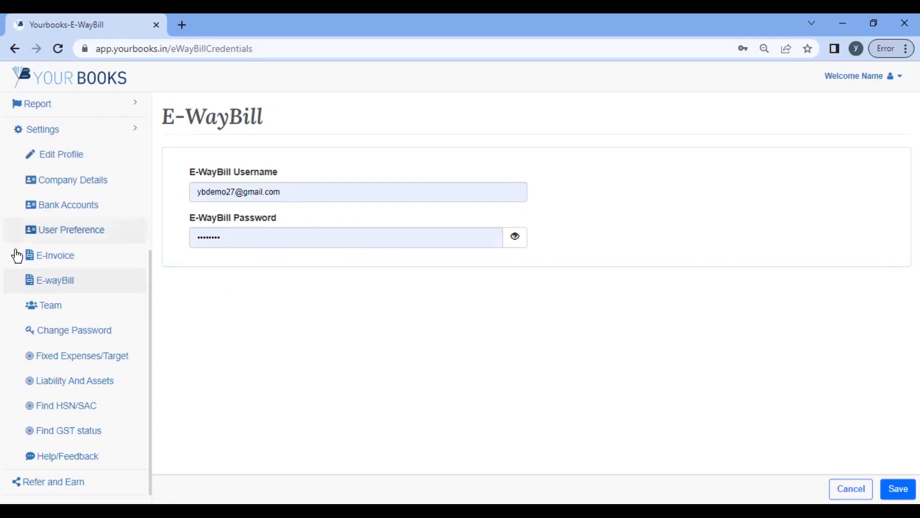
pyautogui.click(50, 311)
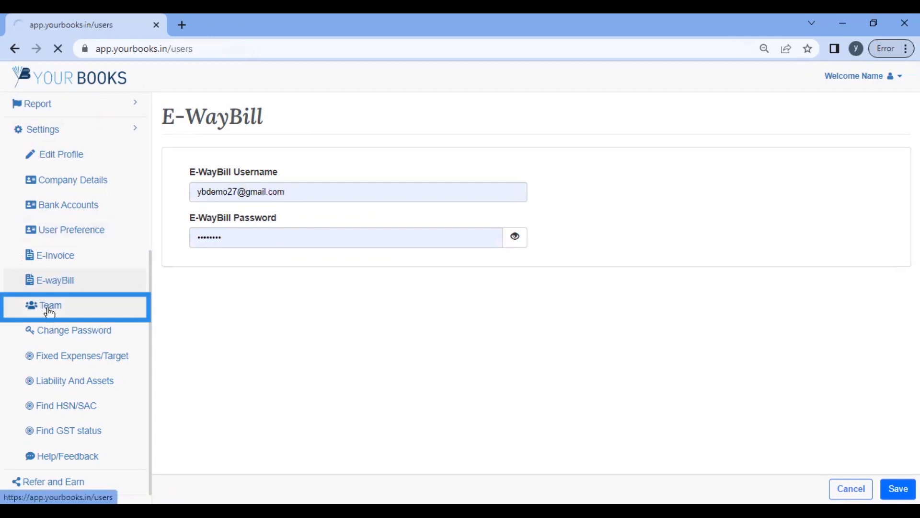
# Step: Start a new teammate named 'Accountant' and enter their mobile number, e-mail and password
pyautogui.scroll(-2, 39, 288)
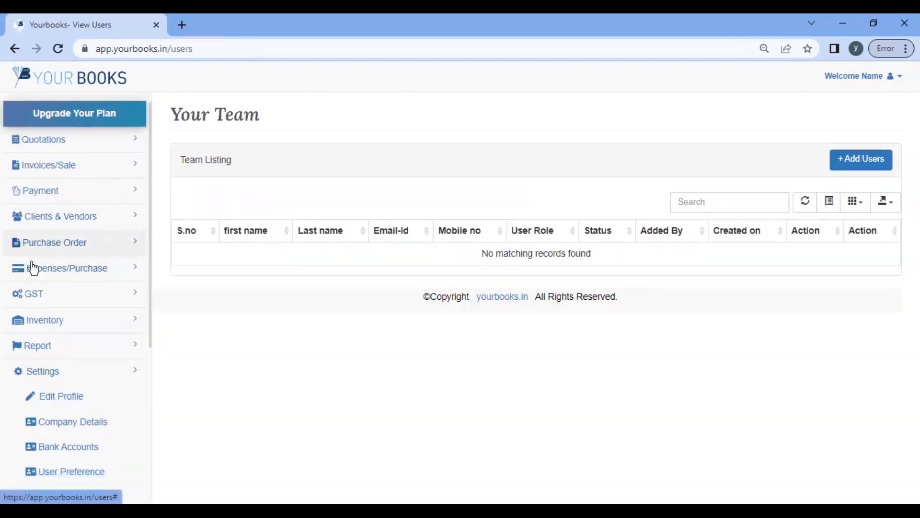
pyautogui.scroll(-4, 56, 314)
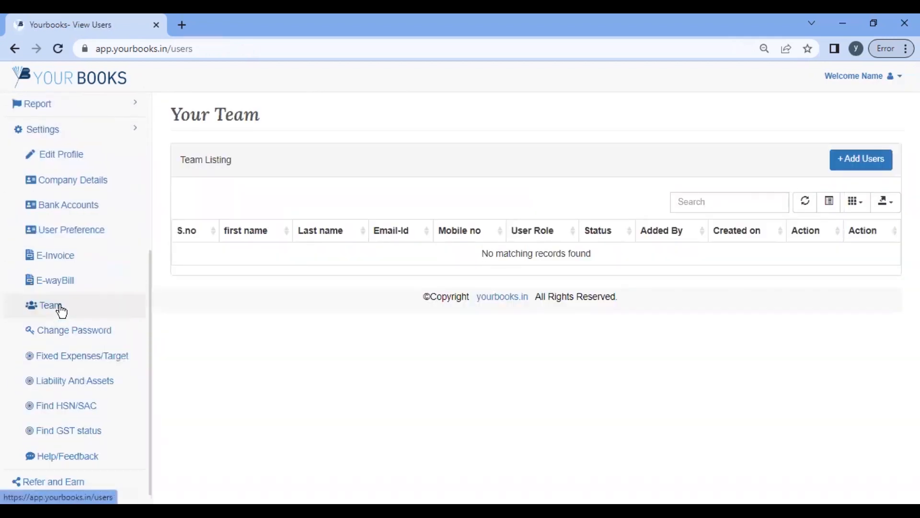
pyautogui.click(856, 165)
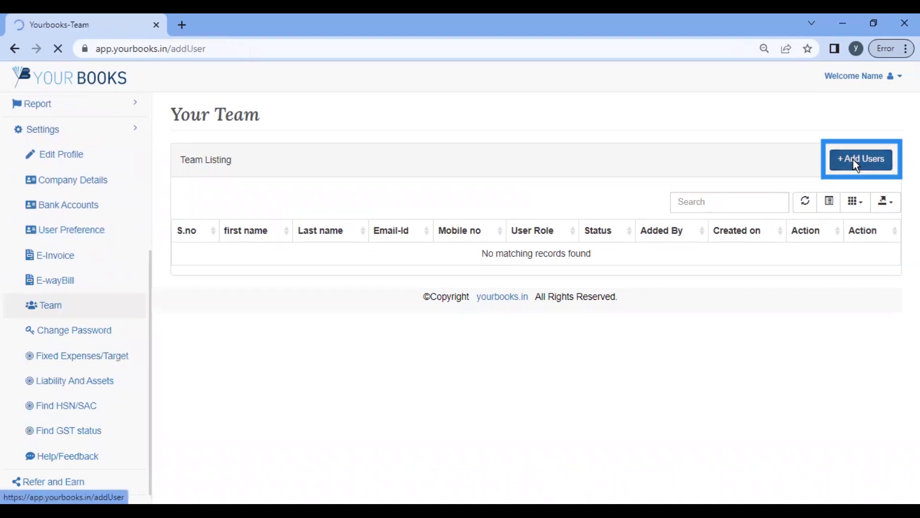
pyautogui.click(396, 205)
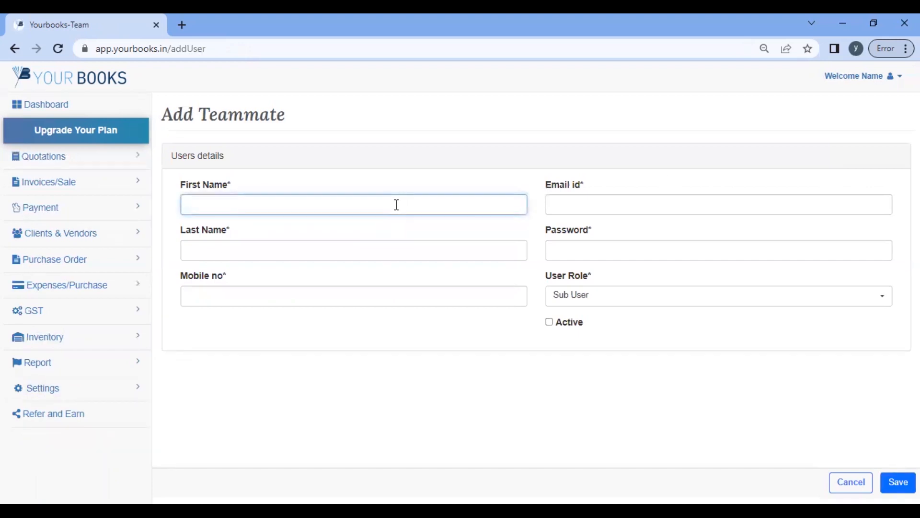
pyautogui.write('Accountant')
pyautogui.press('Tab')
pyautogui.press('Tab')
pyautogui.write('7986')
pyautogui.press('Tab')
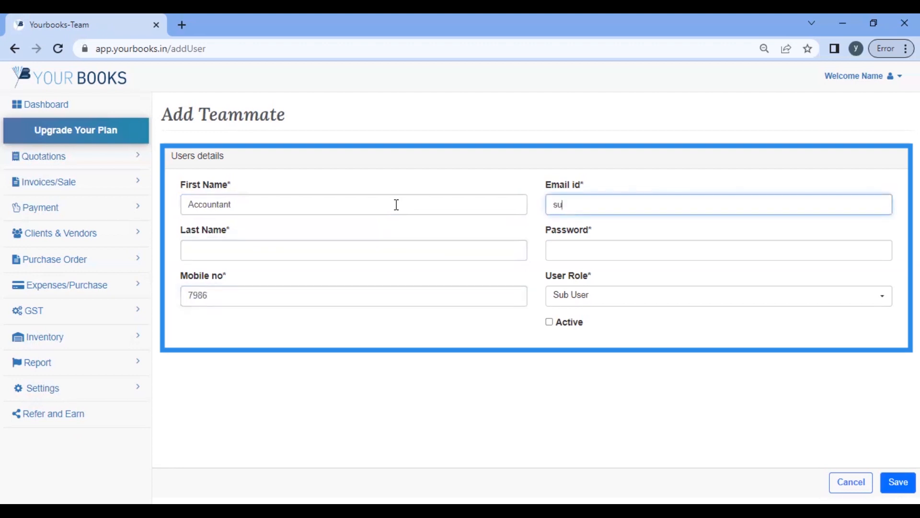
pyautogui.press('Tab')
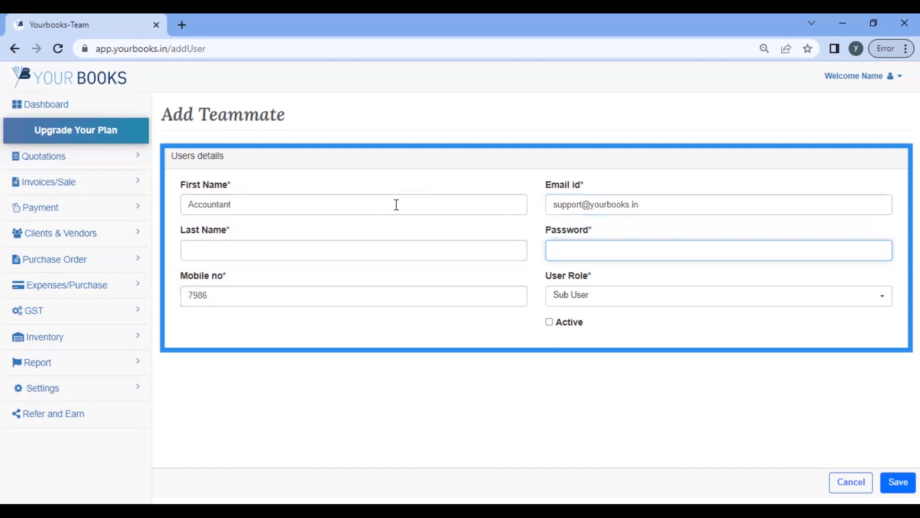
pyautogui.write('gkhk')
pyautogui.press('BackSpace')
pyautogui.press('BackSpace')
pyautogui.press('BackSpace')
pyautogui.press('BackSpace')
pyautogui.press('BackSpace')
pyautogui.write('123456')
# Step: Give the teammate the Manager role, mark them Active and save to the team list
pyautogui.click(657, 300)
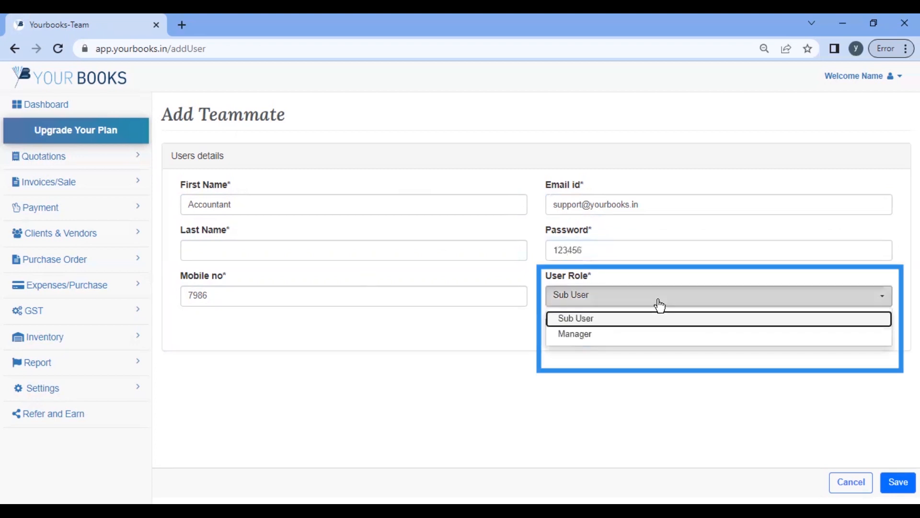
pyautogui.click(593, 336)
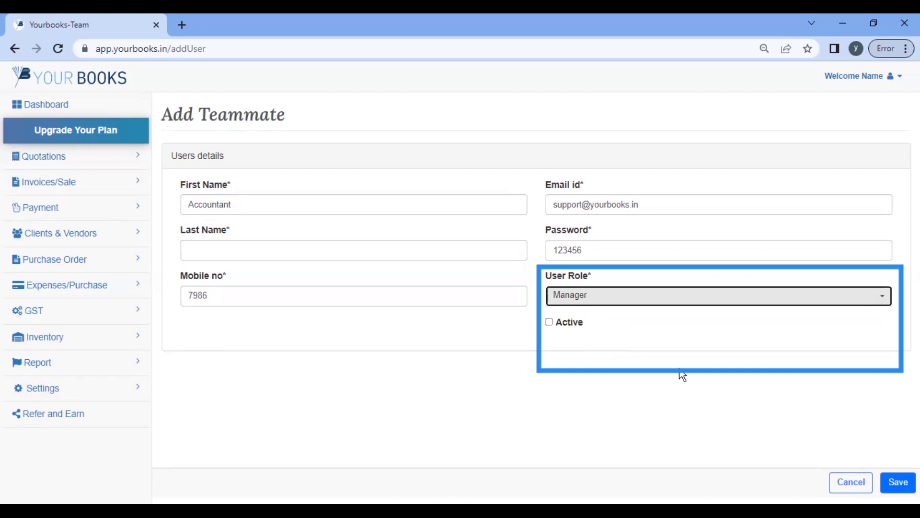
pyautogui.click(549, 324)
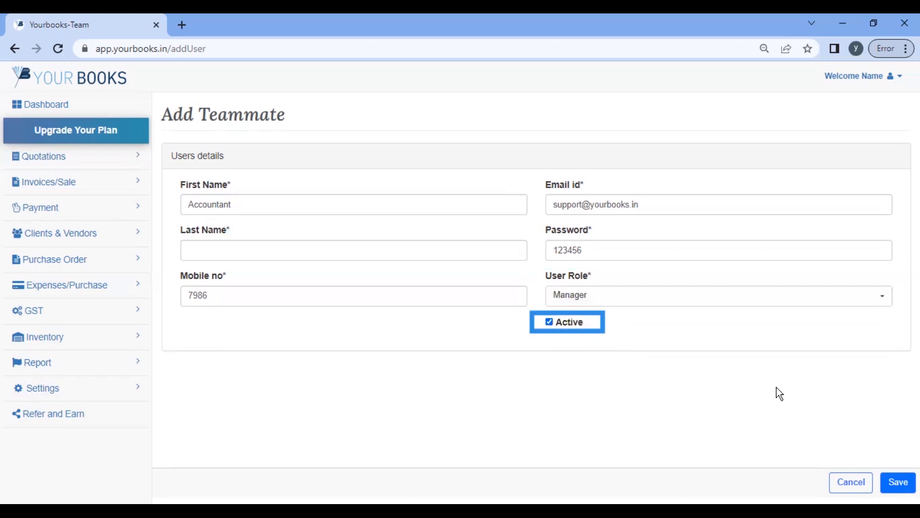
pyautogui.click(898, 482)
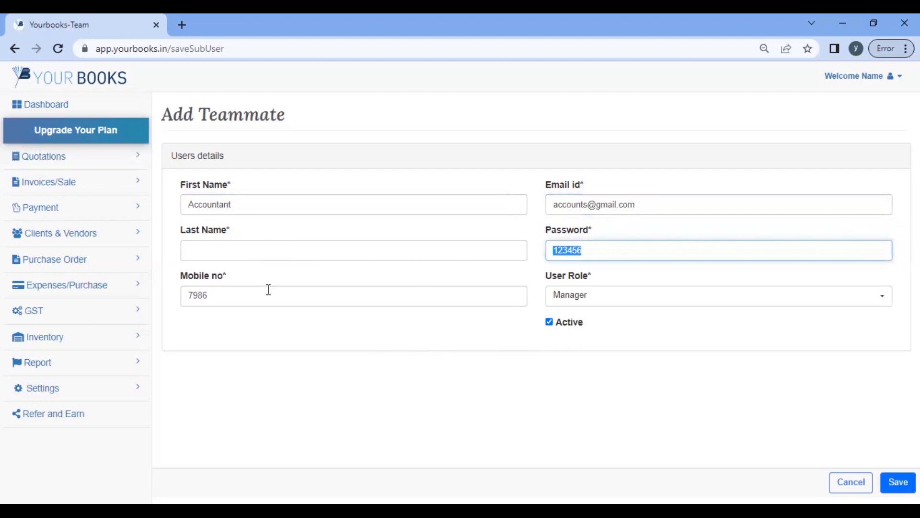
pyautogui.click(898, 483)
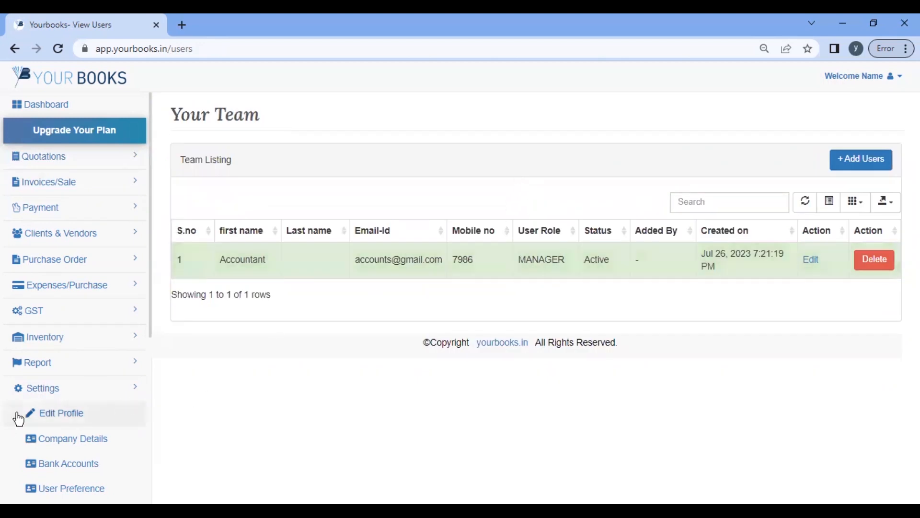
pyautogui.scroll(-5, 57, 345)
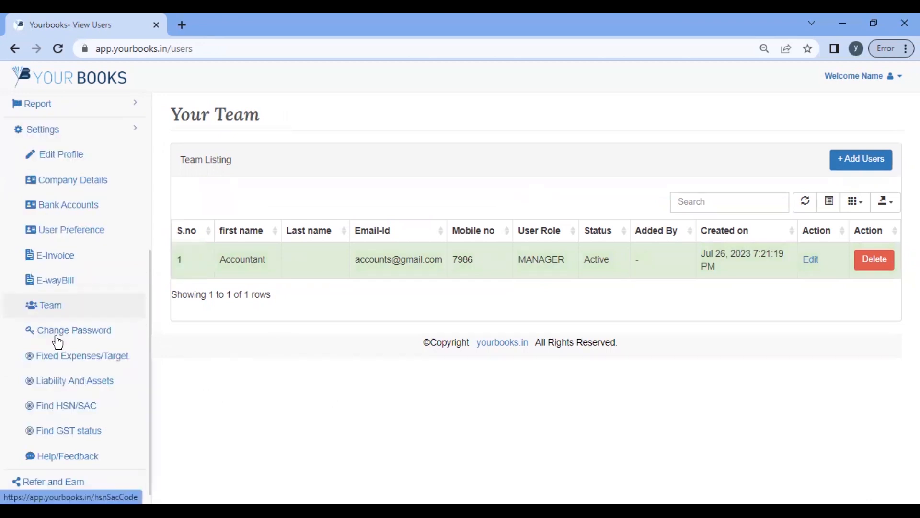
pyautogui.click(57, 334)
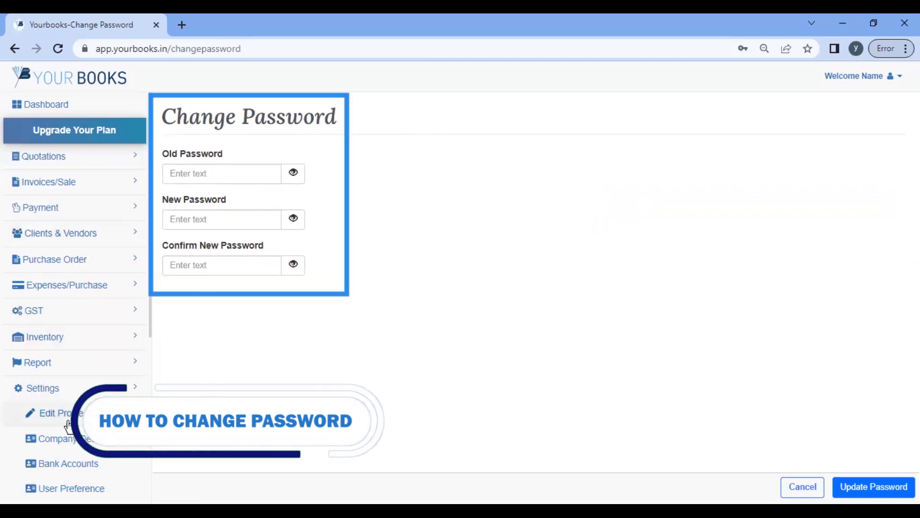
# Step: Go over the fixed expense fields: Resources Cost, Other Misc, Indirect expenses and incomes
pyautogui.scroll(-4, 80, 405)
pyautogui.click(80, 407)
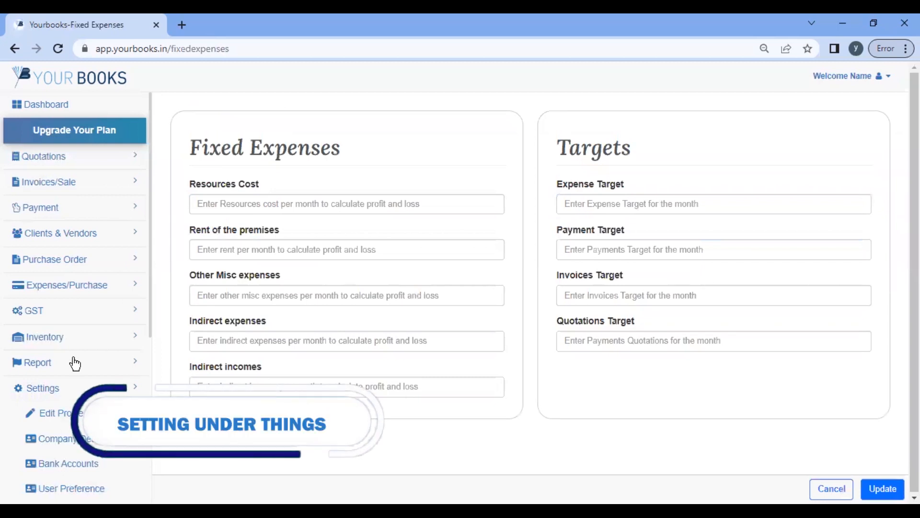
pyautogui.click(213, 197)
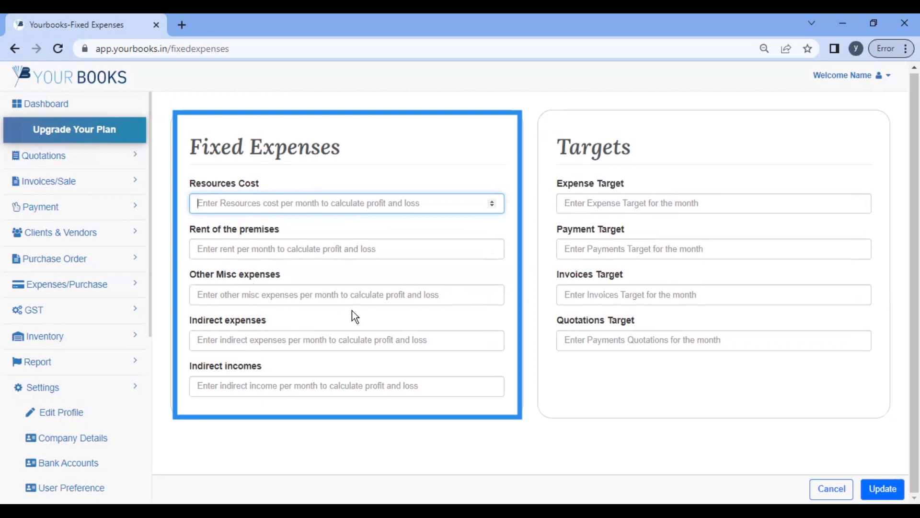
pyautogui.click(618, 209)
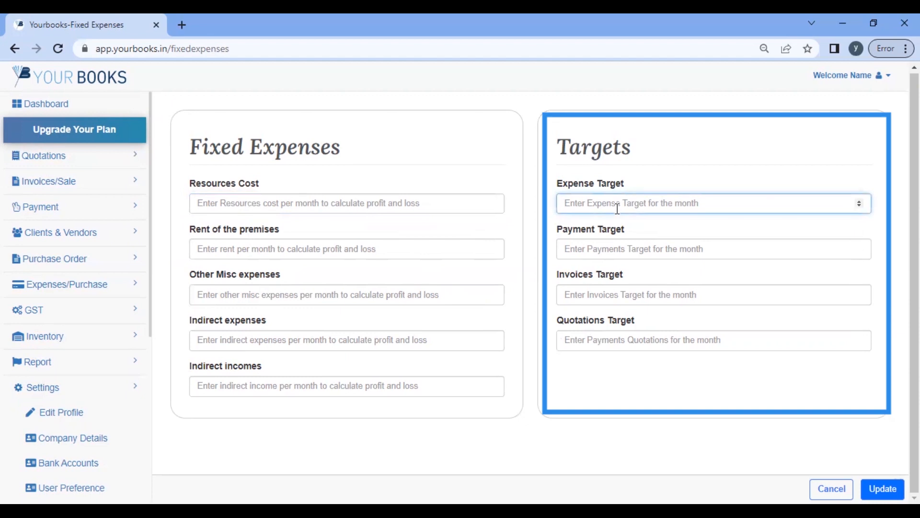
pyautogui.click(263, 203)
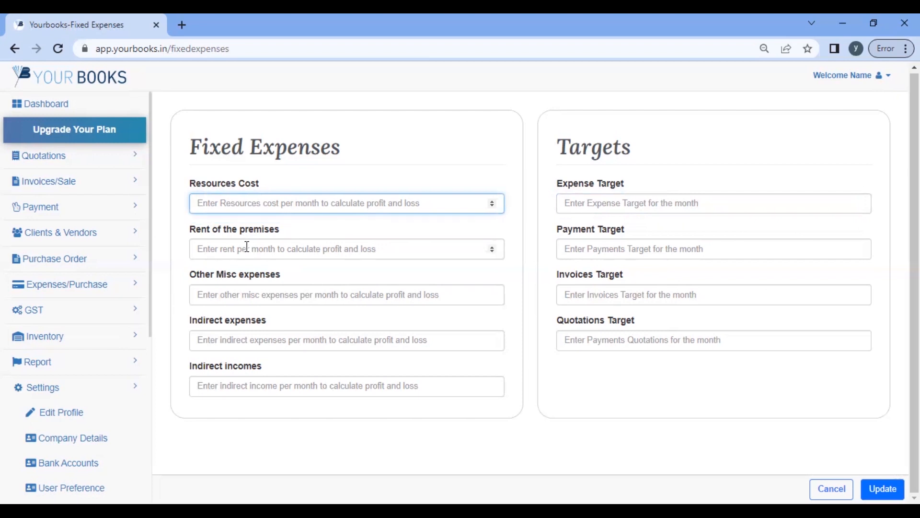
pyautogui.click(244, 295)
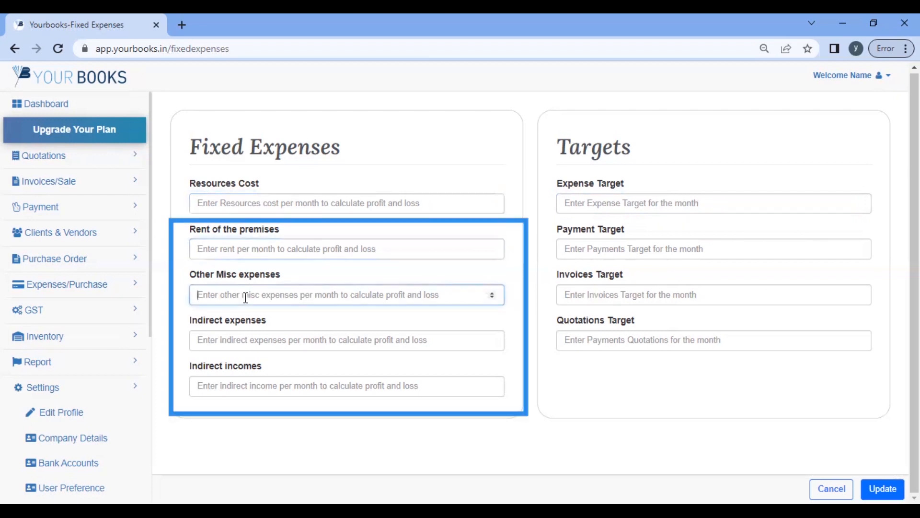
pyautogui.click(243, 338)
pyautogui.click(243, 385)
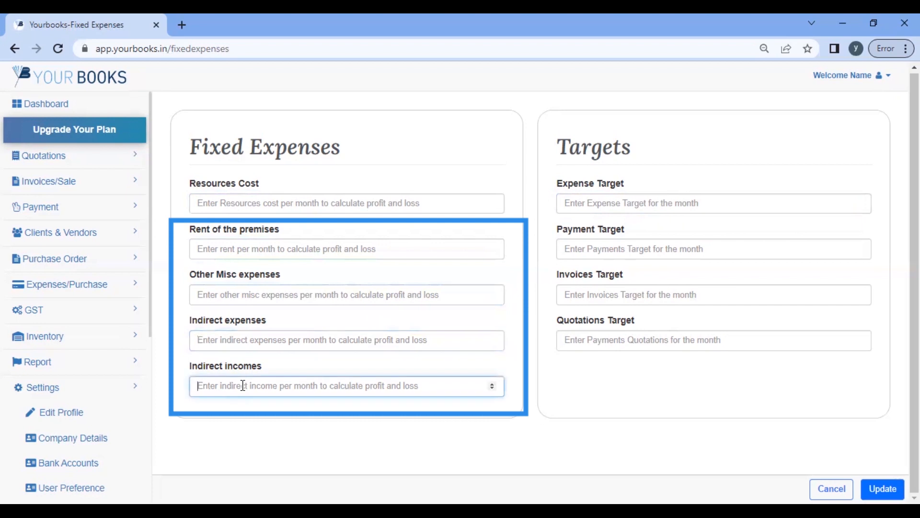
pyautogui.click(232, 328)
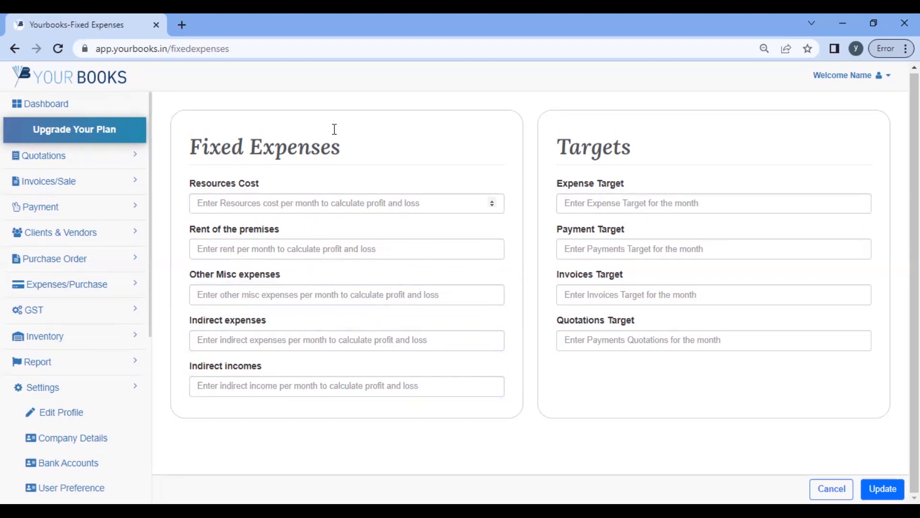
# Step: Save monthly targets: Expense 500000, Payment 1000000 and Invoices 1500000
pyautogui.click(657, 203)
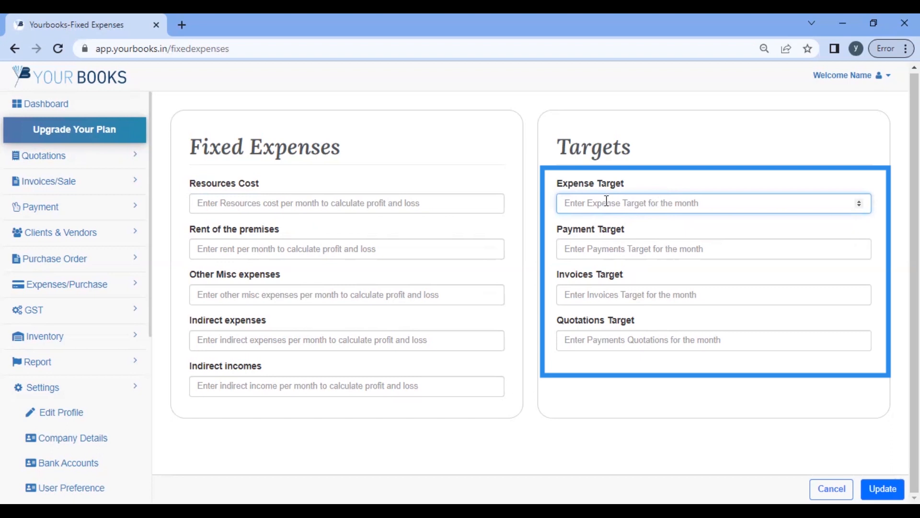
pyautogui.write('500000')
pyautogui.press('Tab')
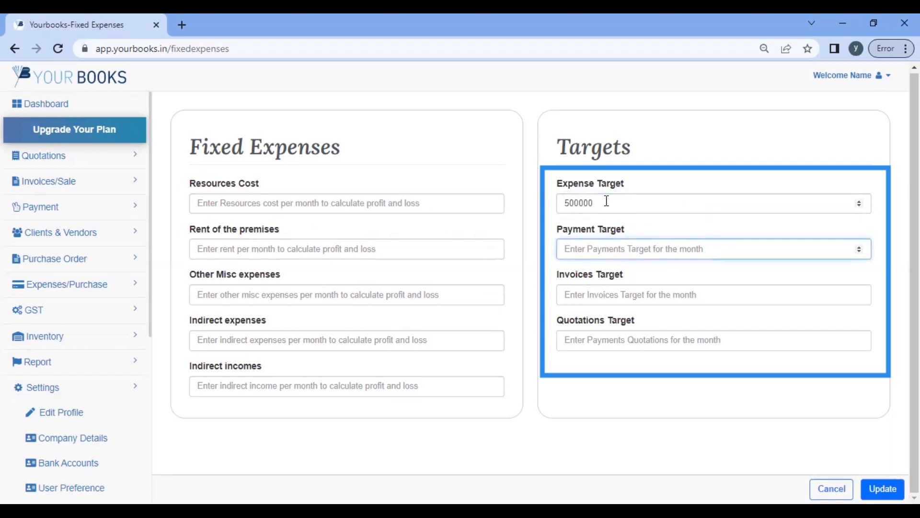
pyautogui.write('1000000')
pyautogui.press('Tab')
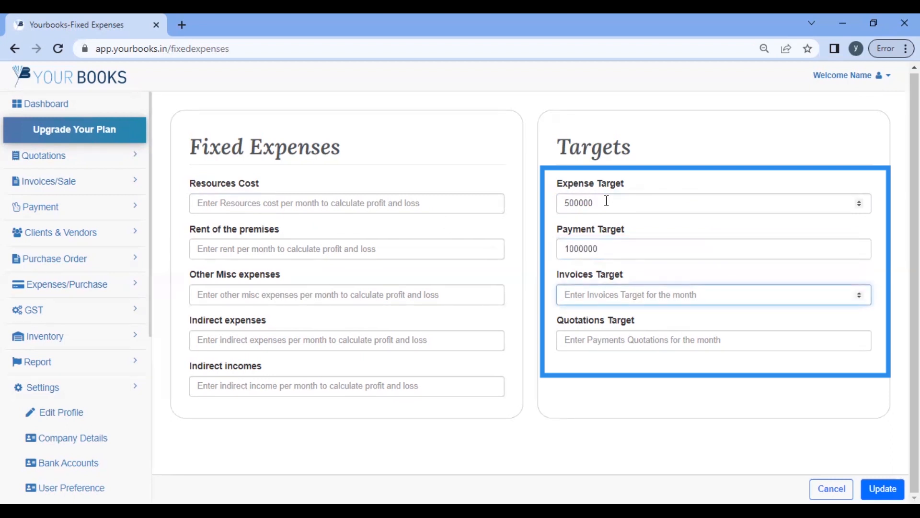
pyautogui.write('15')
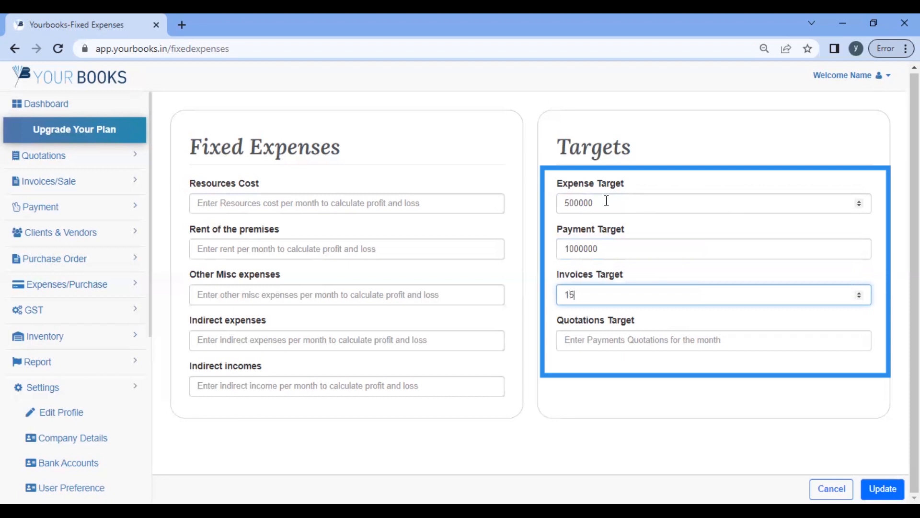
pyautogui.write('00000')
pyautogui.press('Return')
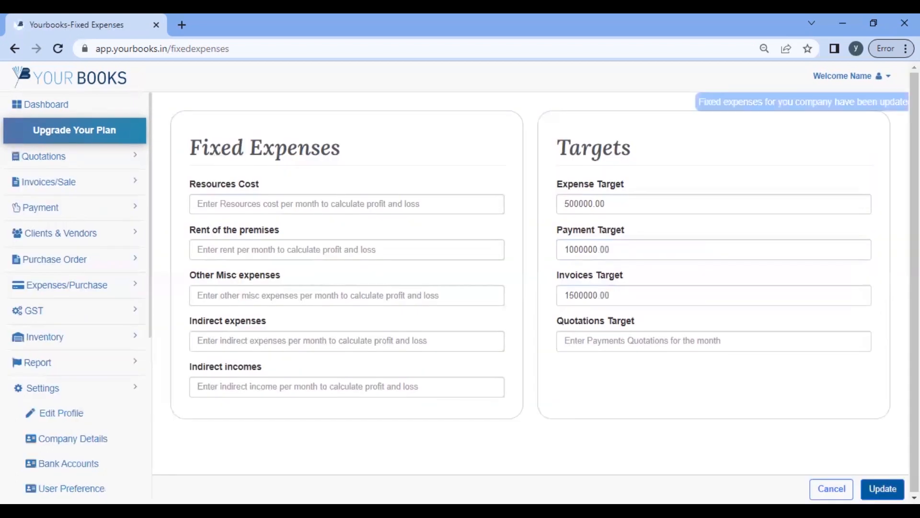
pyautogui.click(44, 104)
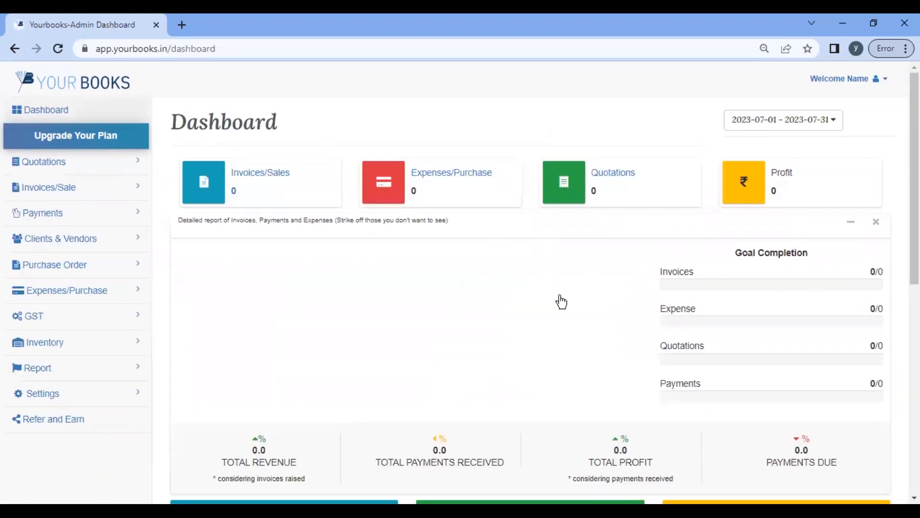
# Step: Check Goal Completion: invoices ₹106,403.93 of ₹1,500,000 and expenses ₹50,500 of ₹500,000
pyautogui.scroll(-3, 517, 308)
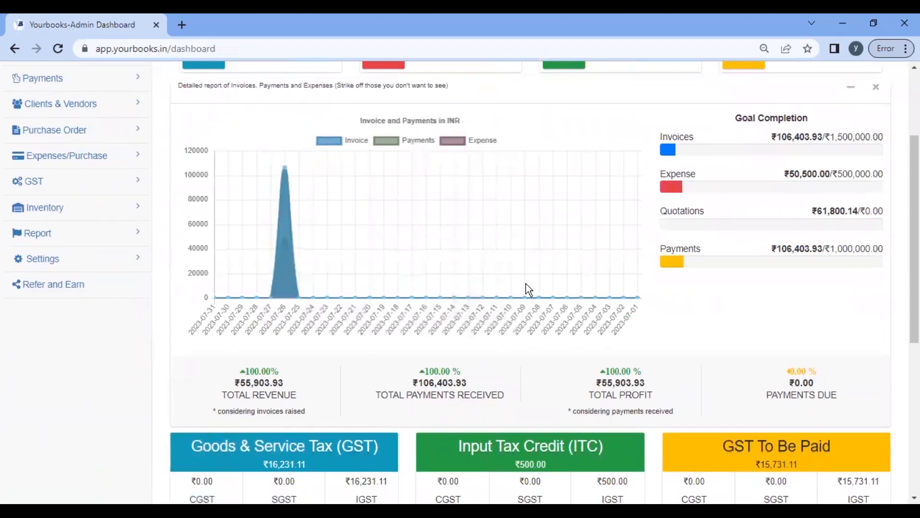
pyautogui.scroll(3, 525, 284)
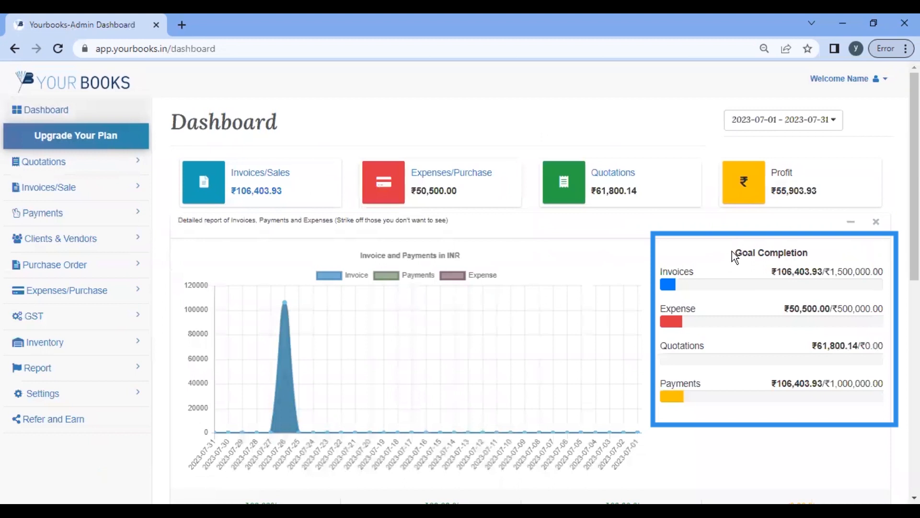
pyautogui.moveTo(732, 251); pyautogui.dragTo(809, 251)
pyautogui.click(838, 296)
pyautogui.doubleClick(877, 272)
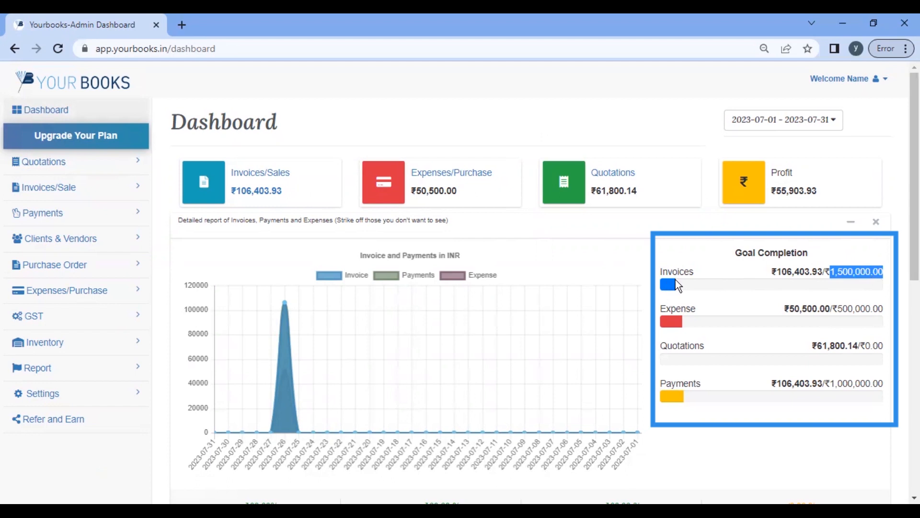
pyautogui.moveTo(776, 271); pyautogui.dragTo(813, 266)
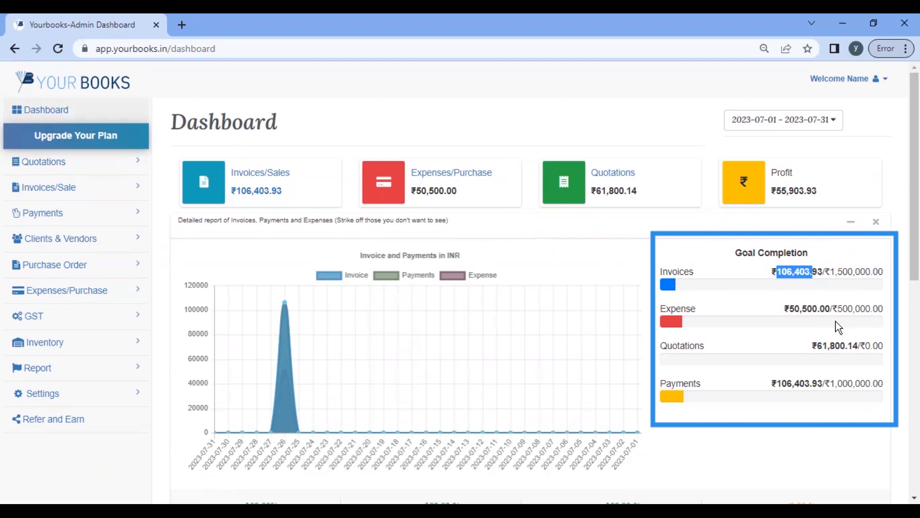
pyautogui.click(741, 328)
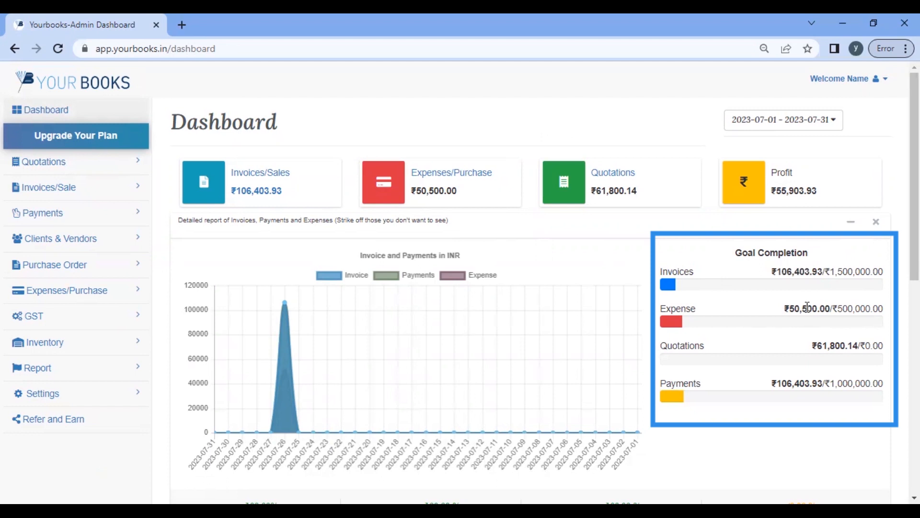
pyautogui.moveTo(785, 308); pyautogui.dragTo(884, 308)
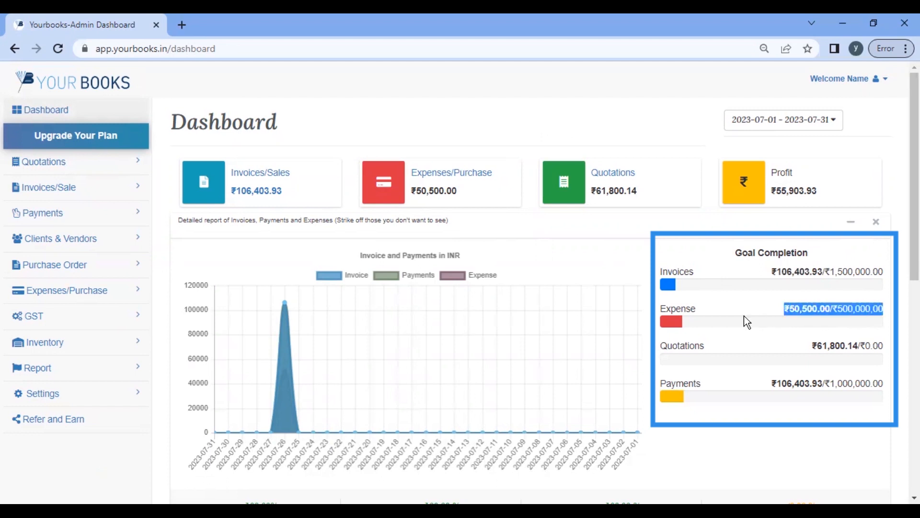
pyautogui.click(713, 326)
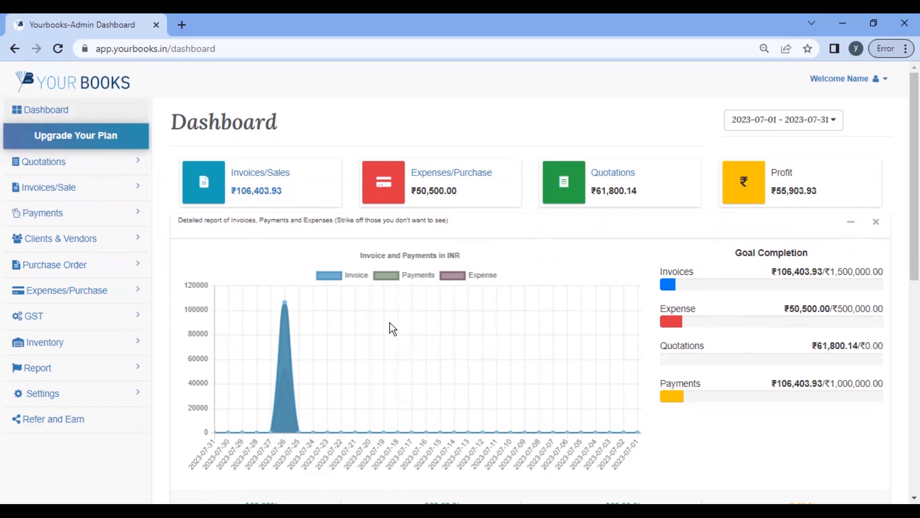
pyautogui.scroll(-3, 392, 328)
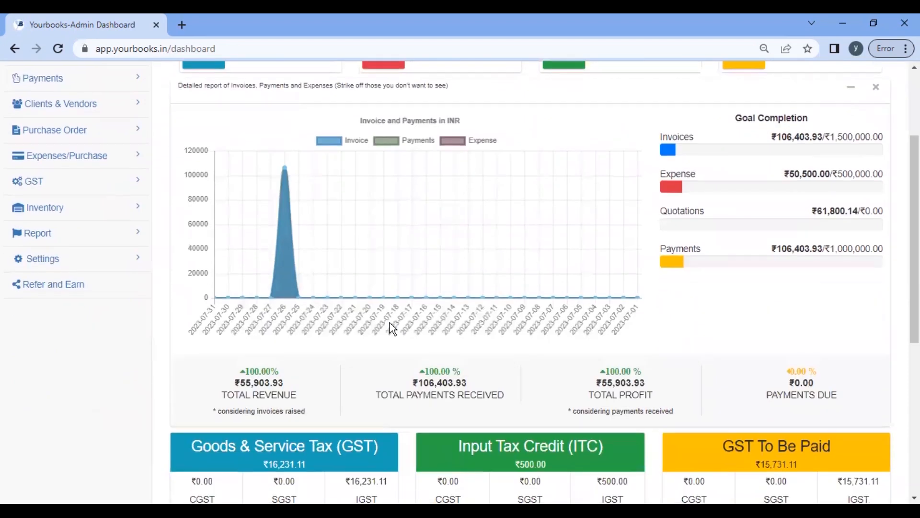
pyautogui.scroll(-2, 390, 324)
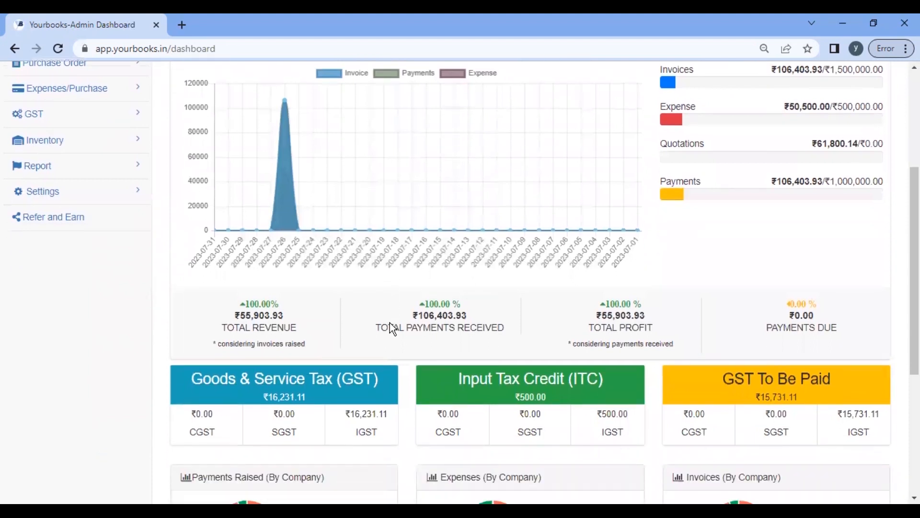
pyautogui.scroll(5, 390, 323)
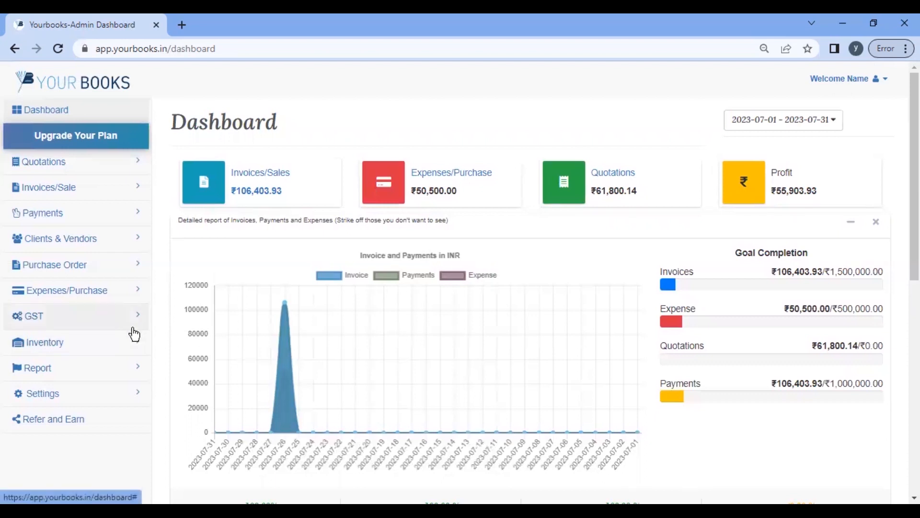
pyautogui.scroll(-3, 91, 390)
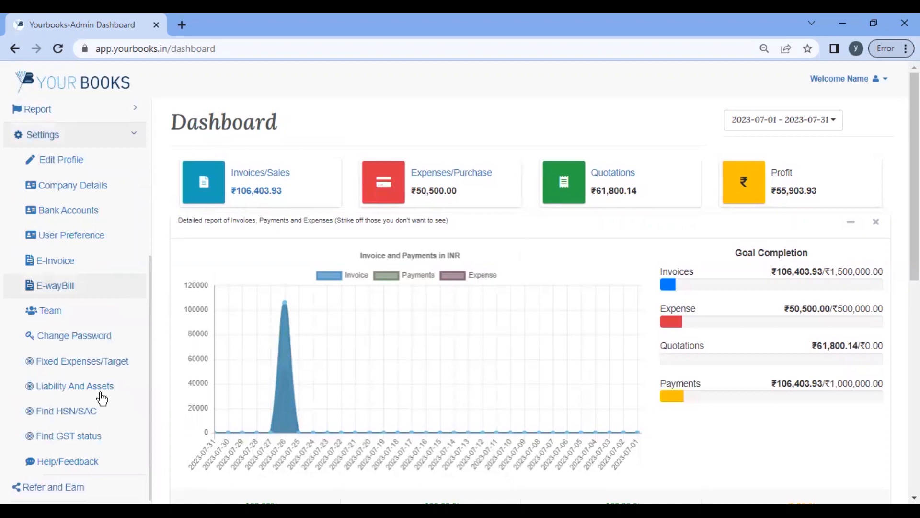
# Step: Inspect the empty Owner Equity/Capital and Land fields on the Liability and Assets page
pyautogui.click(70, 391)
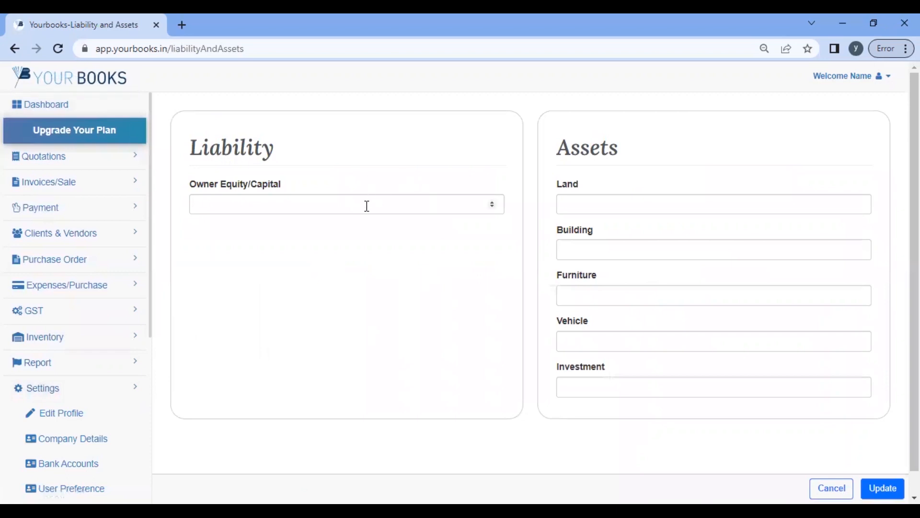
pyautogui.click(366, 206)
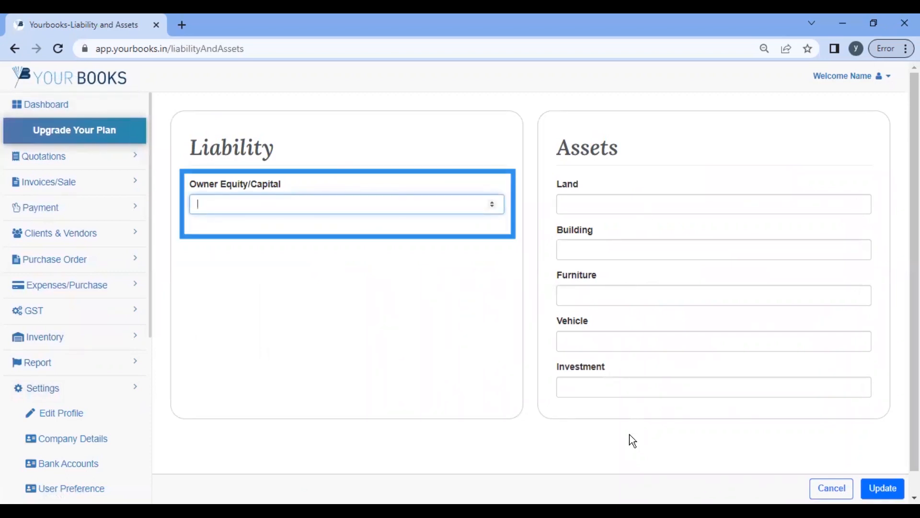
pyautogui.click(589, 205)
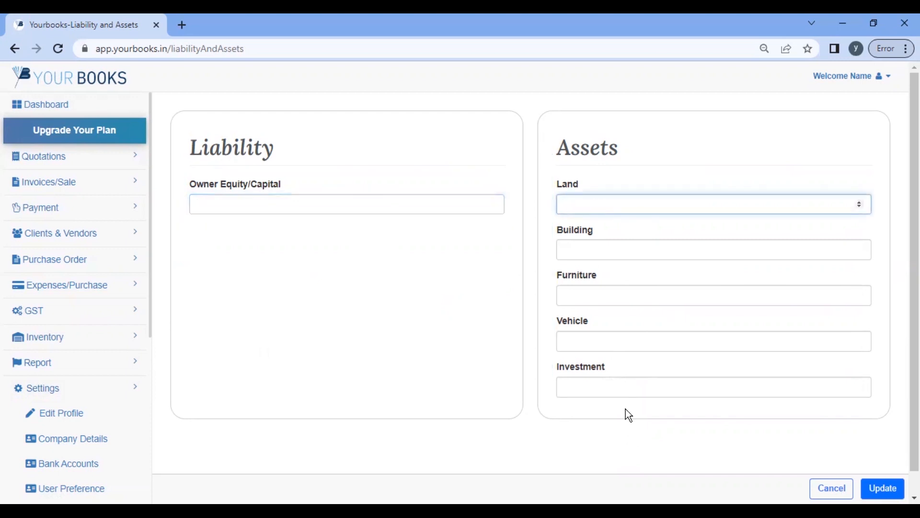
pyautogui.scroll(-1, 625, 409)
pyautogui.scroll(-2, 140, 399)
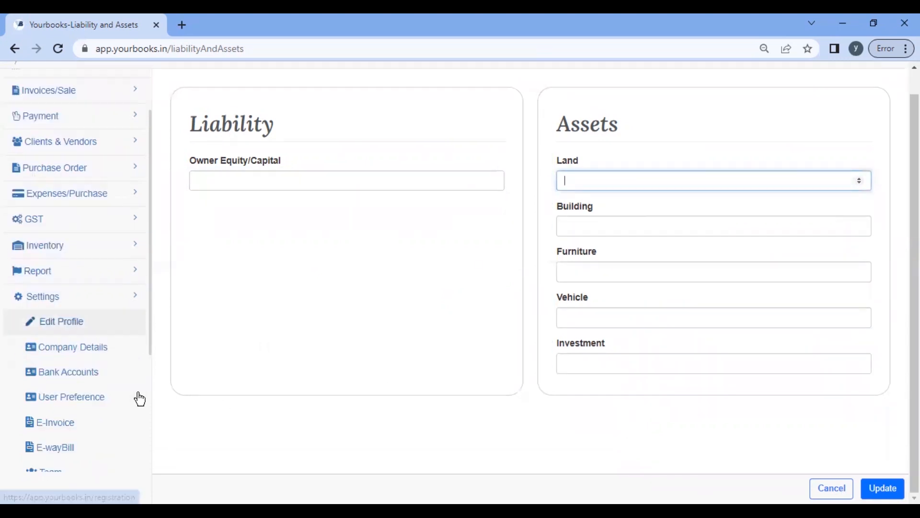
pyautogui.scroll(-4, 43, 382)
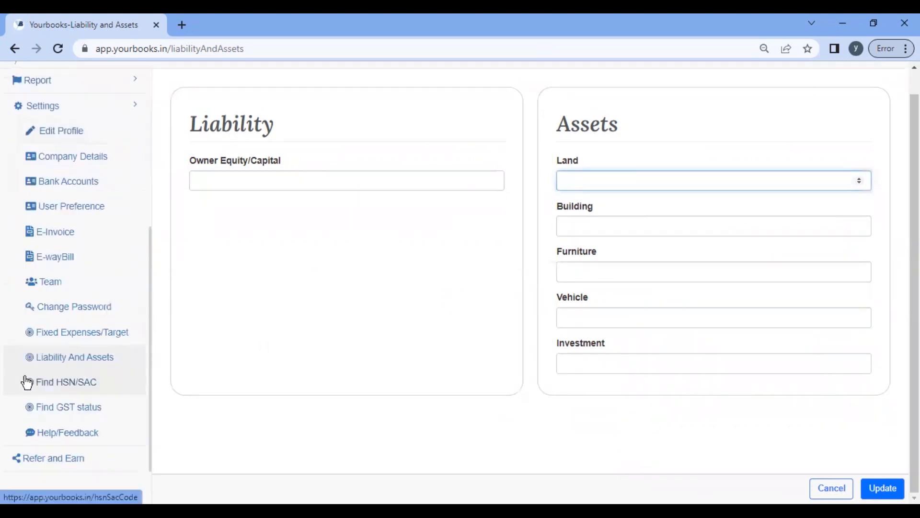
pyautogui.click(66, 408)
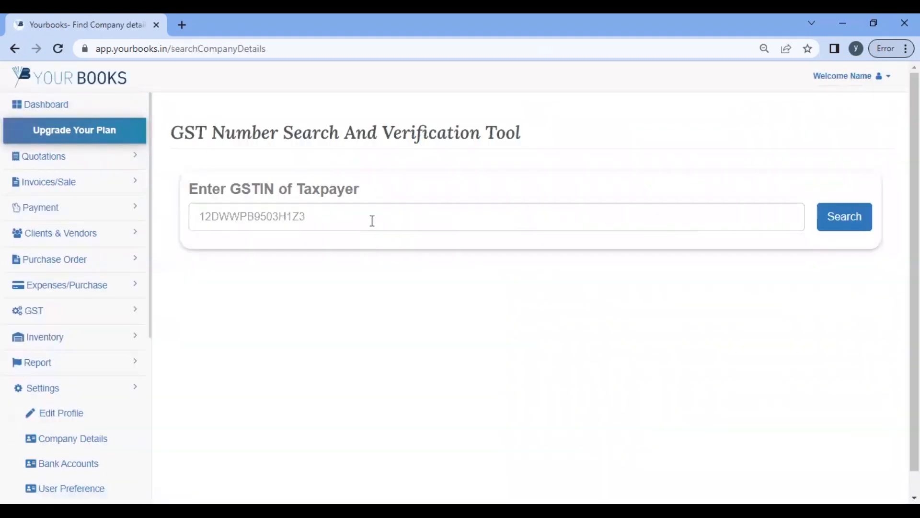
# Step: Look up the business details of a saved GSTIN chosen from suggestions
pyautogui.click(372, 220)
pyautogui.click(304, 269)
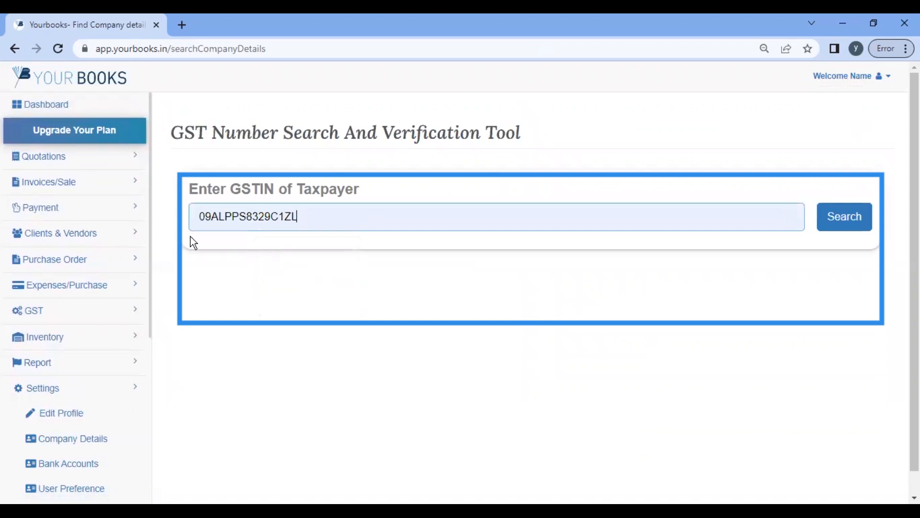
pyautogui.click(841, 224)
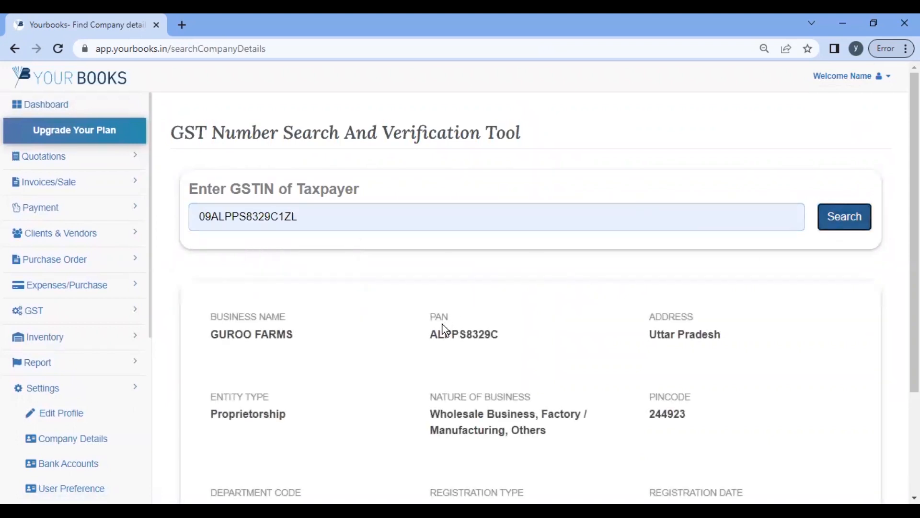
pyautogui.scroll(-3, 384, 324)
pyautogui.moveTo(488, 378); pyautogui.dragTo(372, 364)
pyautogui.scroll(3, 424, 308)
# Step: Replace it with another saved GSTIN and search, showing FARM MANUFACTURING COMPANY's registration details
pyautogui.click(380, 224)
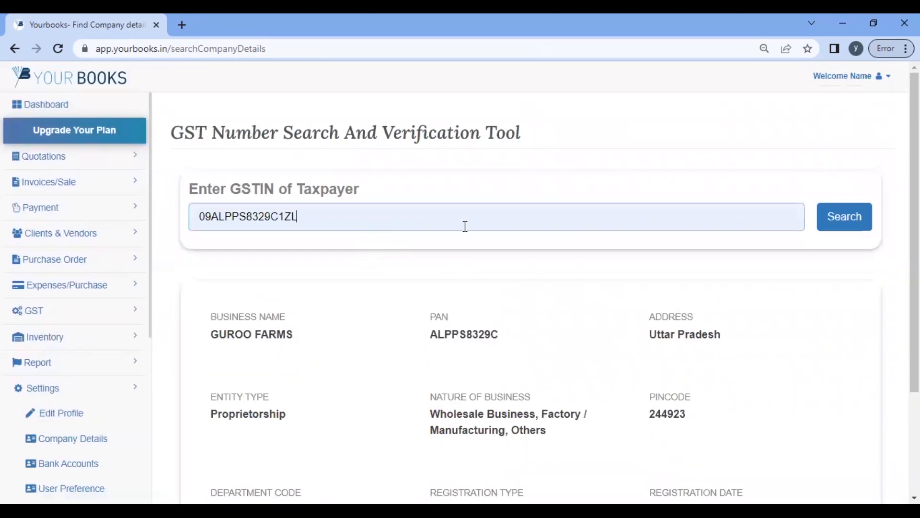
pyautogui.hotkey('ctrl', 'a')
pyautogui.press('BackSpace')
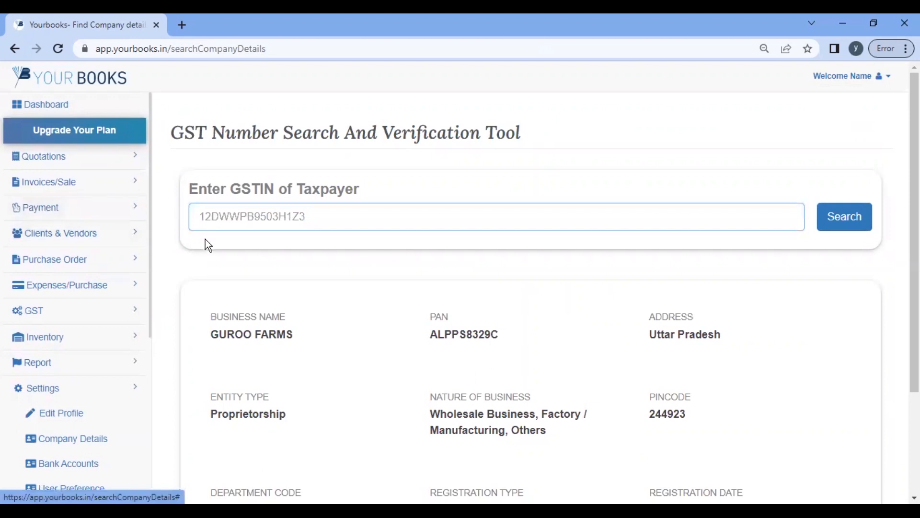
pyautogui.click(208, 222)
pyautogui.click(296, 302)
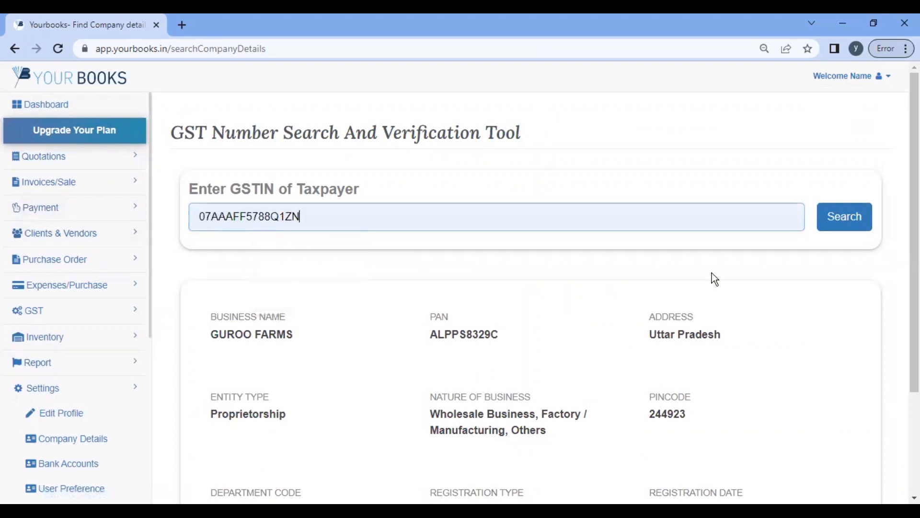
pyautogui.click(847, 222)
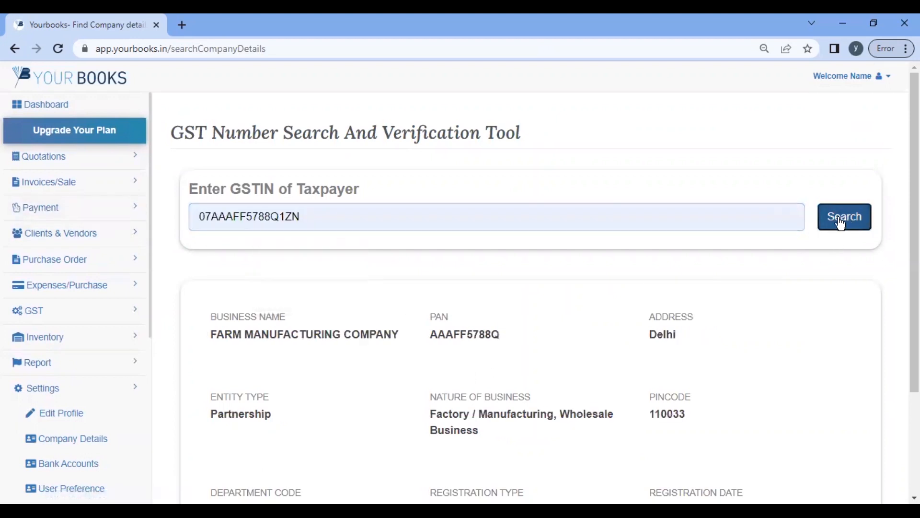
pyautogui.scroll(-3, 355, 325)
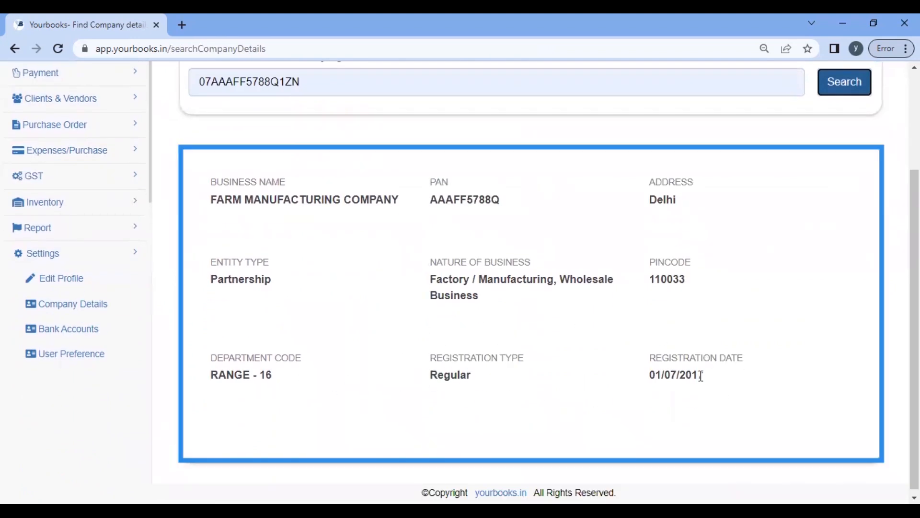
pyautogui.scroll(3, 647, 358)
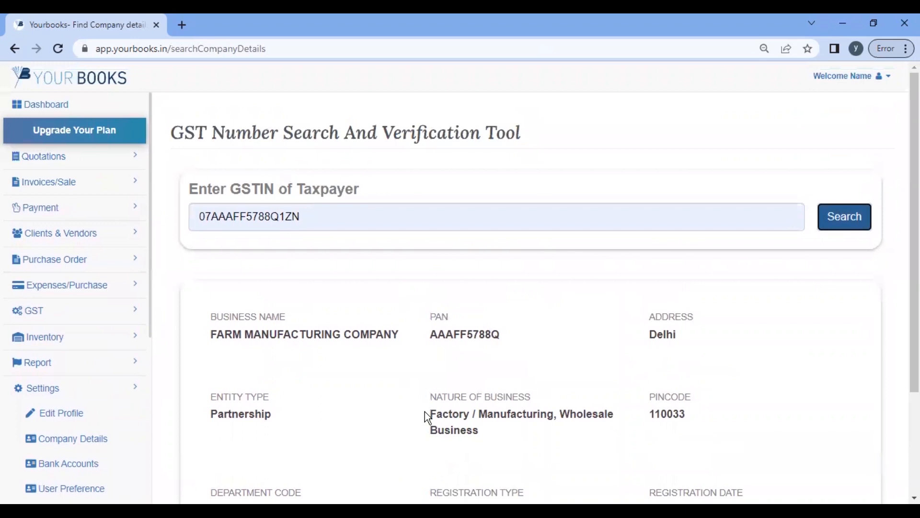
pyautogui.moveTo(510, 442); pyautogui.dragTo(416, 424)
pyautogui.click(319, 404)
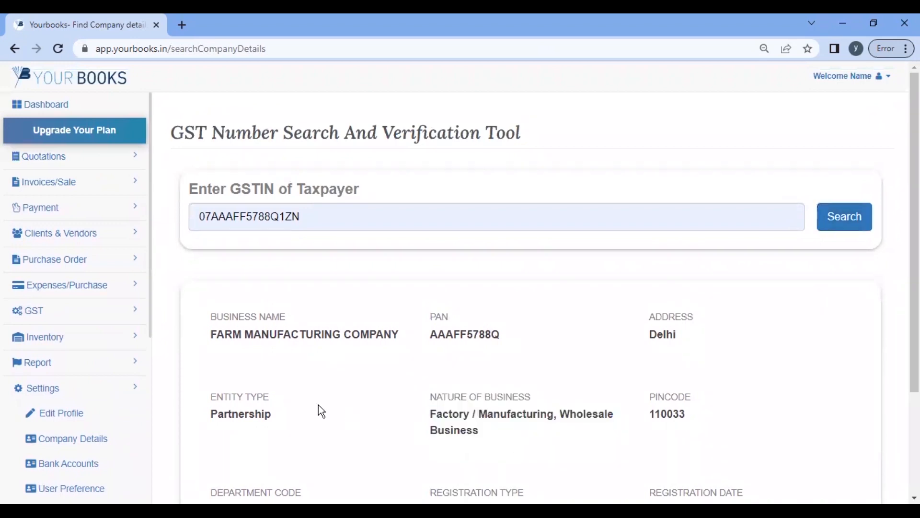
pyautogui.scroll(-4, 52, 387)
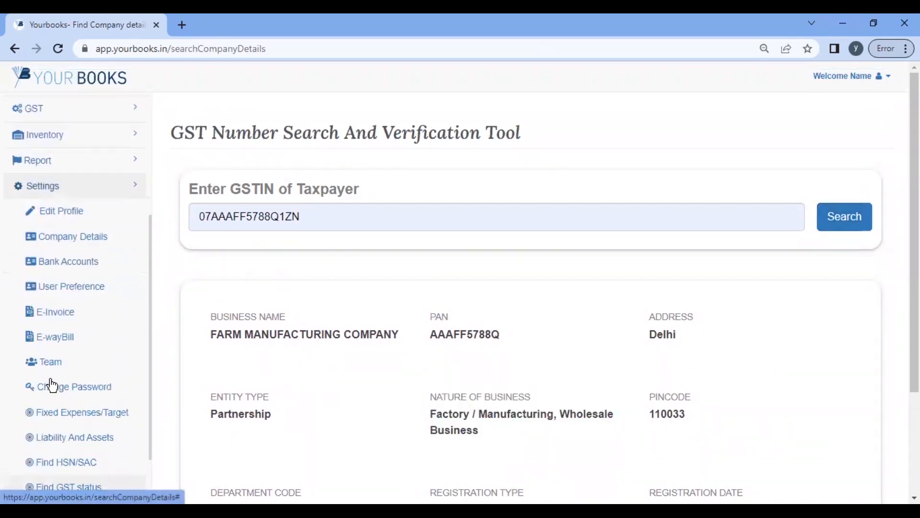
pyautogui.scroll(-3, 52, 385)
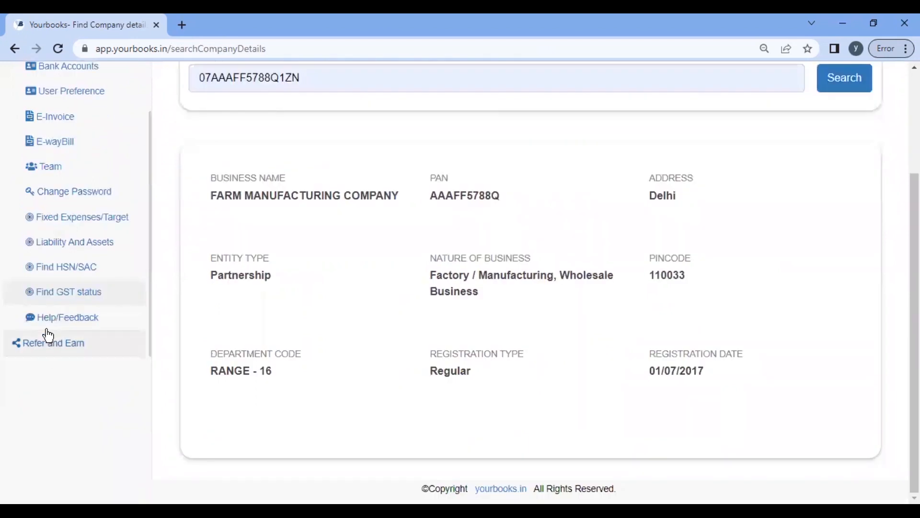
# Step: Browse the Help page's 'Send us your Feedback!' form and support contact details
pyautogui.click(64, 320)
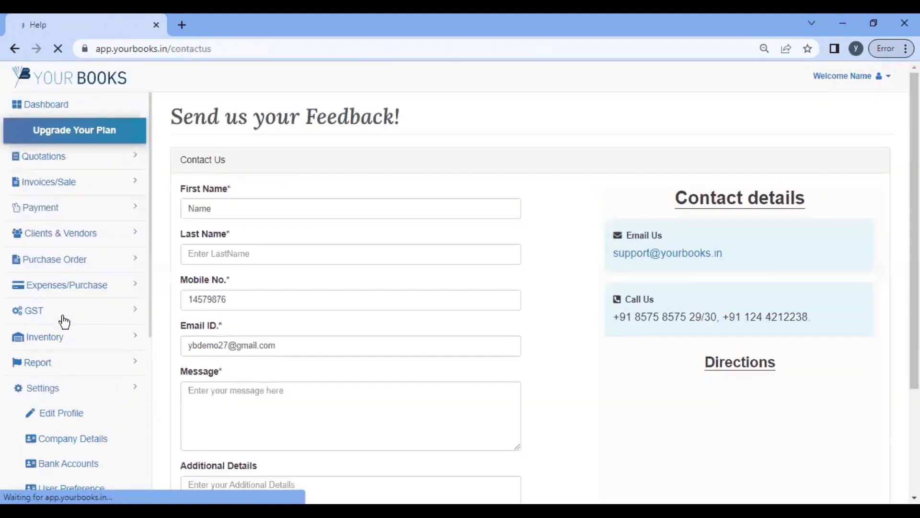
pyautogui.scroll(-3, 295, 192)
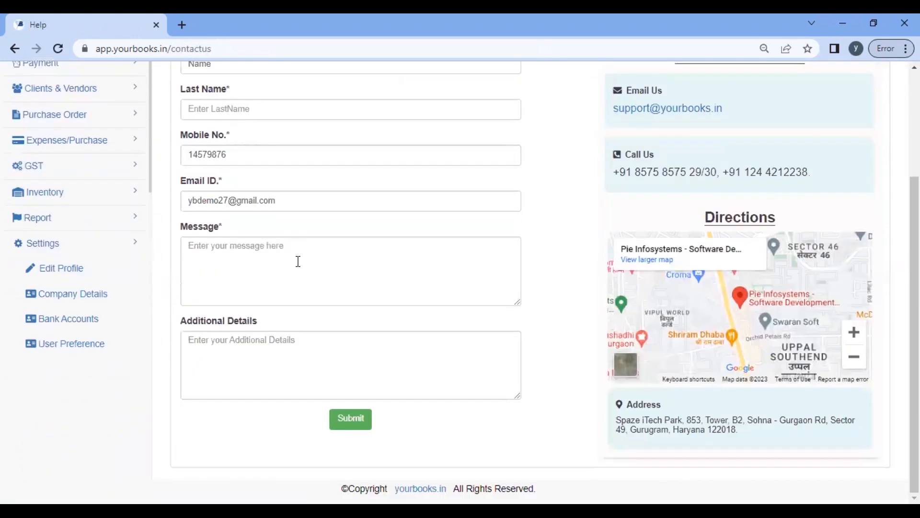
pyautogui.scroll(3, 290, 314)
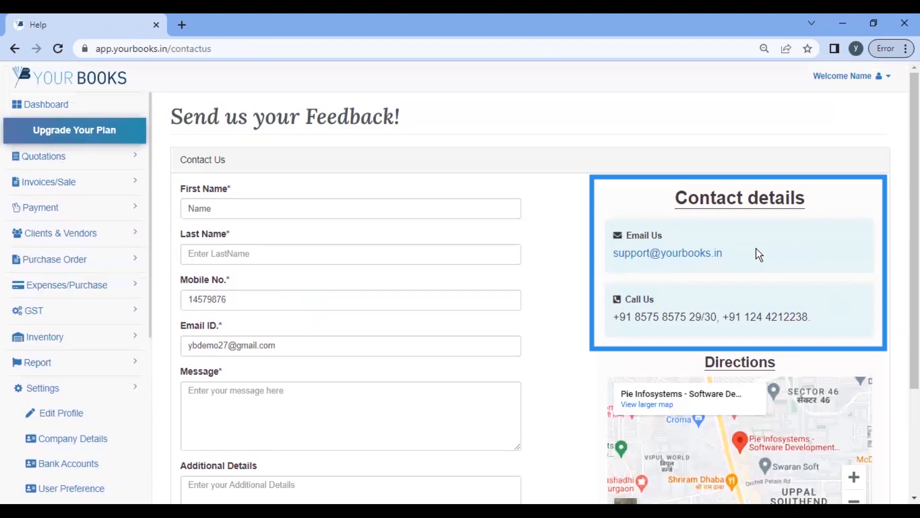
pyautogui.scroll(-3, 758, 255)
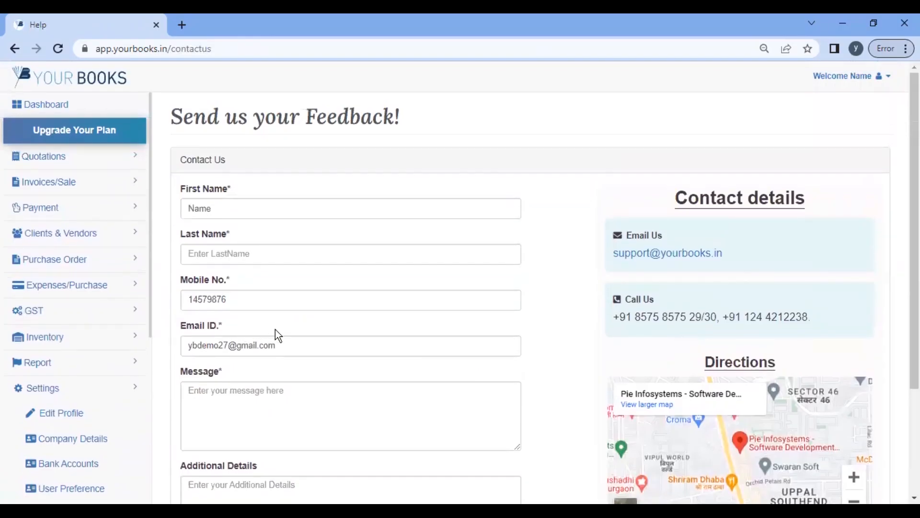
pyautogui.scroll(-3, 286, 403)
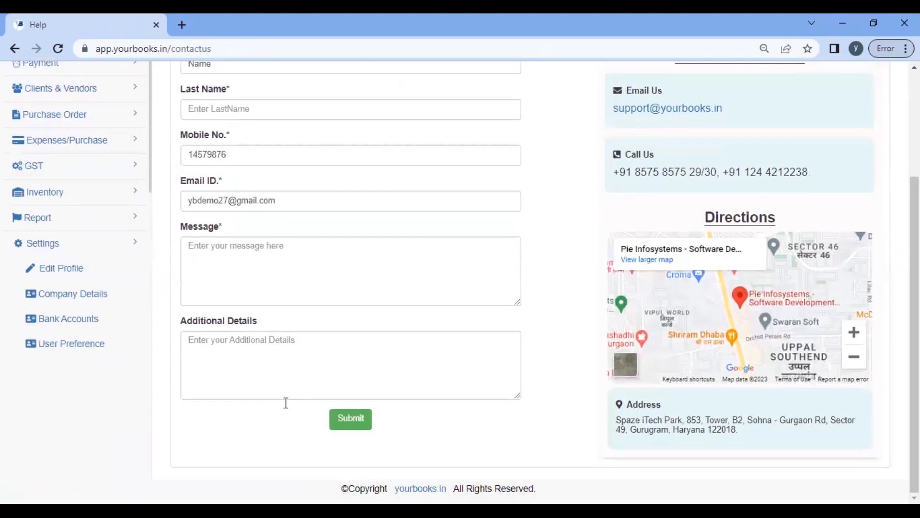